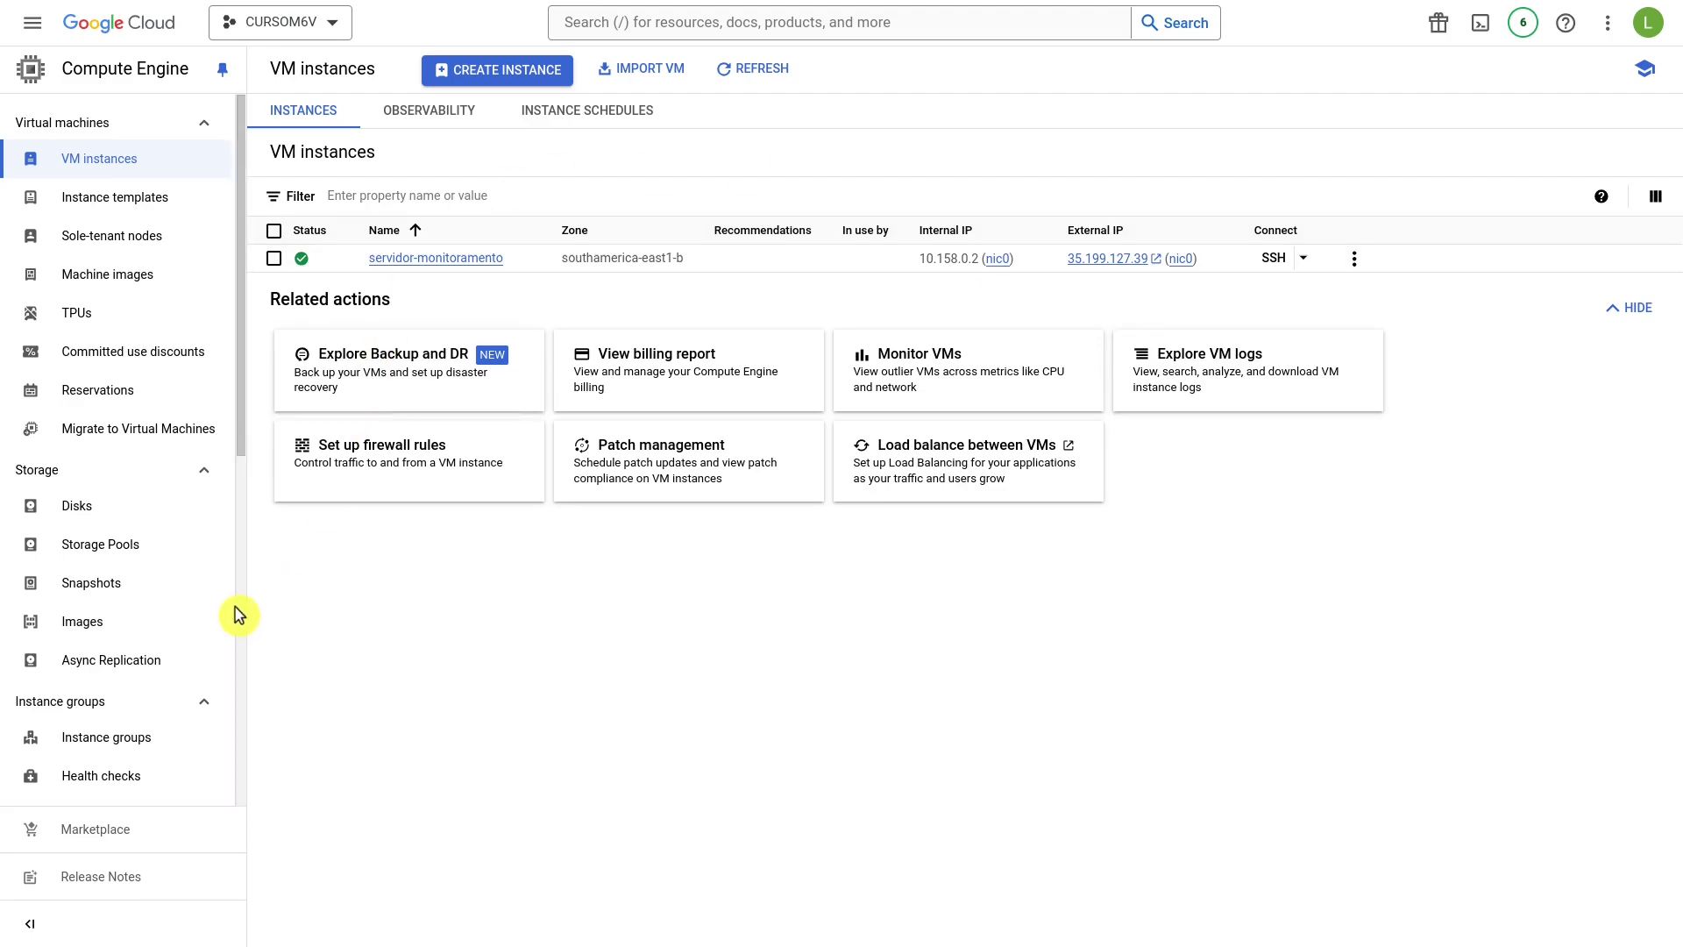
# Sort the Snapshots list newest first and open the Jun 6, 2024 dados snapshot.
pyautogui.click(211, 585)
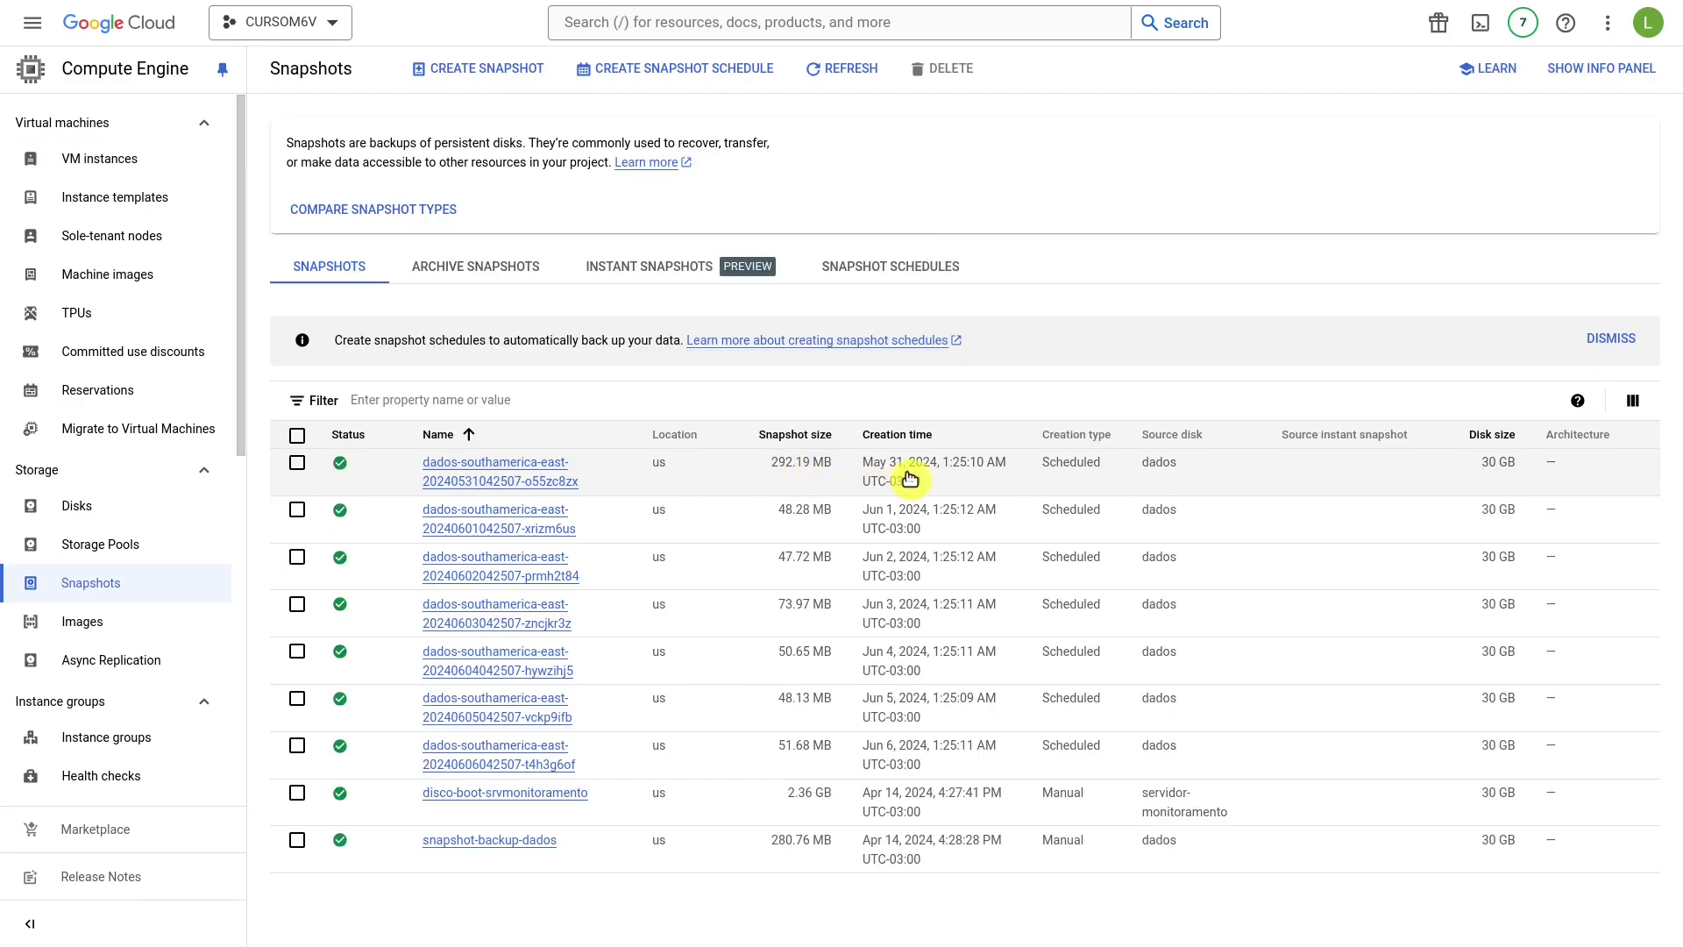
pyautogui.click(896, 433)
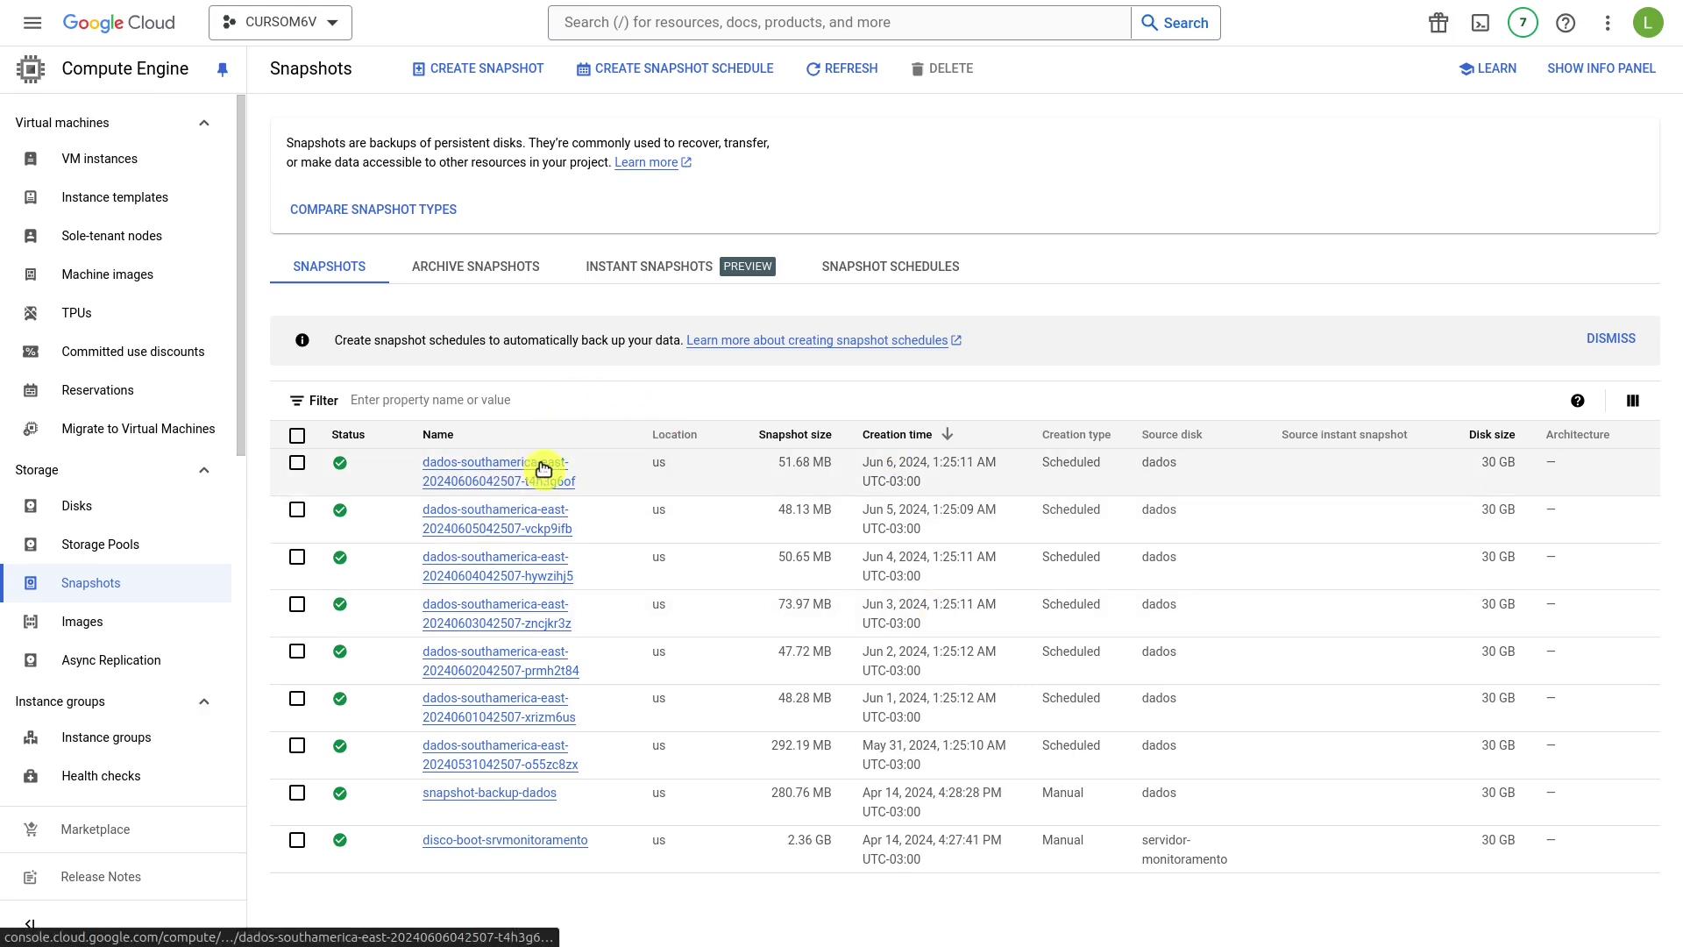
pyautogui.click(478, 472)
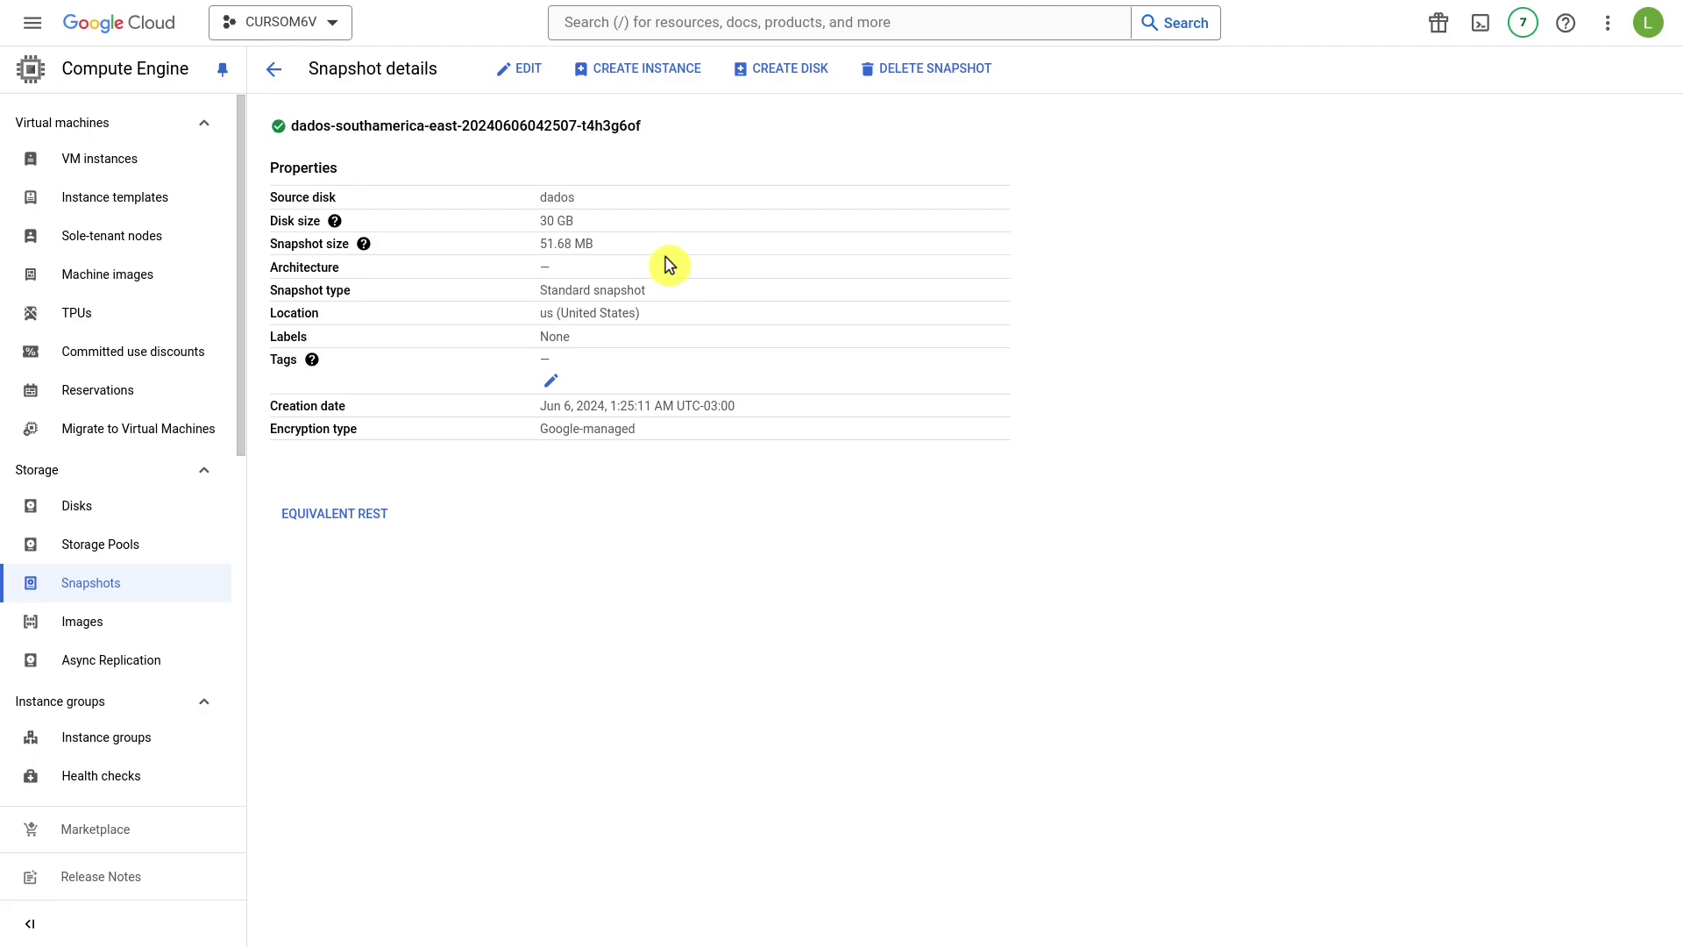
# Start a disk from this snapshot named backup-dados in region southamerica-east1 (São Paulo).
pyautogui.click(783, 72)
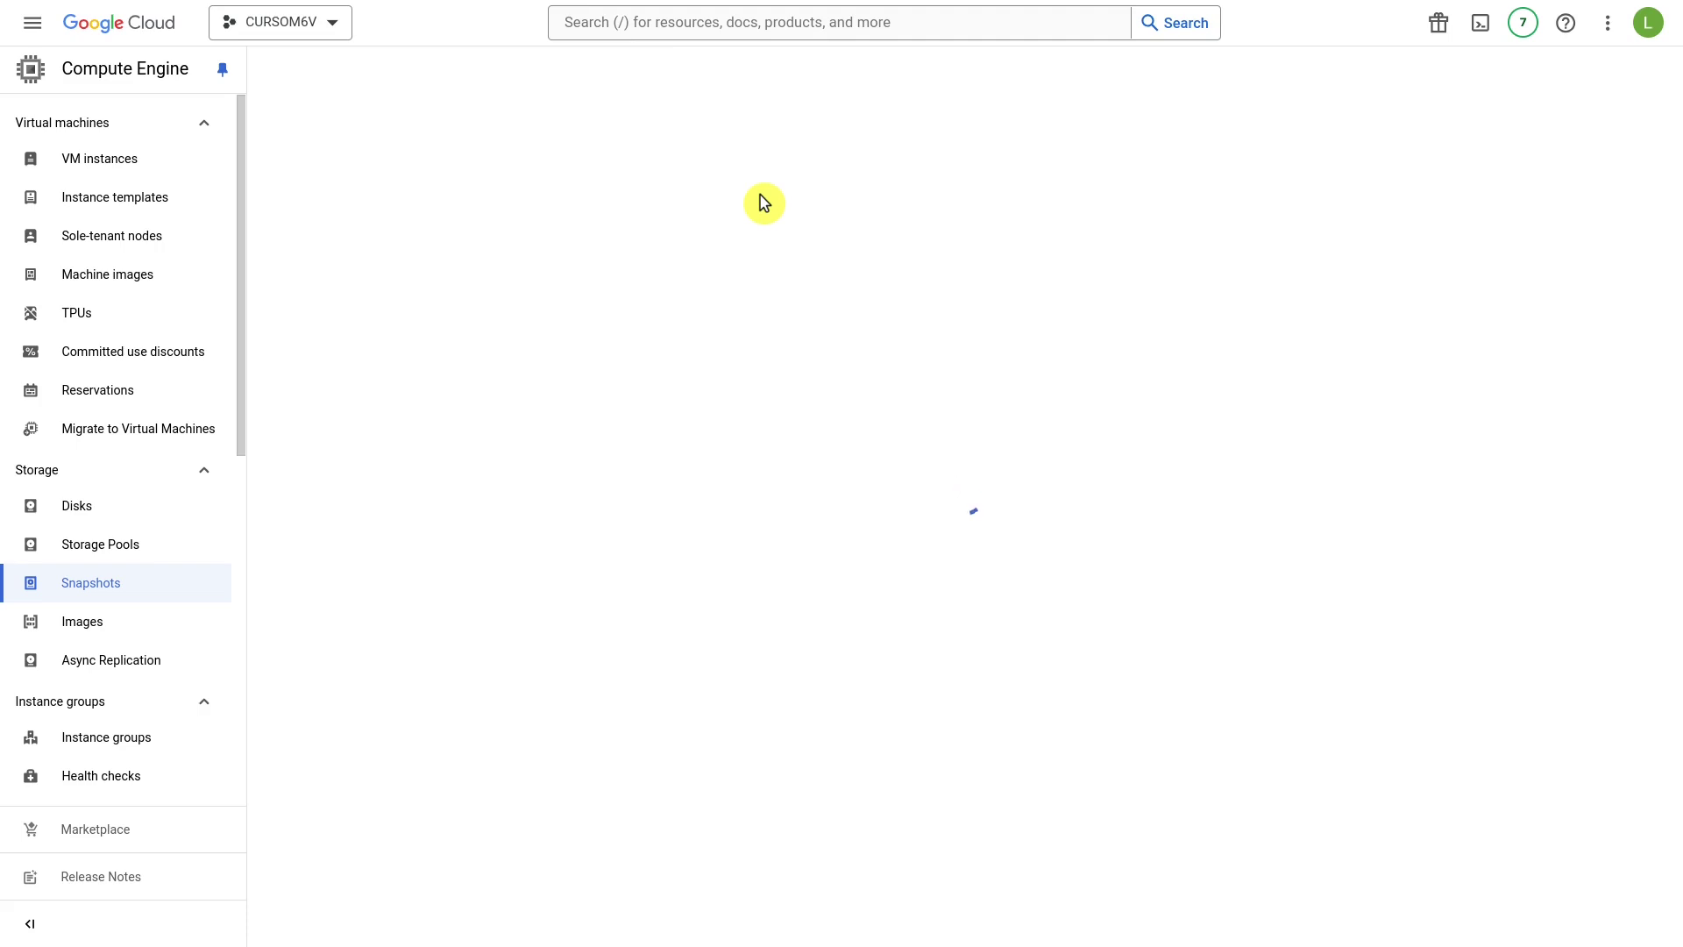
pyautogui.doubleClick(411, 141)
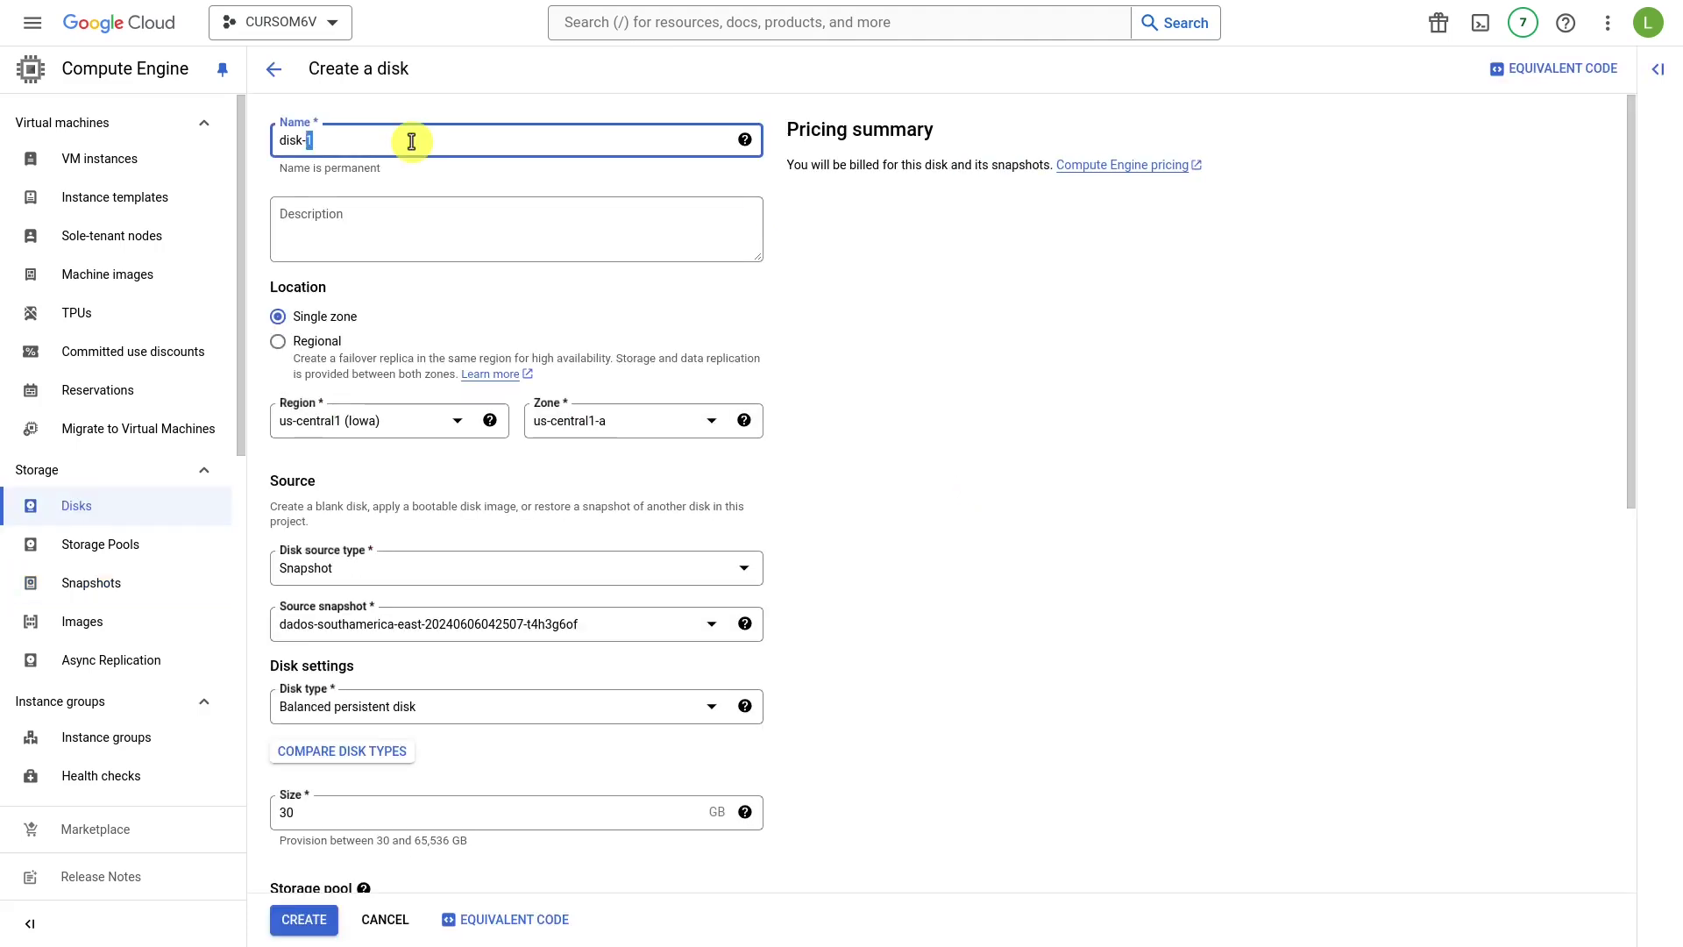
pyautogui.hotkey('ctrl', 'a')
pyautogui.write('backup-dados')
pyautogui.click(403, 430)
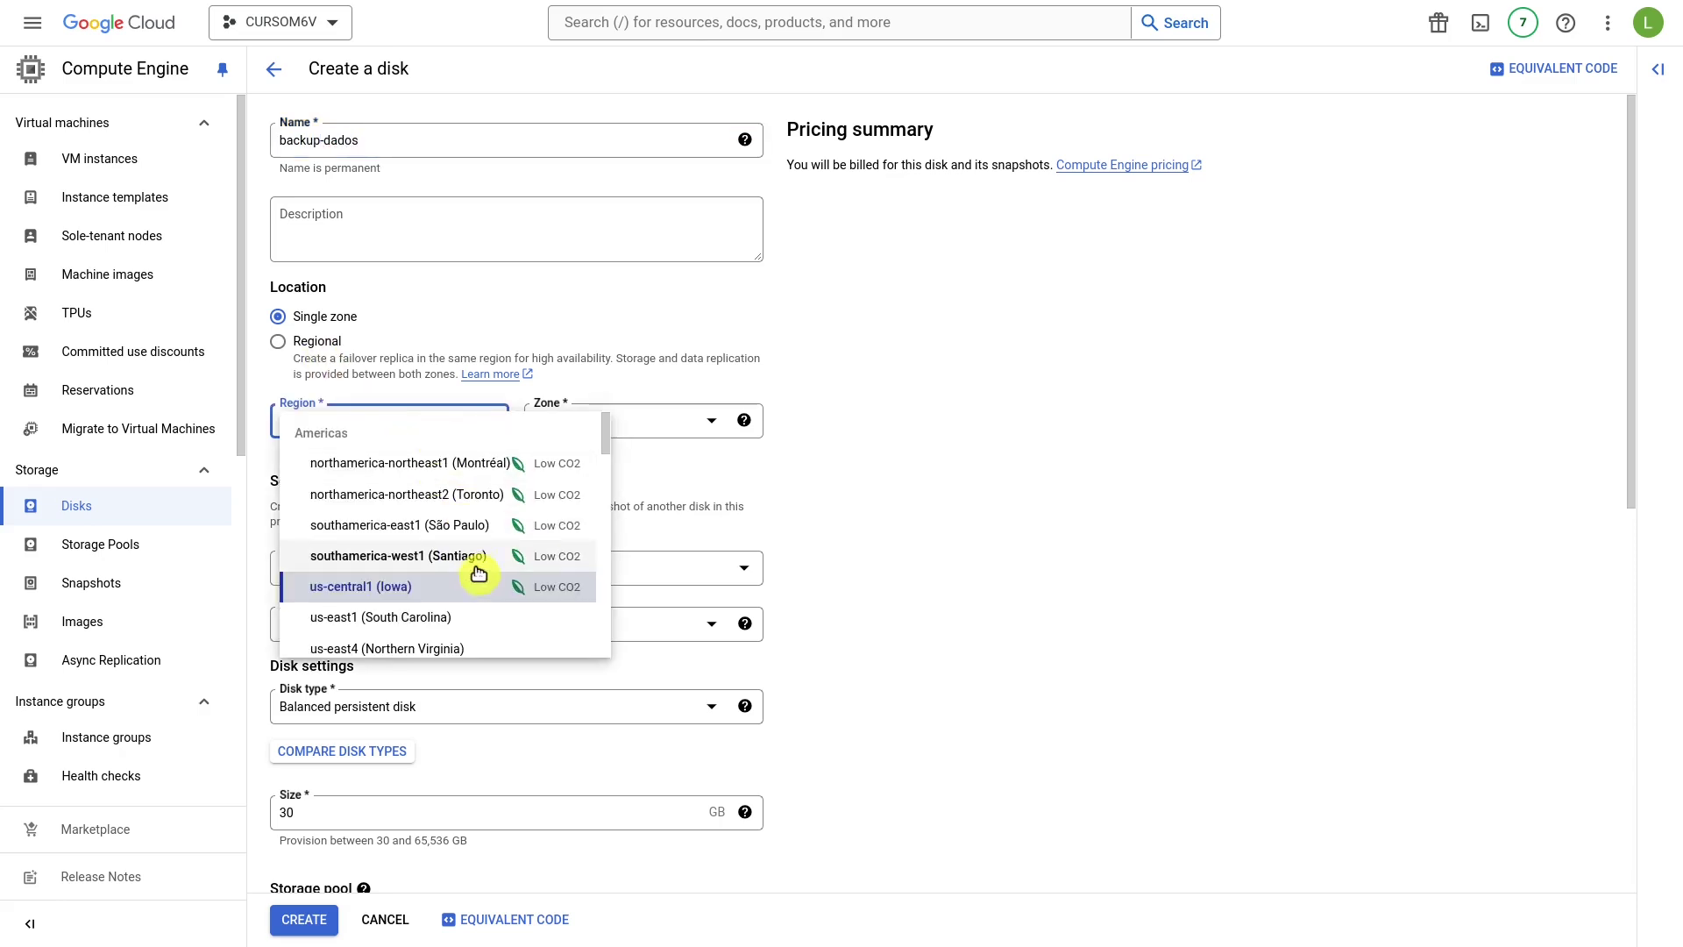
pyautogui.click(471, 525)
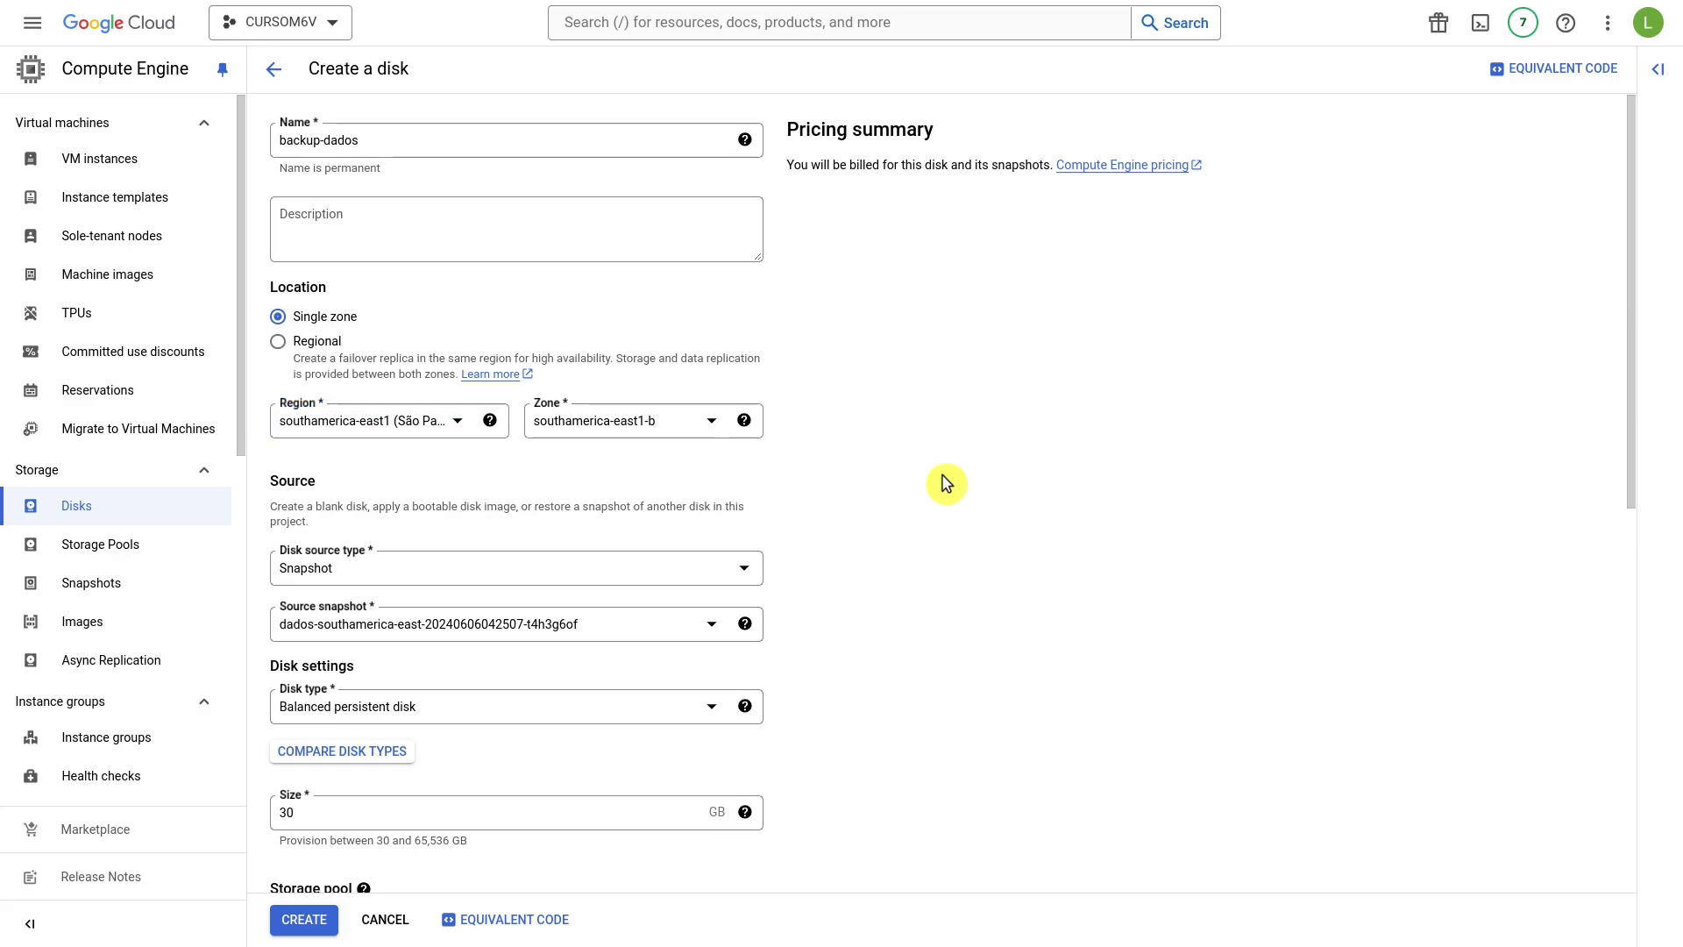
pyautogui.scroll(-5, 420, 465)
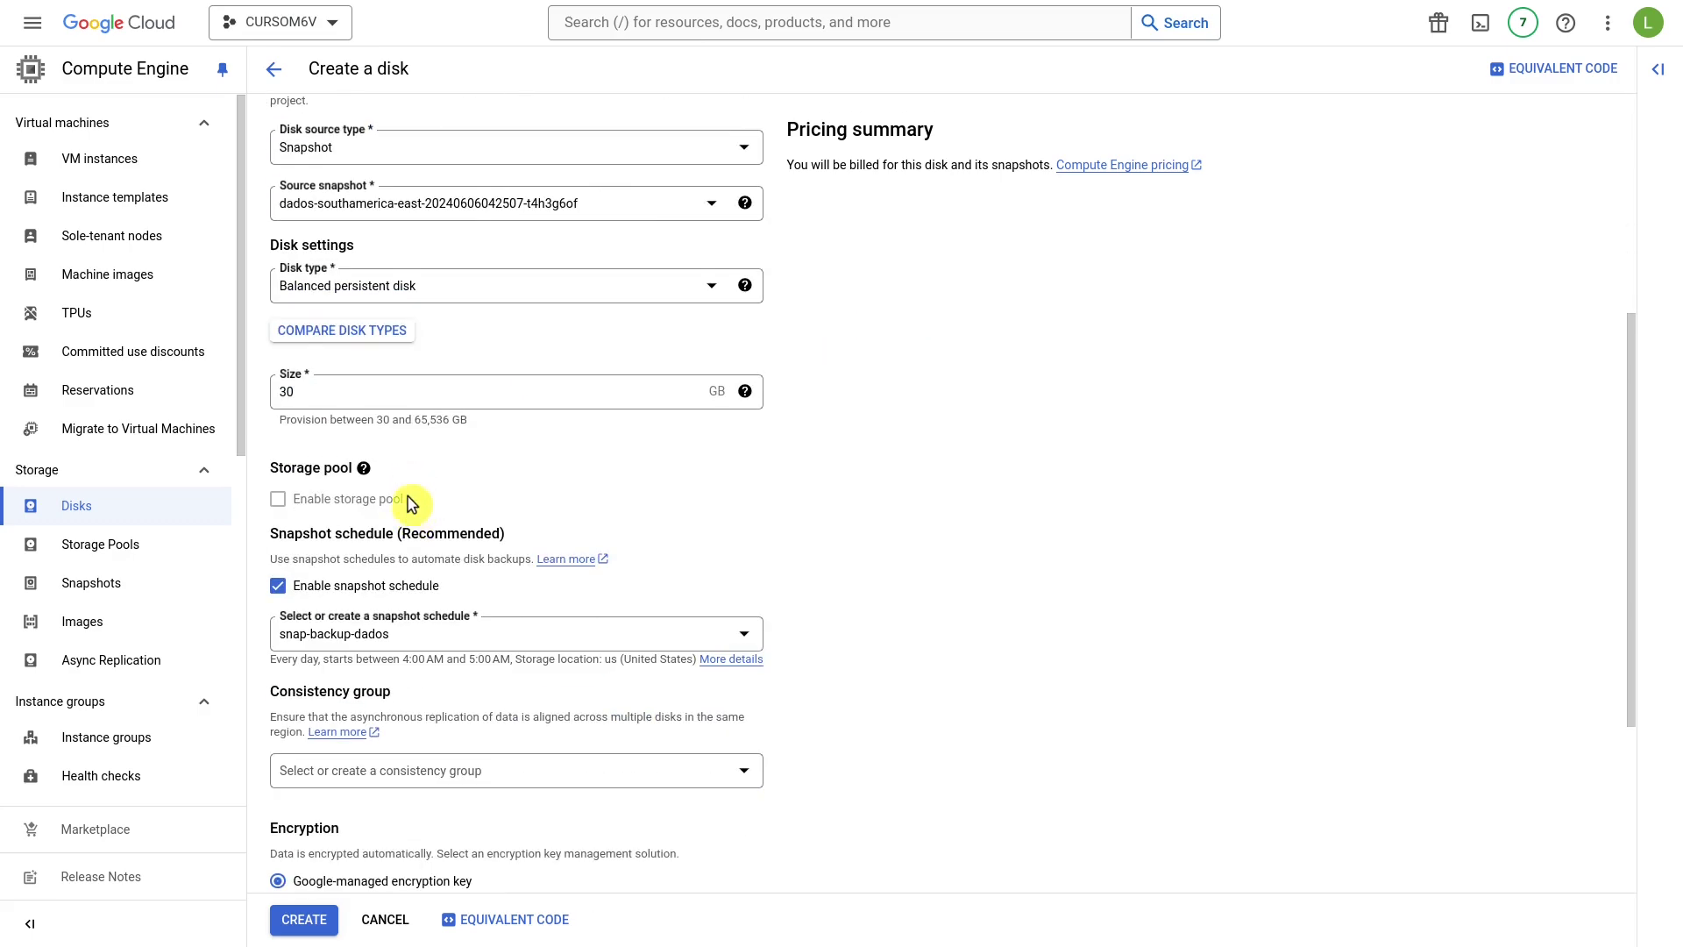
# Uncheck Enable snapshot schedule for backup-dados and review the rest of the disk form.
pyautogui.click(290, 592)
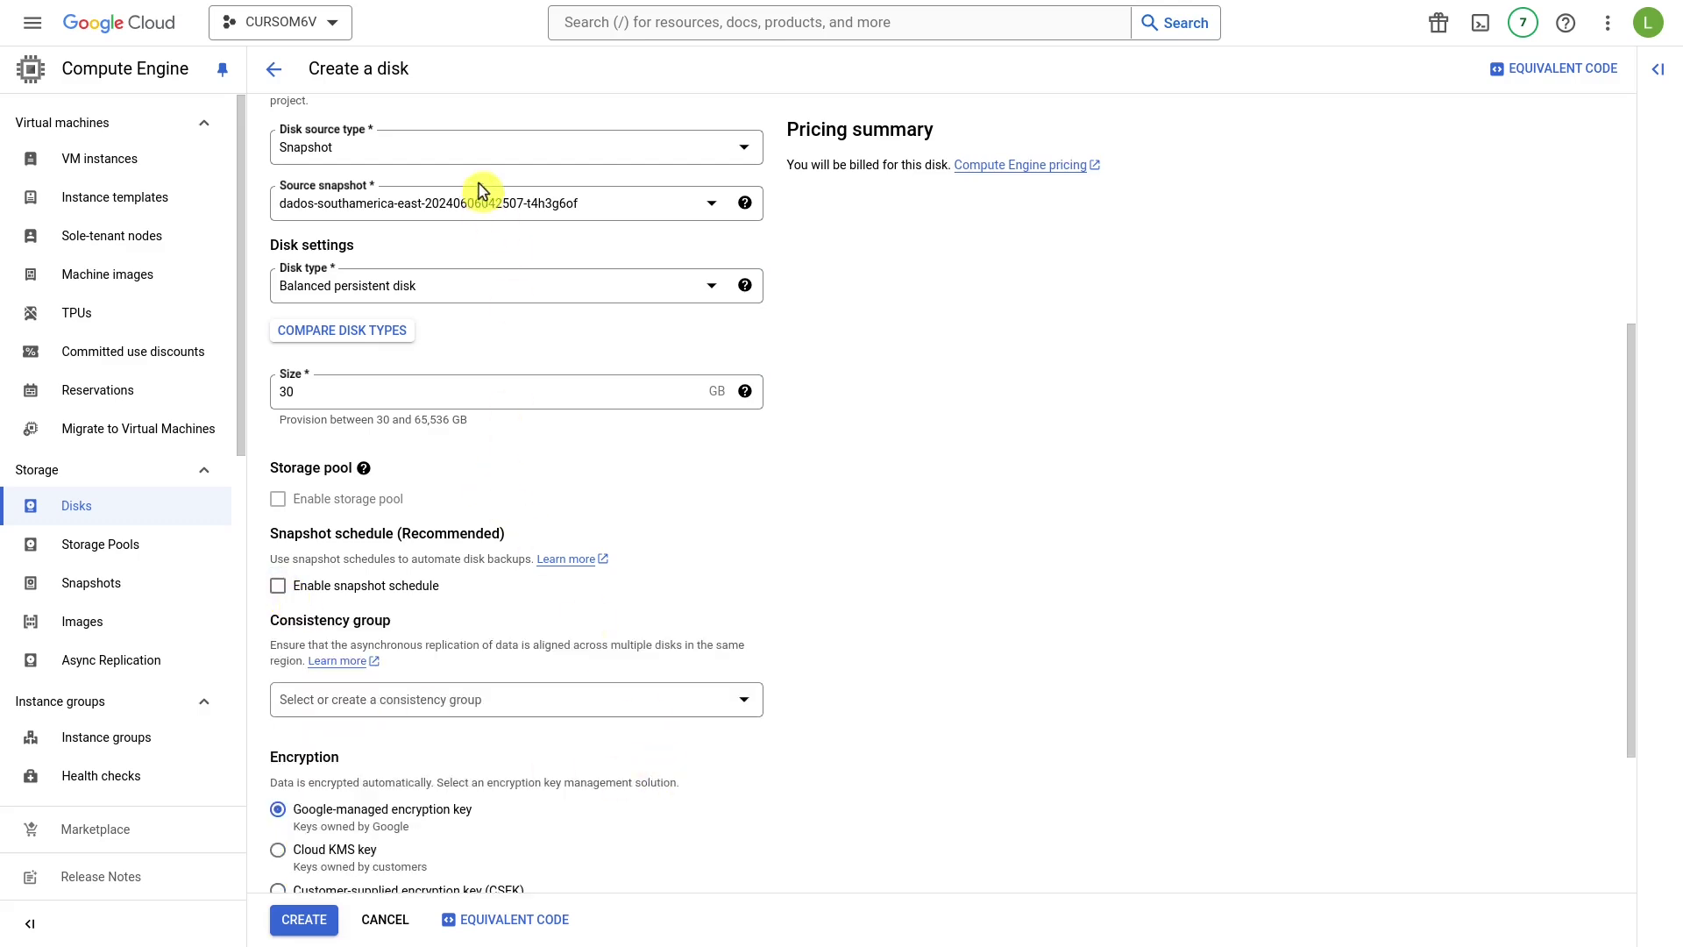
pyautogui.scroll(-1, 509, 541)
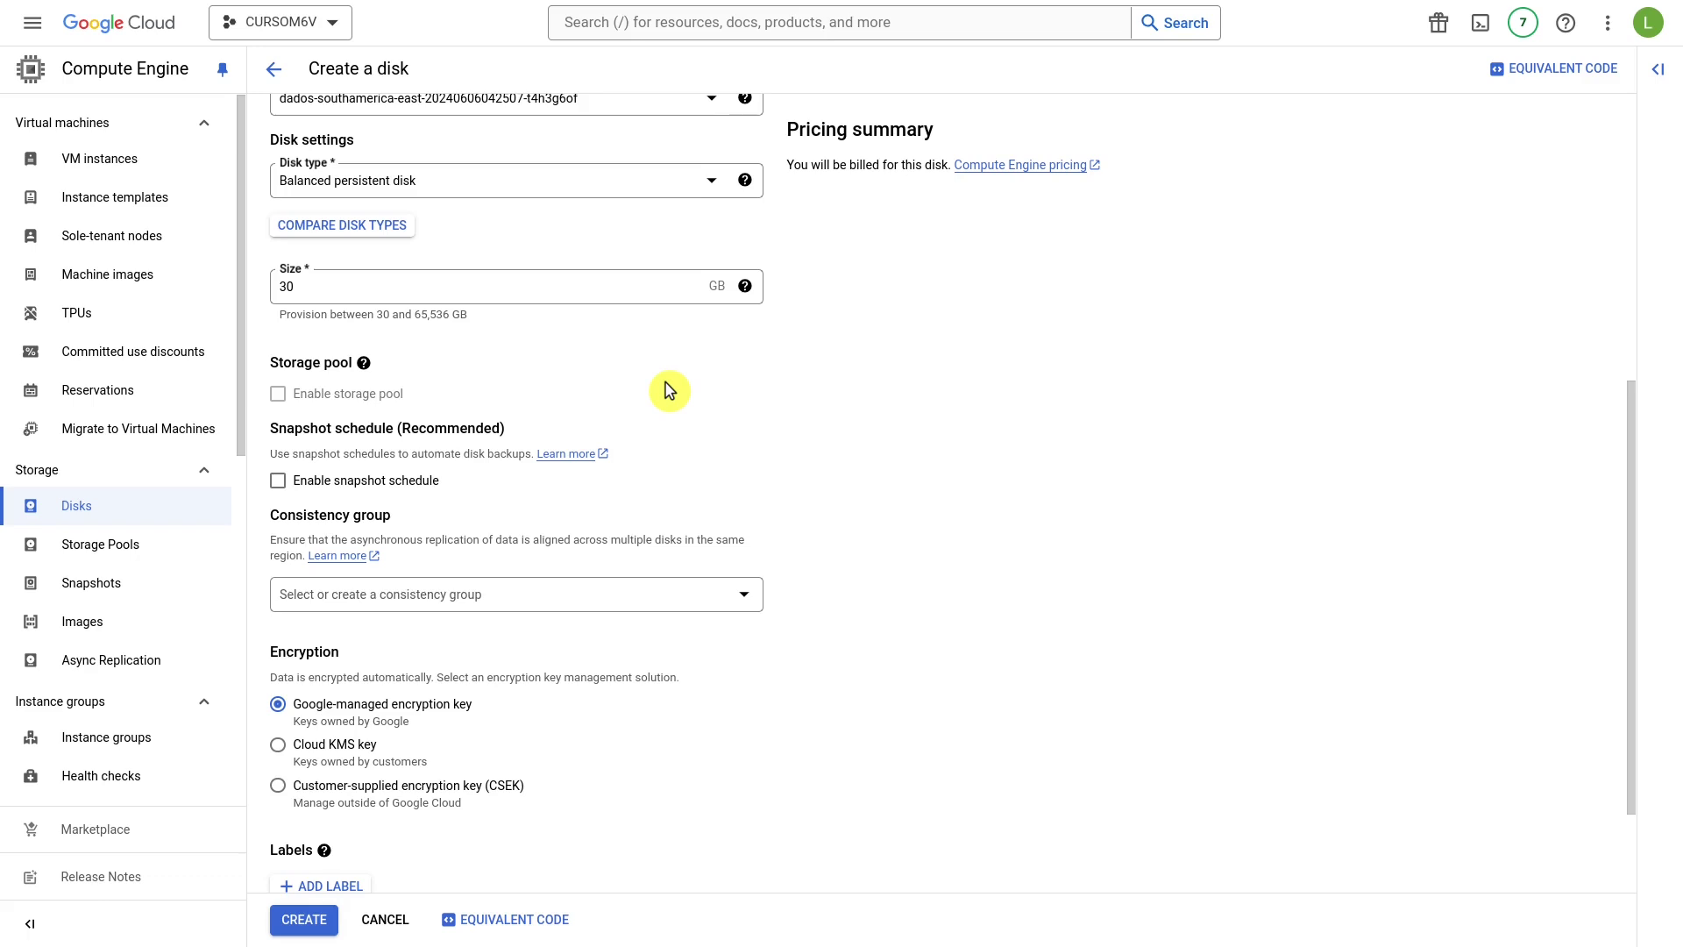
pyautogui.scroll(-1, 670, 392)
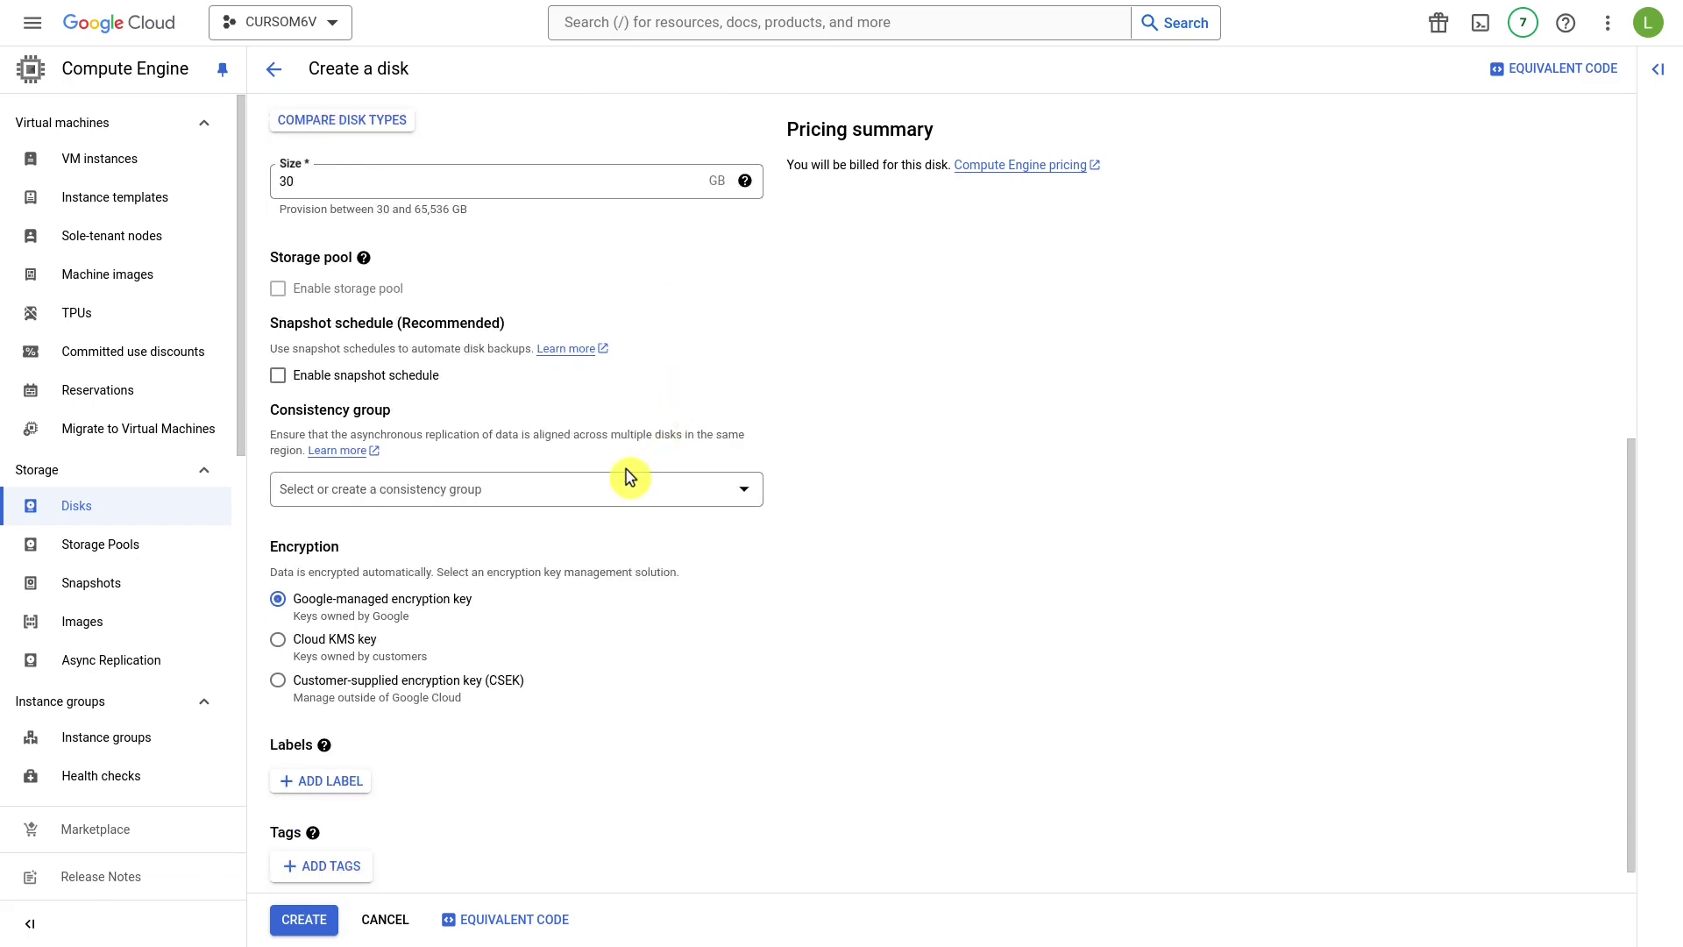
pyautogui.scroll(5, 611, 455)
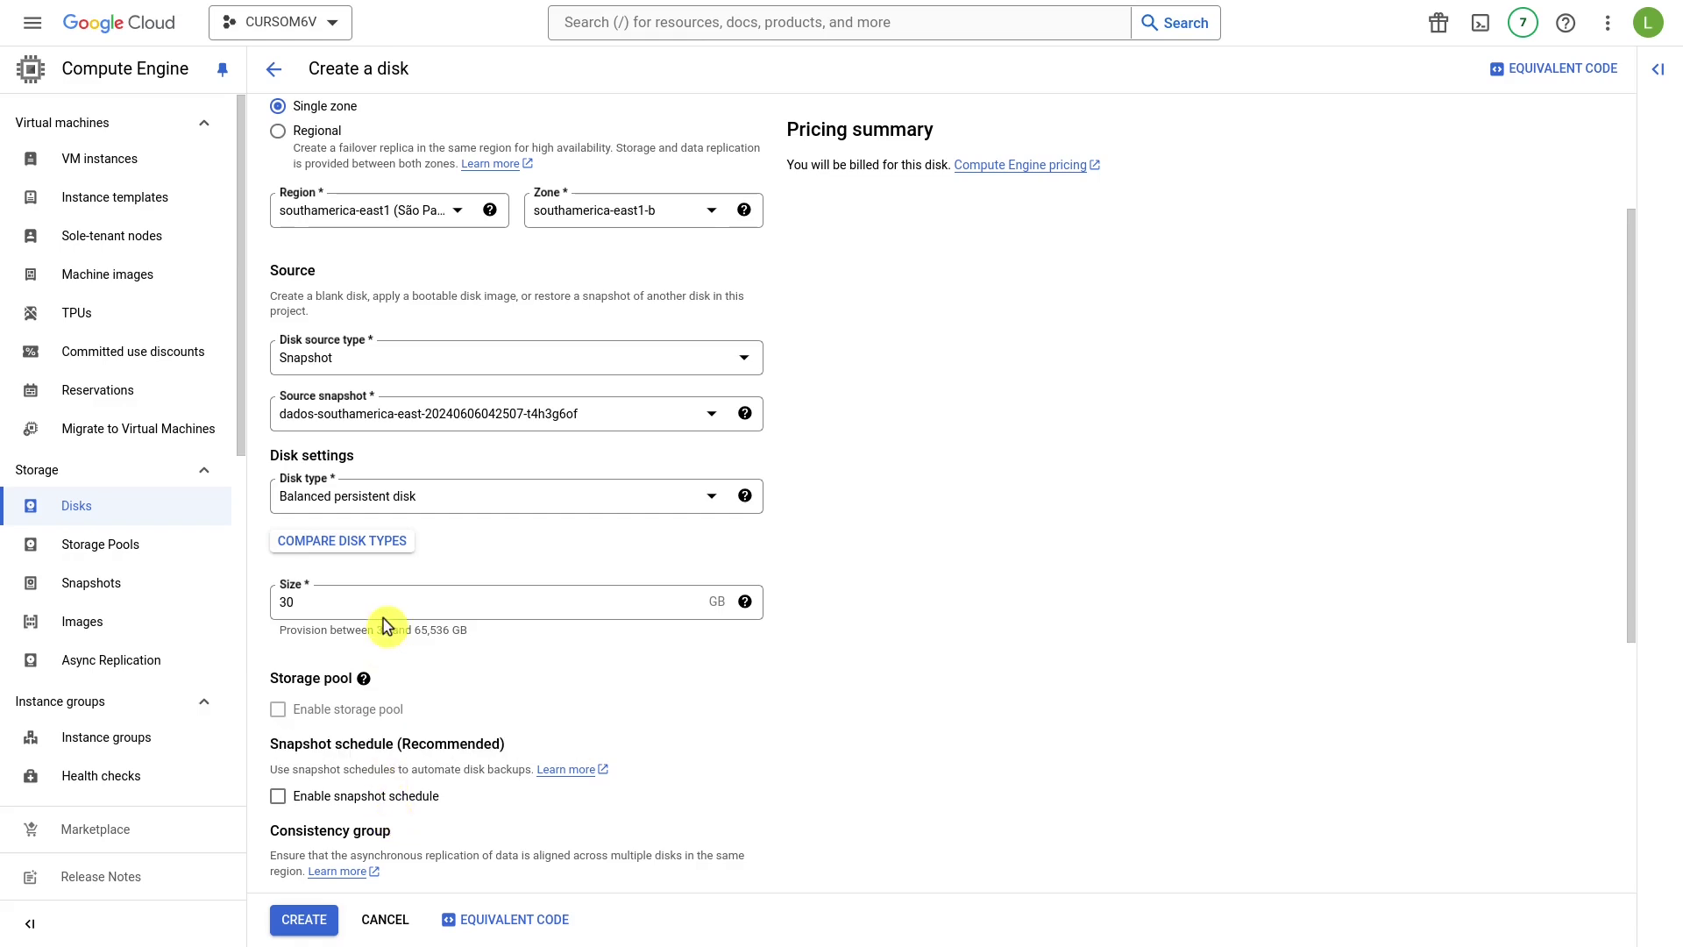
pyautogui.scroll(-2, 495, 543)
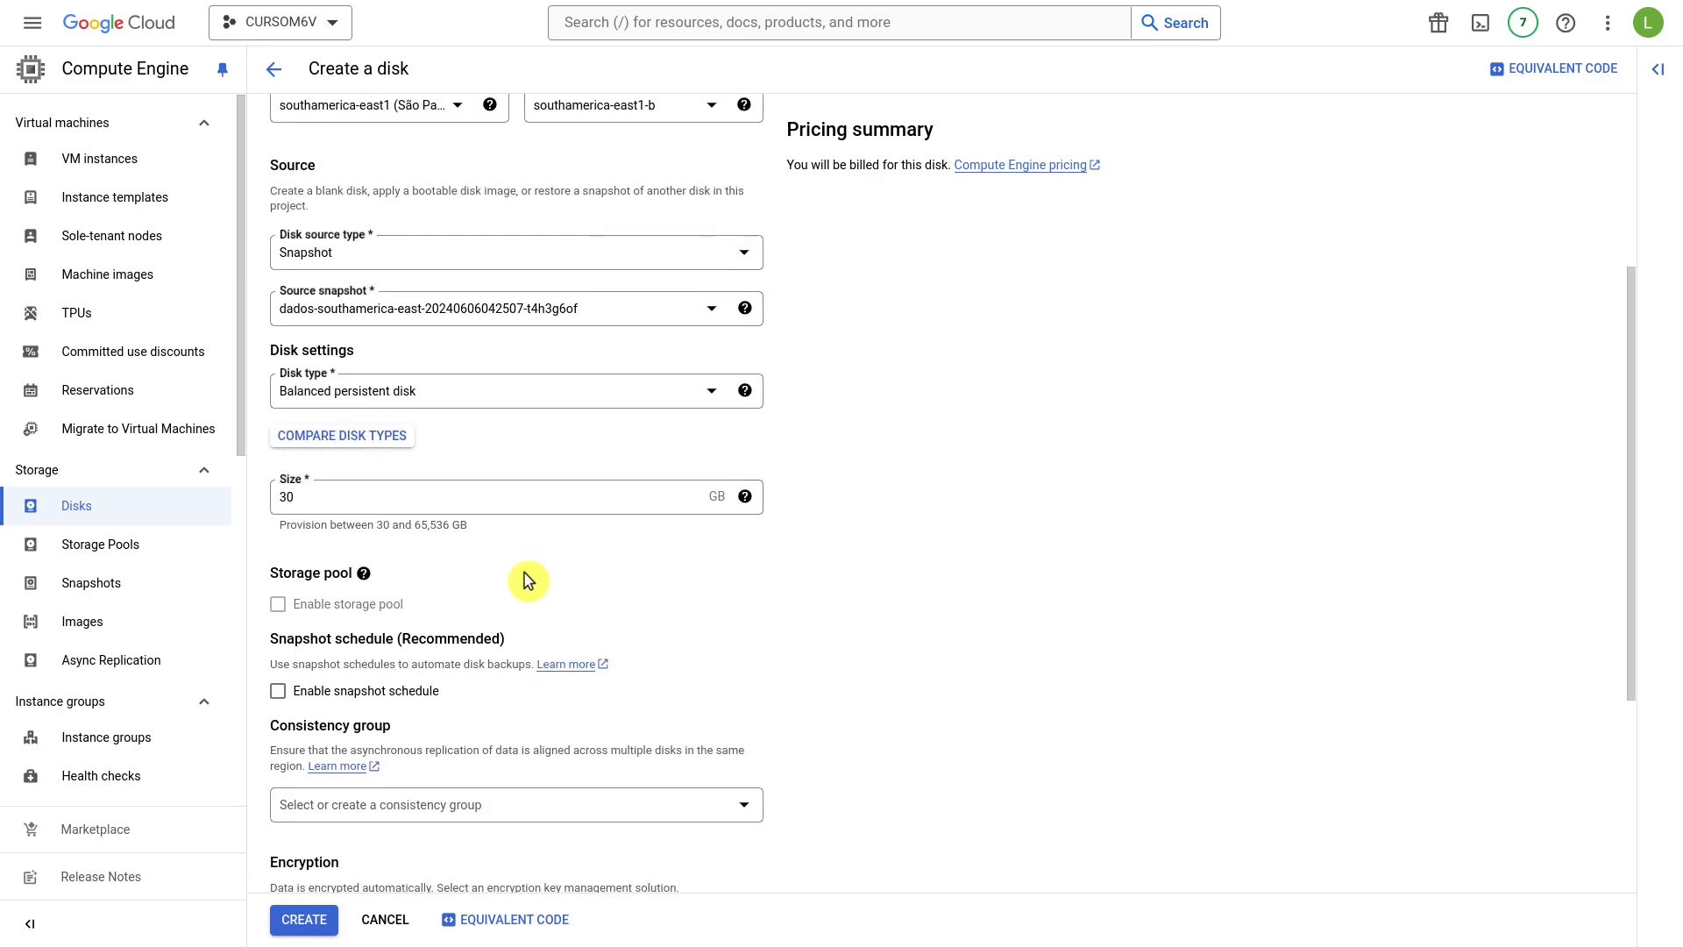
pyautogui.scroll(-4, 595, 613)
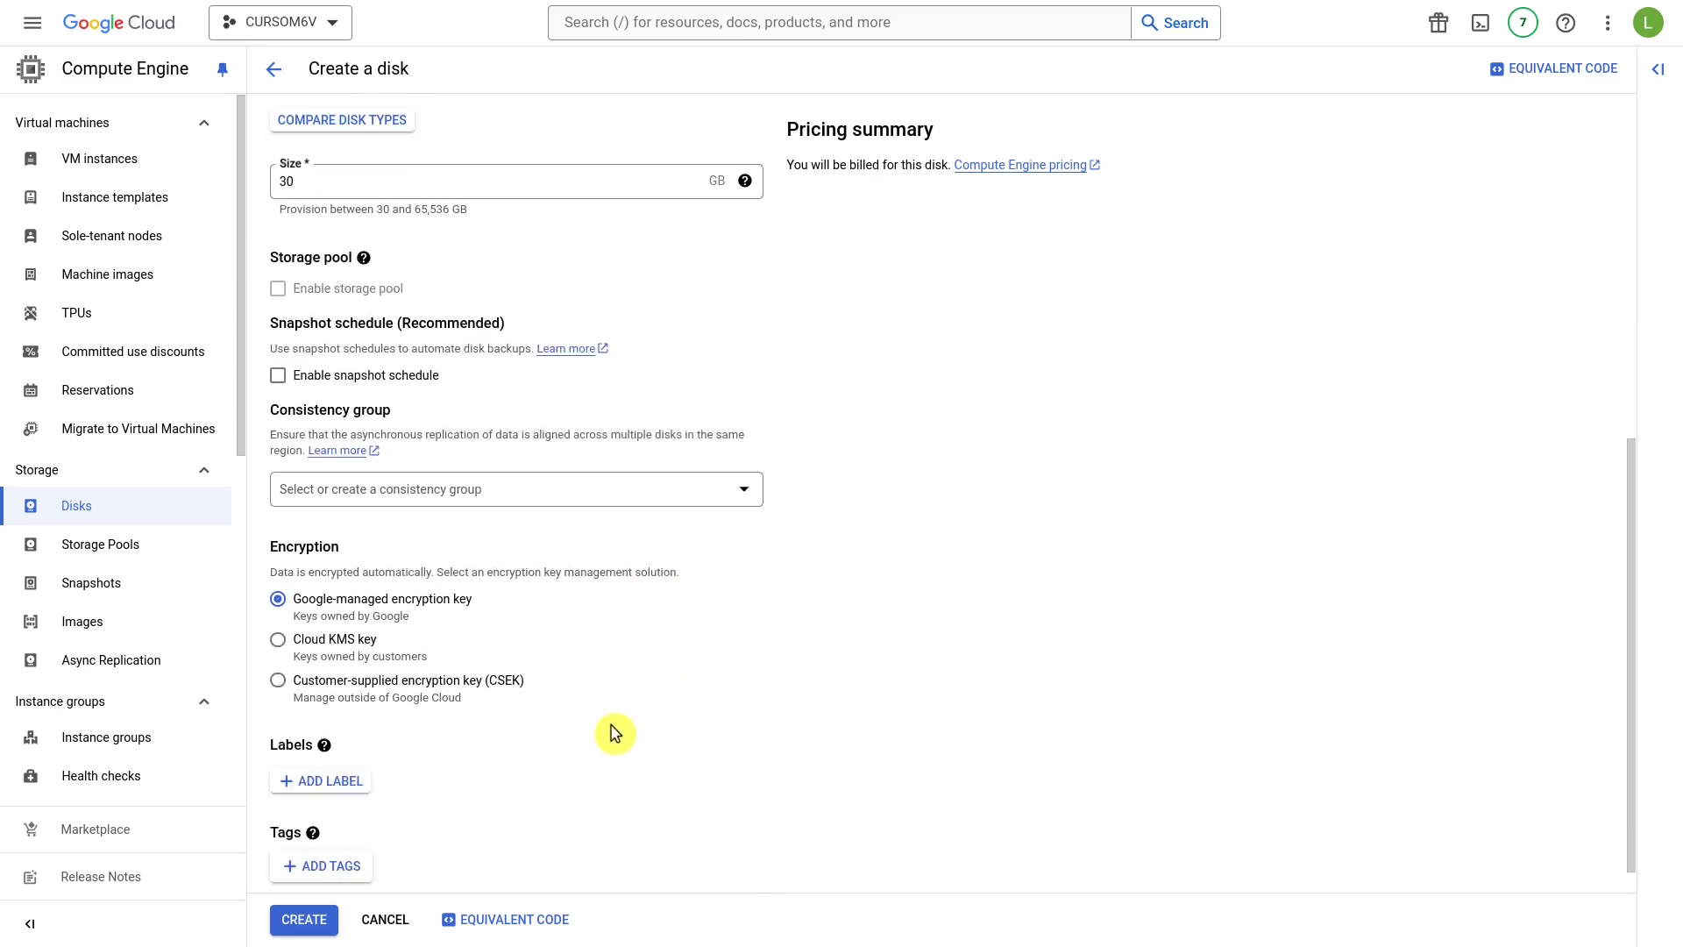
pyautogui.scroll(8, 590, 627)
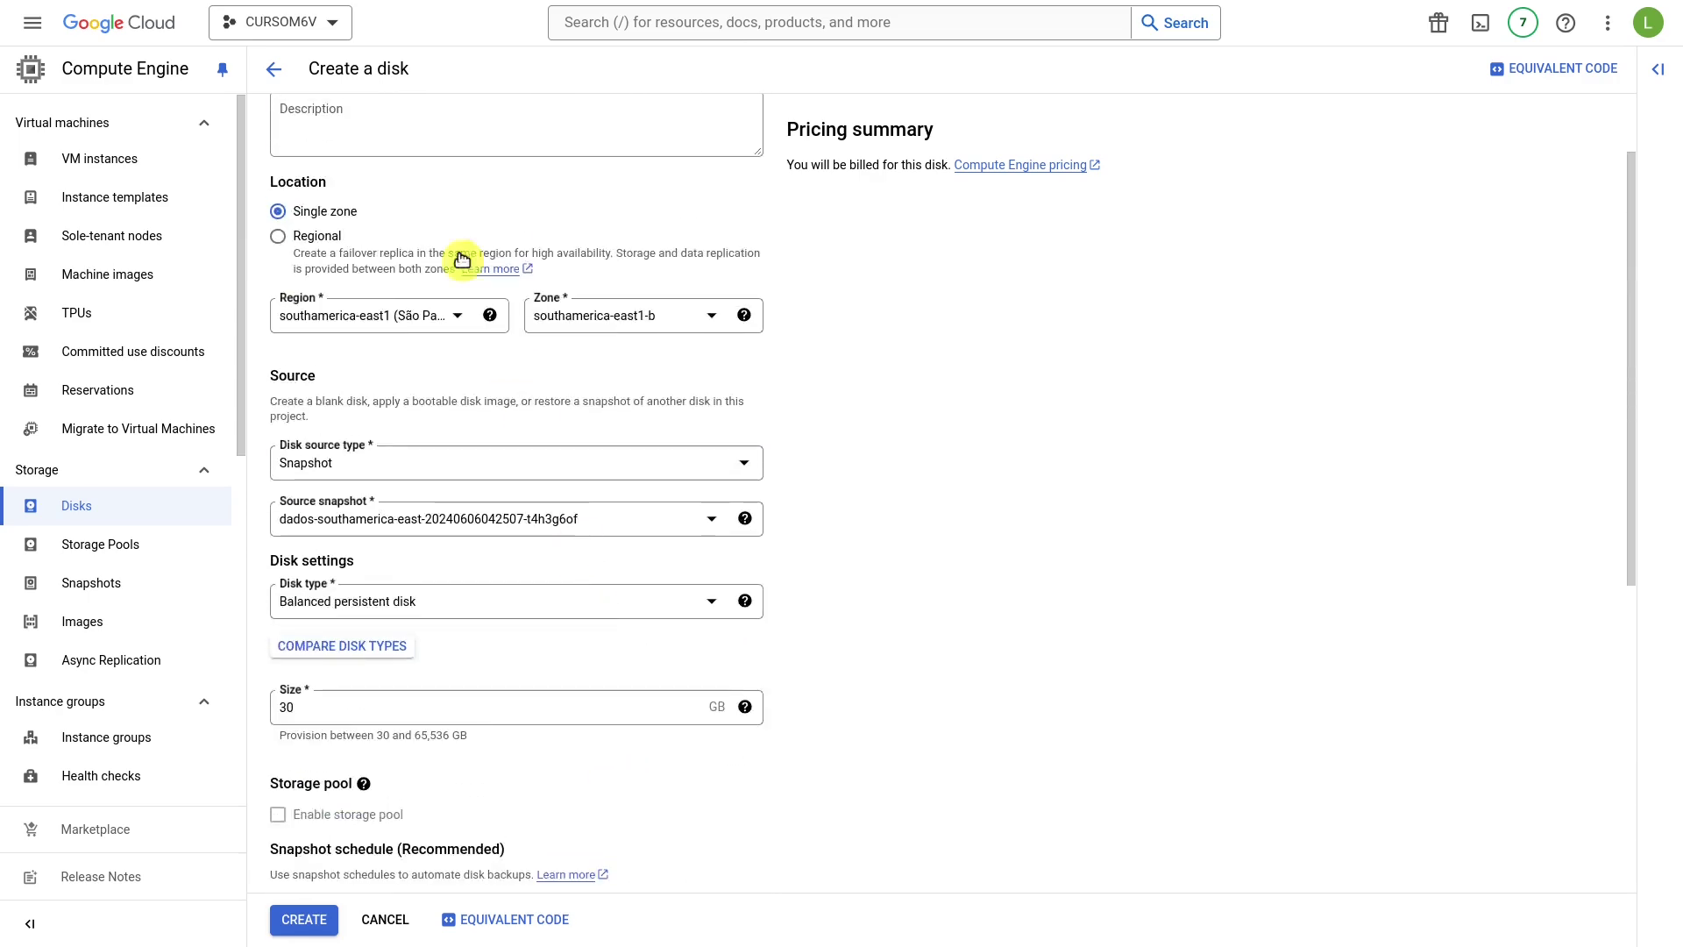
pyautogui.scroll(-3, 581, 612)
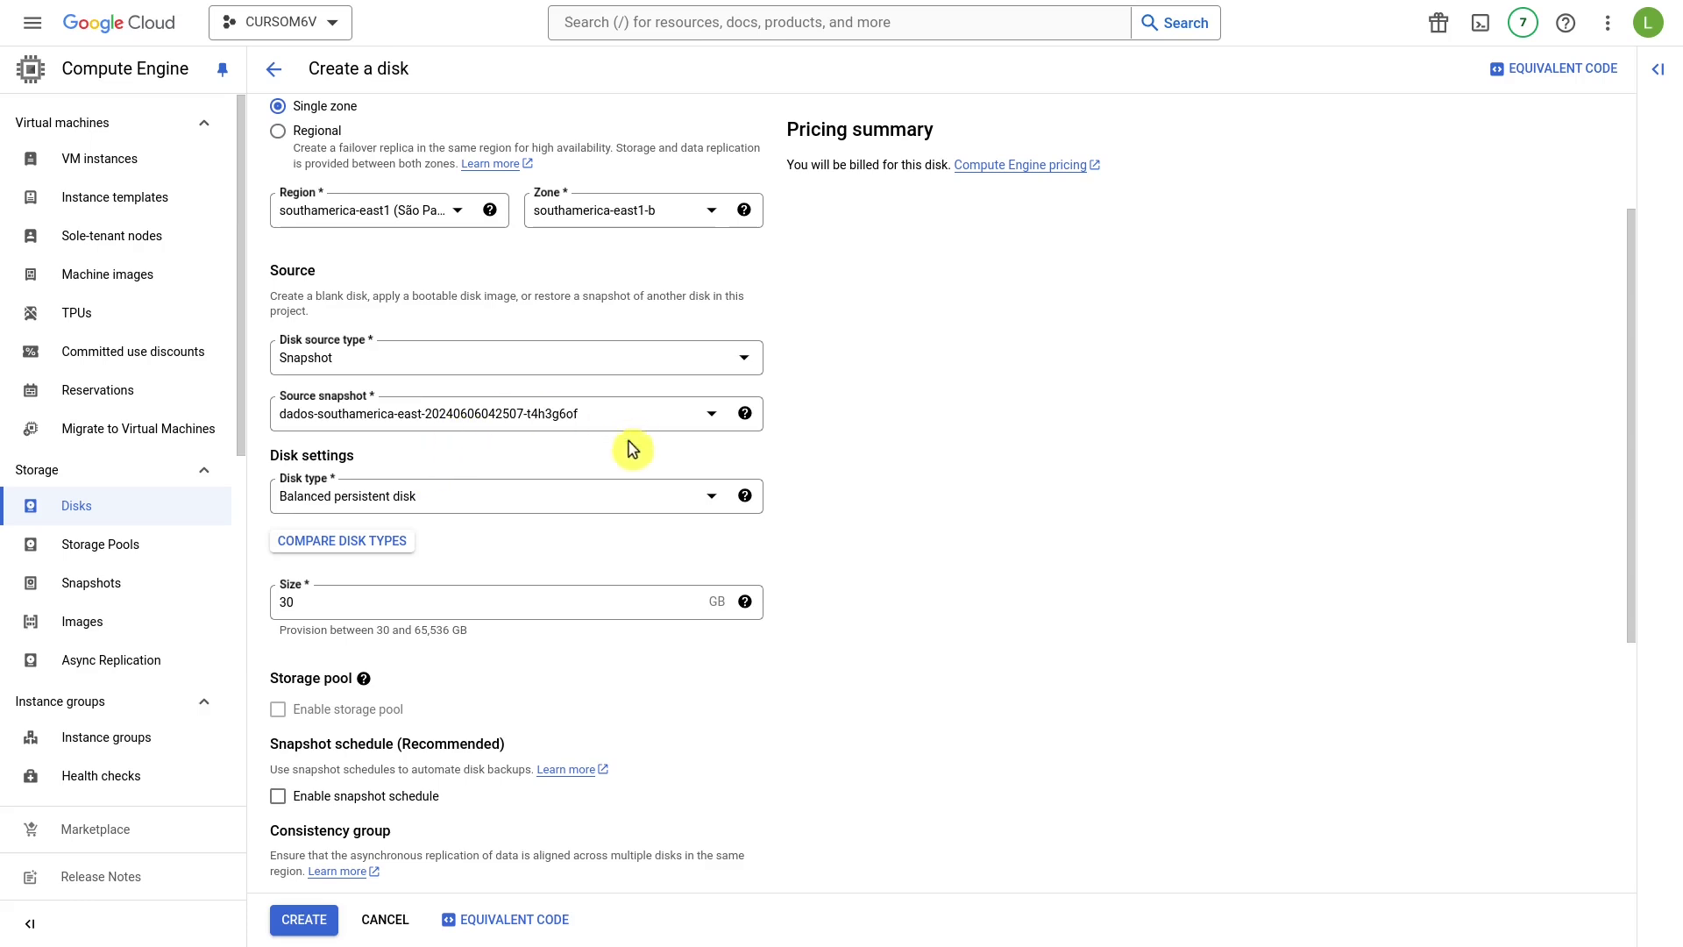
pyautogui.scroll(-3, 571, 527)
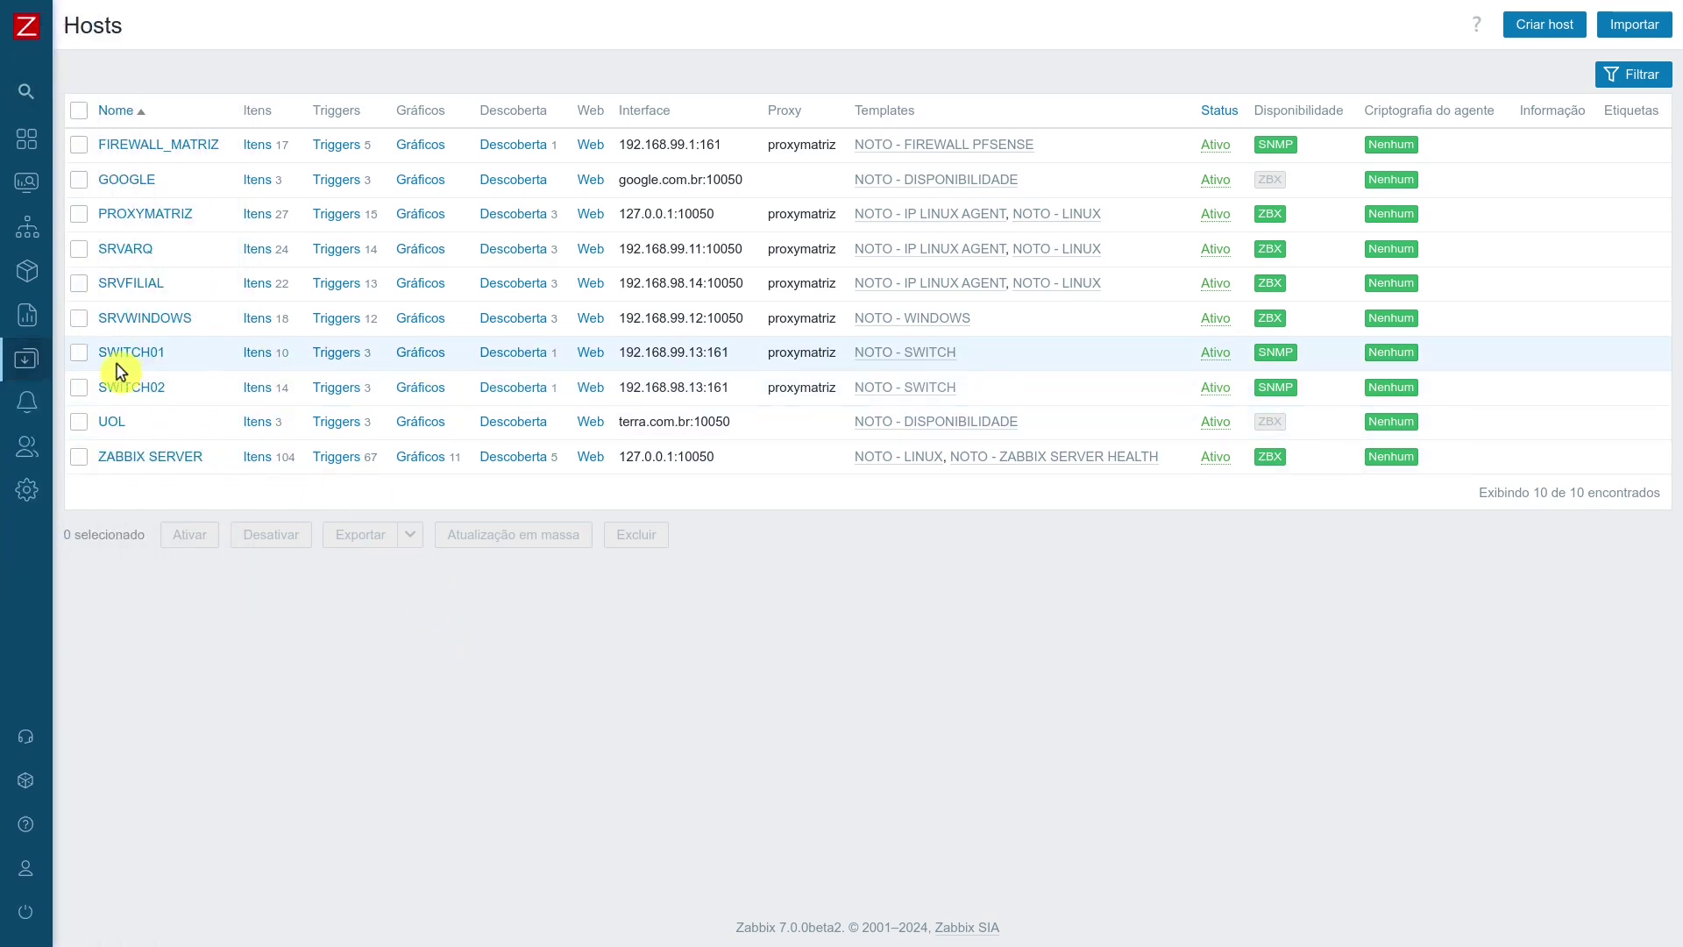
# Select hosts SWITCH01 and SWITCH02, delete them with Excluir and confirm with OK.
pyautogui.click(79, 352)
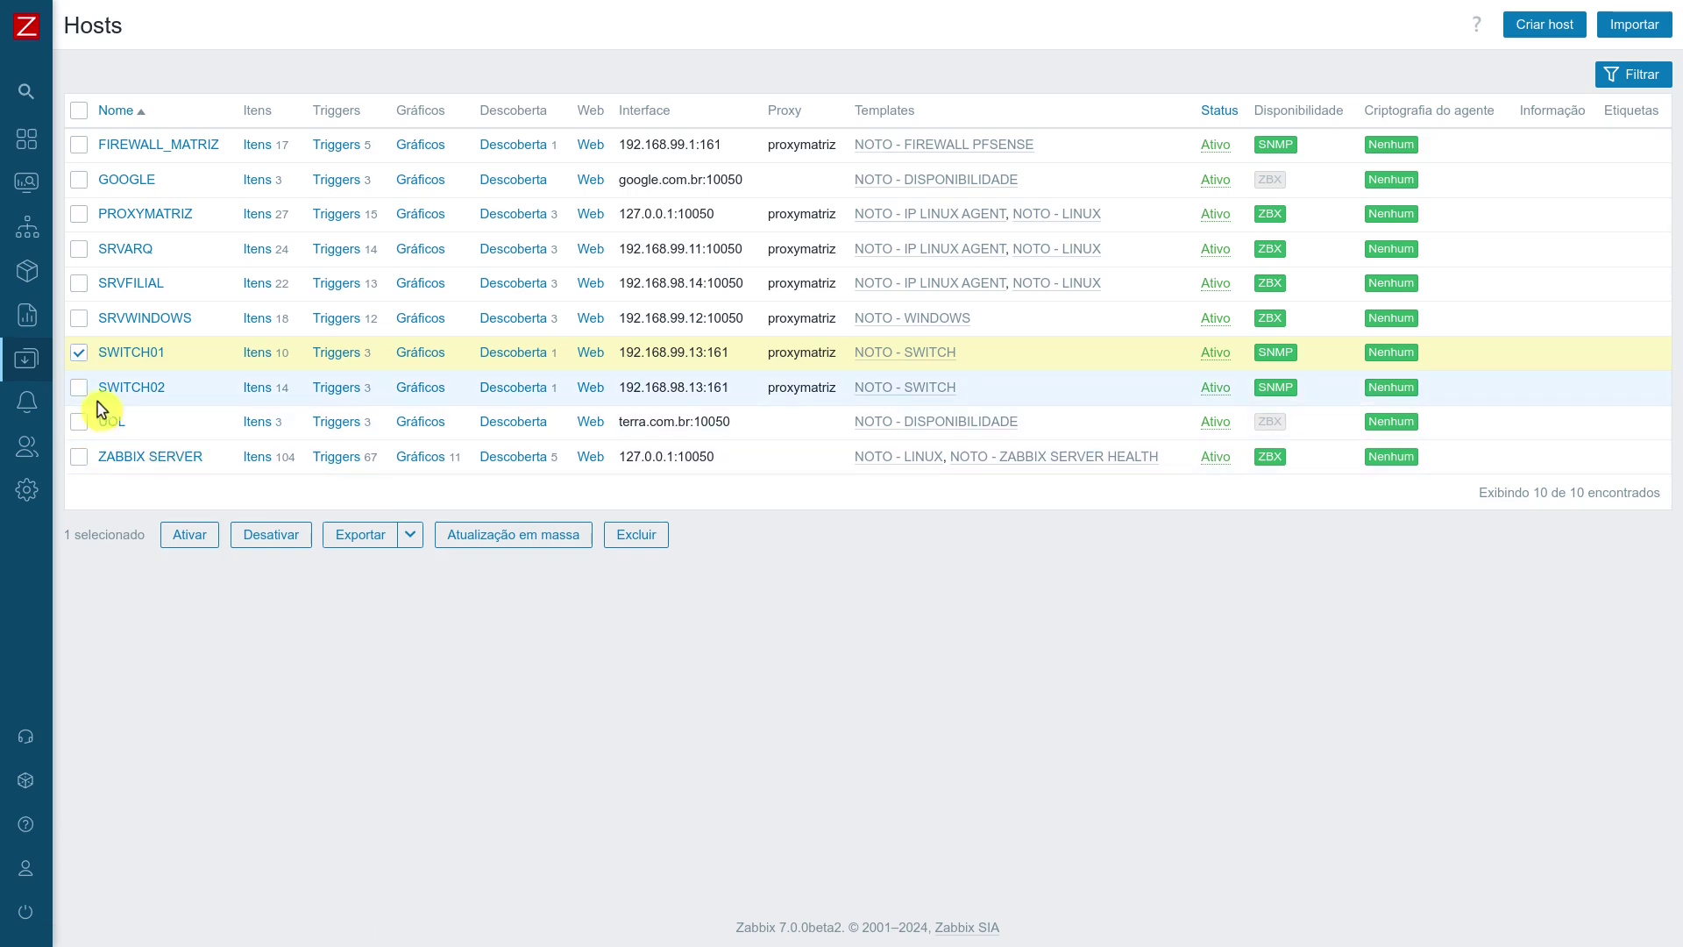
pyautogui.click(79, 386)
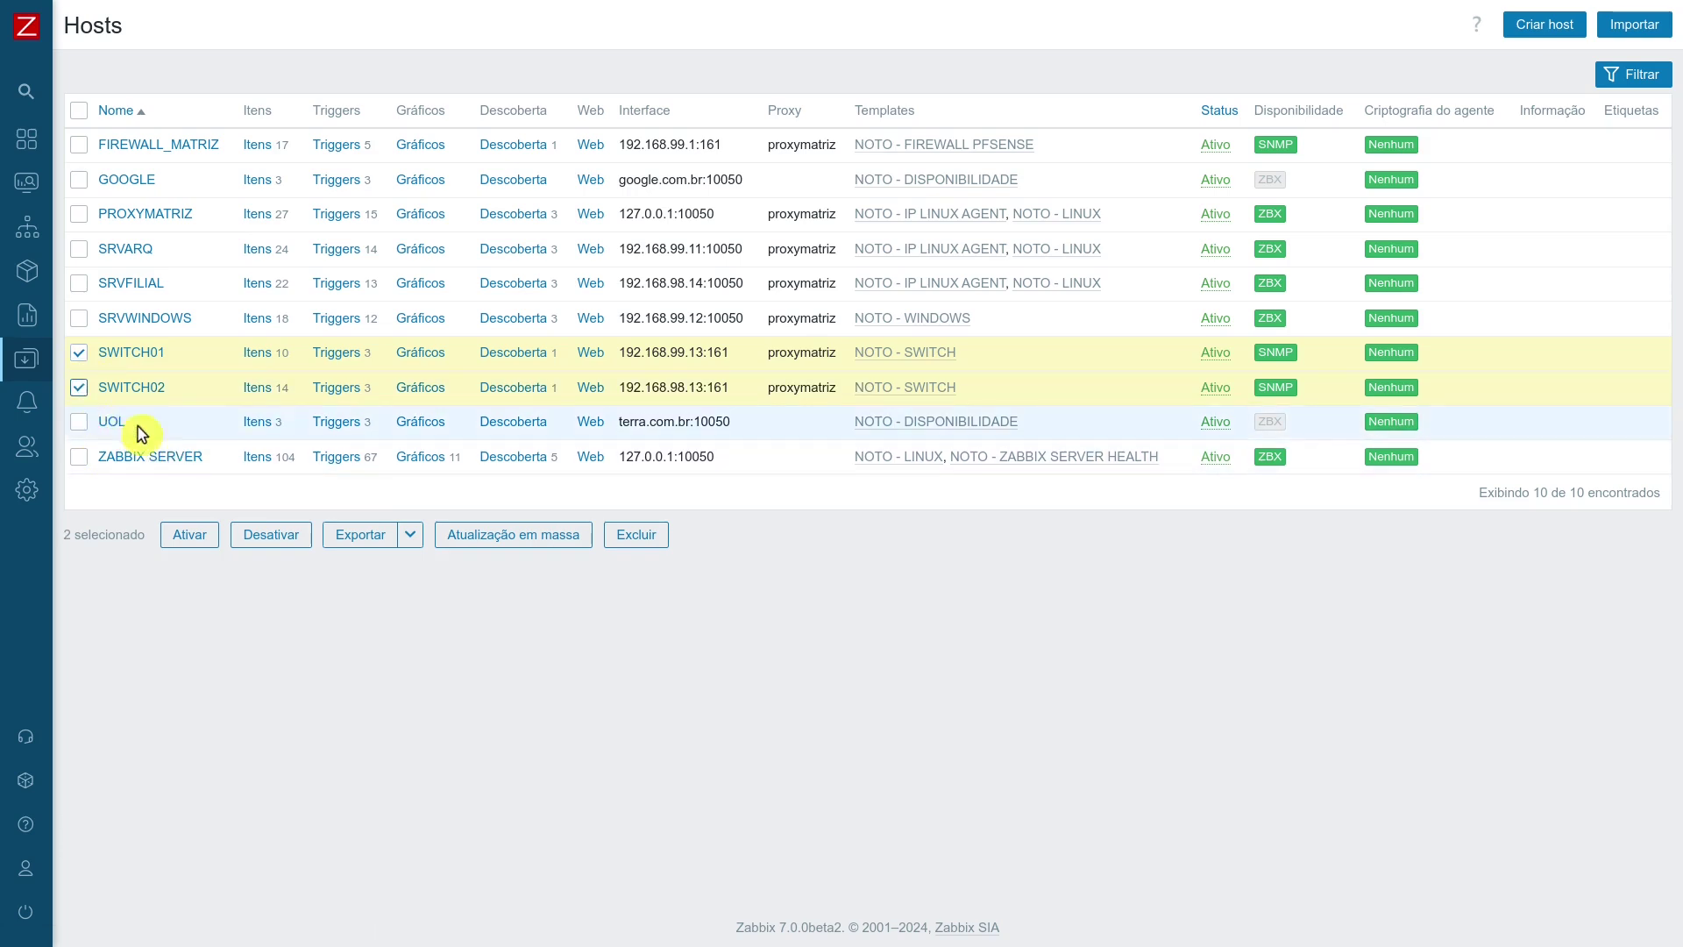
pyautogui.click(636, 538)
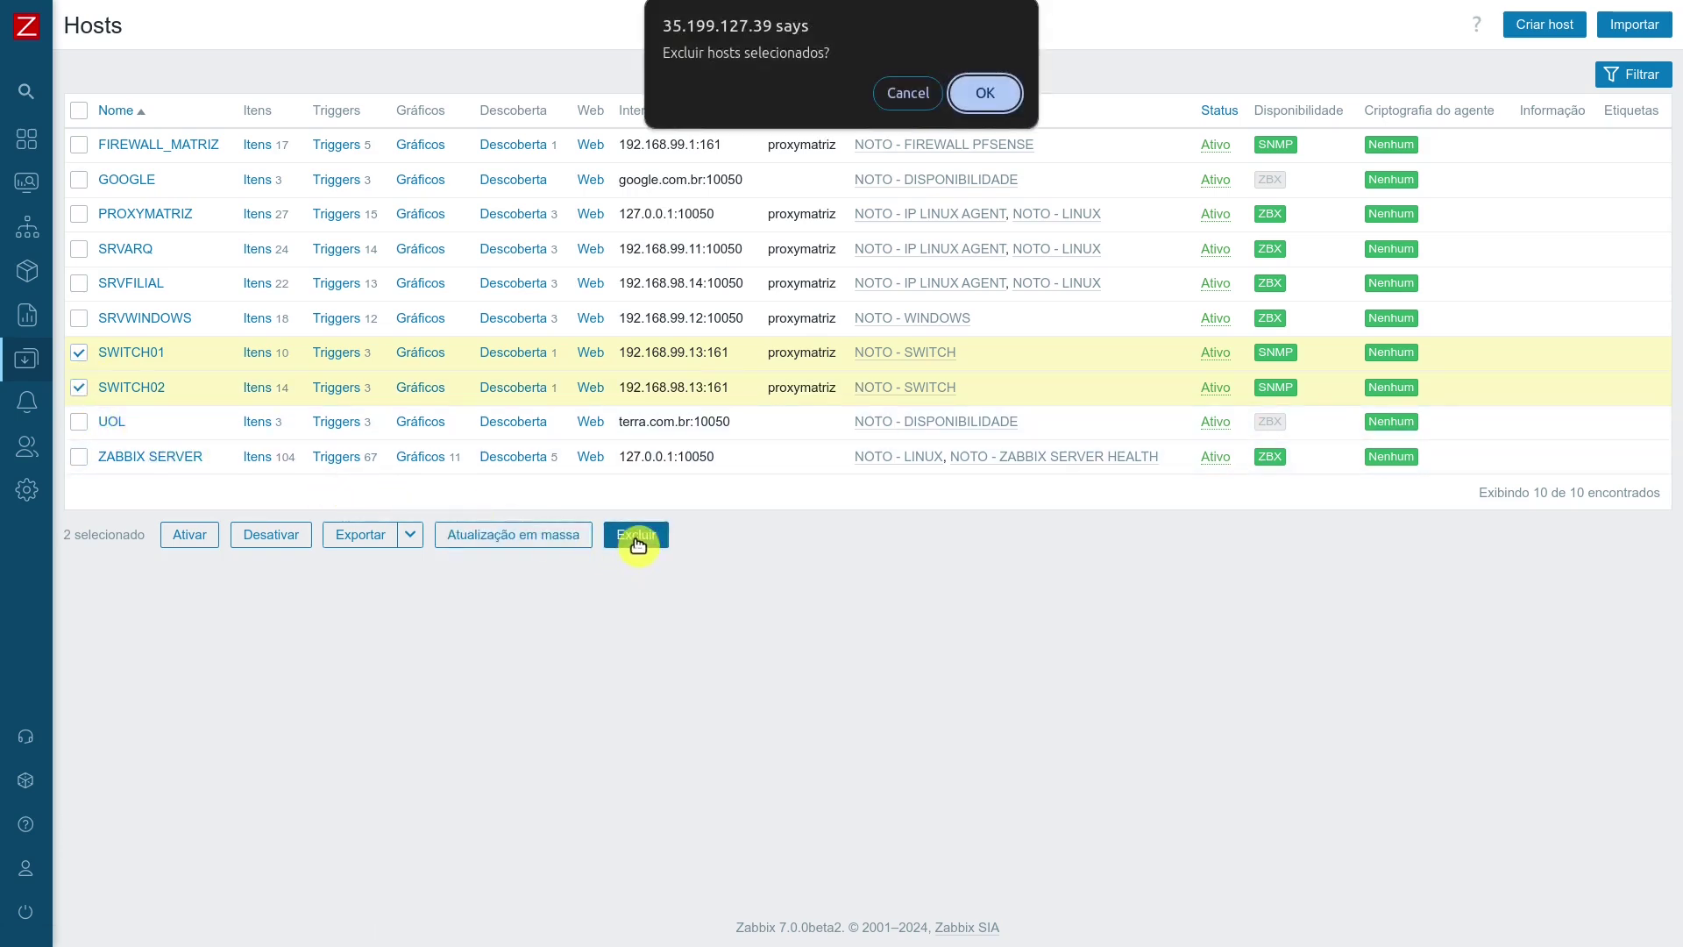
pyautogui.click(990, 102)
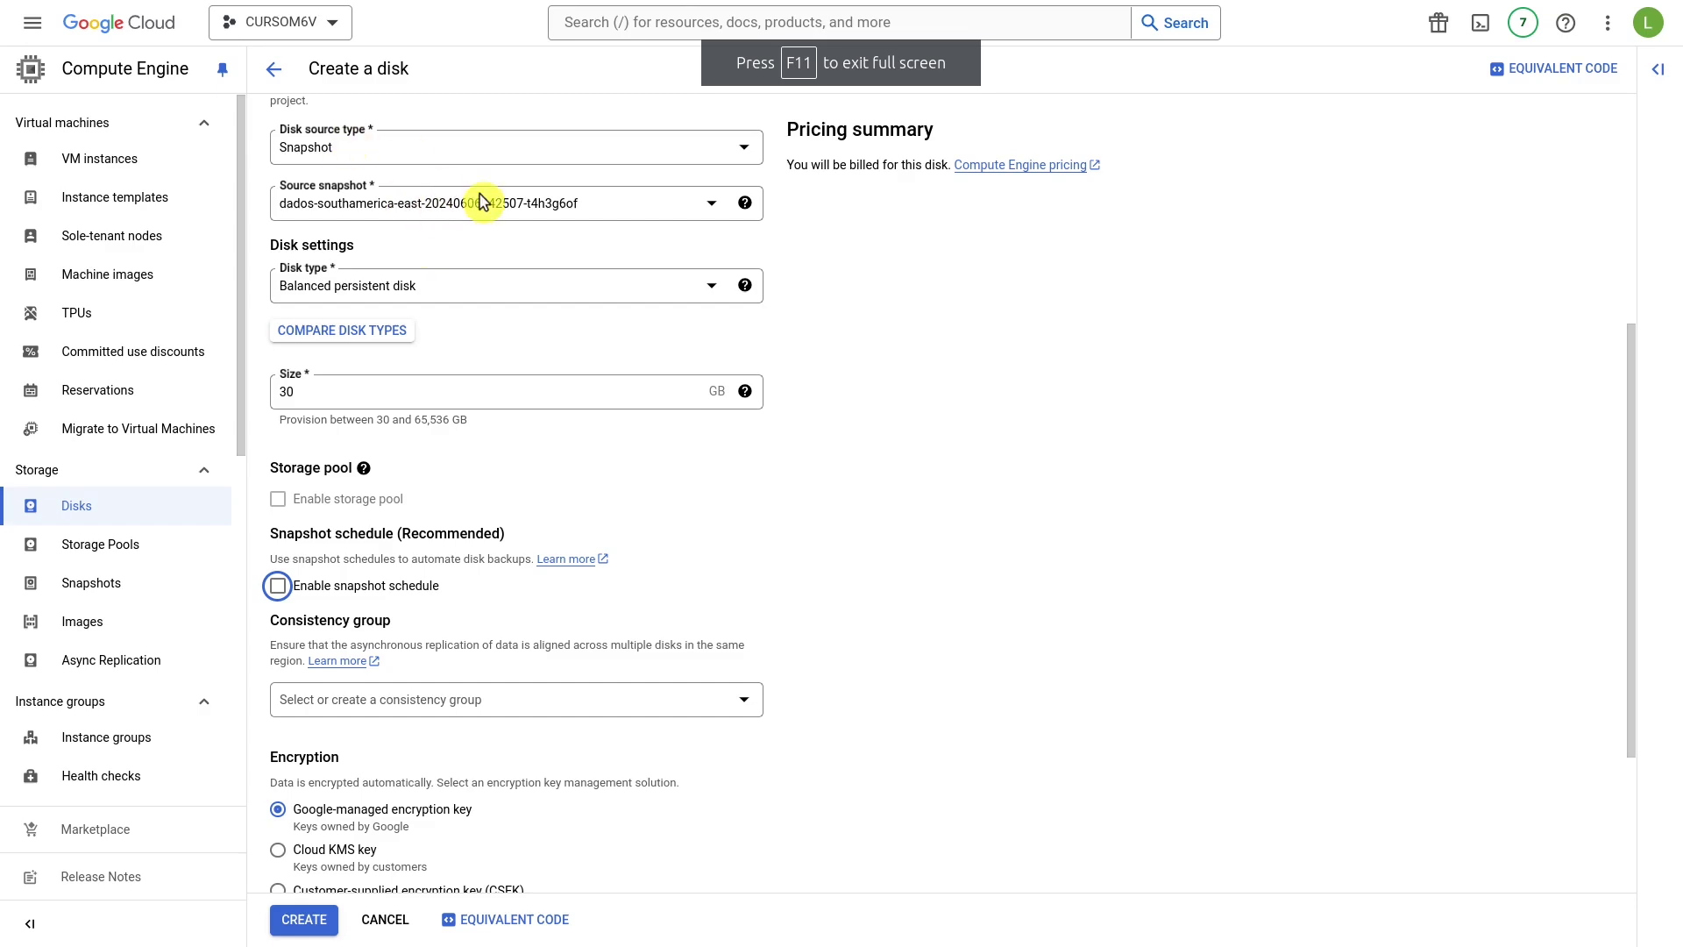
# Submit the backup-dados disk form, then refresh the Disks list to see it ready.
pyautogui.scroll(-3, 424, 888)
pyautogui.click(289, 917)
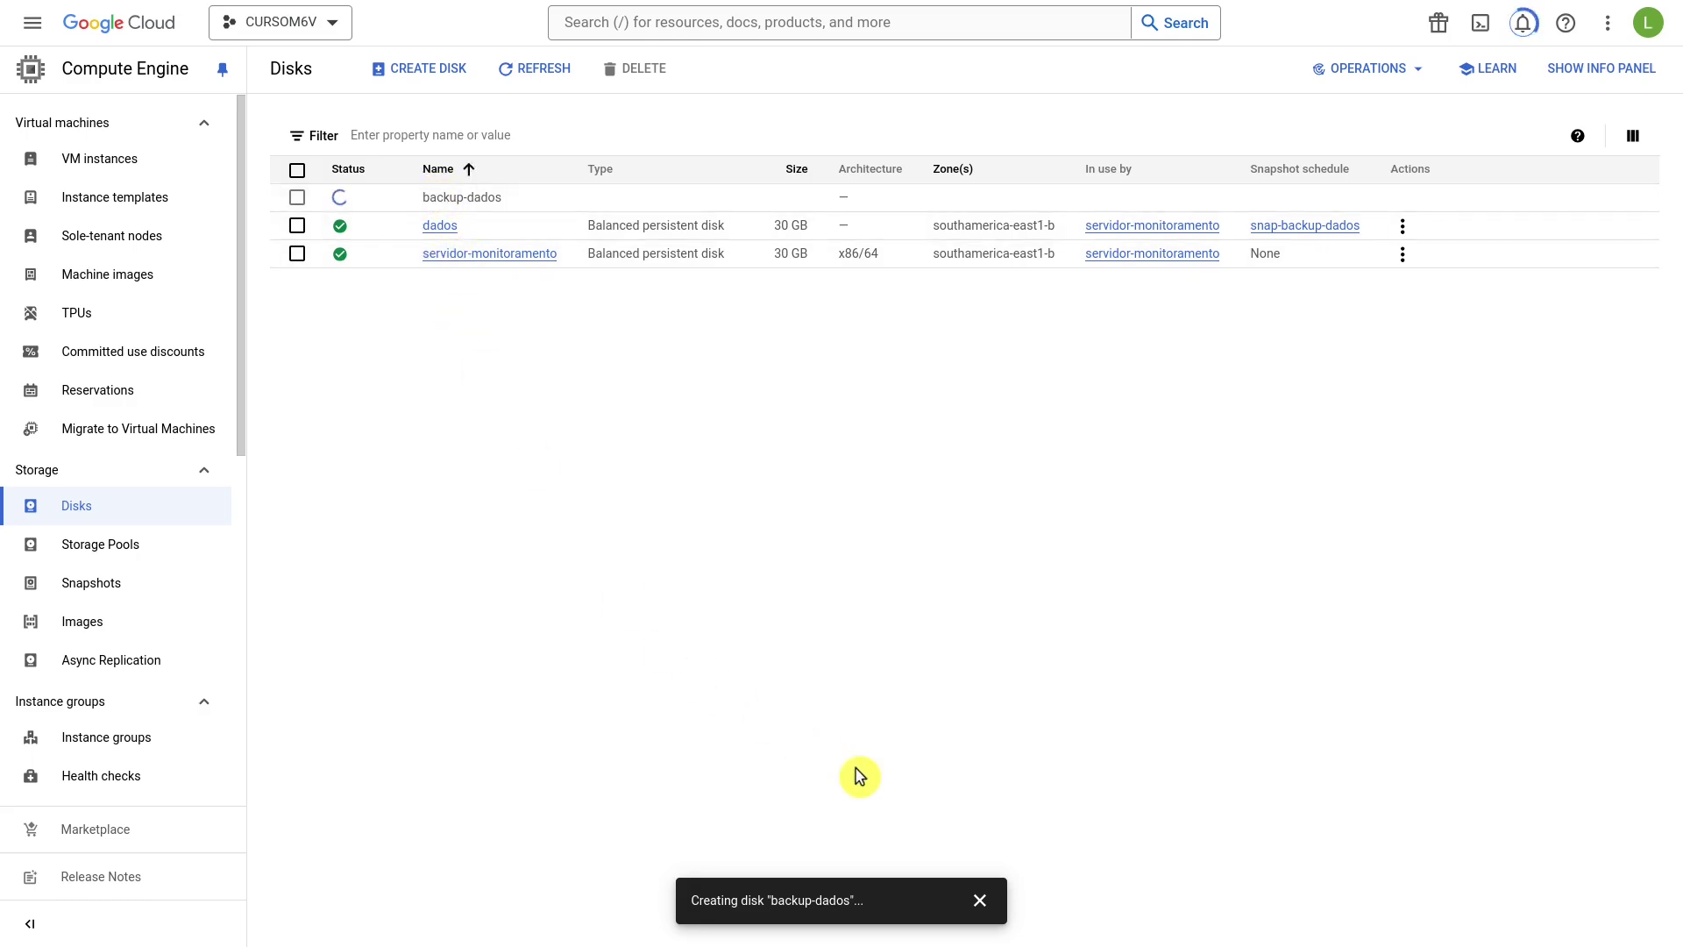
pyautogui.click(544, 74)
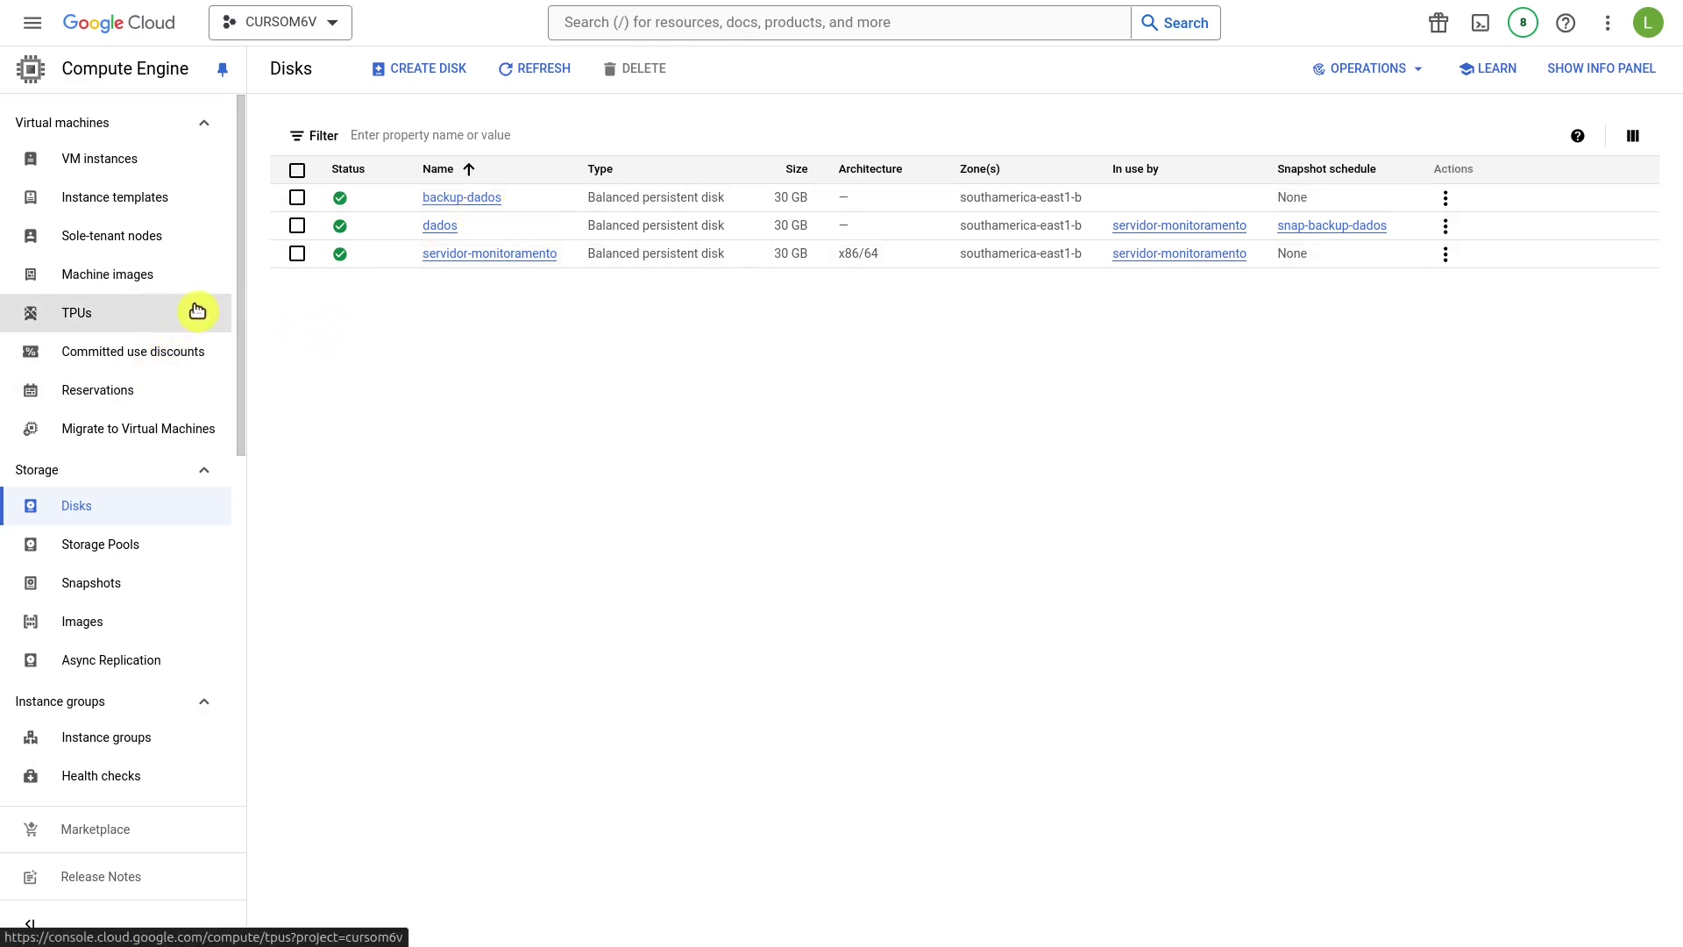
# Open an SSH-in-browser window to servidor-monitoramento from the VM instances list.
pyautogui.click(78, 166)
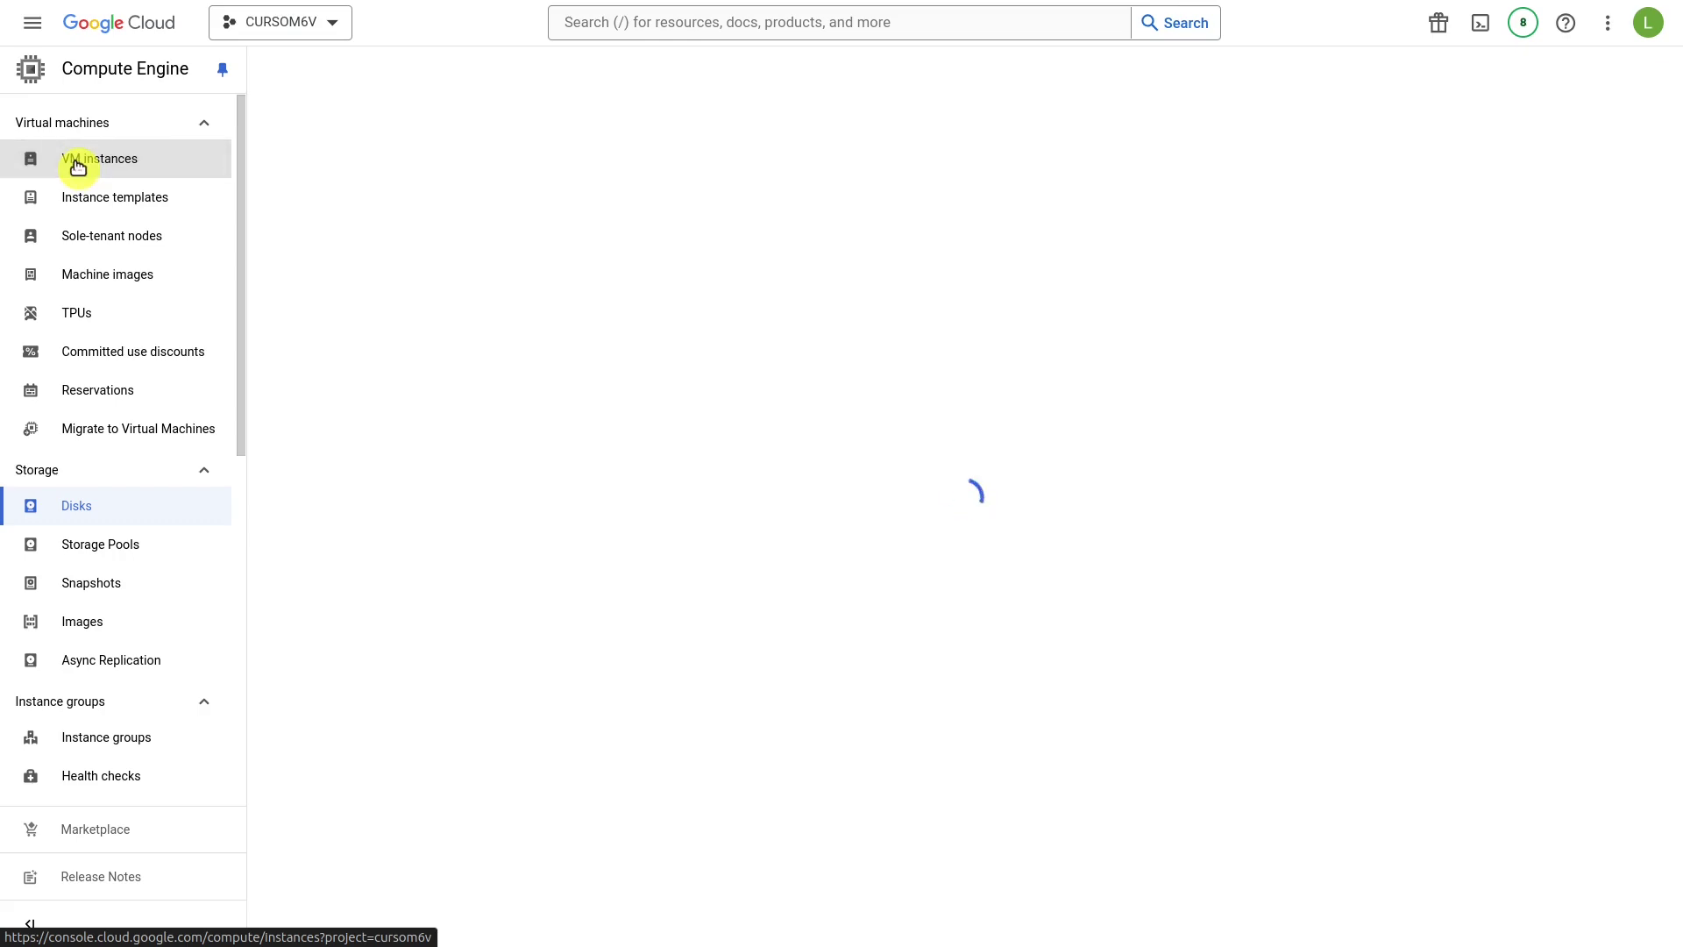
pyautogui.click(32, 21)
pyautogui.moveTo(122, 412)
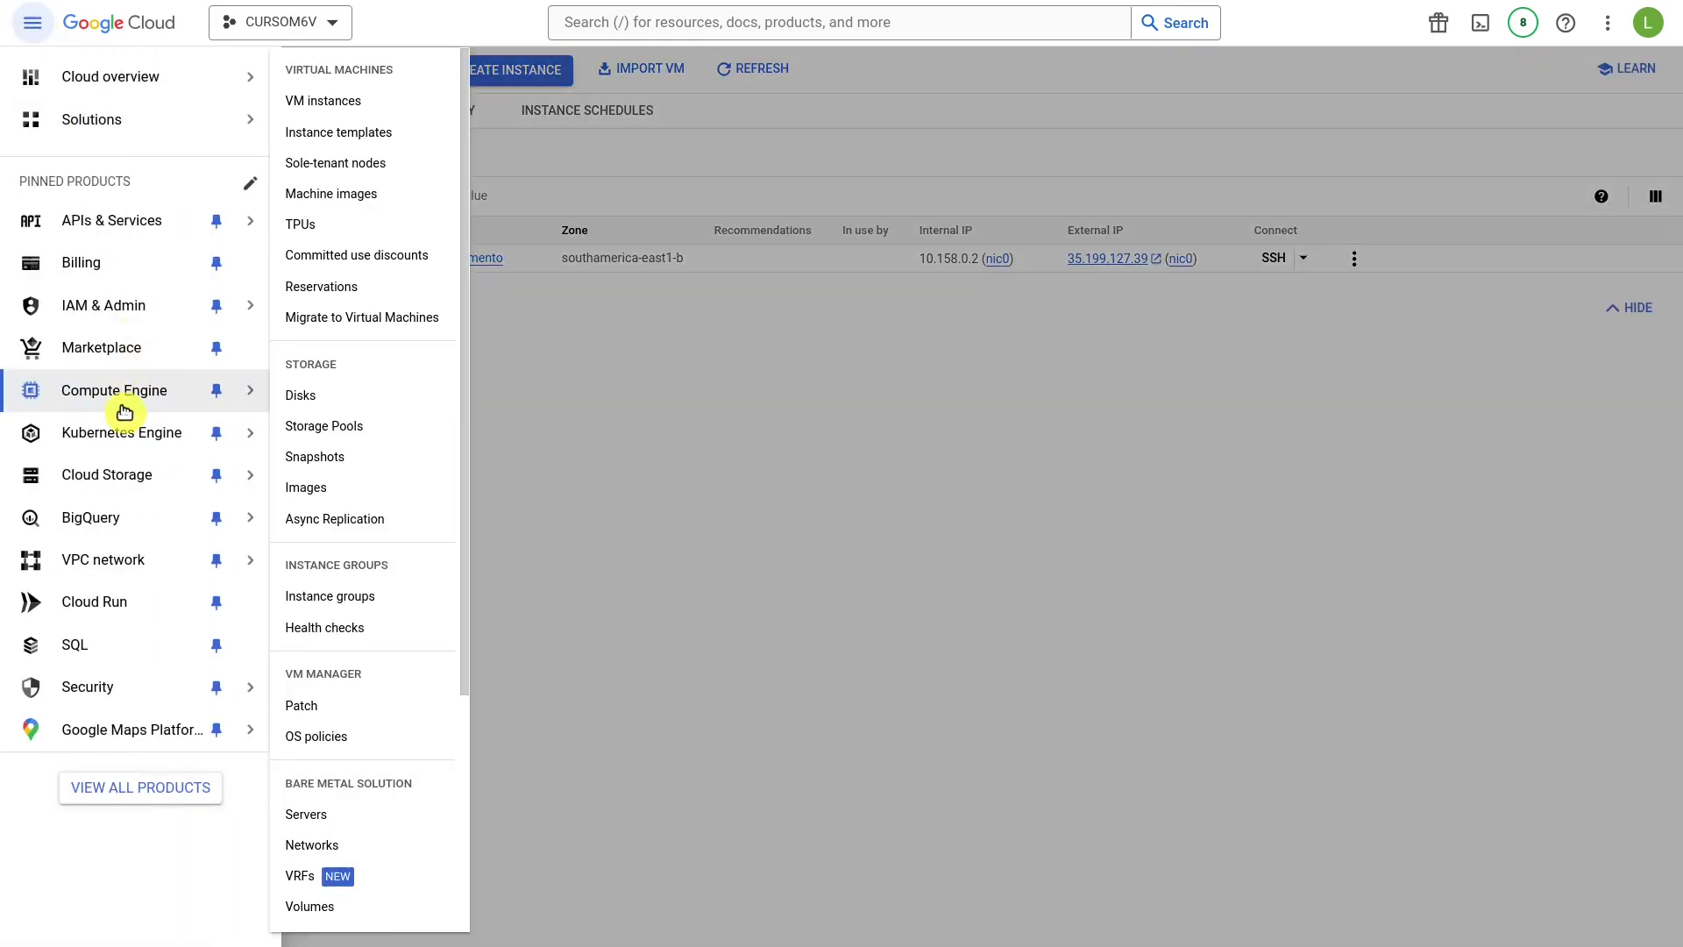
pyautogui.click(350, 100)
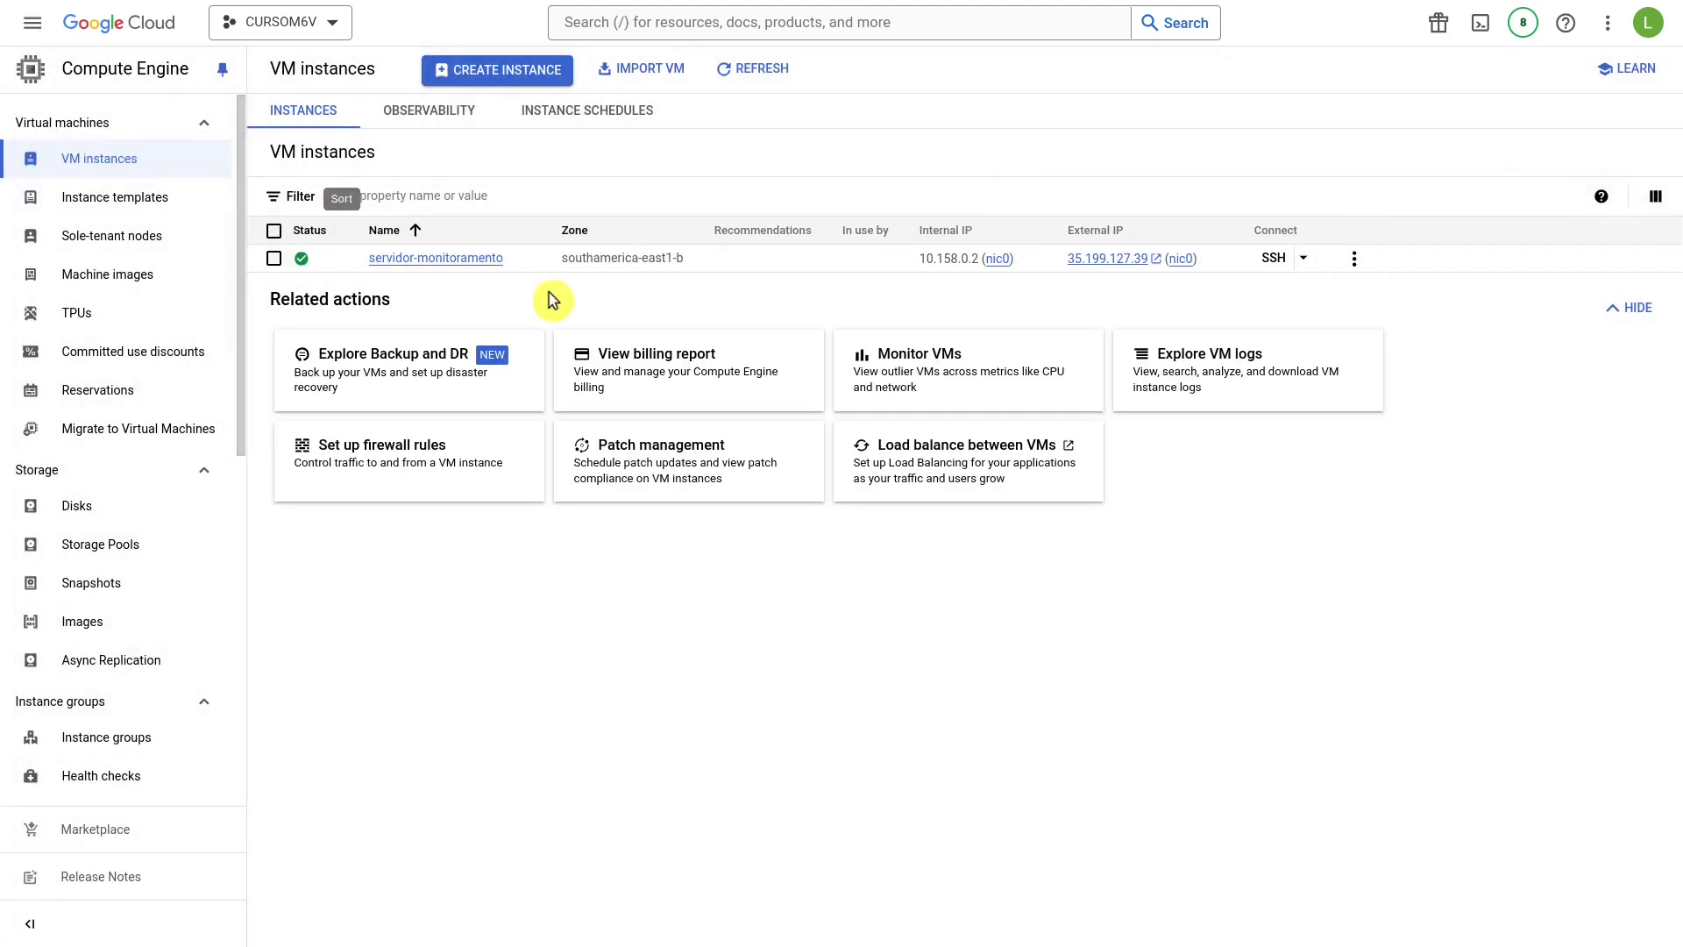
pyautogui.click(1305, 260)
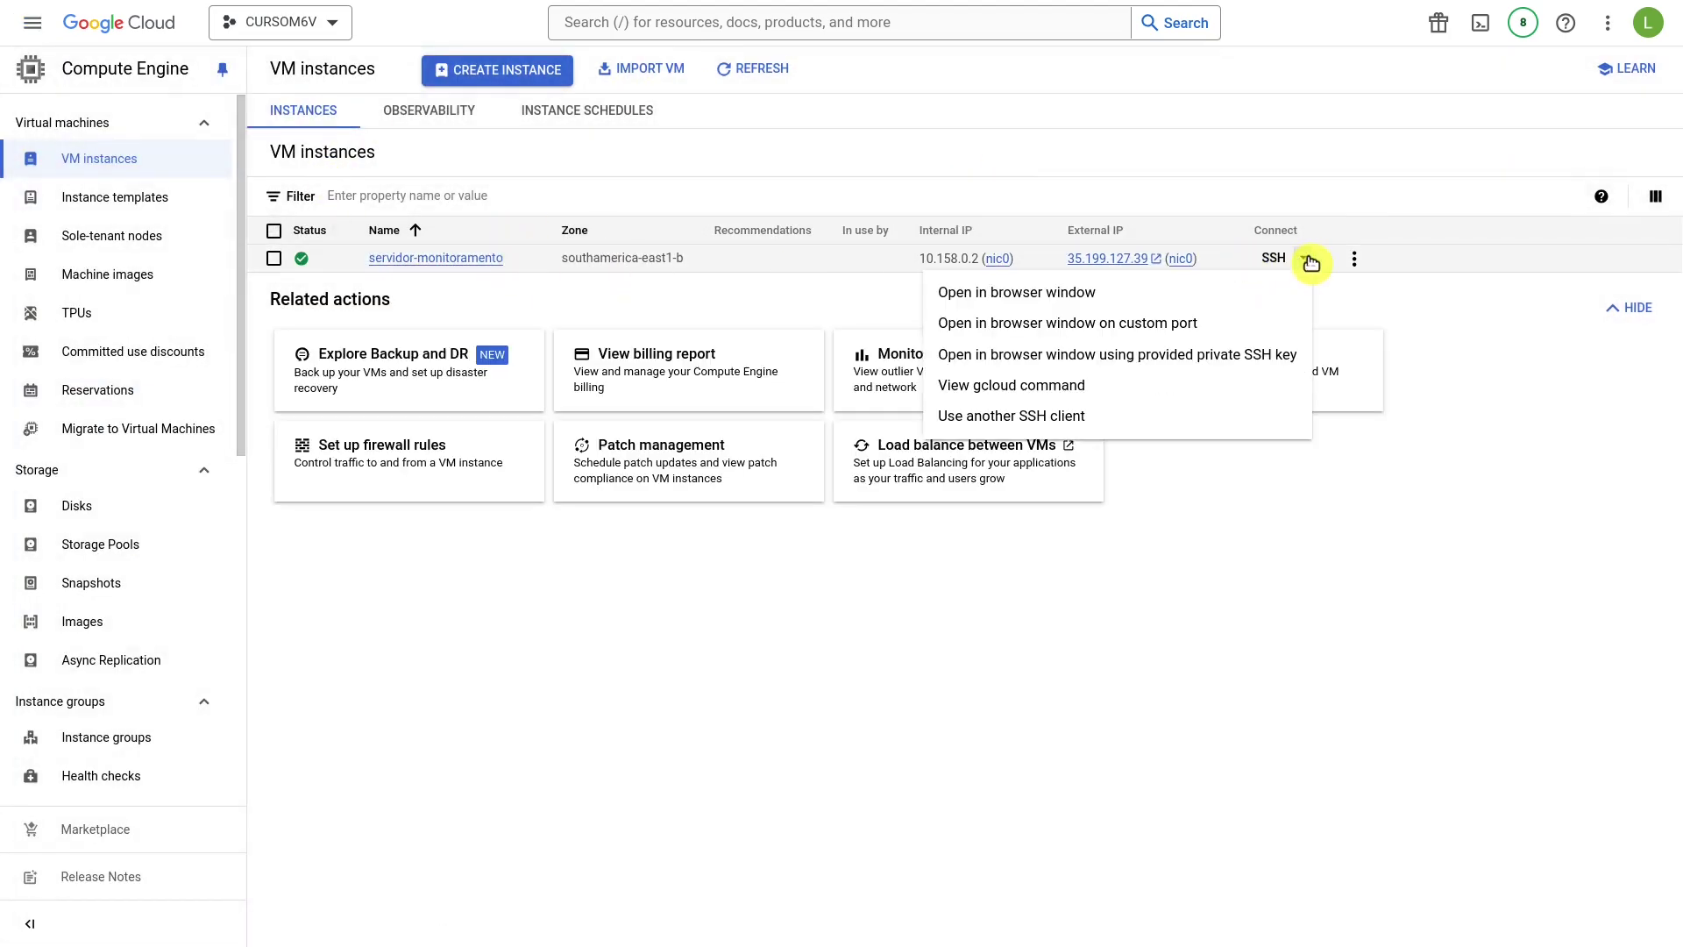
pyautogui.click(1119, 300)
pyautogui.moveTo(500, 98); pyautogui.dragTo(831, 98)
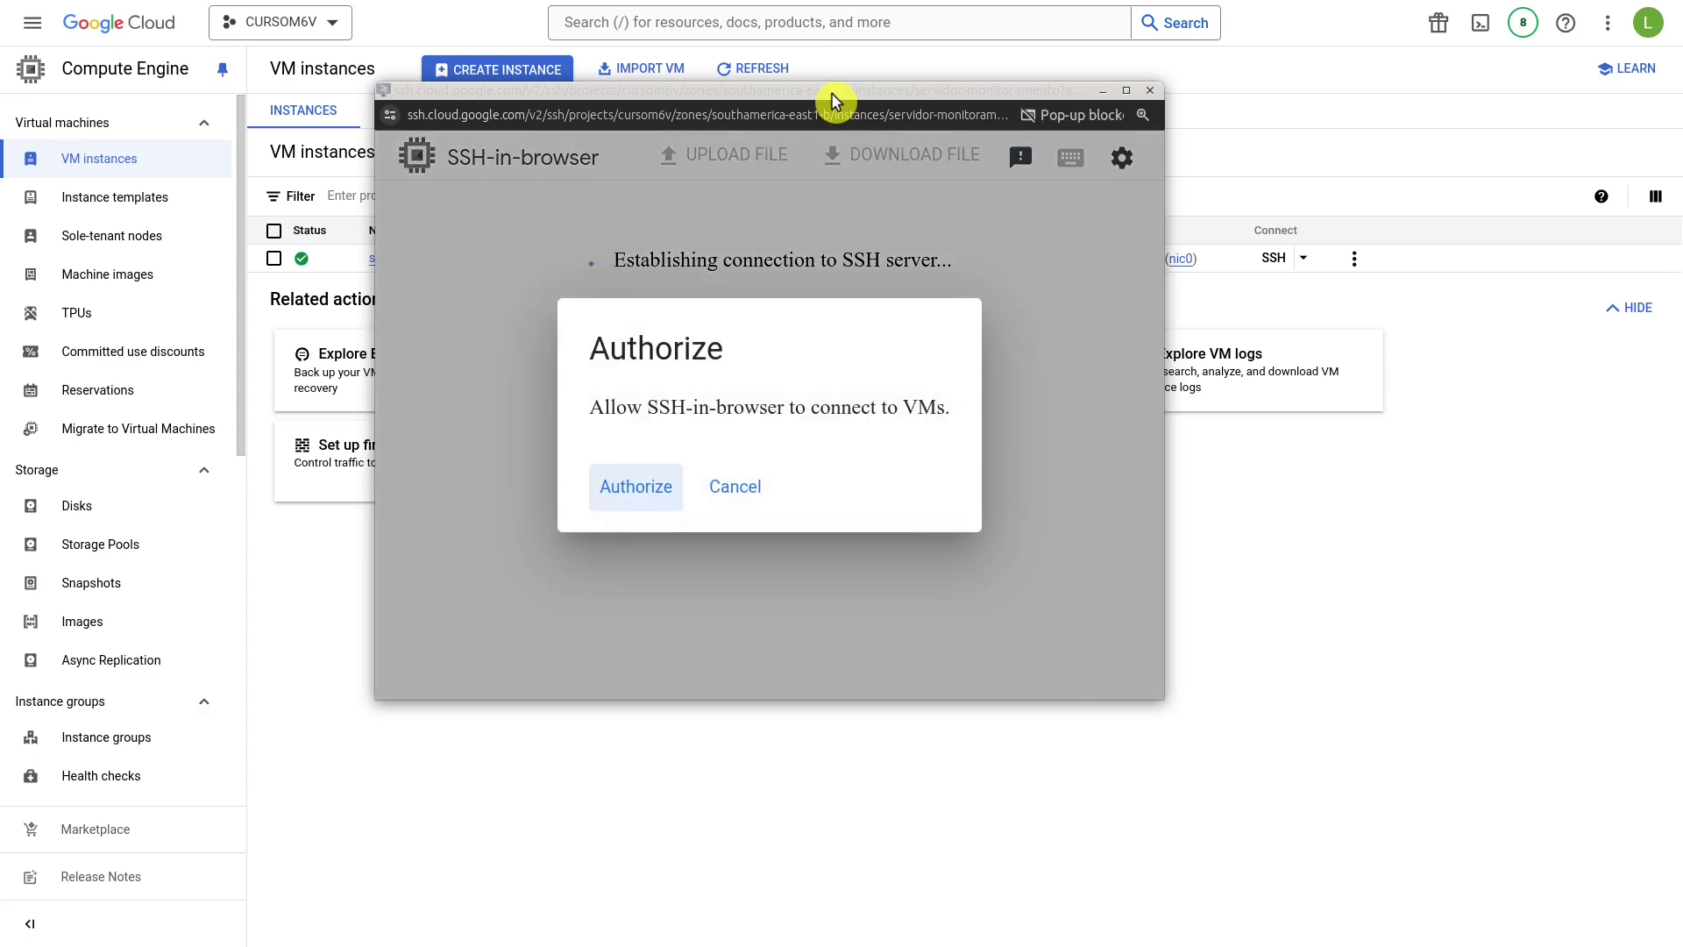
# Authorize the SSH connection and become root with sudo su.
pyautogui.click(650, 487)
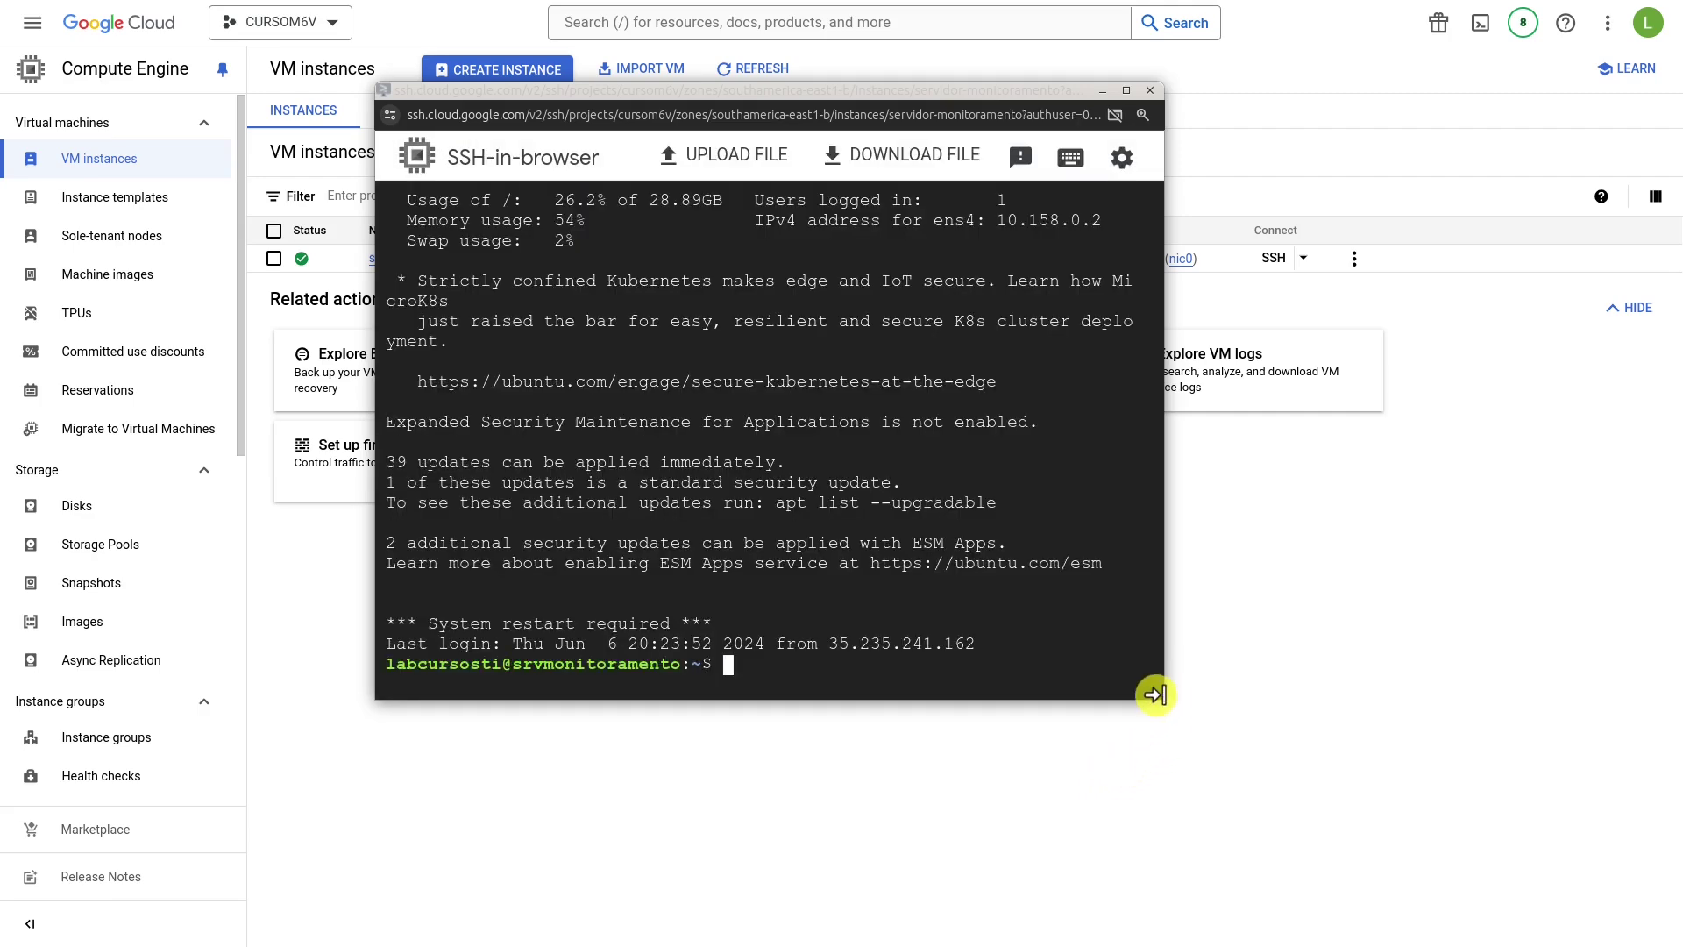
pyautogui.write('udo su')
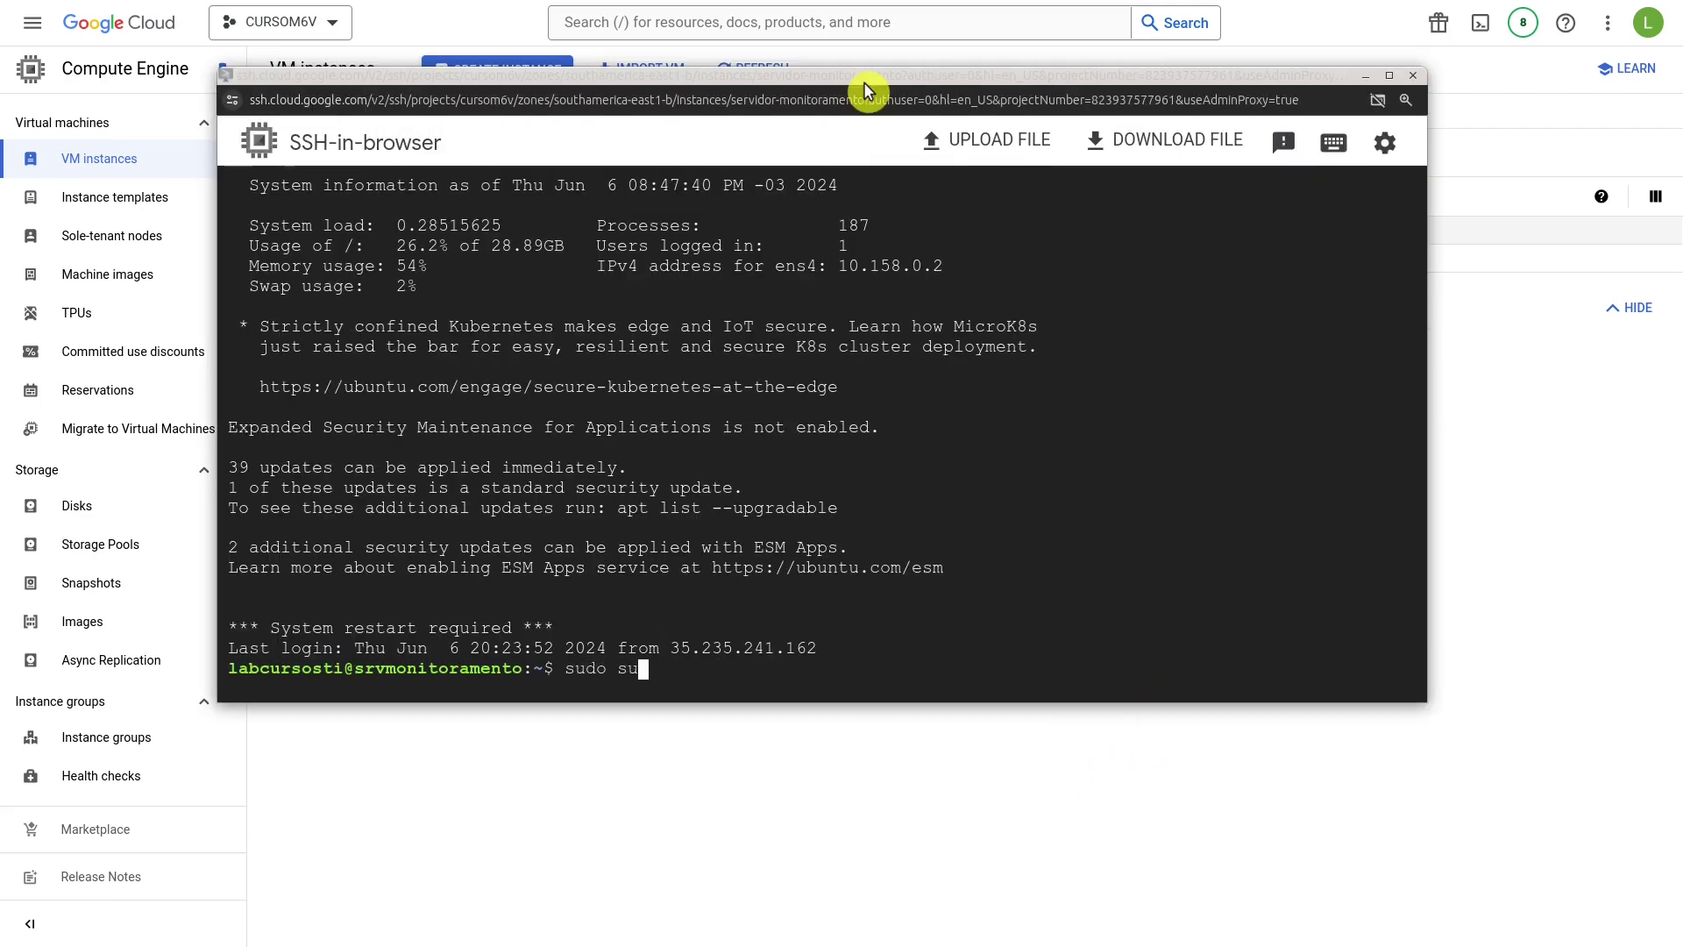
pyautogui.press('Return')
pyautogui.hotkey('ctrl', 'l')
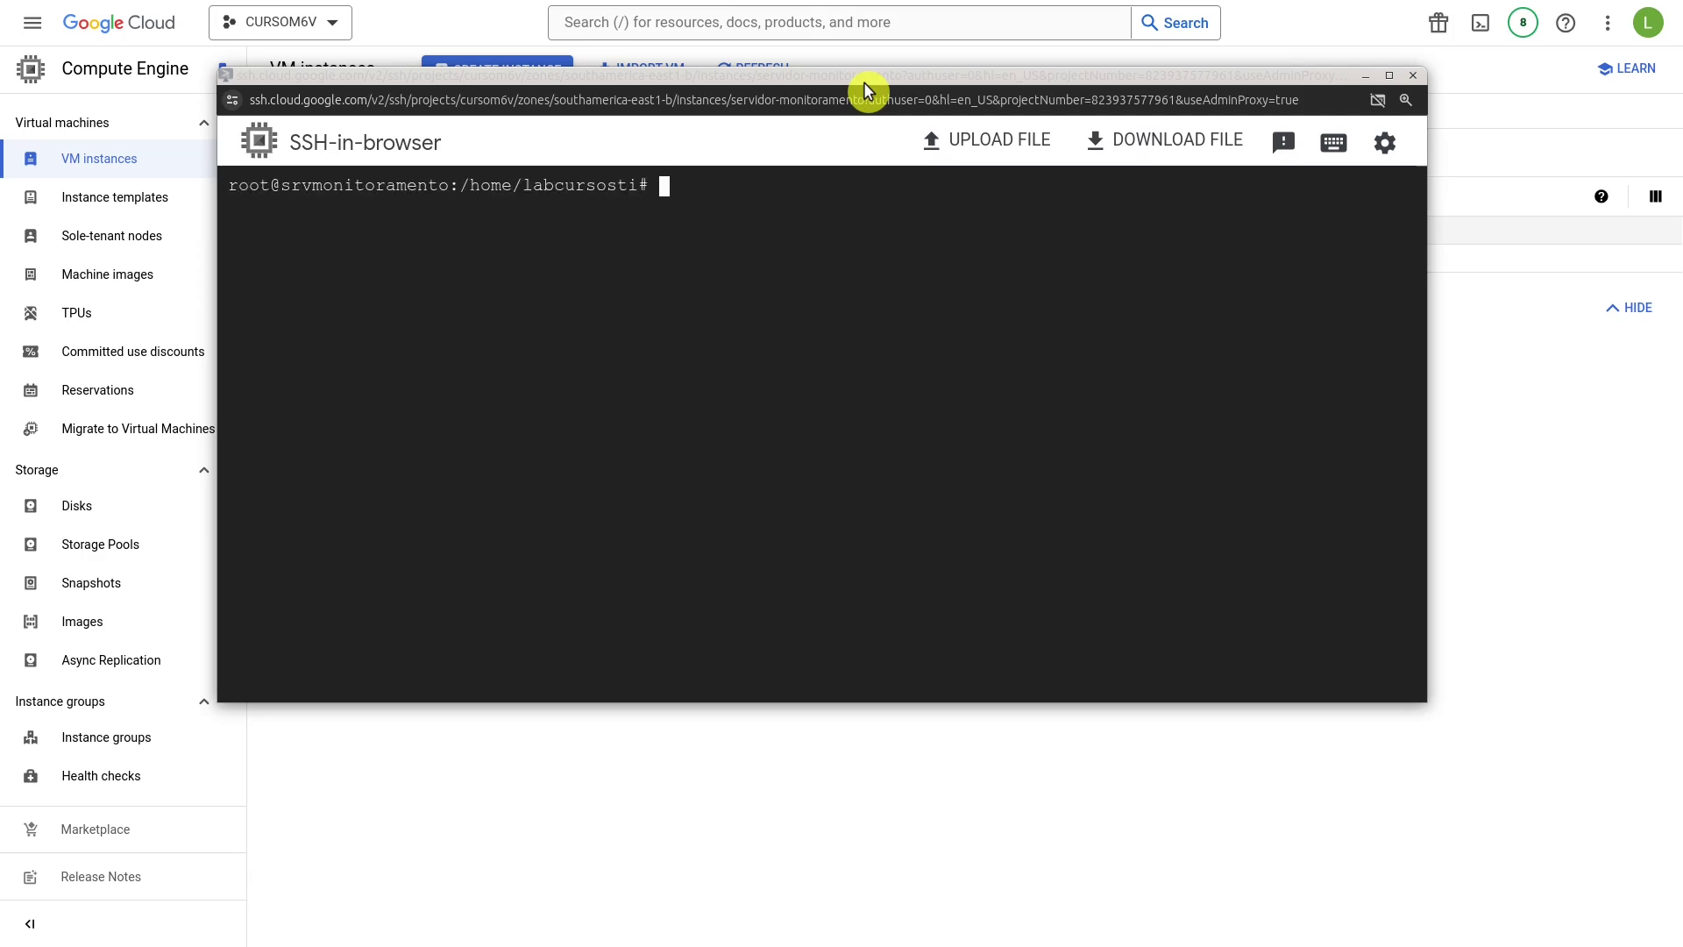
# Verify with df -h that /dev/sdb1 is mounted on /dados, and list its MySQL files.
pyautogui.write('df -')
pyautogui.write('h')
pyautogui.press('Return')
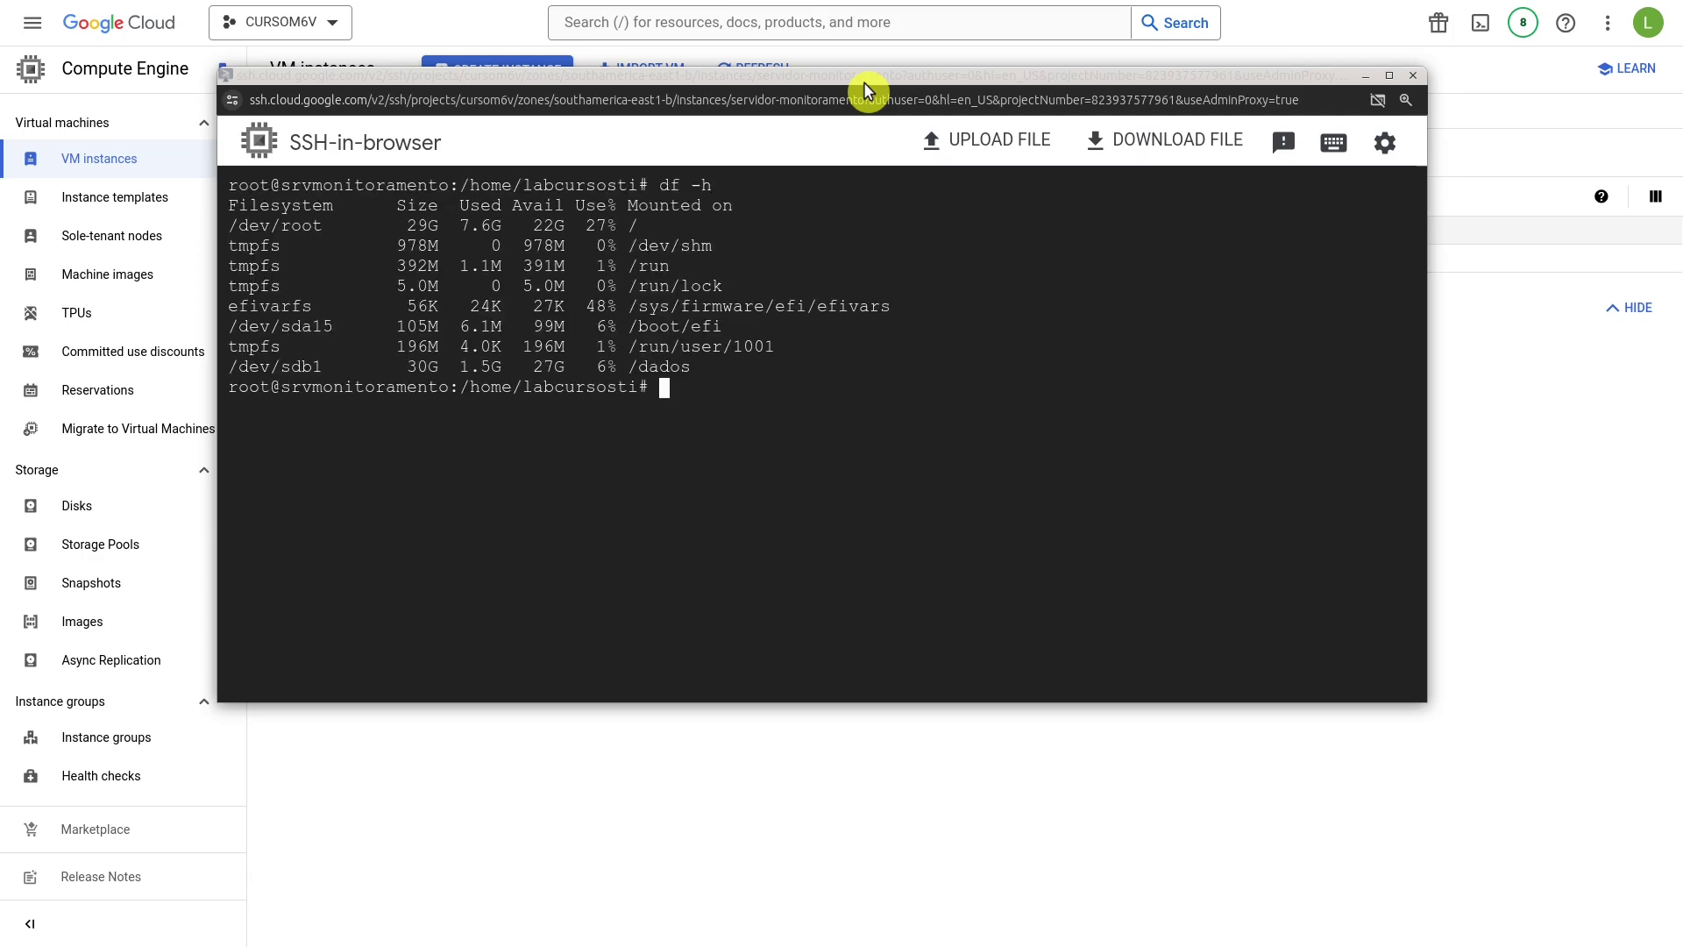
pyautogui.doubleClick(674, 368)
pyautogui.doubleClick(283, 367)
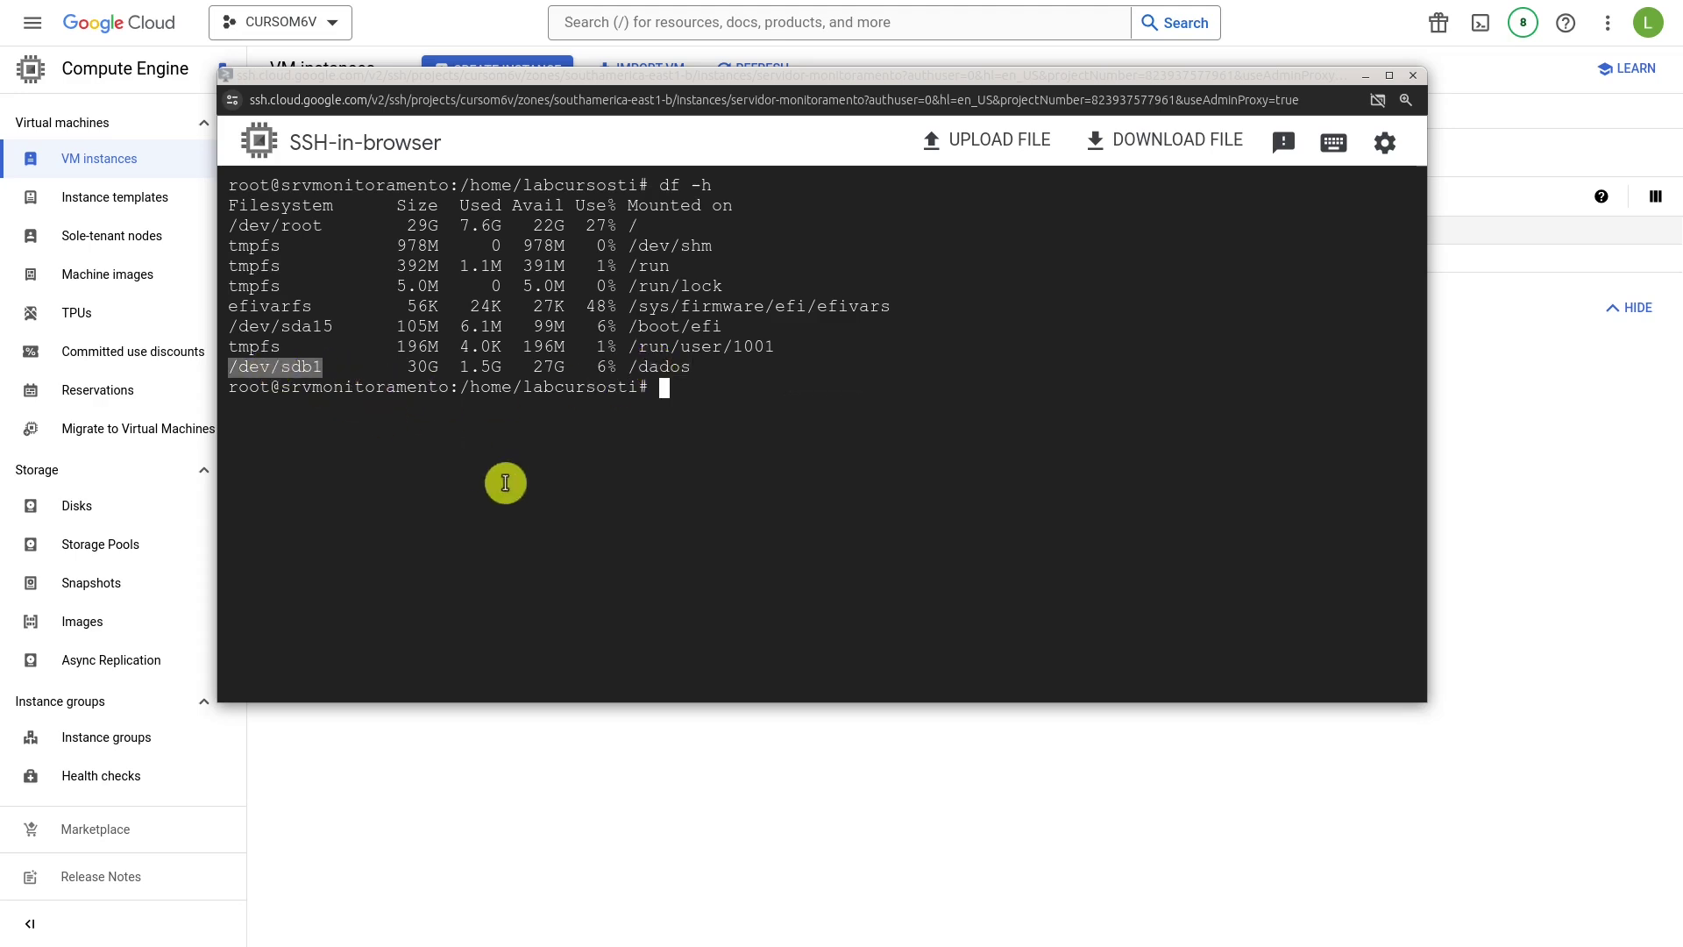
pyautogui.write('ls -lh')
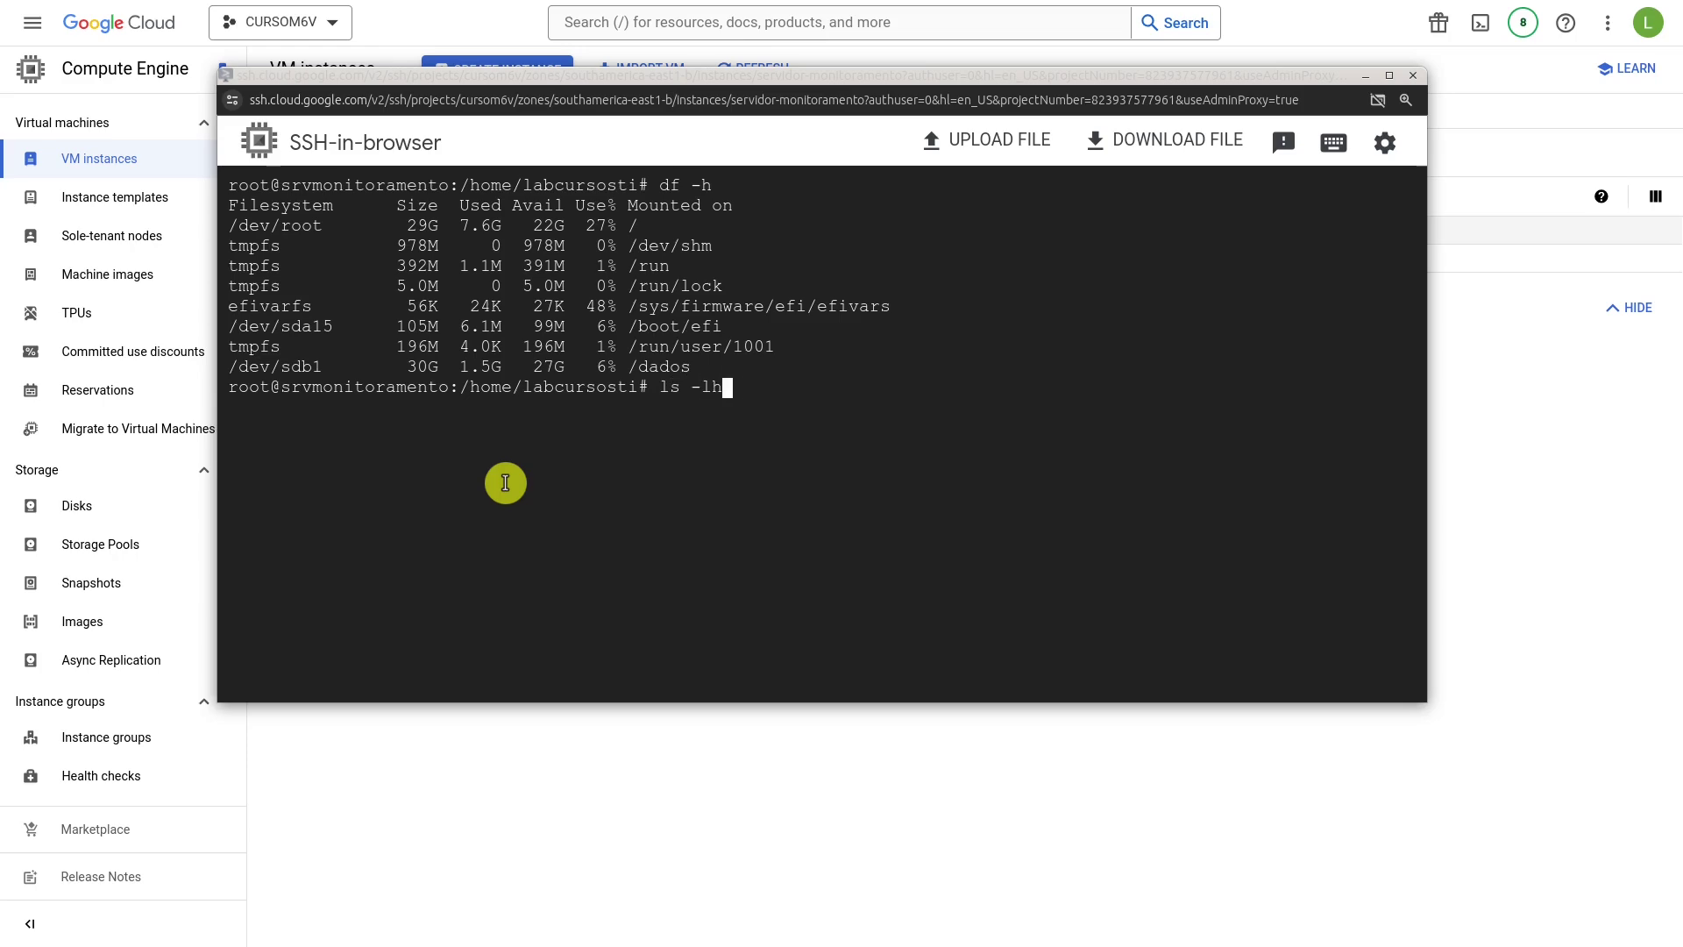
pyautogui.write(' /dados/')
pyautogui.press('Return')
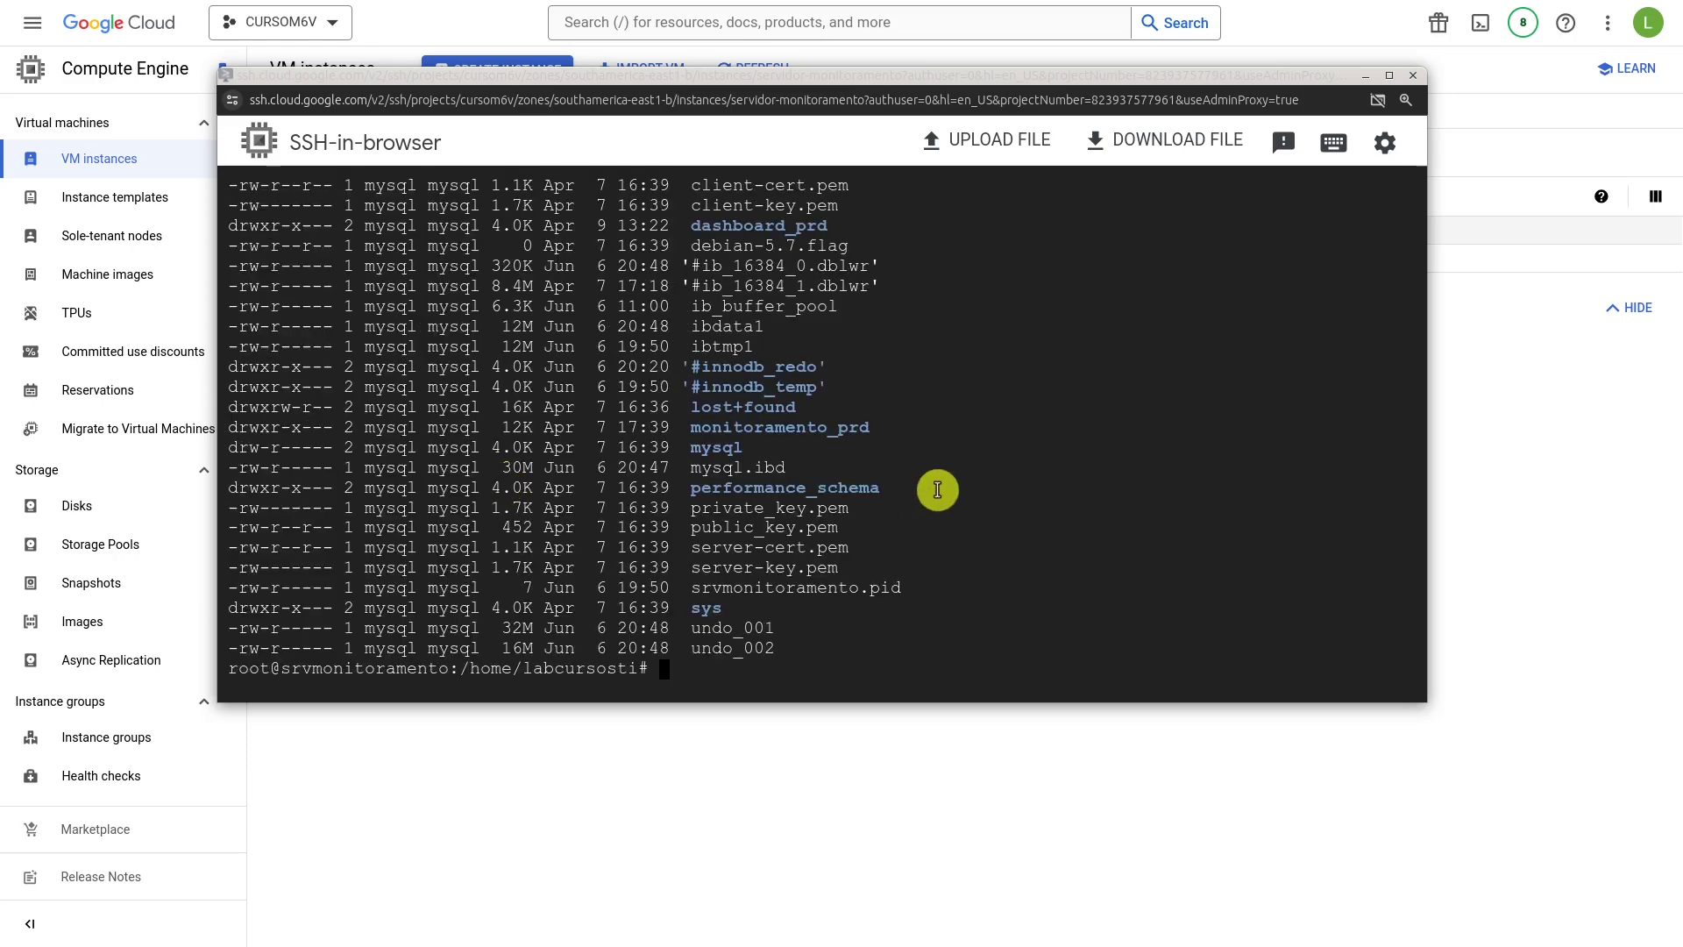
pyautogui.scroll(5, 931, 485)
pyautogui.scroll(-5, 912, 450)
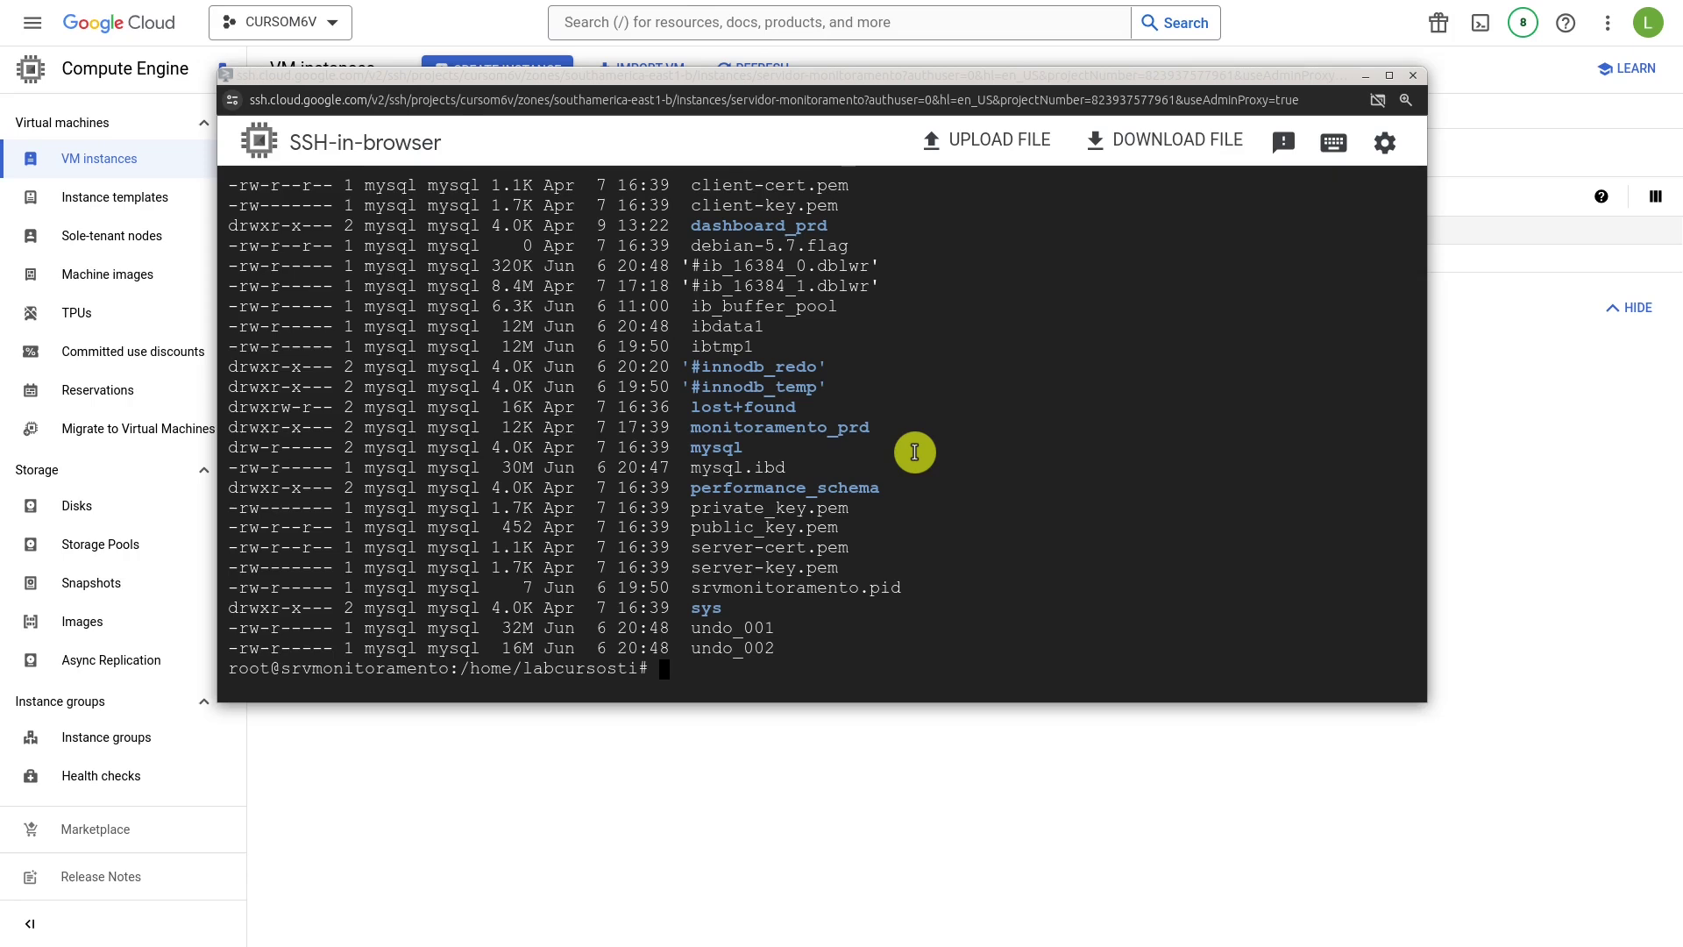
pyautogui.hotkey('ctrl', 'l')
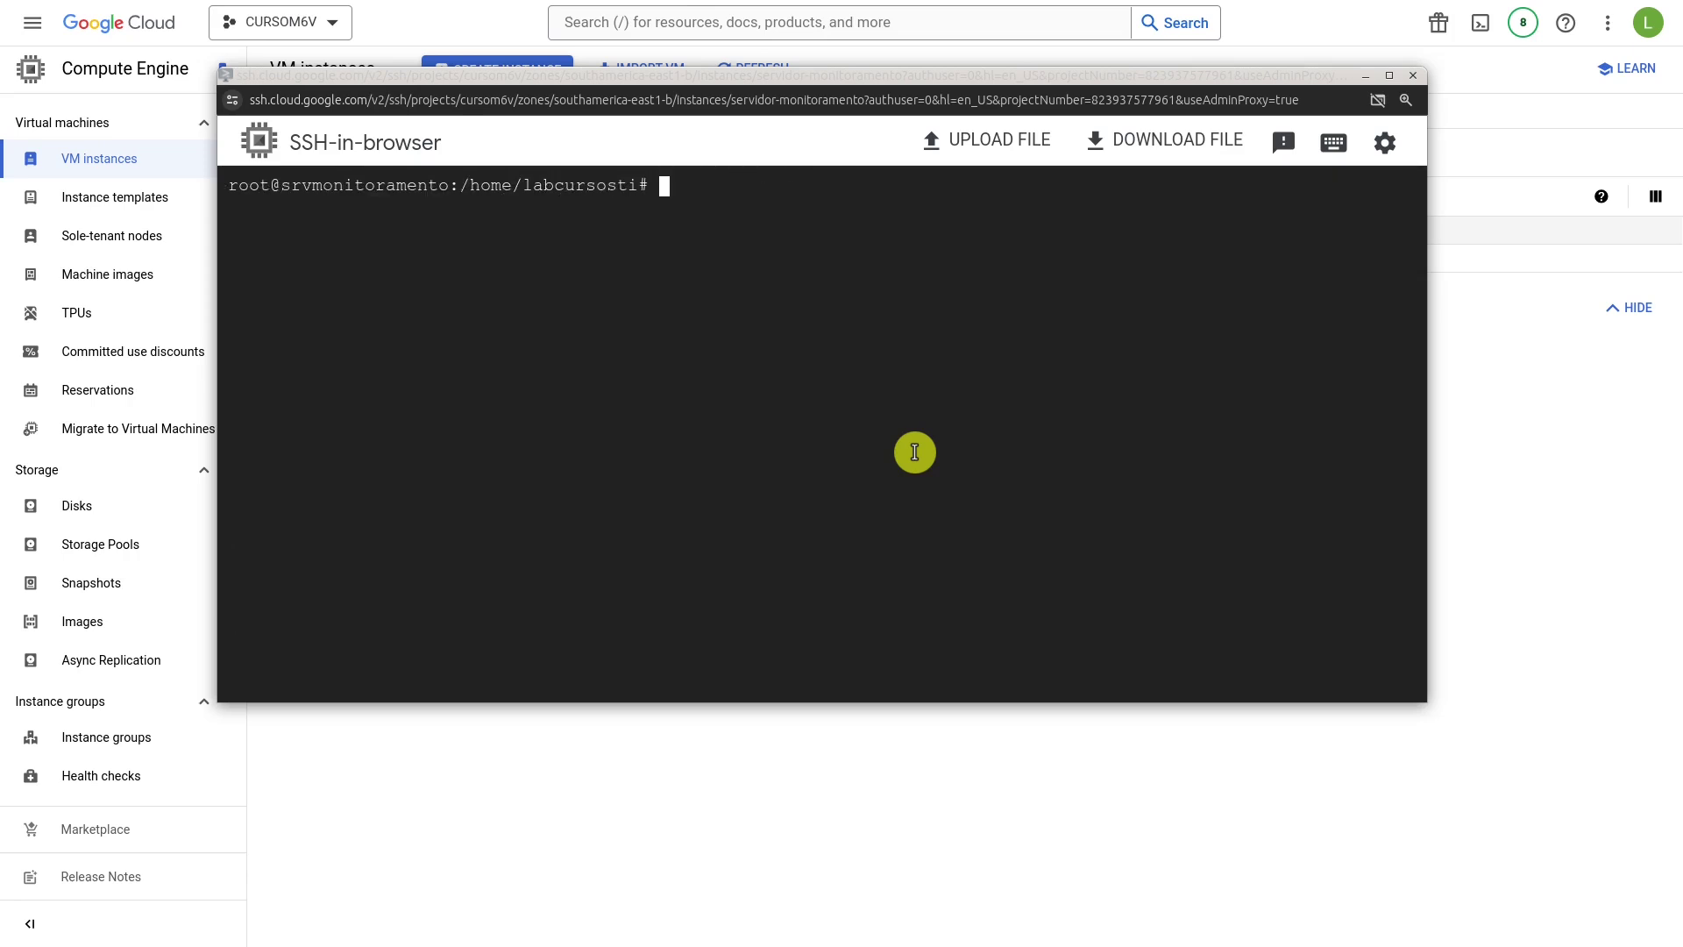
# Run fdisk -l to confirm the 30 GiB /dev/sdb with partition /dev/sdb1, then return to VM instances.
pyautogui.write('fdisk -l')
pyautogui.press('Return')
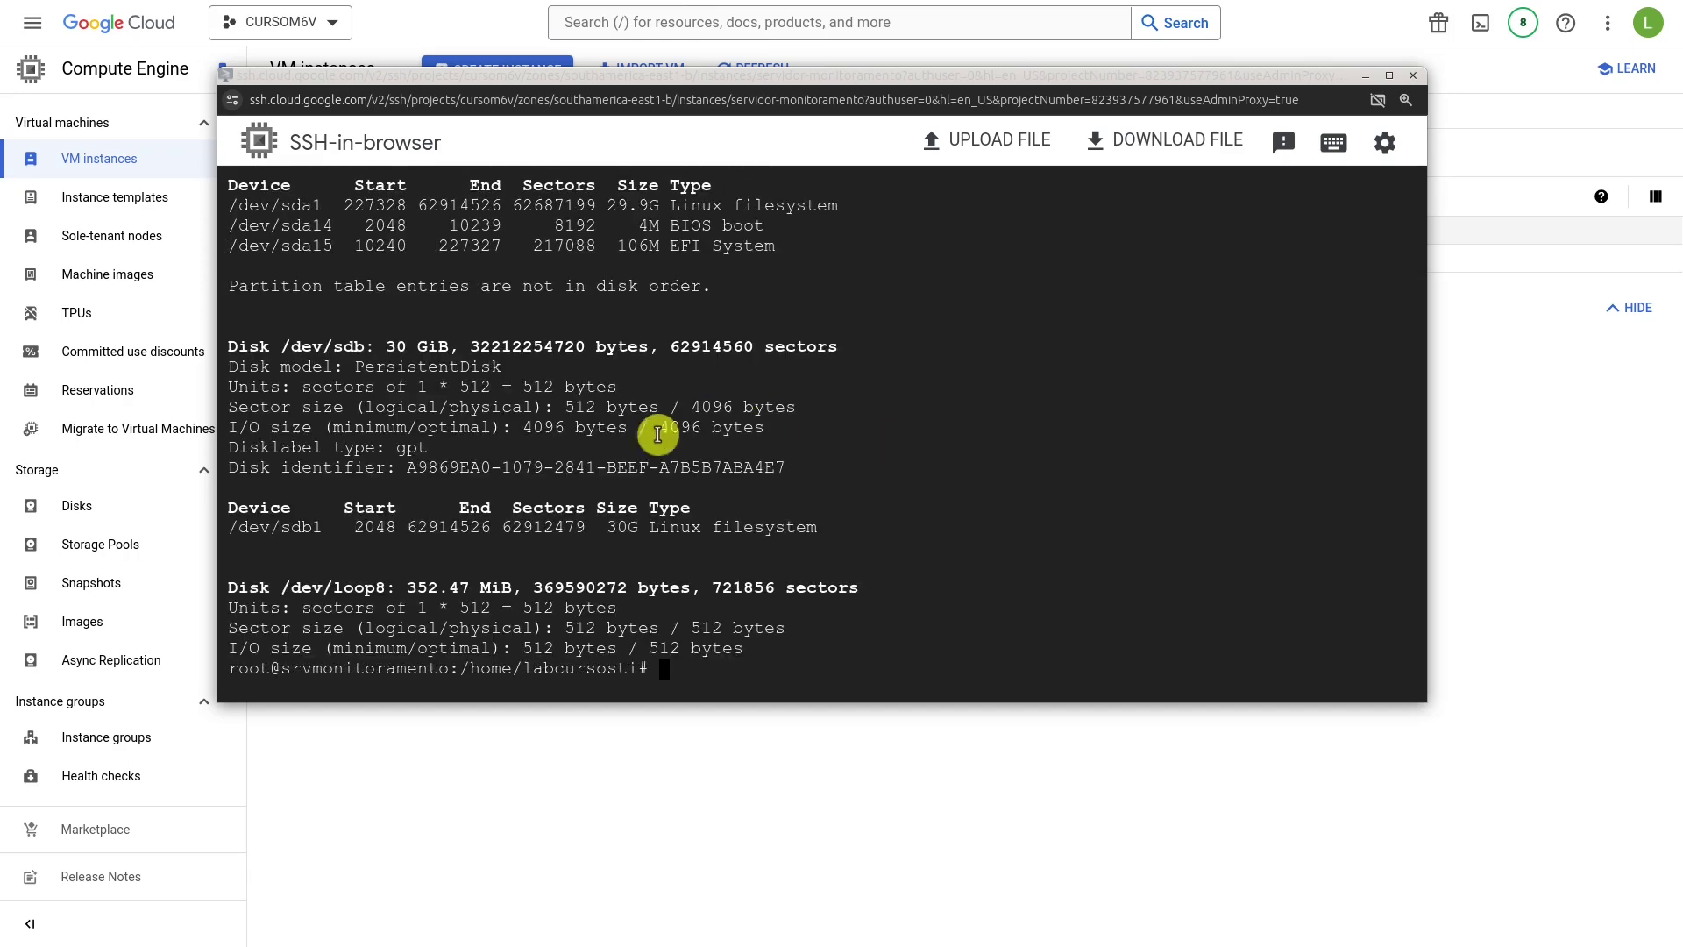
pyautogui.scroll(3, 363, 361)
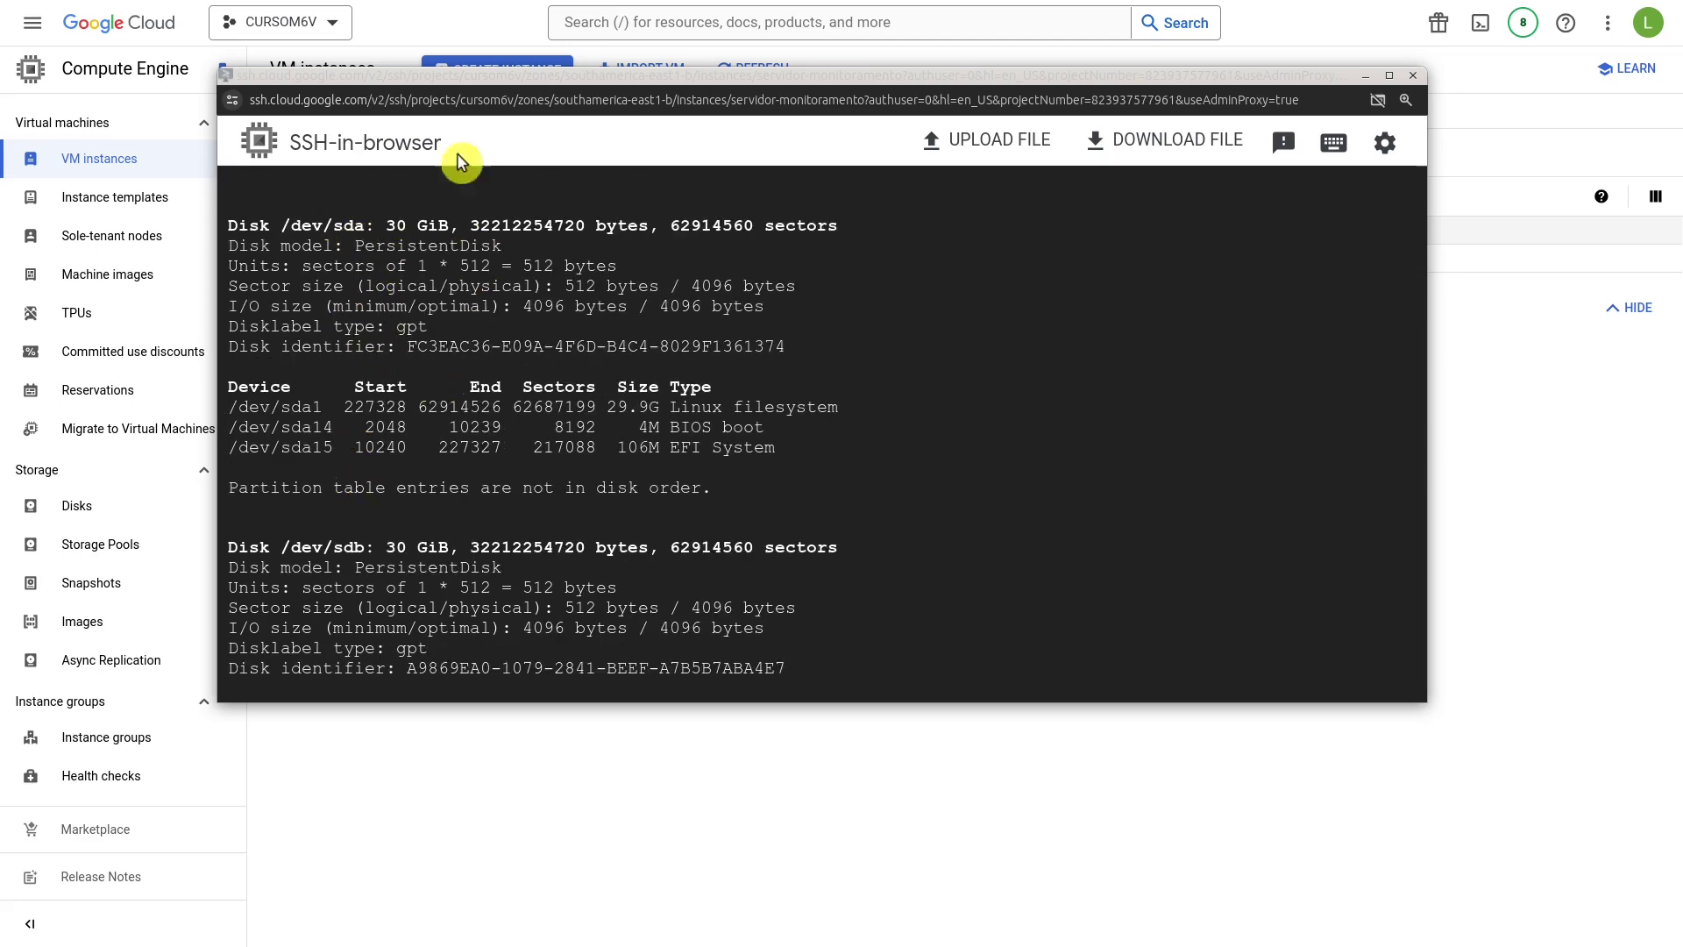
pyautogui.scroll(-2, 621, 381)
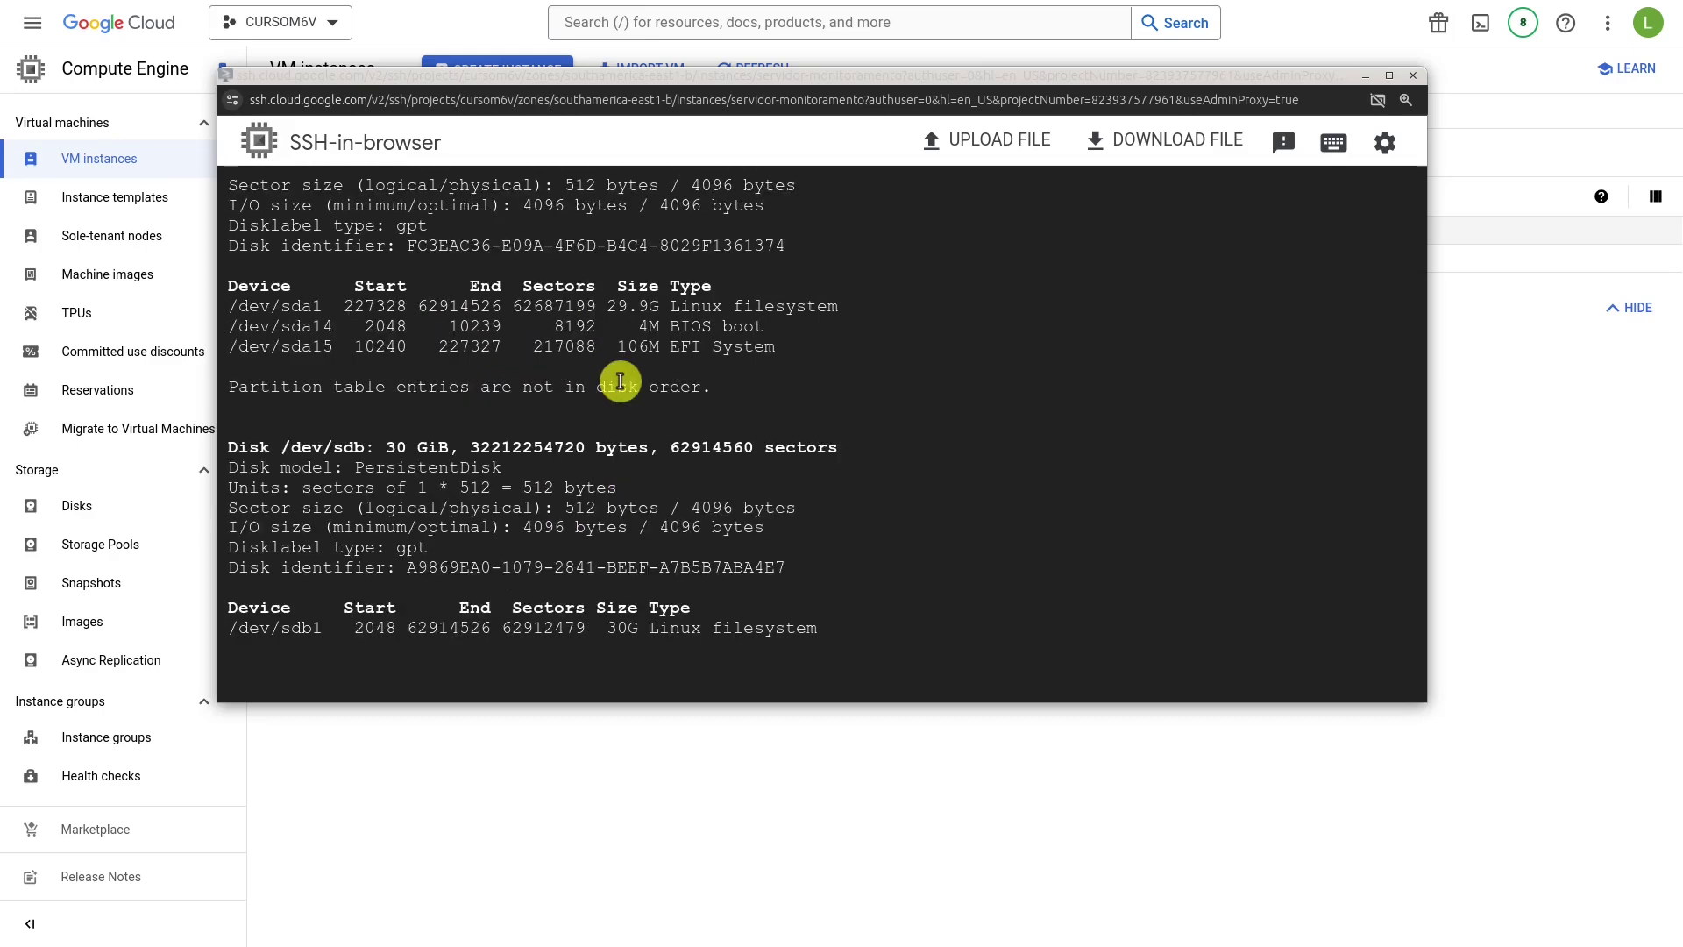
pyautogui.doubleClick(355, 449)
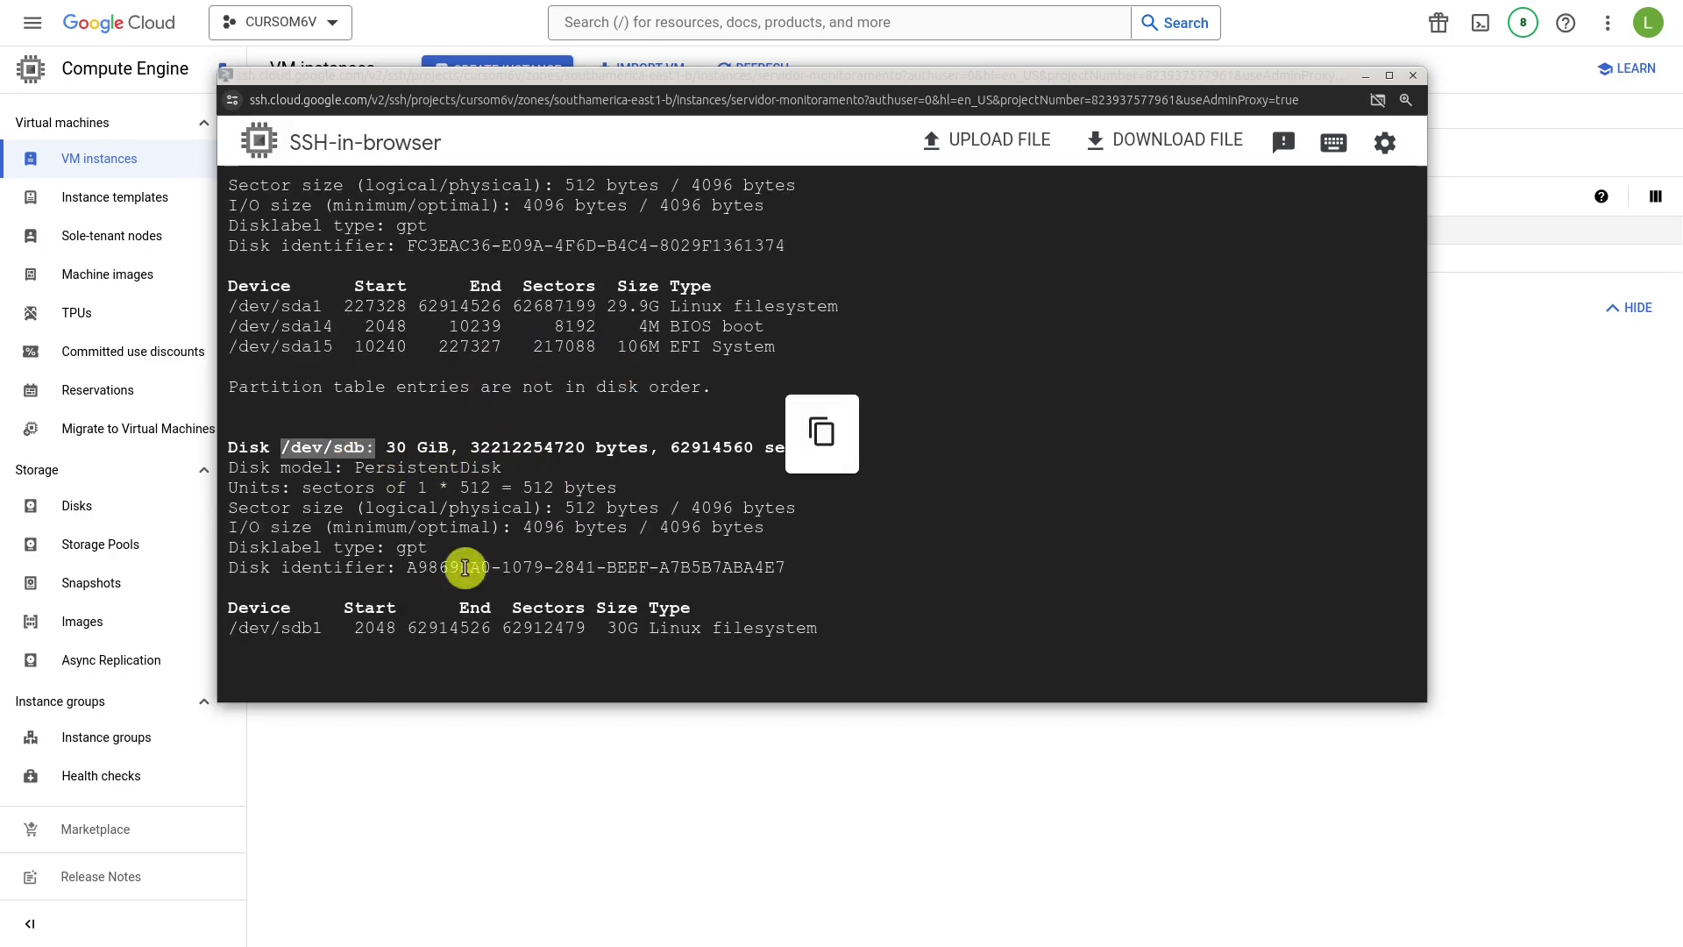
pyautogui.scroll(-2, 639, 606)
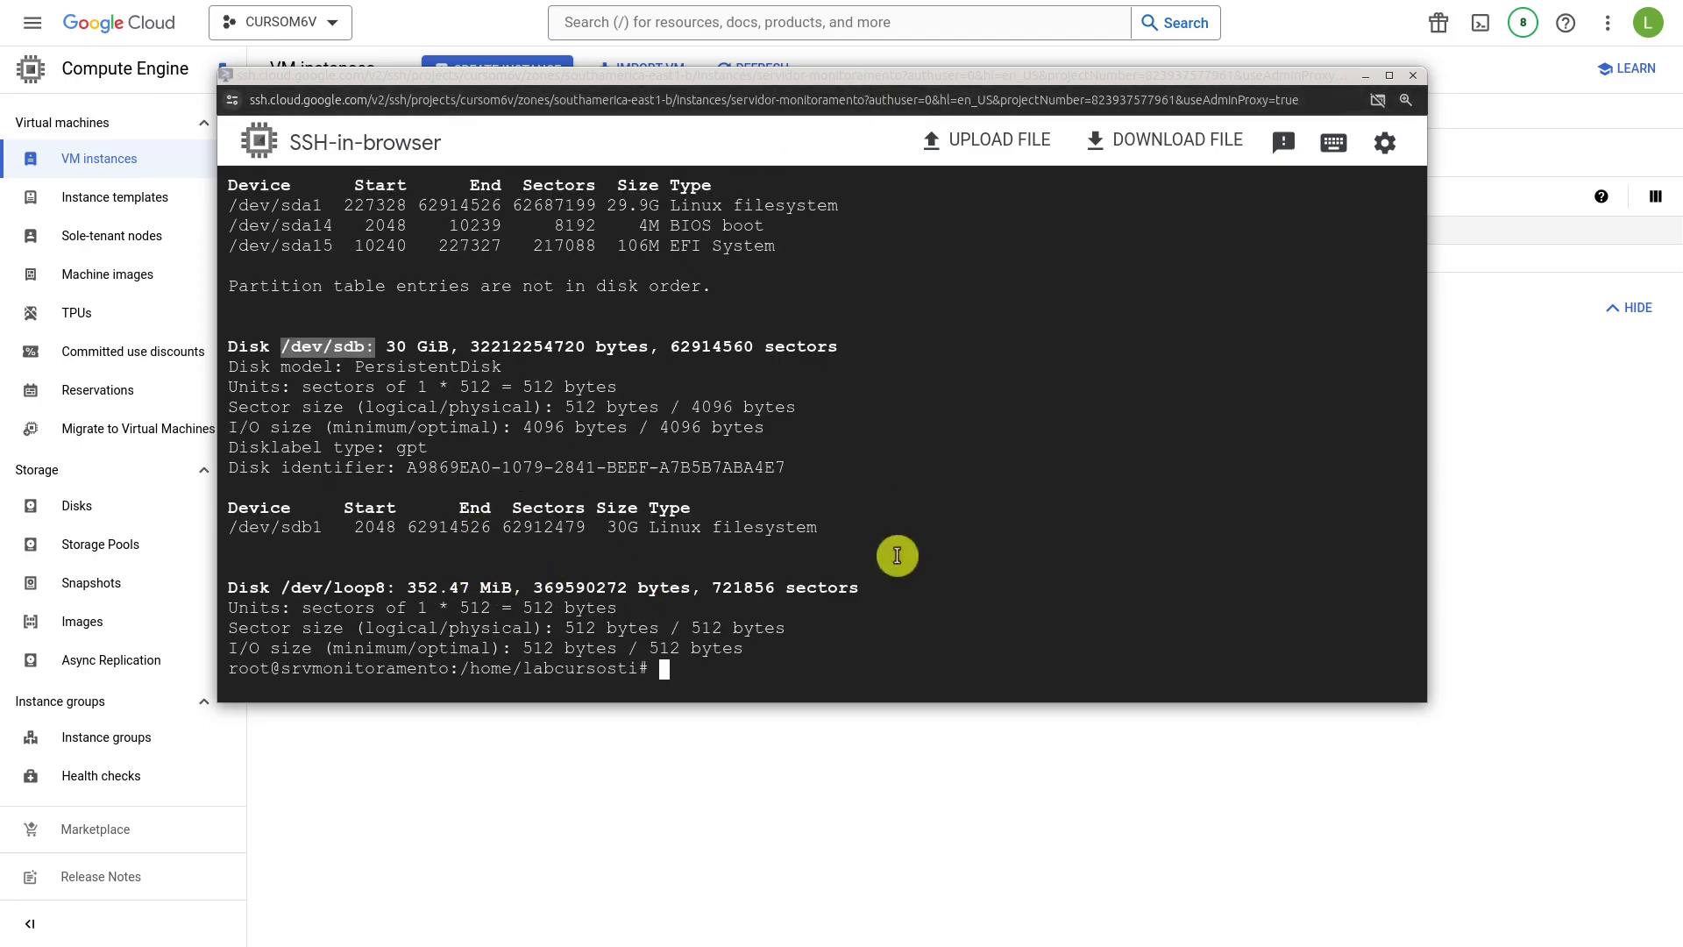
pyautogui.click(882, 814)
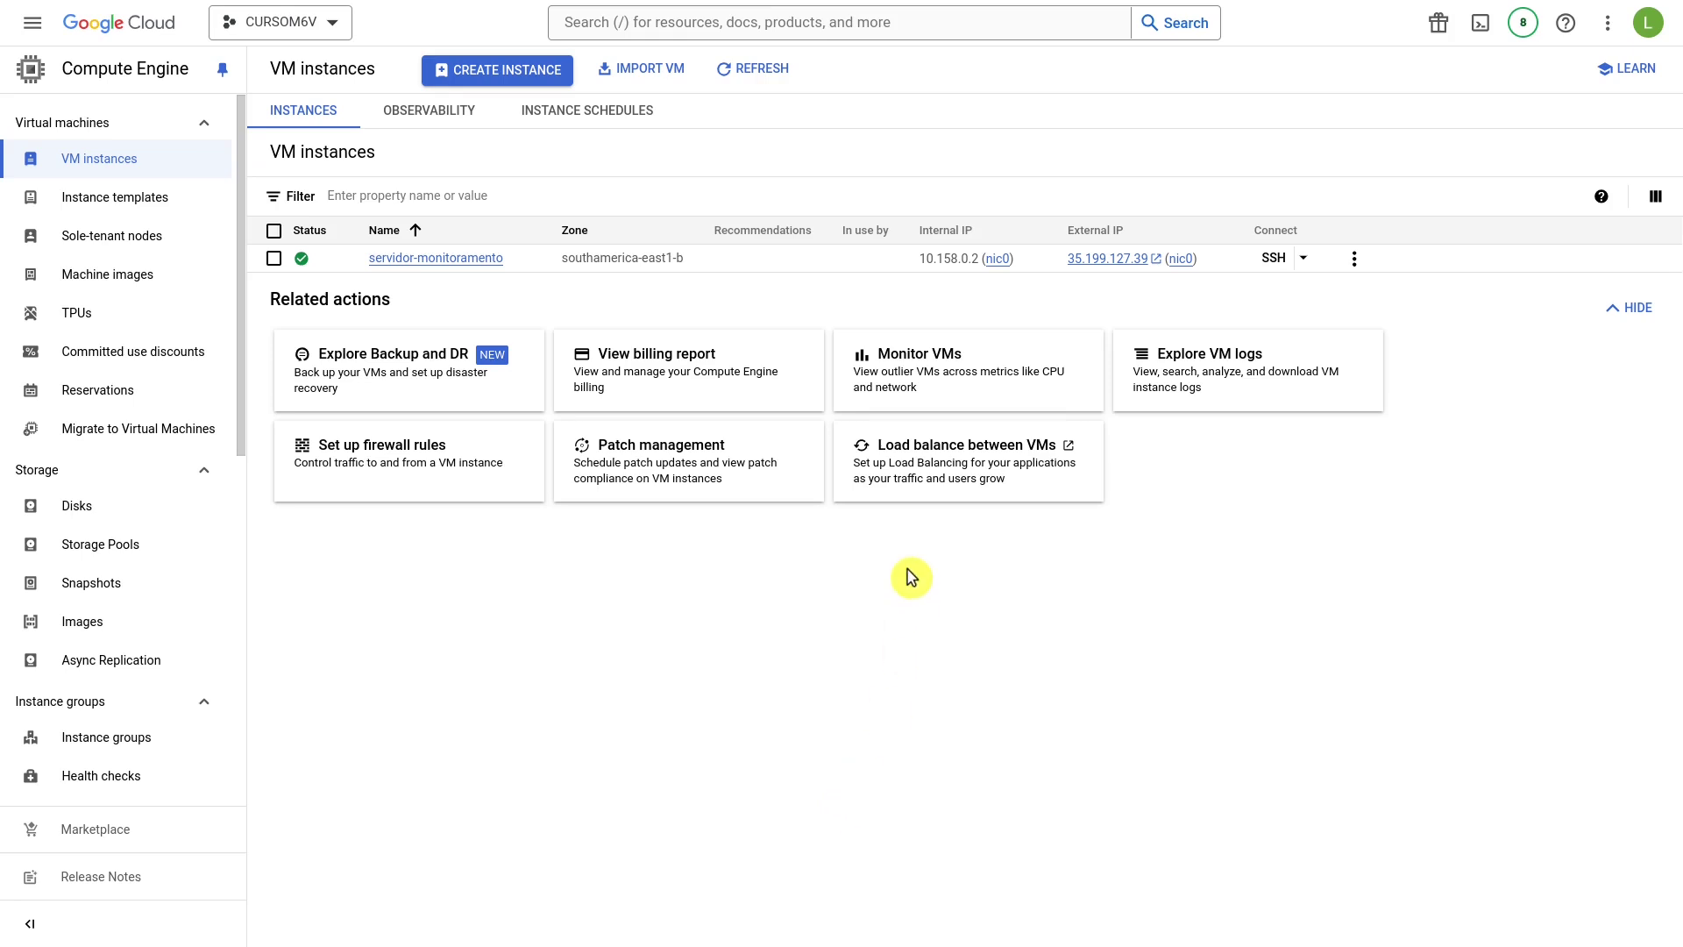
# Edit servidor-monitoramento and scroll to Additional disks, which lists dados.
pyautogui.click(428, 263)
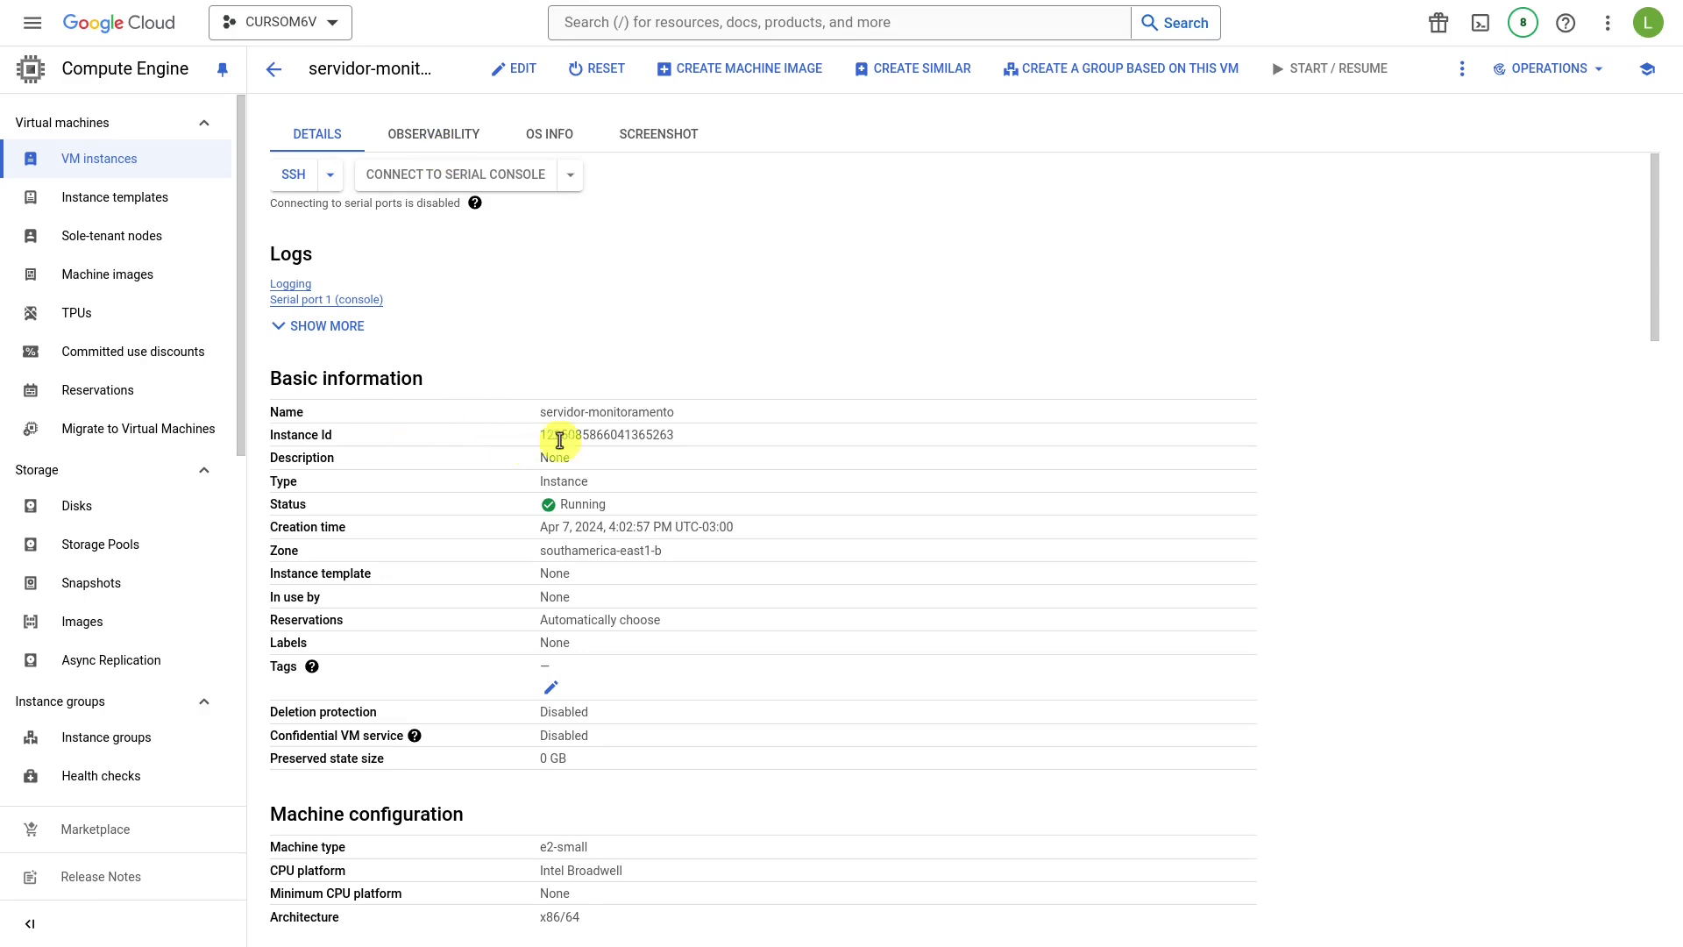
pyautogui.click(523, 75)
pyautogui.scroll(-15, 714, 381)
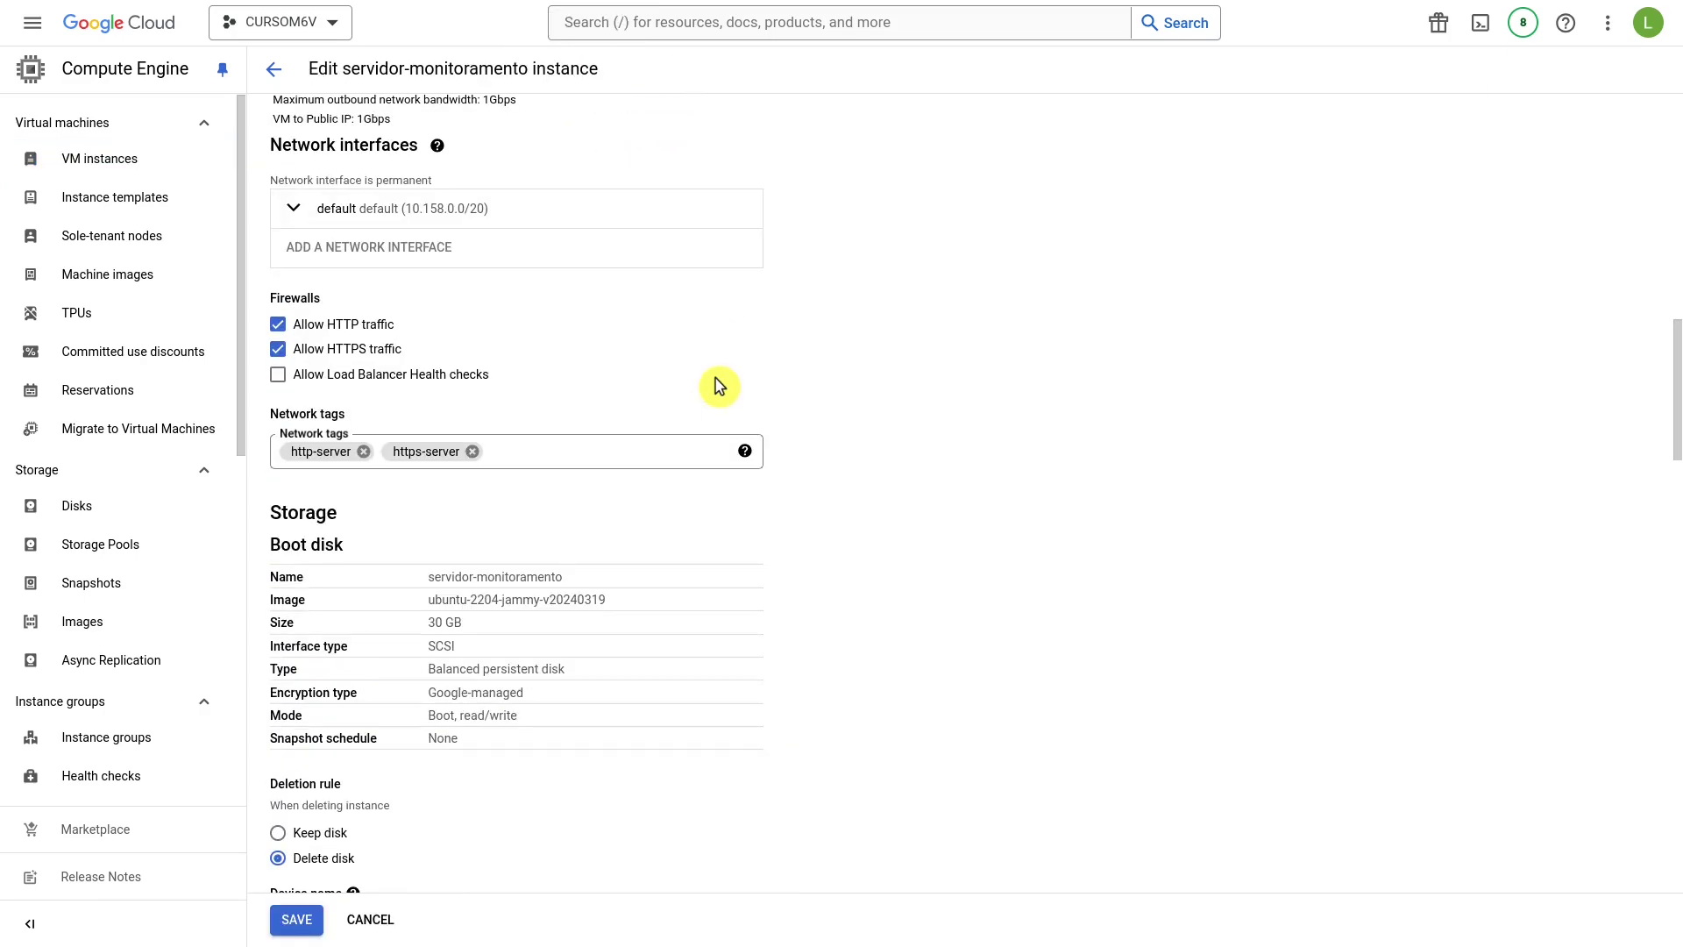
pyautogui.scroll(-5, 719, 385)
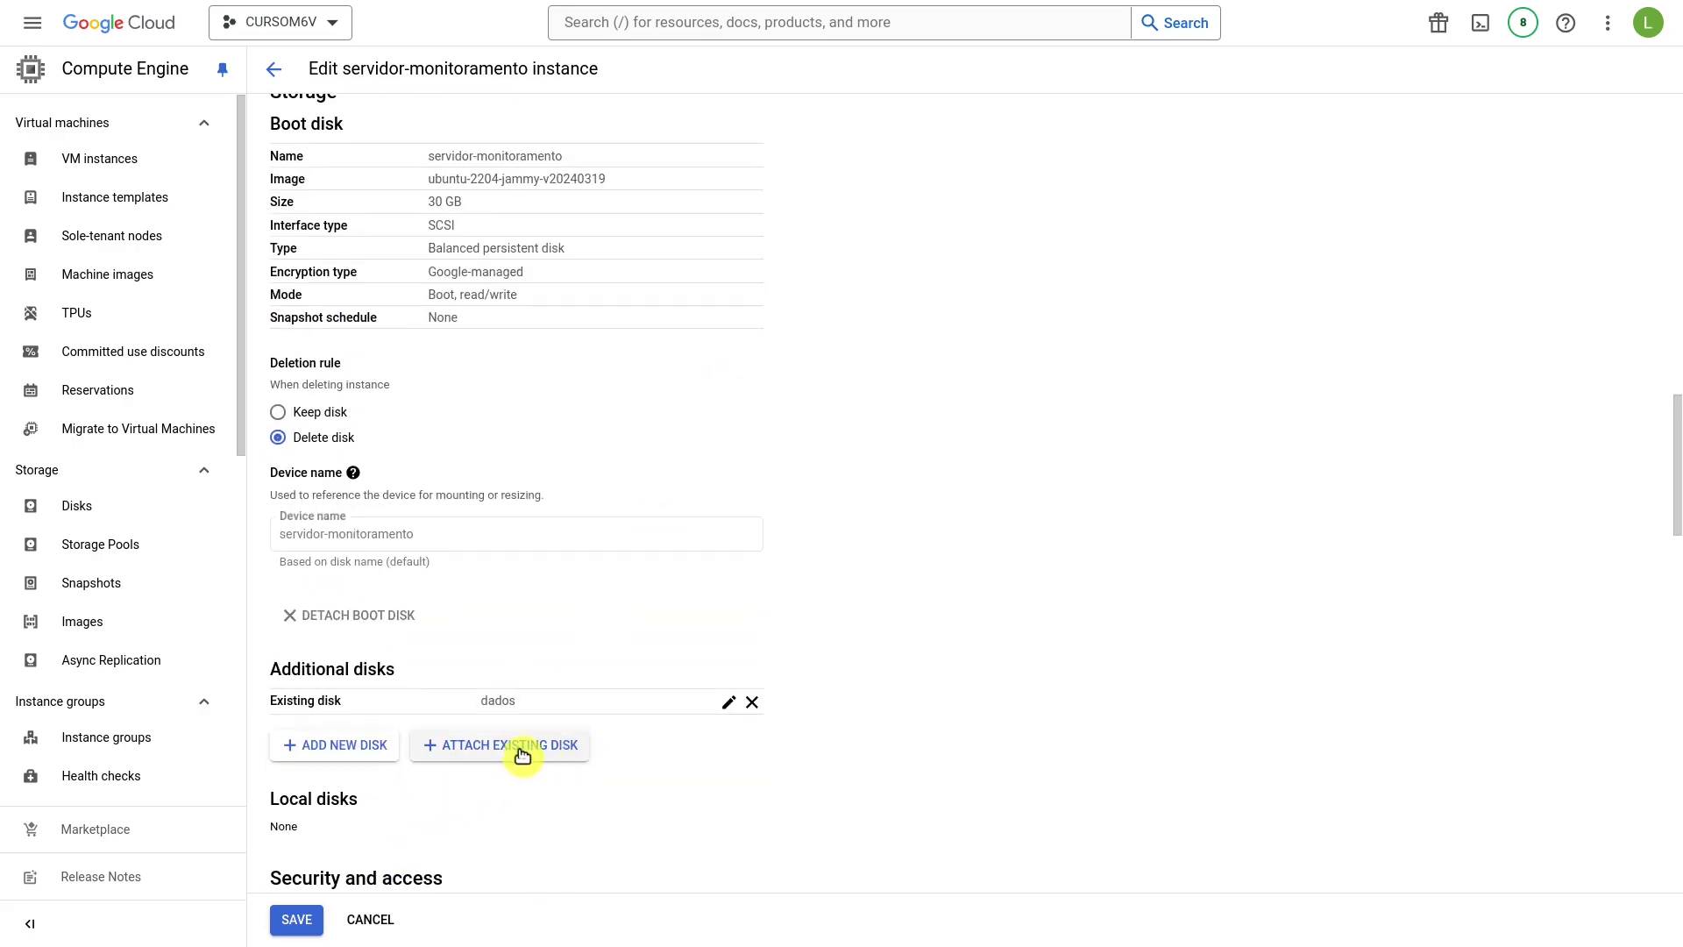
pyautogui.scroll(-2, 530, 749)
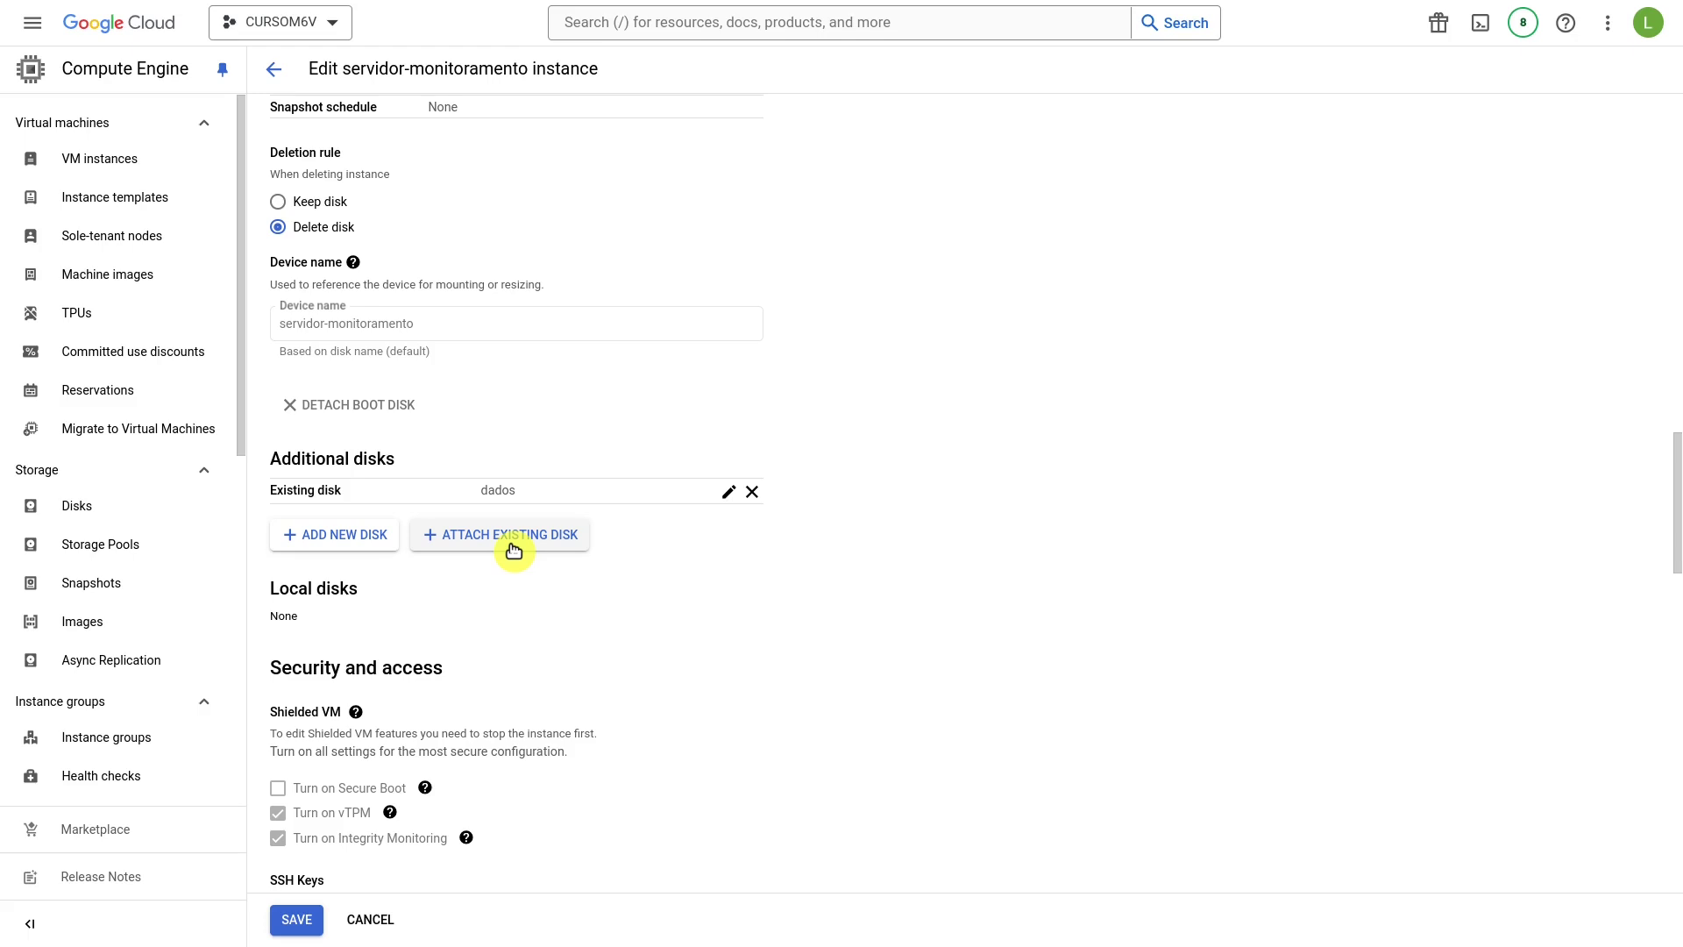
# Attach existing disk backup-dados with a custom device name, then save the instance.
pyautogui.click(514, 548)
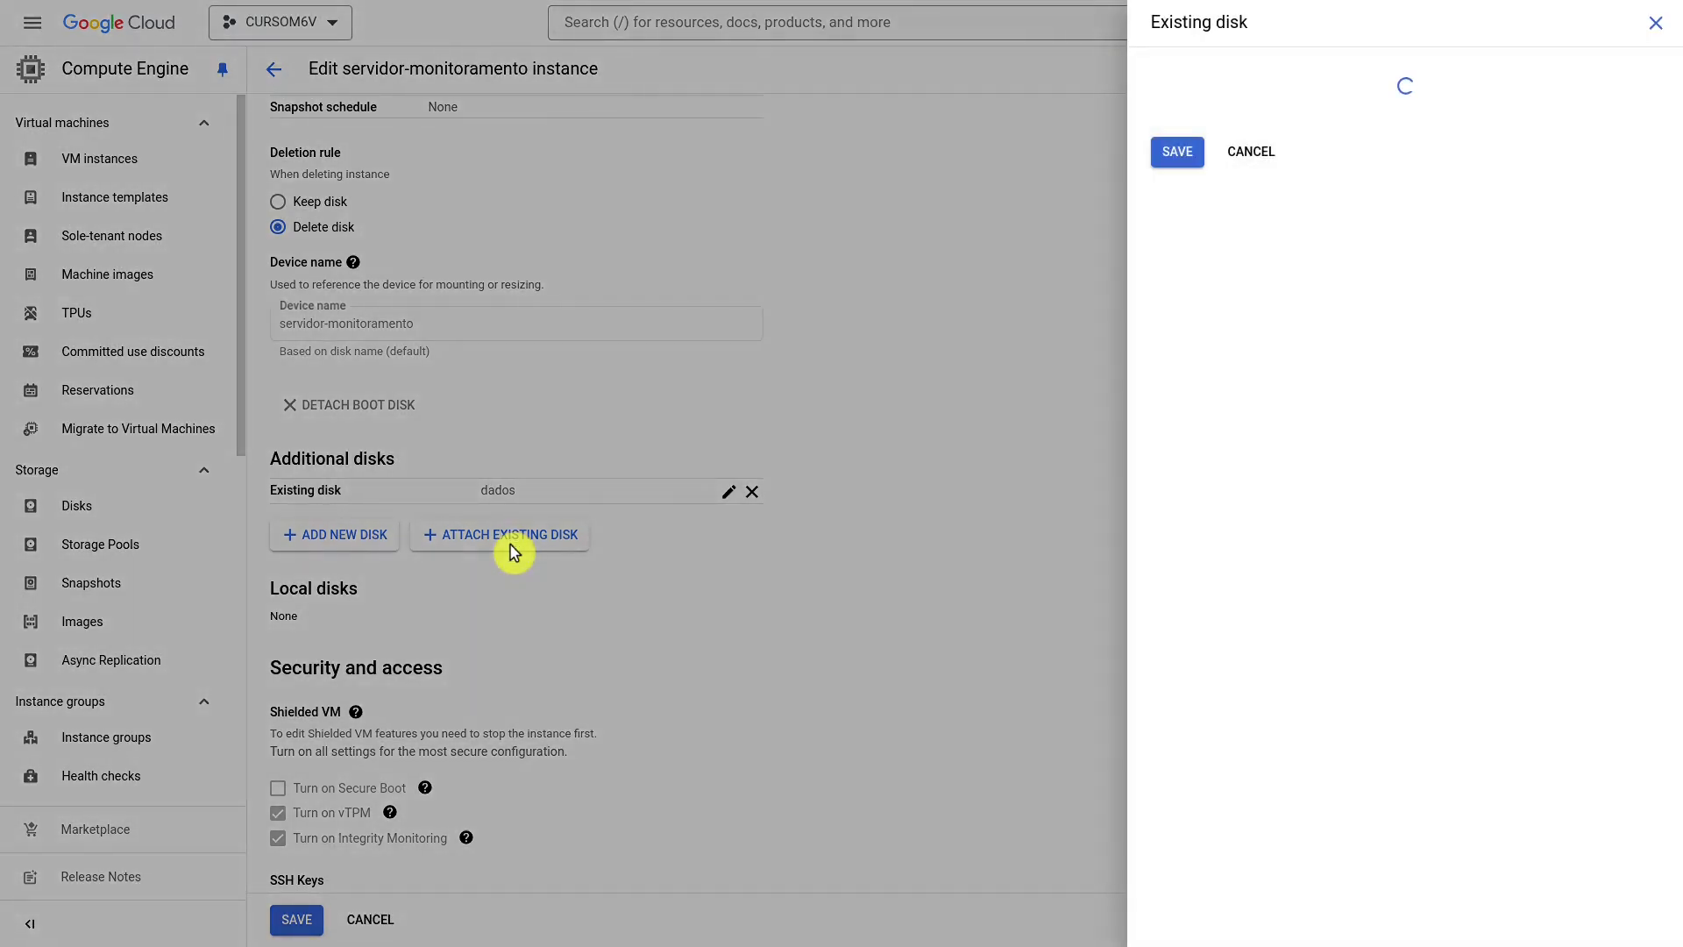
pyautogui.click(1287, 96)
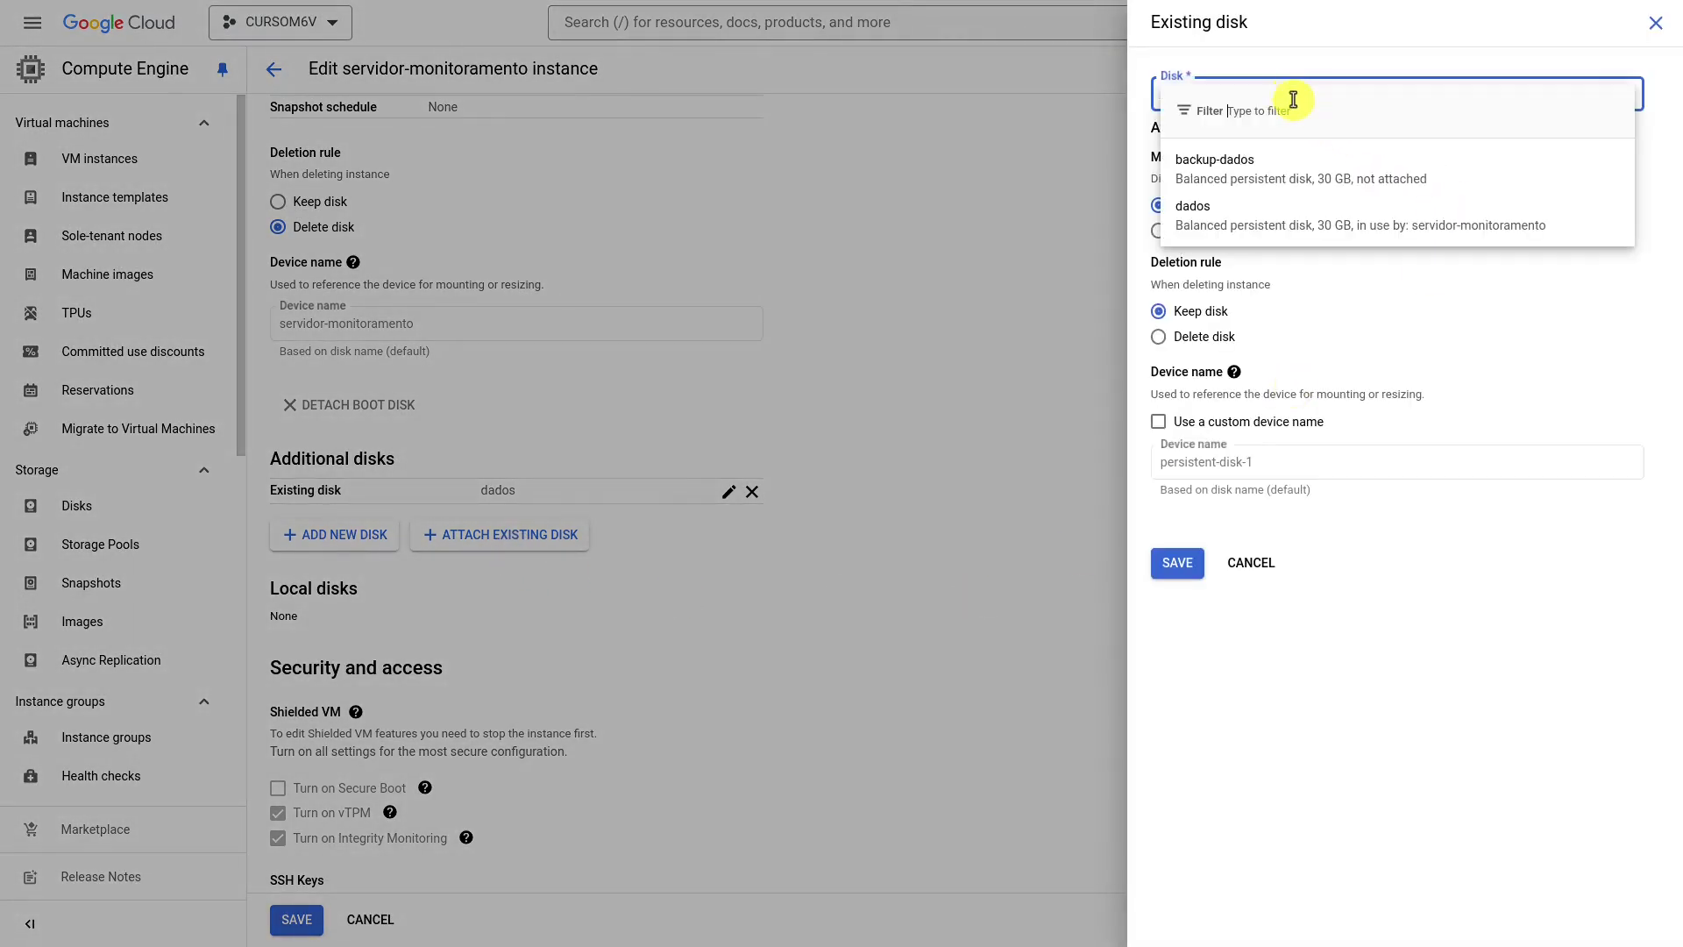
pyautogui.click(1248, 186)
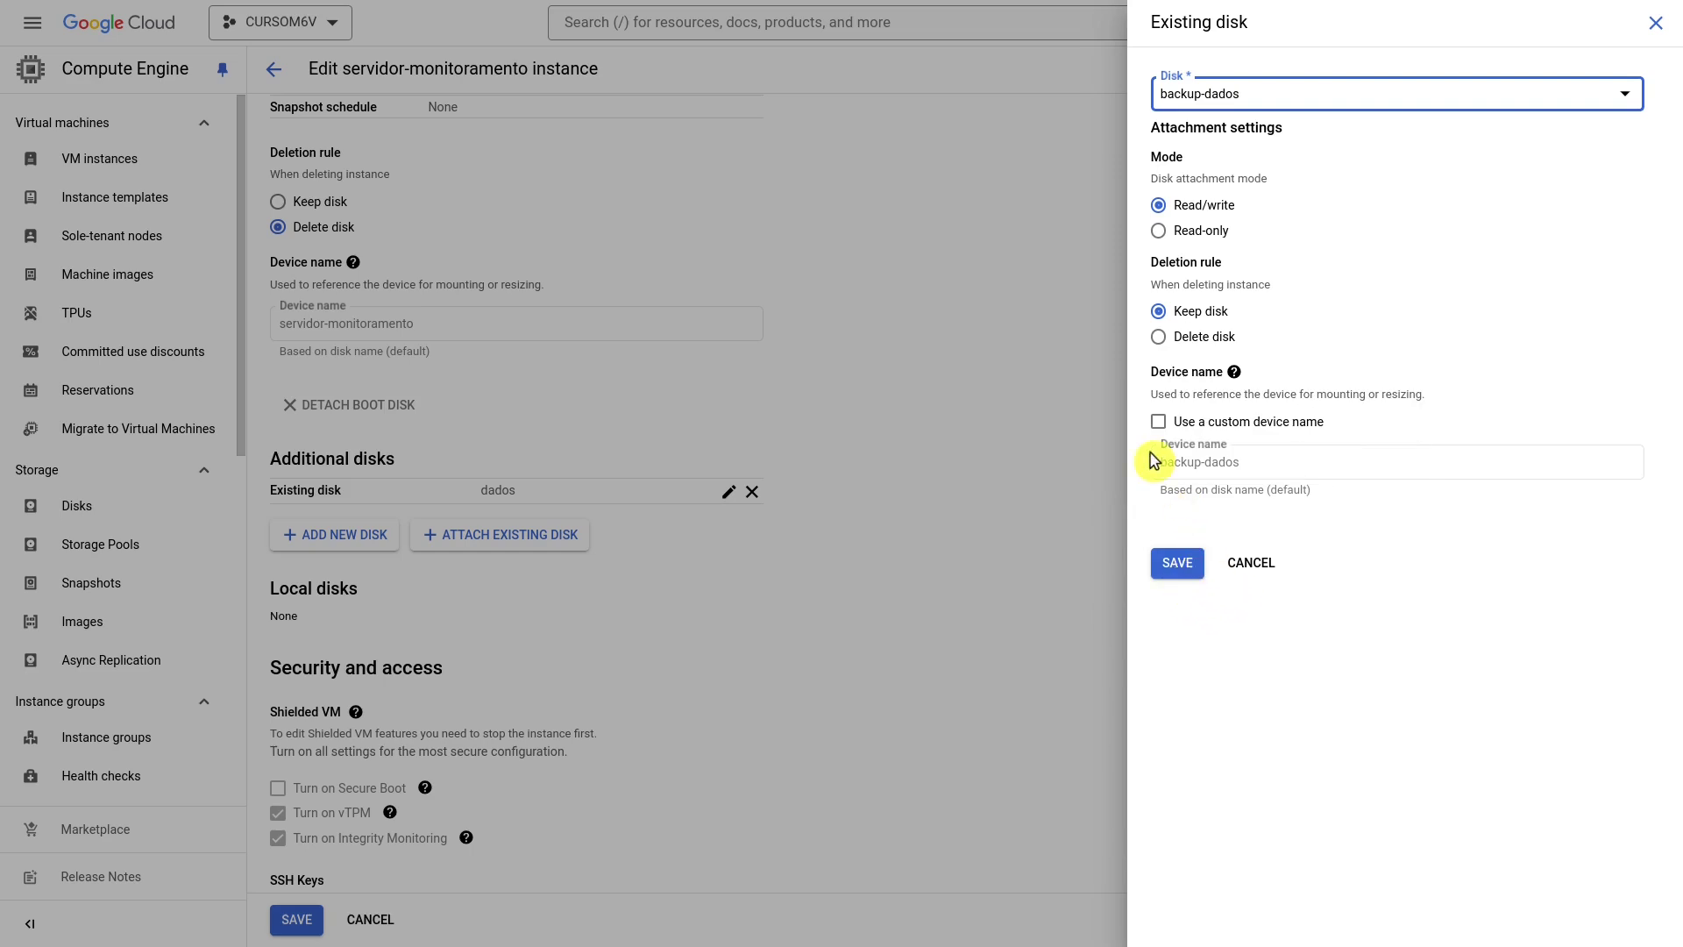
pyautogui.click(1158, 422)
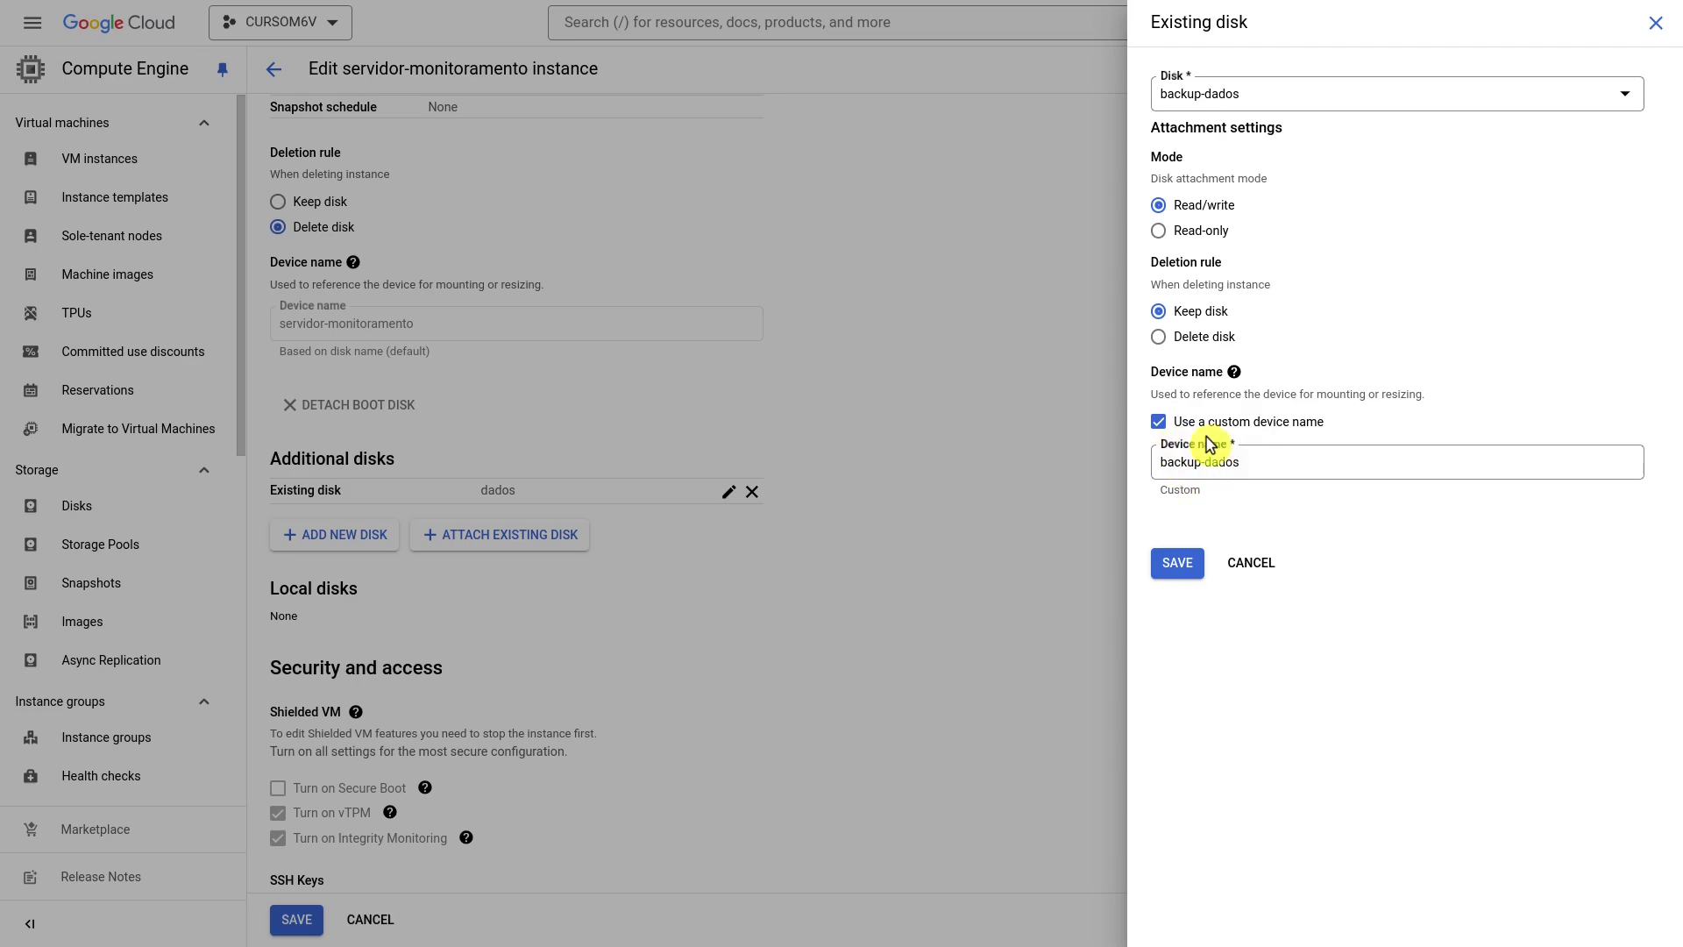
pyautogui.click(1178, 569)
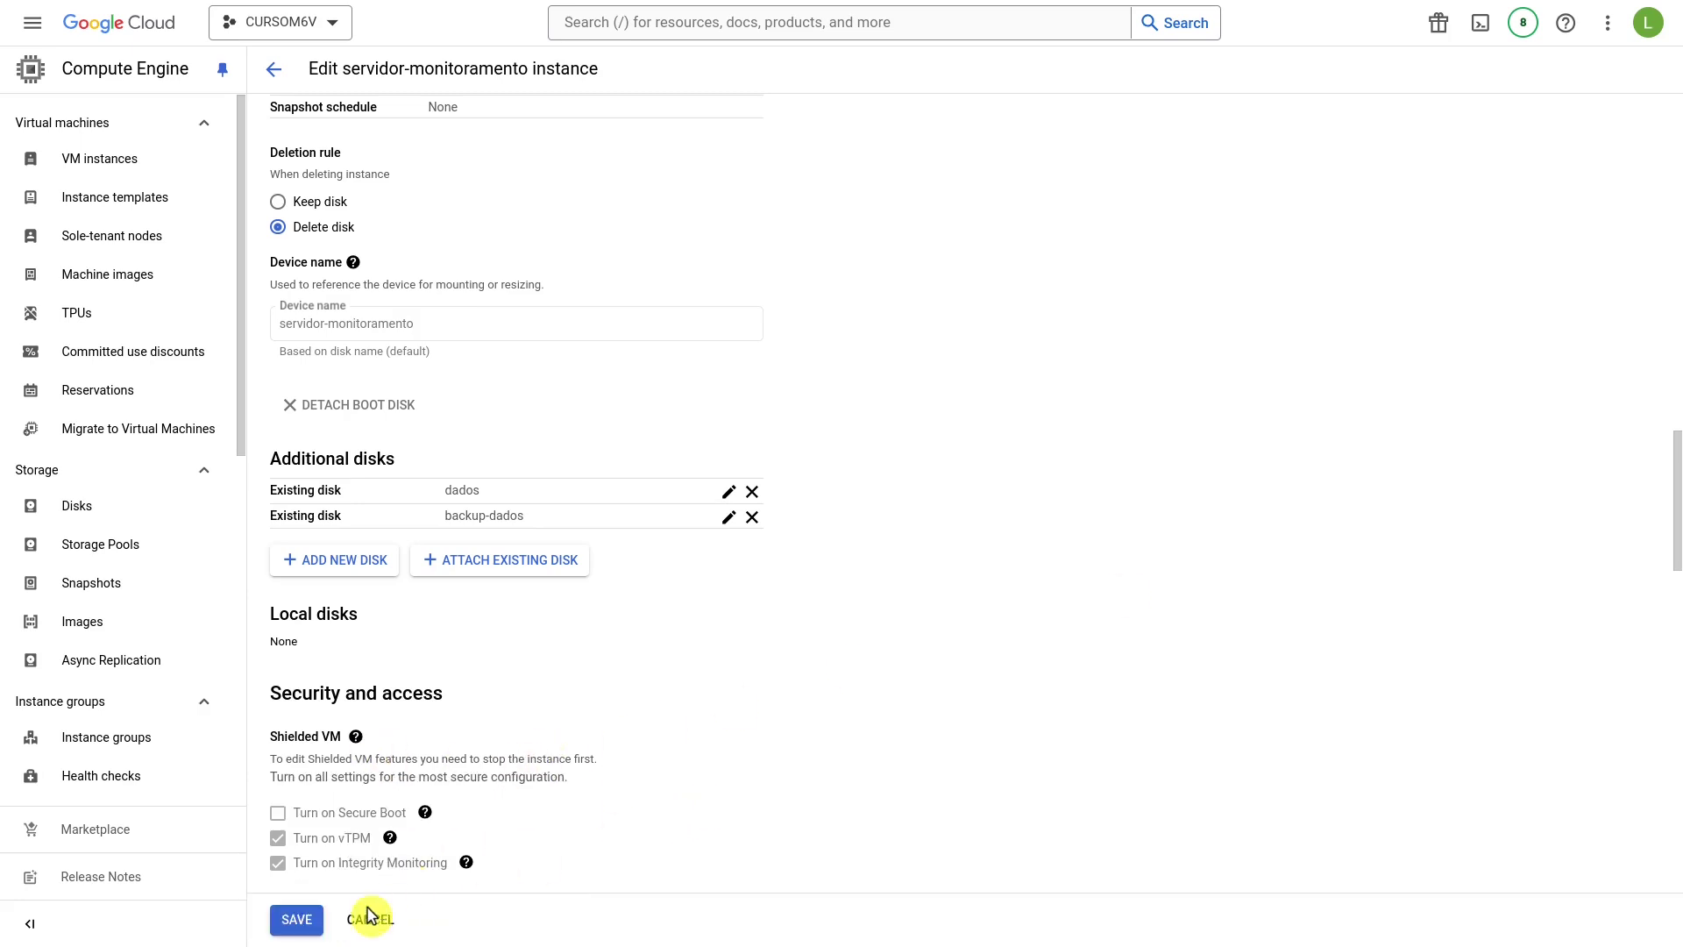
pyautogui.click(298, 919)
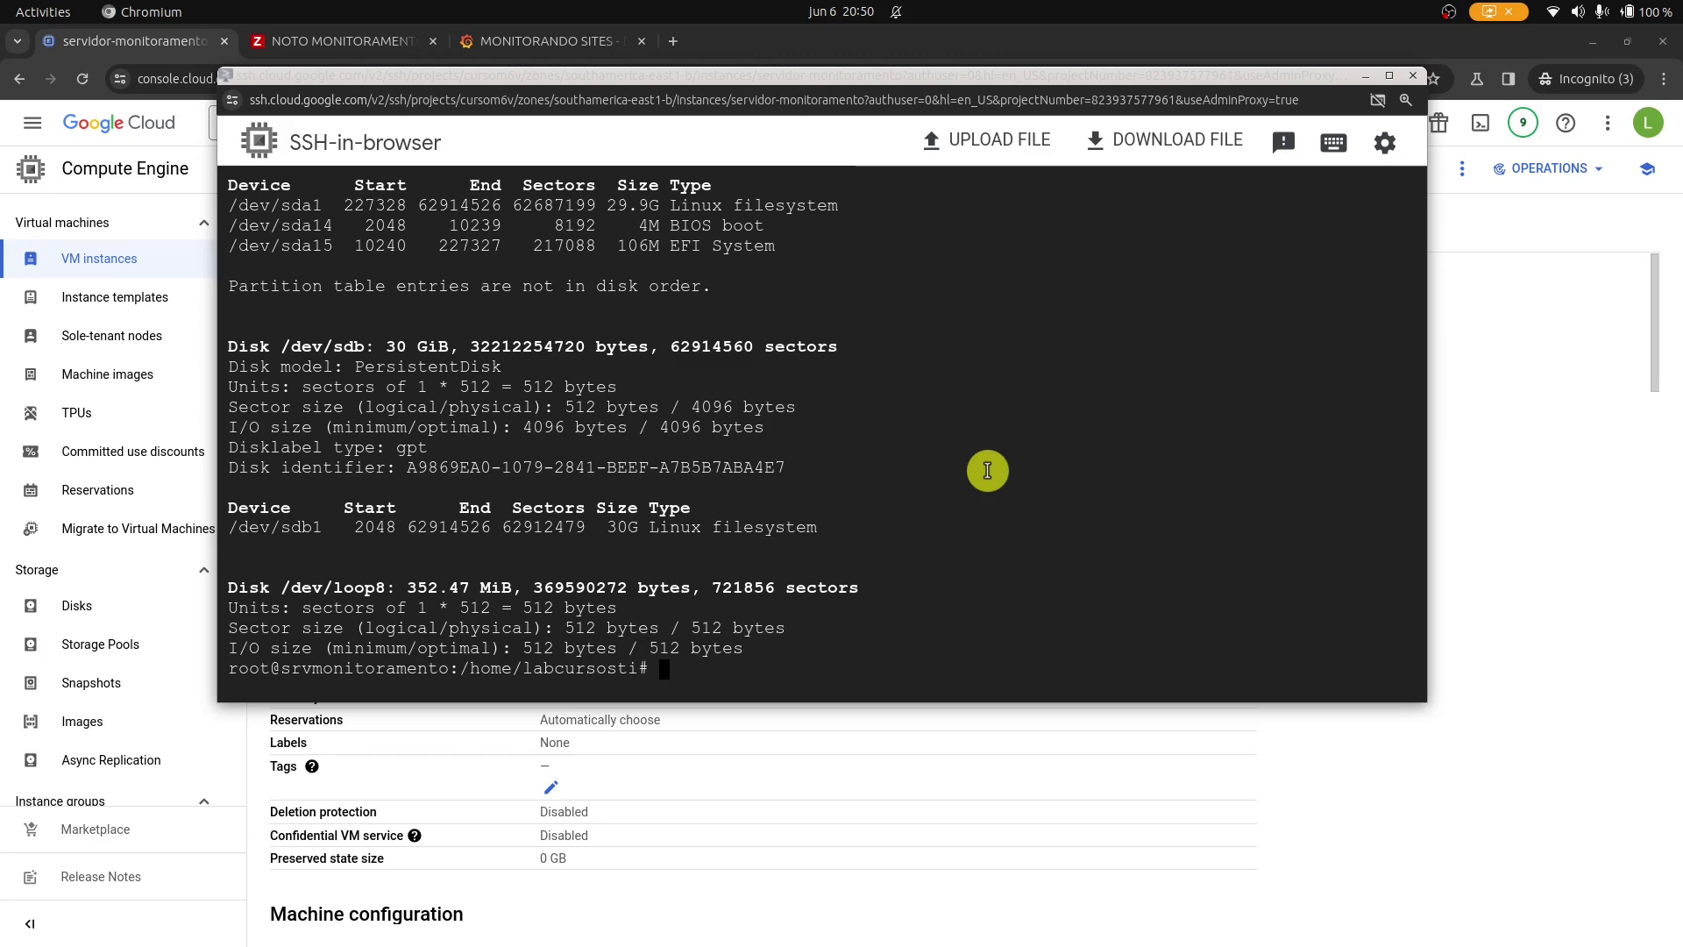
# List all disks and their partitions with fdisk -l.
pyautogui.scroll(2, 561, 403)
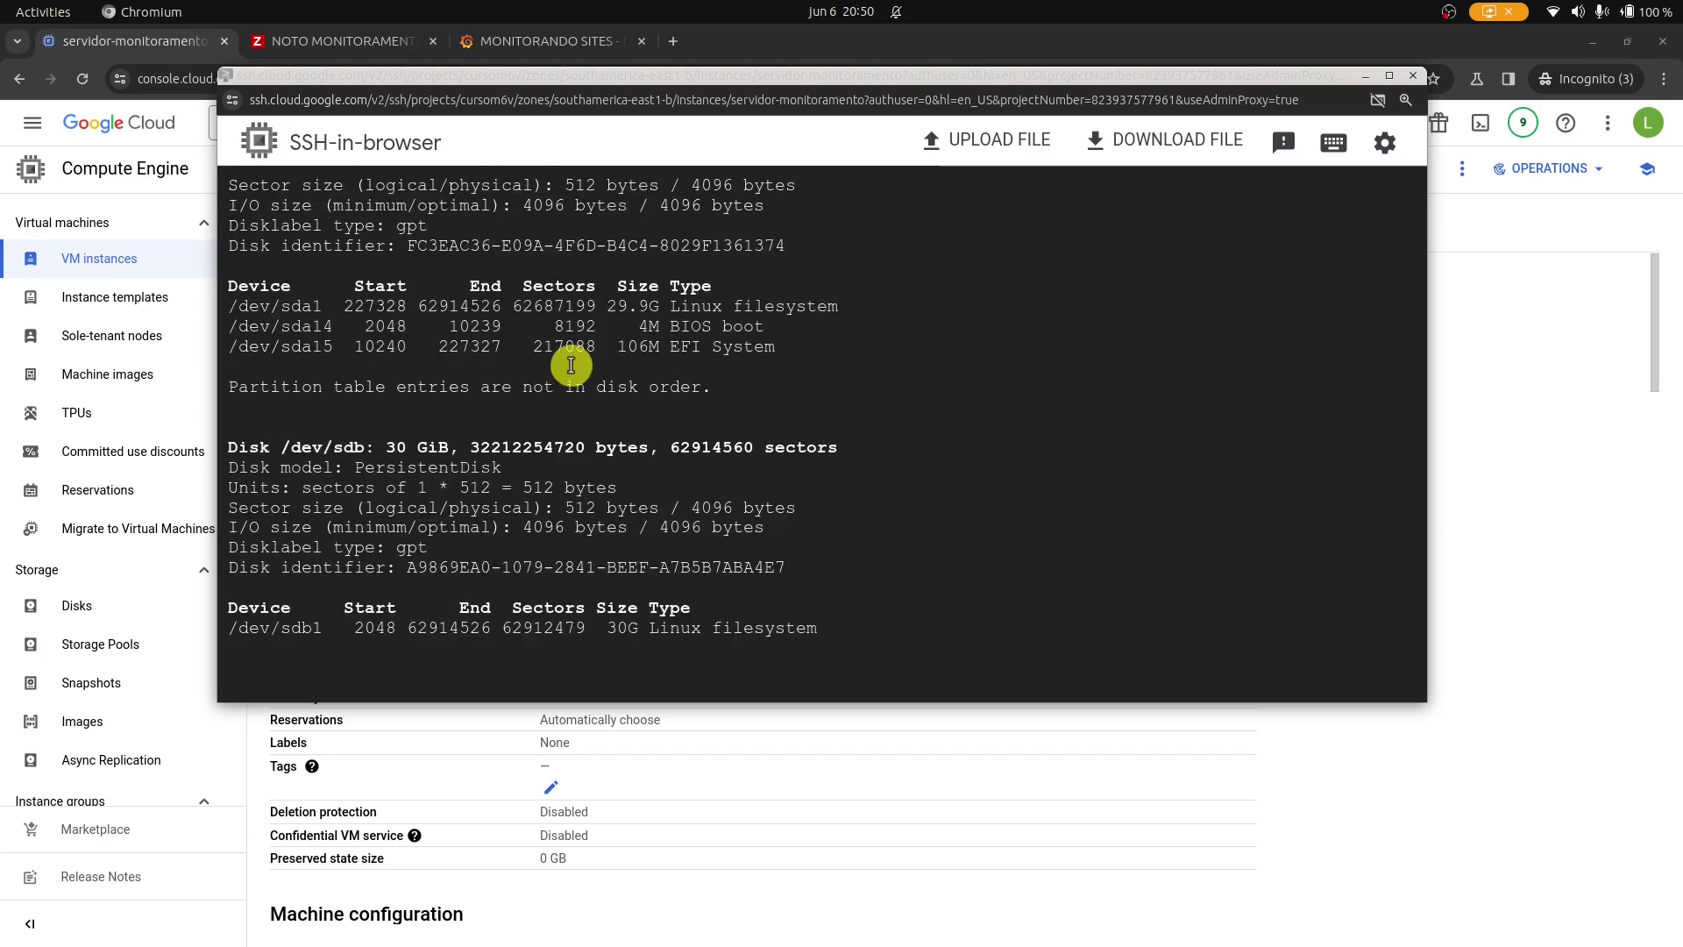
pyautogui.scroll(-2, 614, 394)
pyautogui.write('fdisk -l')
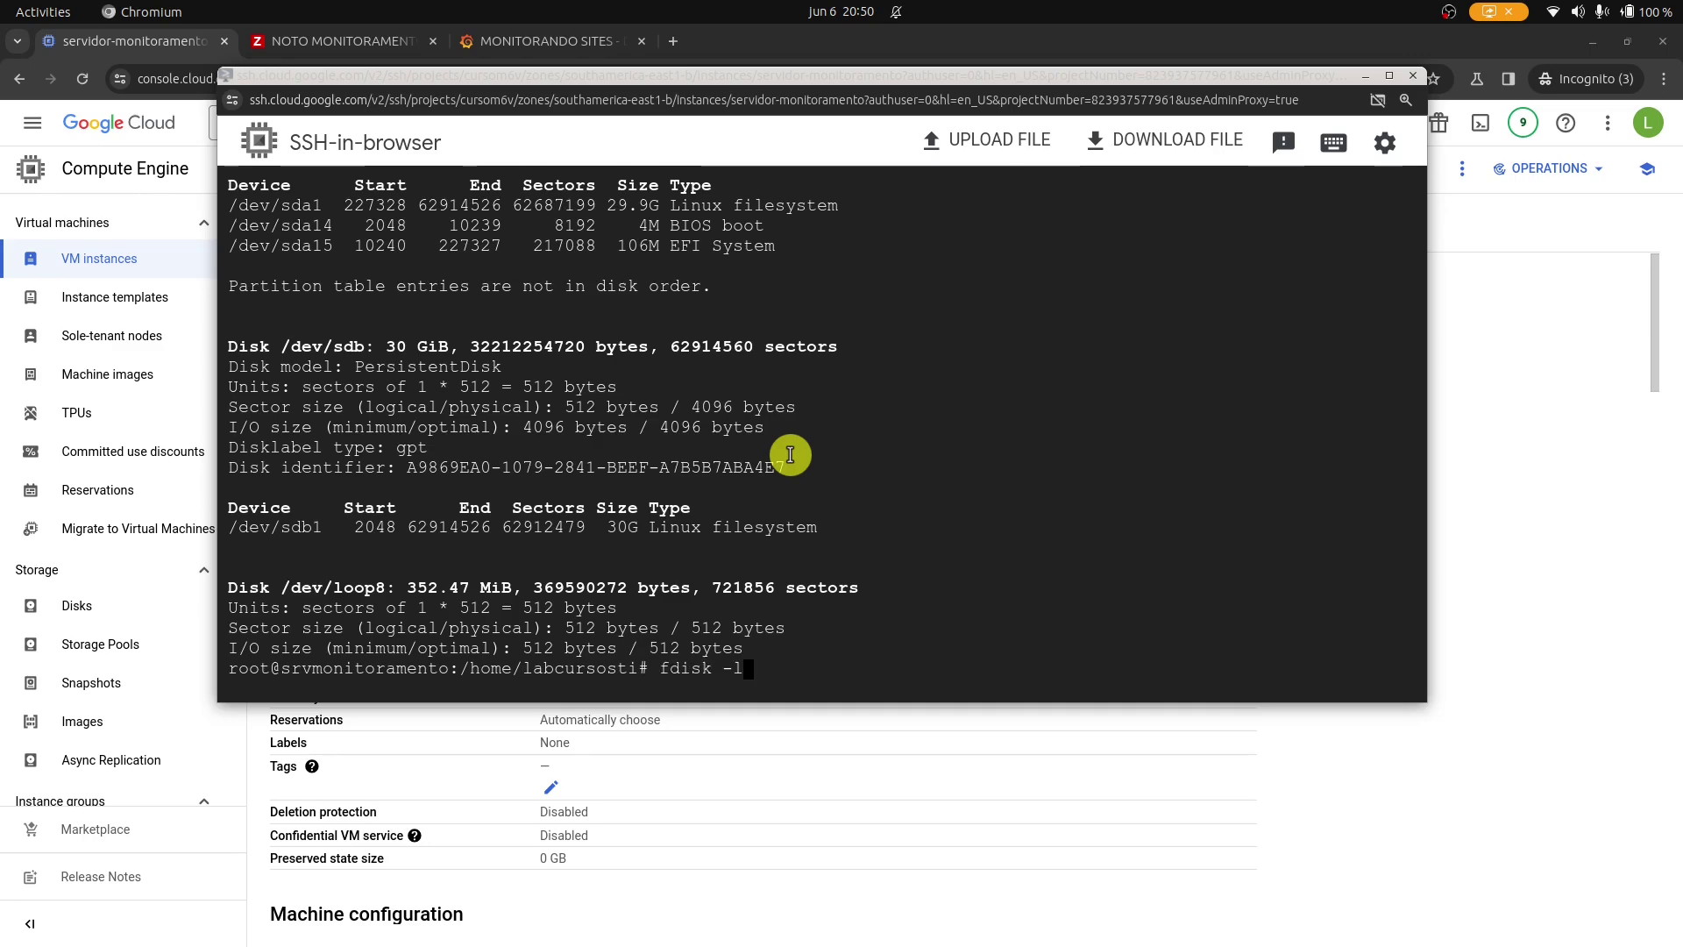
pyautogui.press('Return')
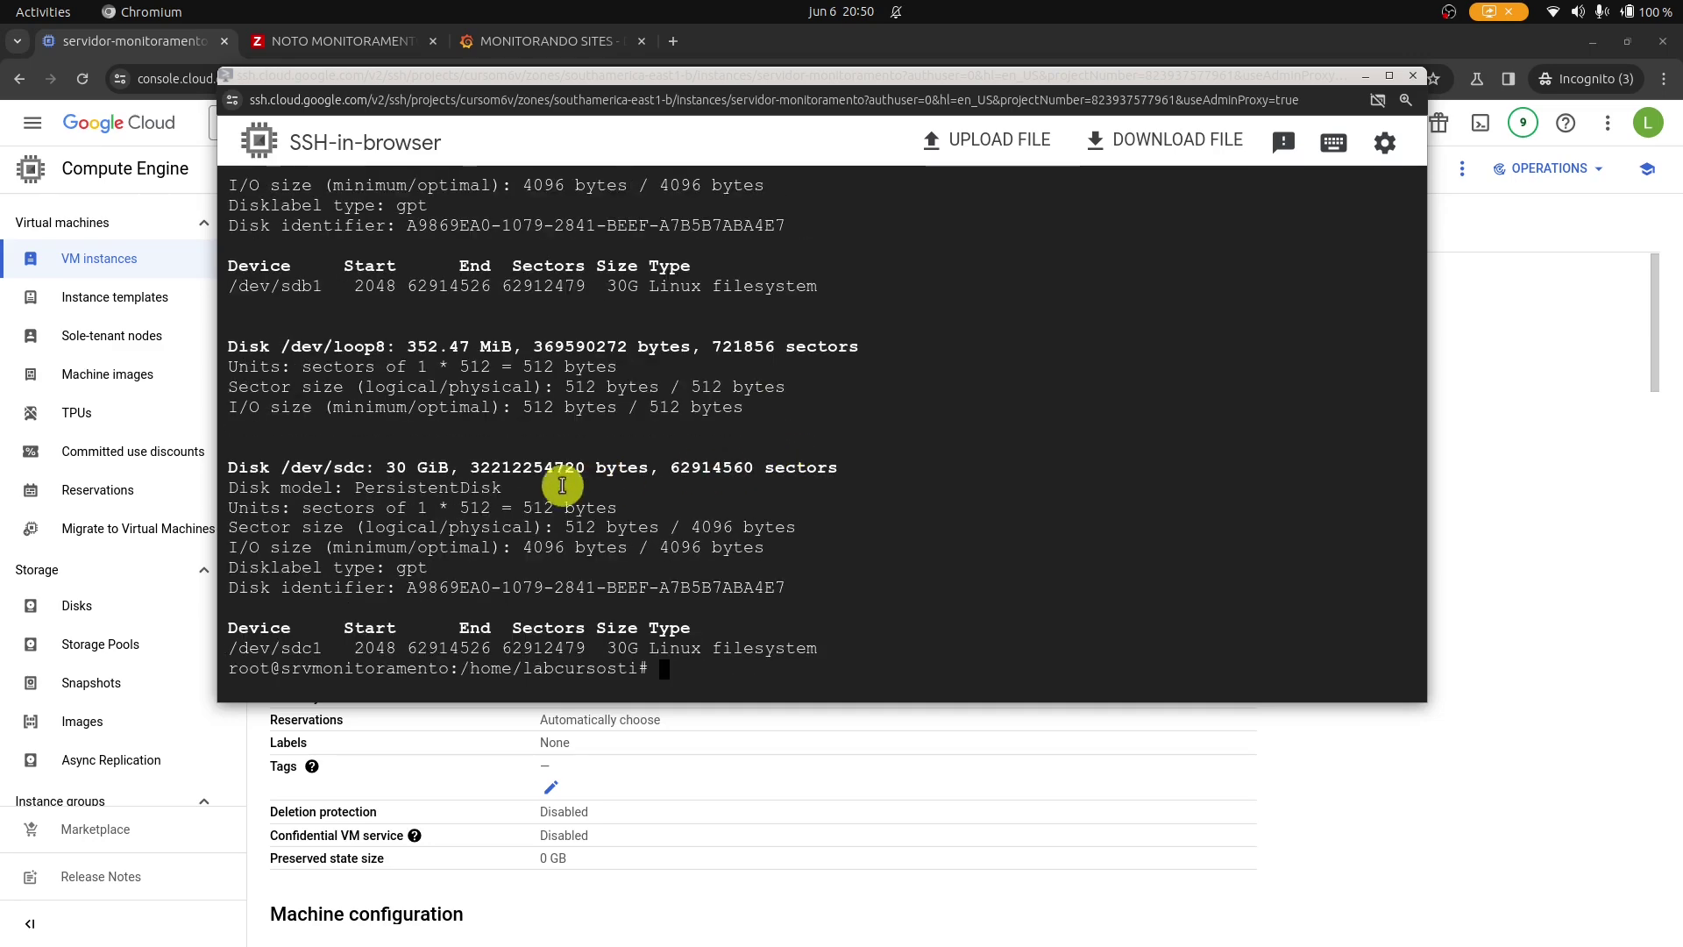
# Highlight the 30 GiB disk /dev/sdc and its partition /dev/sdc1, then clear the terminal.
pyautogui.moveTo(375, 467); pyautogui.dragTo(280, 467)
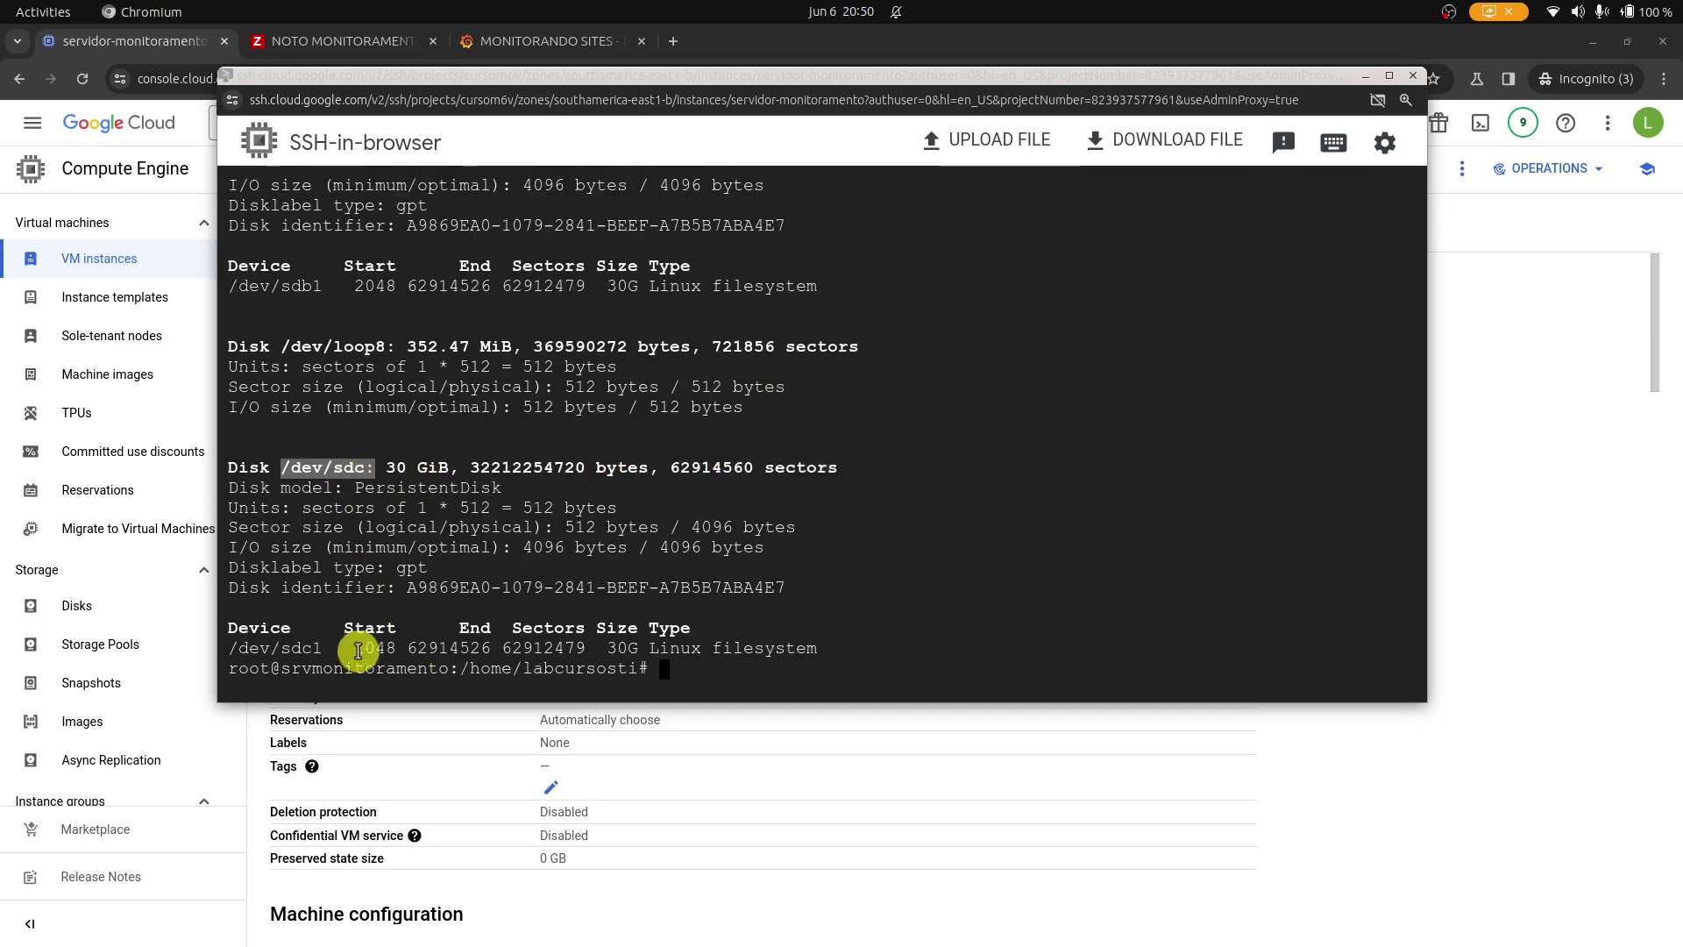
pyautogui.moveTo(323, 648); pyautogui.dragTo(228, 648)
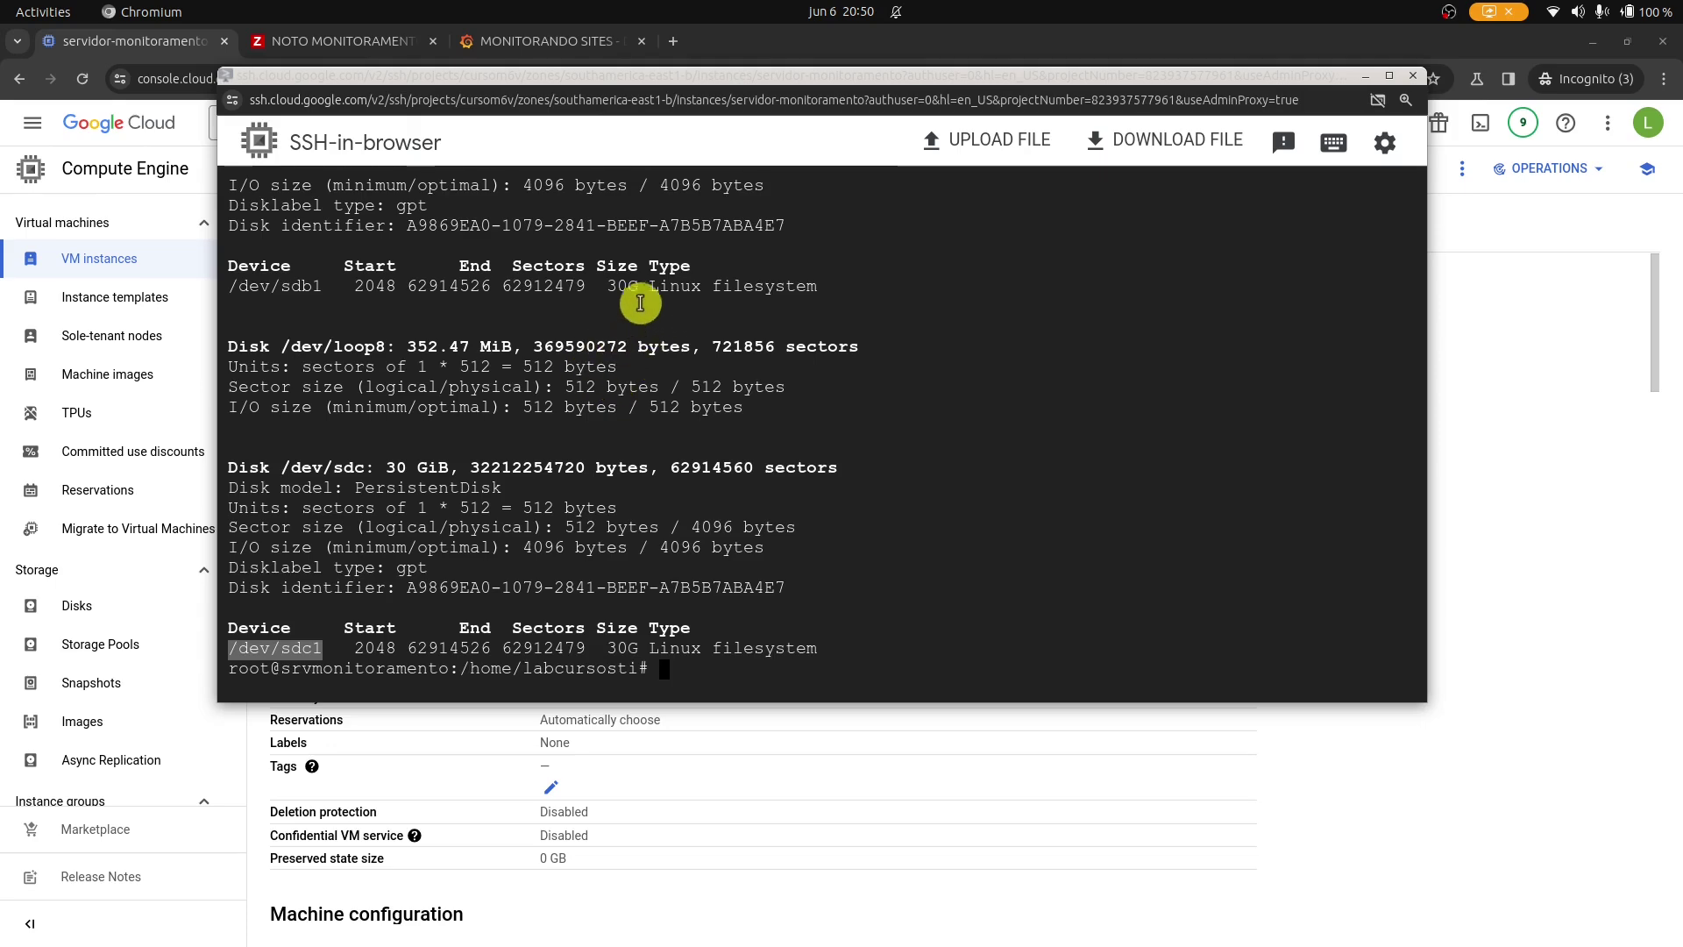
pyautogui.doubleClick(616, 266)
pyautogui.scroll(2, 610, 273)
pyautogui.scroll(5, 610, 272)
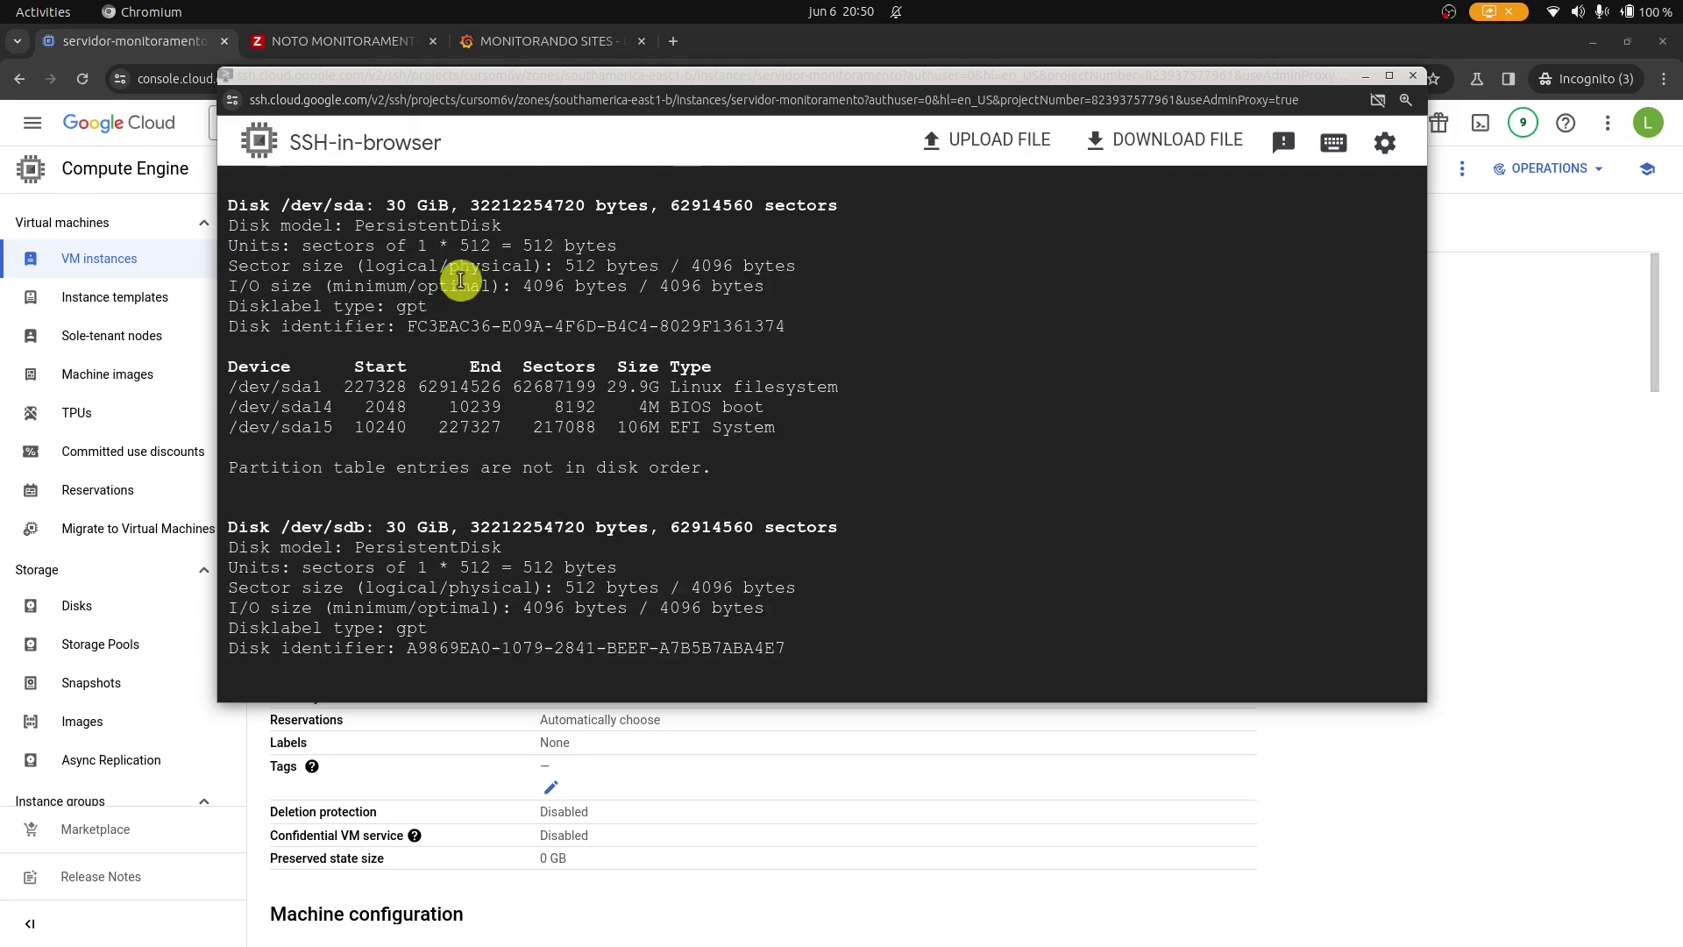
pyautogui.scroll(-7, 462, 275)
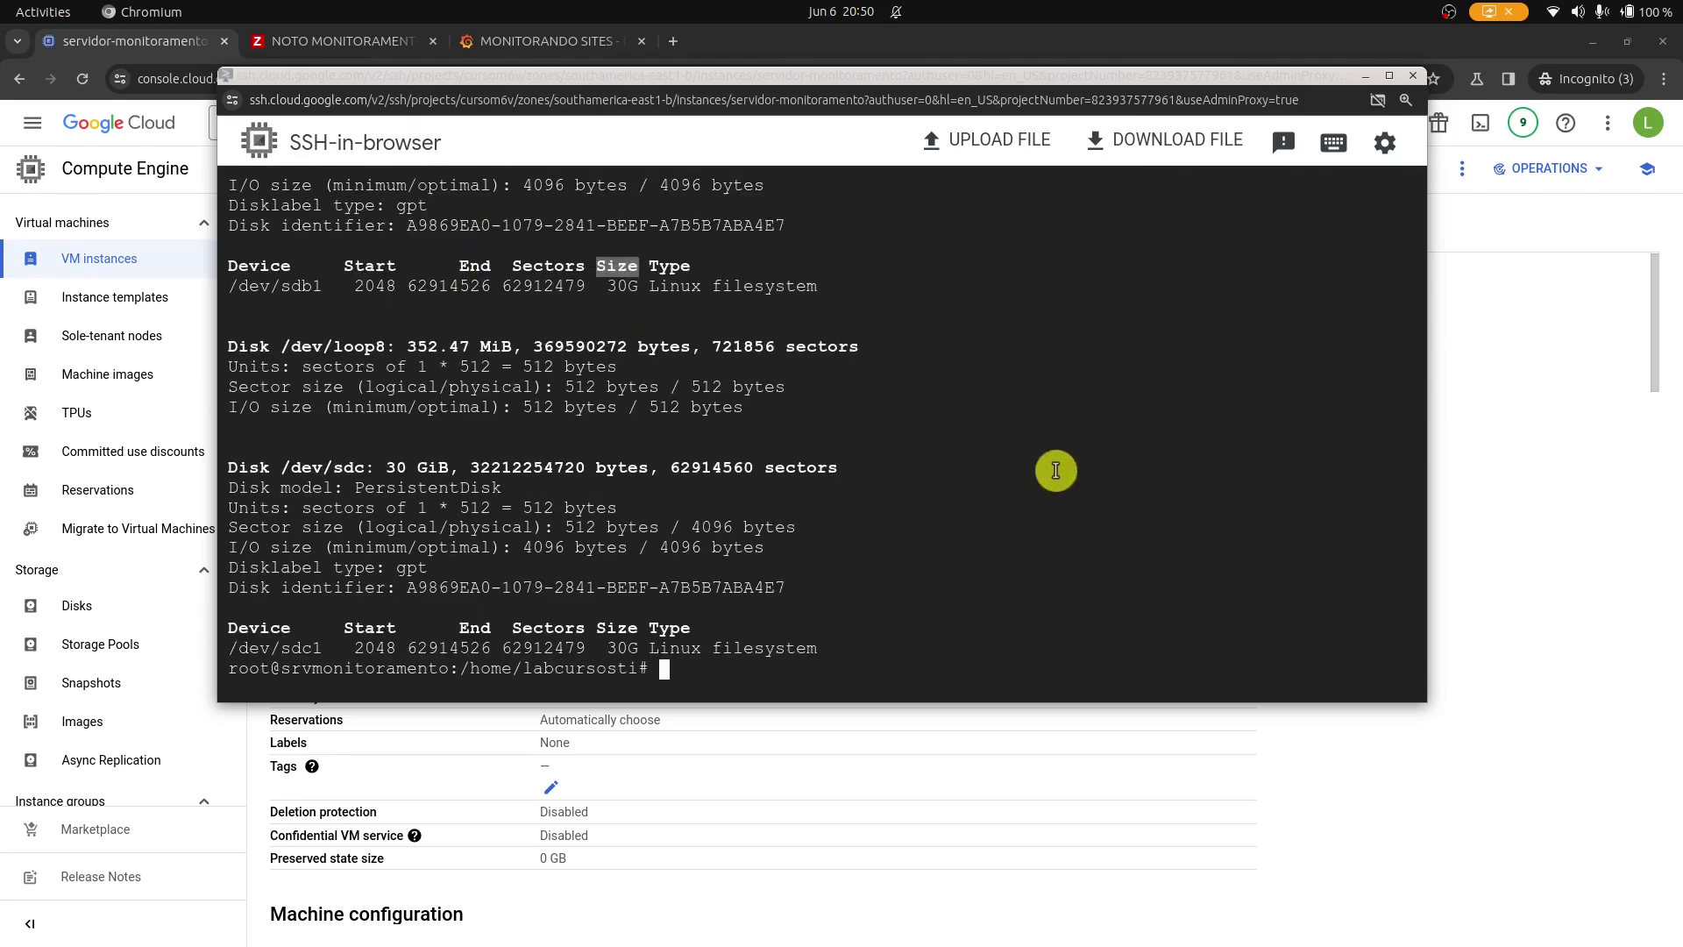
pyautogui.hotkey('ctrl', 'l')
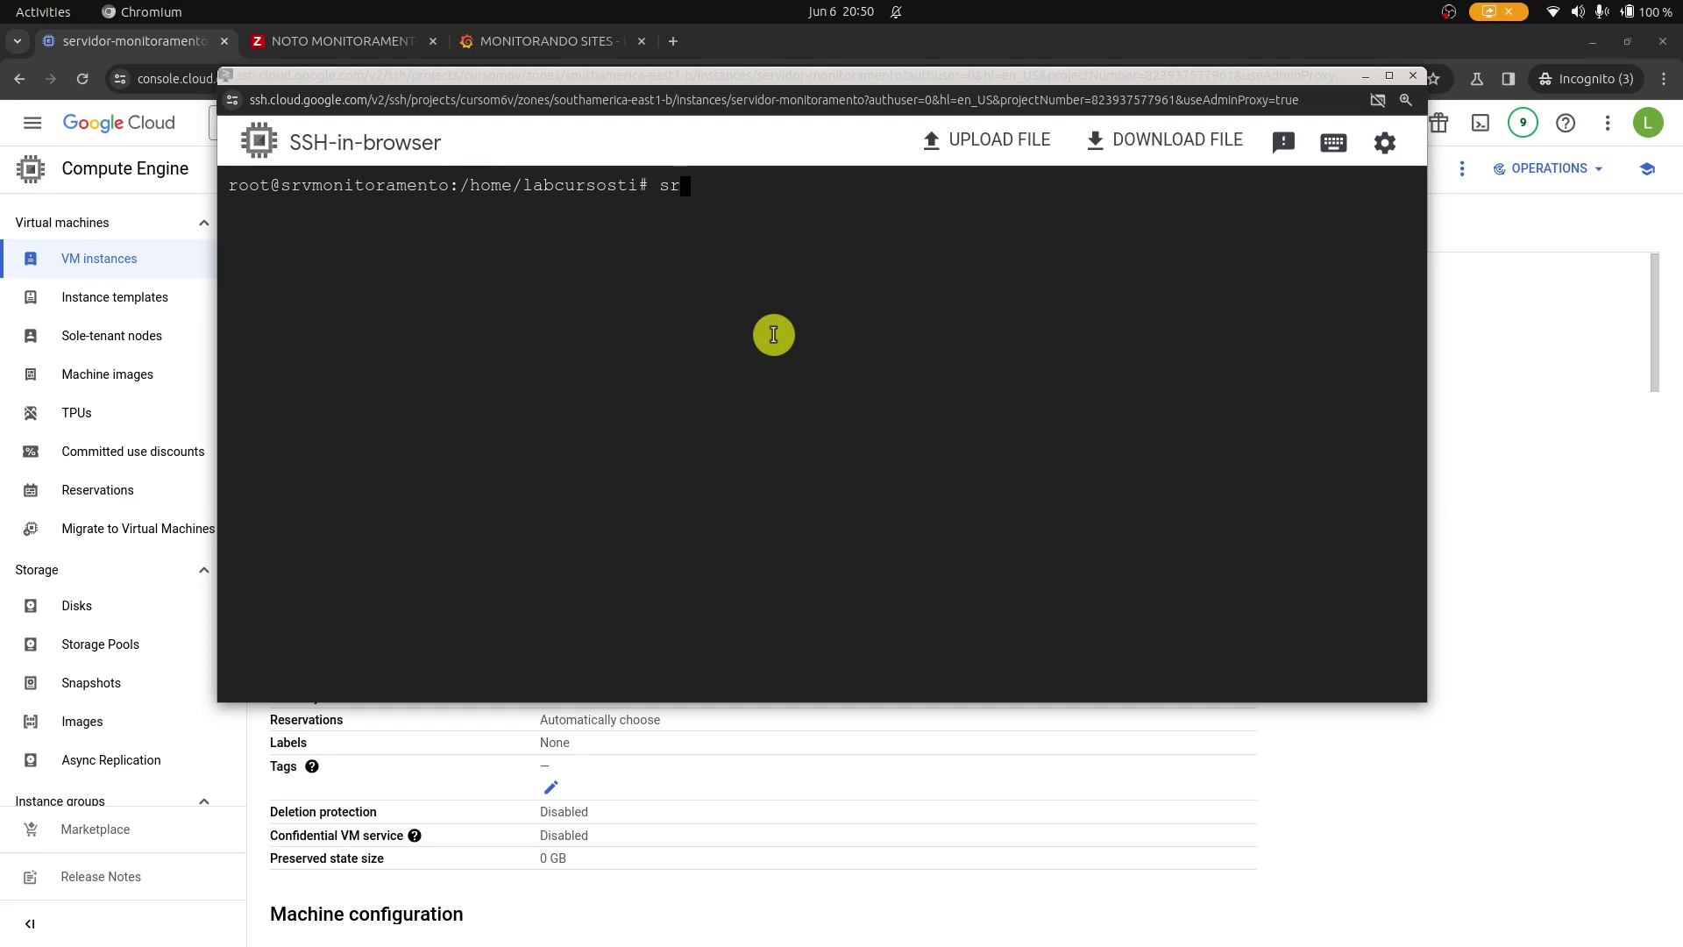
# Stop the zabbix-server and grafana-server services.
pyautogui.write('service zabbix-server')
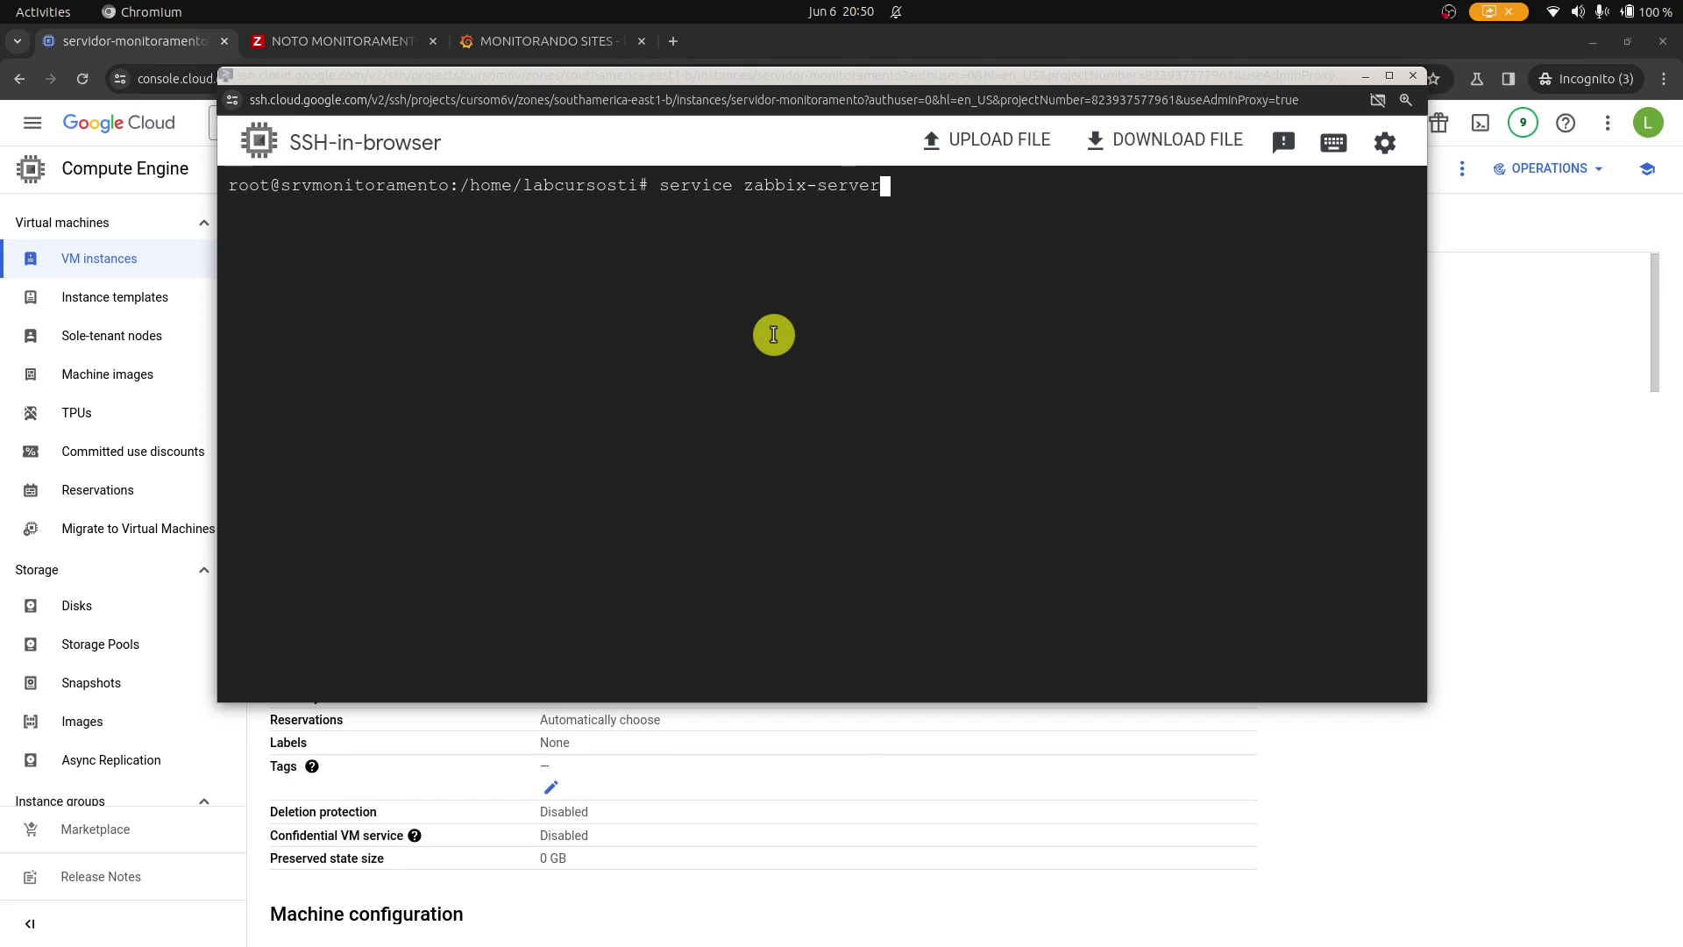
pyautogui.press('Return')
pyautogui.press('Up')
pyautogui.press('BackSpace')
pyautogui.press('BackSpace')
pyautogui.press('BackSpace')
pyautogui.press('BackSpace')
pyautogui.press('BackSpace')
pyautogui.press('BackSpace')
pyautogui.press('BackSpace')
pyautogui.press('BackSpace')
pyautogui.press('BackSpace')
pyautogui.press('BackSpace')
pyautogui.press('BackSpace')
pyautogui.press('BackSpace')
pyautogui.press('BackSpace')
pyautogui.press('BackSpace')
pyautogui.press('BackSpace')
pyautogui.press('BackSpace')
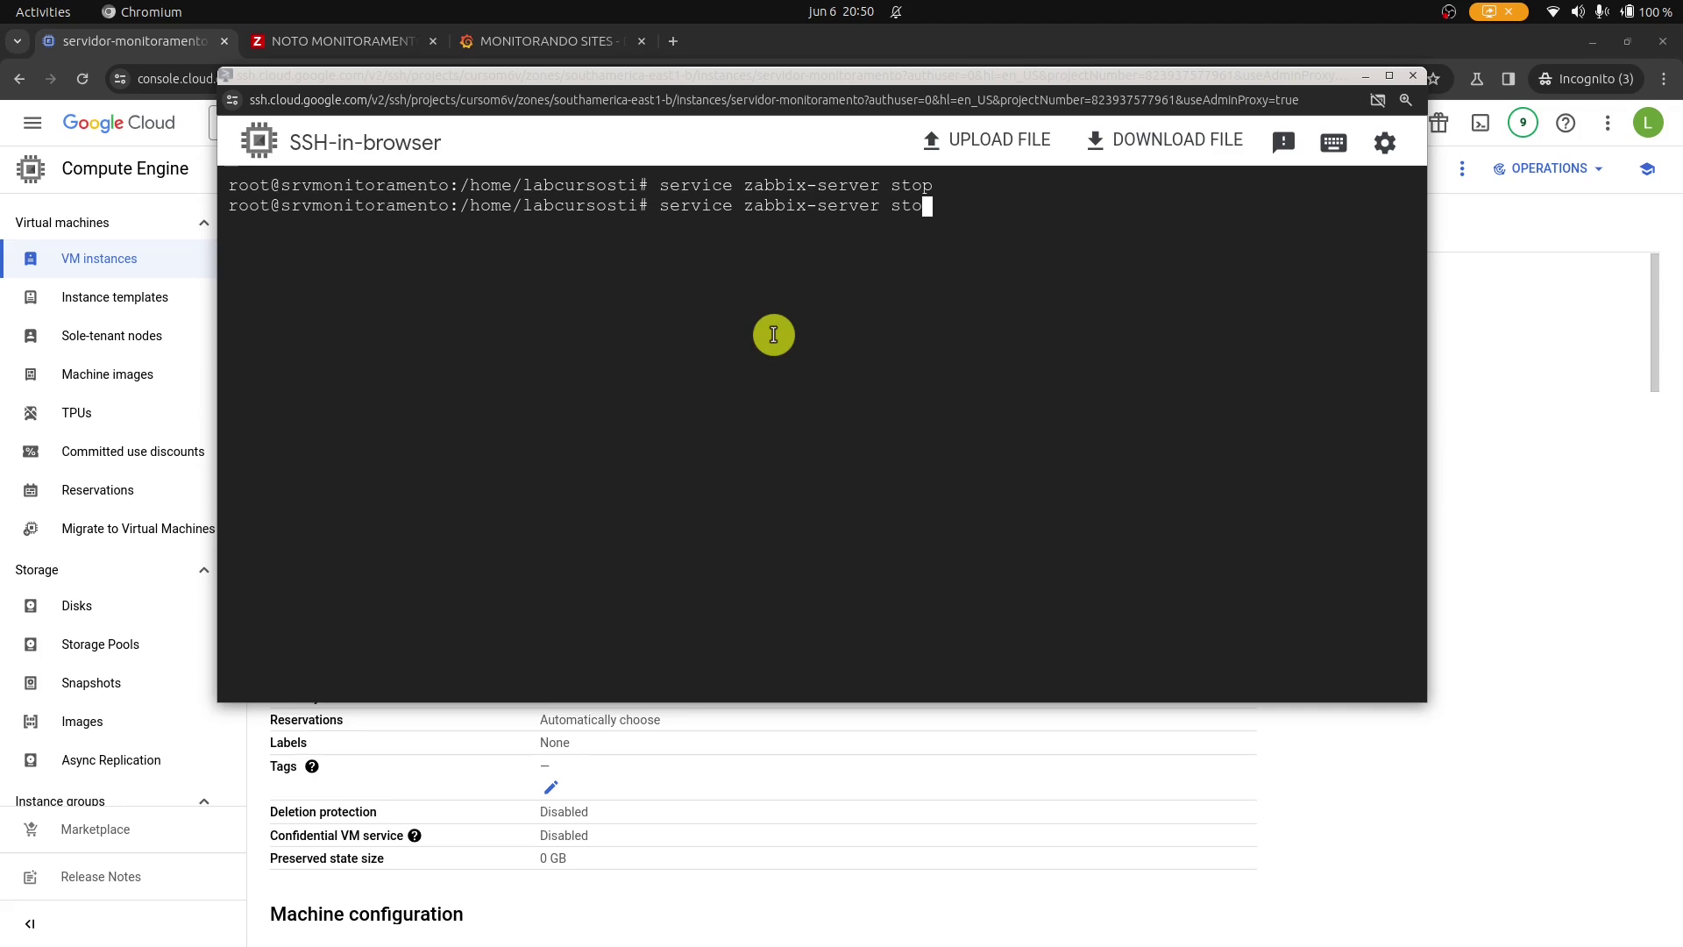
pyautogui.press('BackSpace')
pyautogui.press('BackSpace')
pyautogui.write('grafana-server stop')
pyautogui.press('Return')
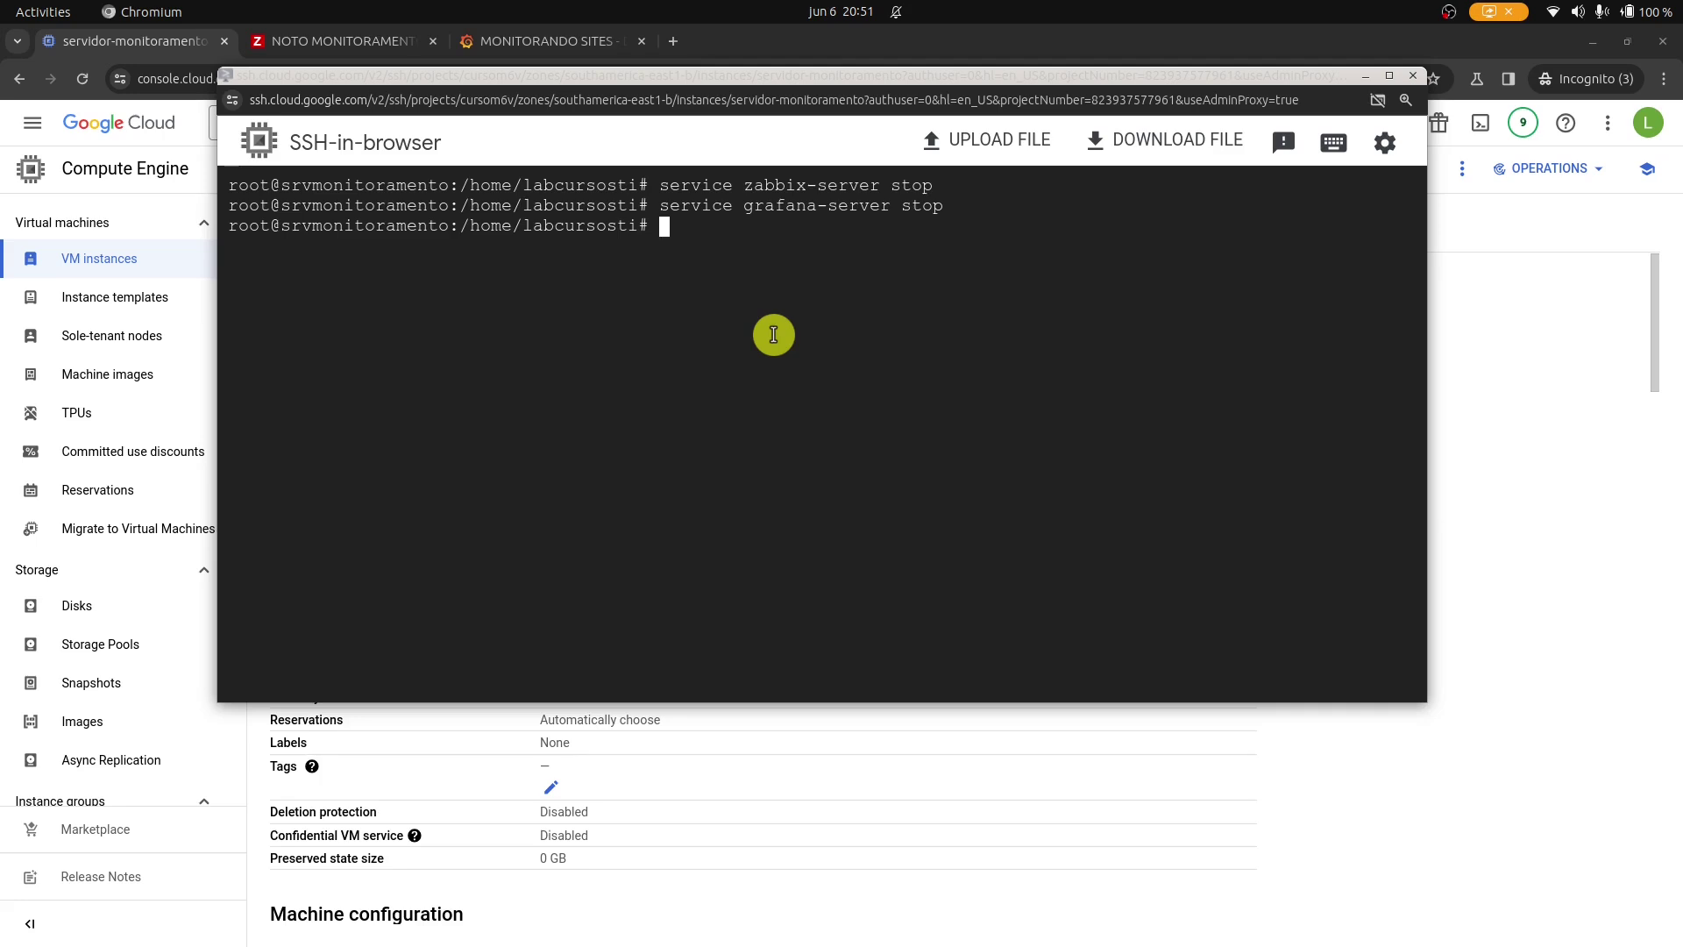
# Stop MySQL, retrying with the service name mysql after mysql-server fails.
pyautogui.write('service mysql-server stop')
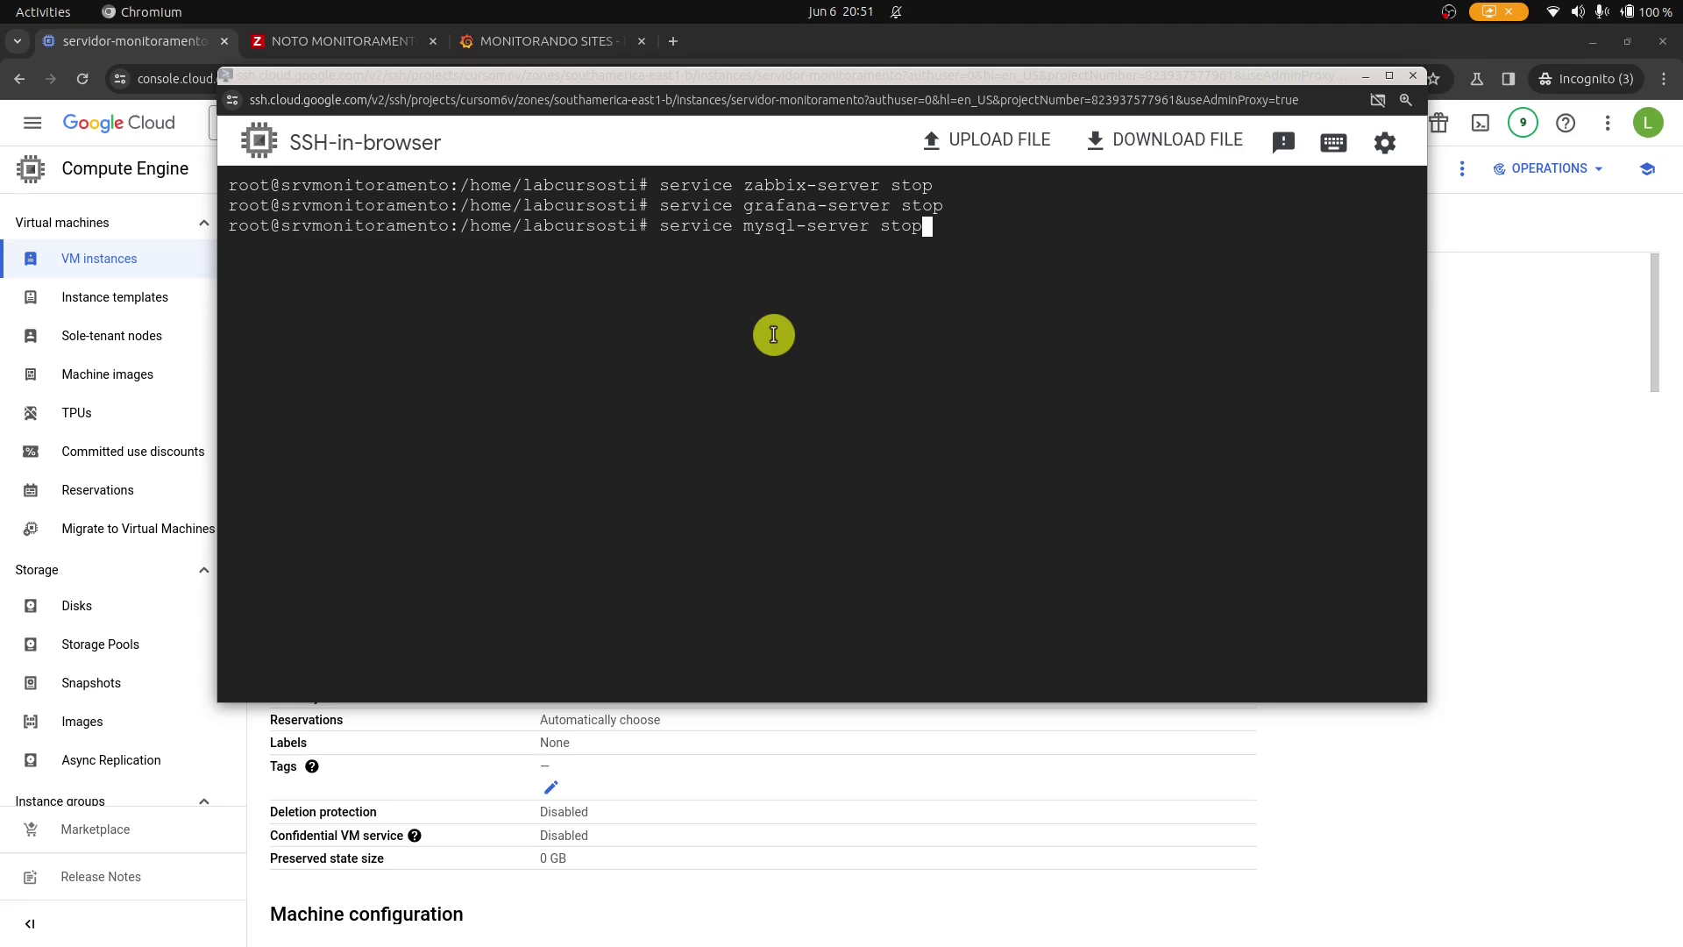
pyautogui.press('Return')
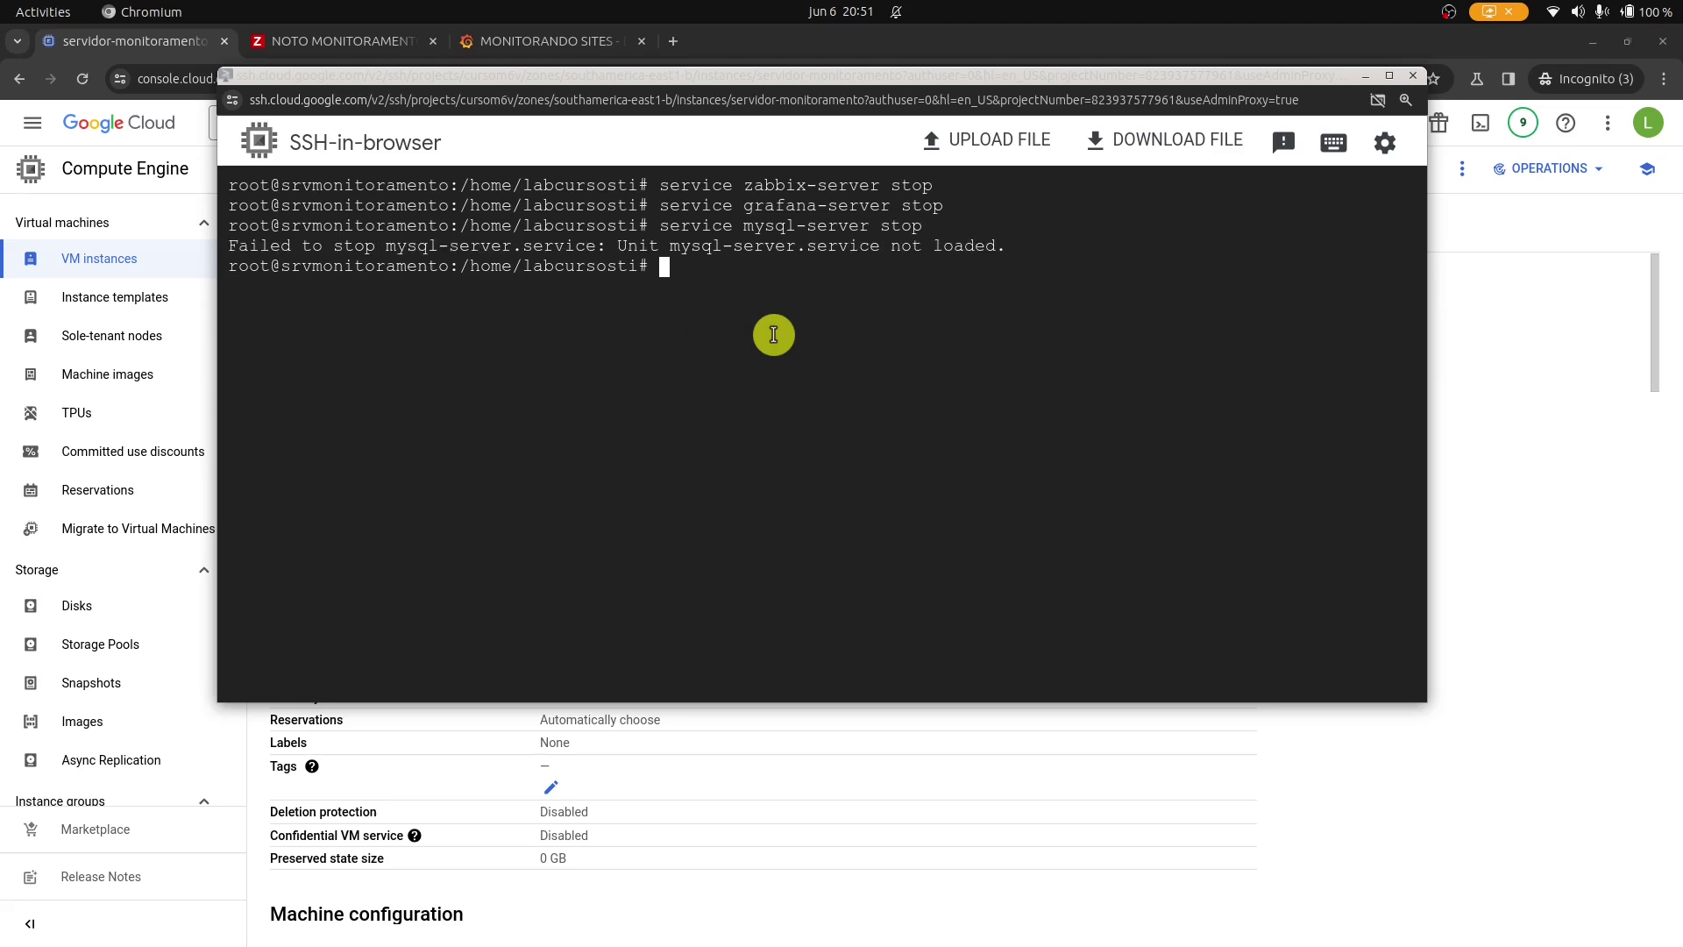
pyautogui.press('Up')
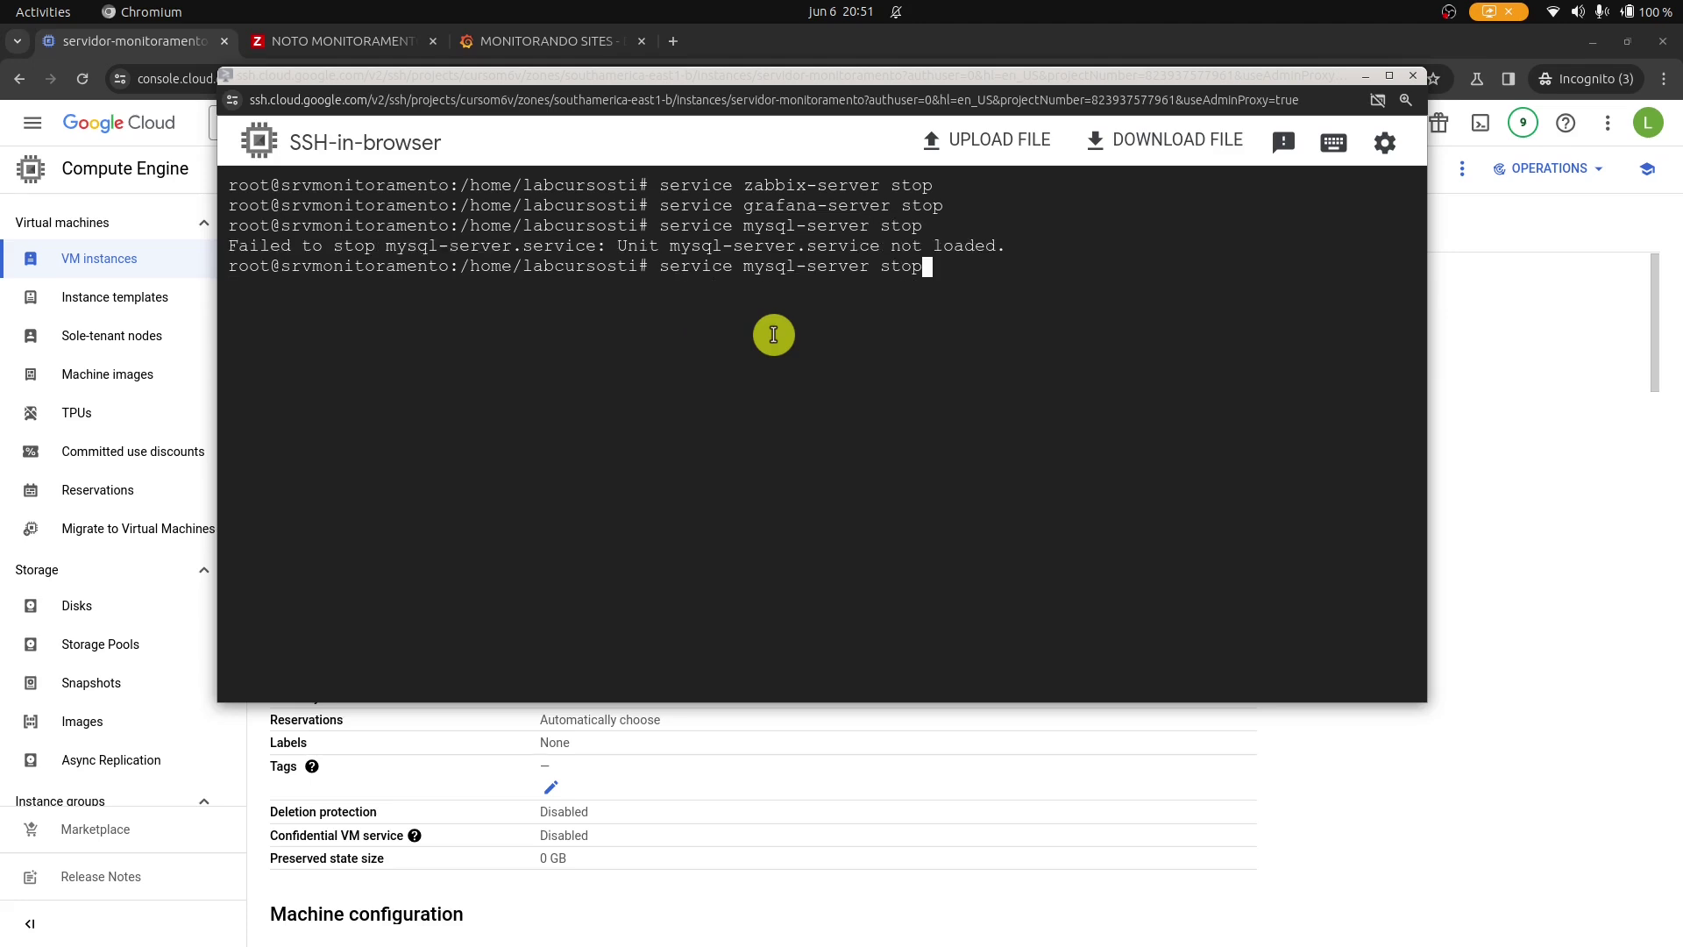
pyautogui.press('Left')
pyautogui.press('Left')
pyautogui.press('Left')
pyautogui.press('Left')
pyautogui.press('Left')
pyautogui.press('BackSpace')
pyautogui.press('BackSpace')
pyautogui.press('BackSpace')
pyautogui.press('BackSpace')
pyautogui.press('BackSpace')
pyautogui.press('BackSpace')
pyautogui.press('BackSpace')
pyautogui.press('Return')
pyautogui.press('Return')
pyautogui.press('Return')
# Check mounted filesystems with df -h and unmount /dados.
pyautogui.hotkey('ctrl', 'l')
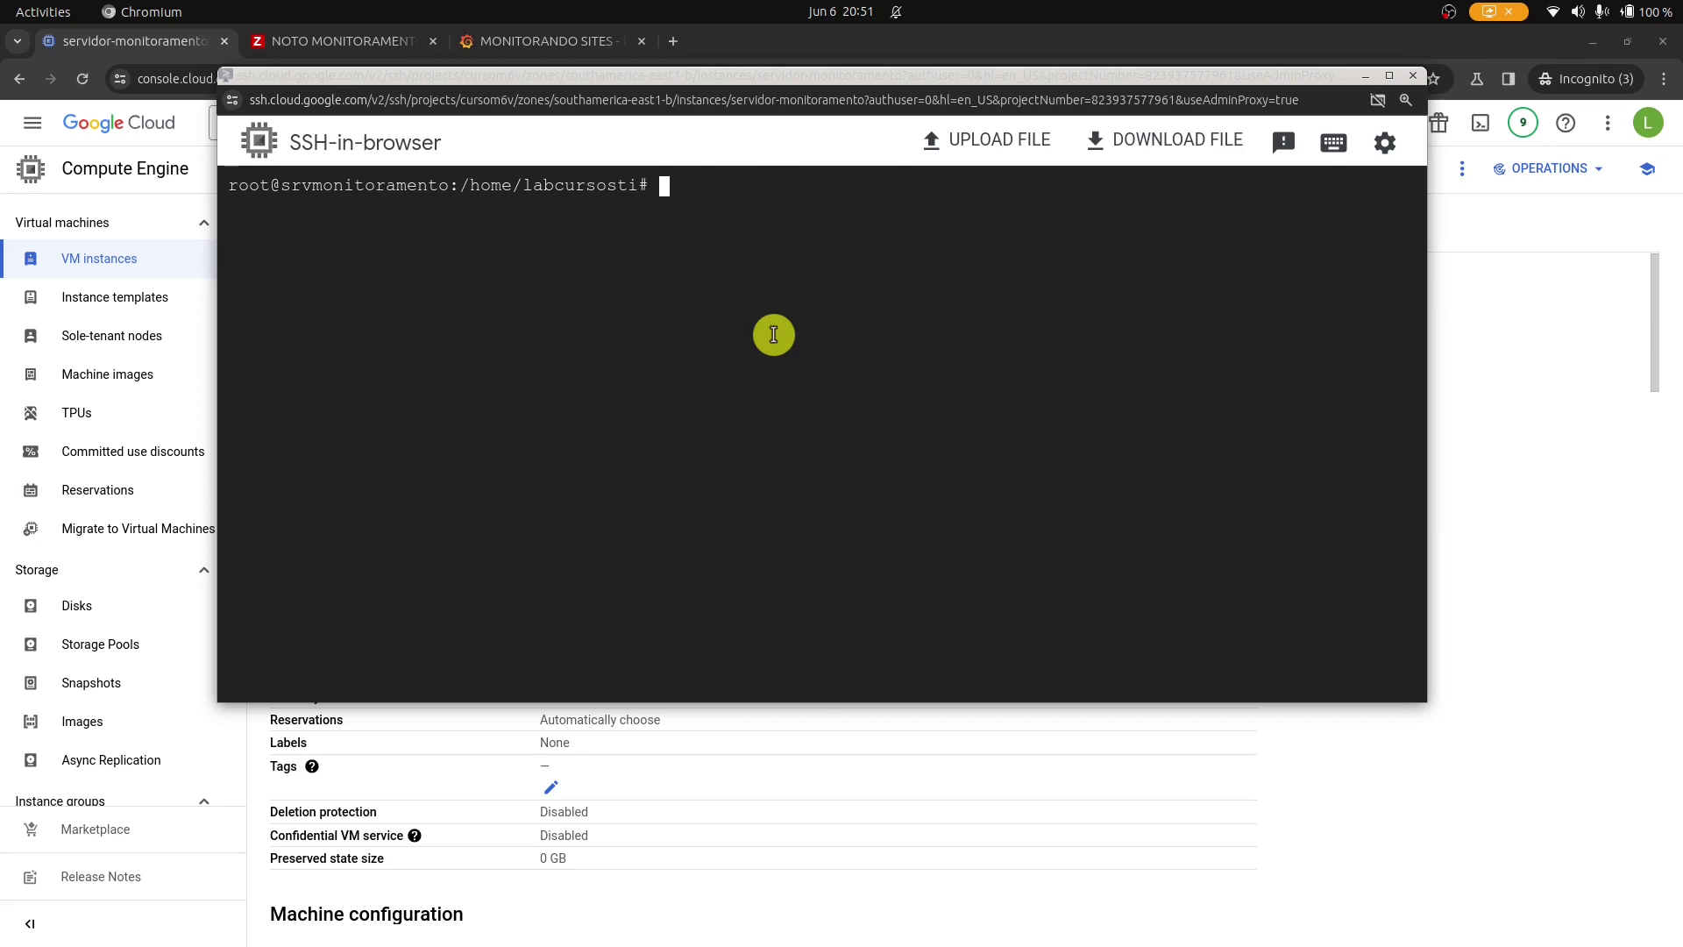
pyautogui.write('d')
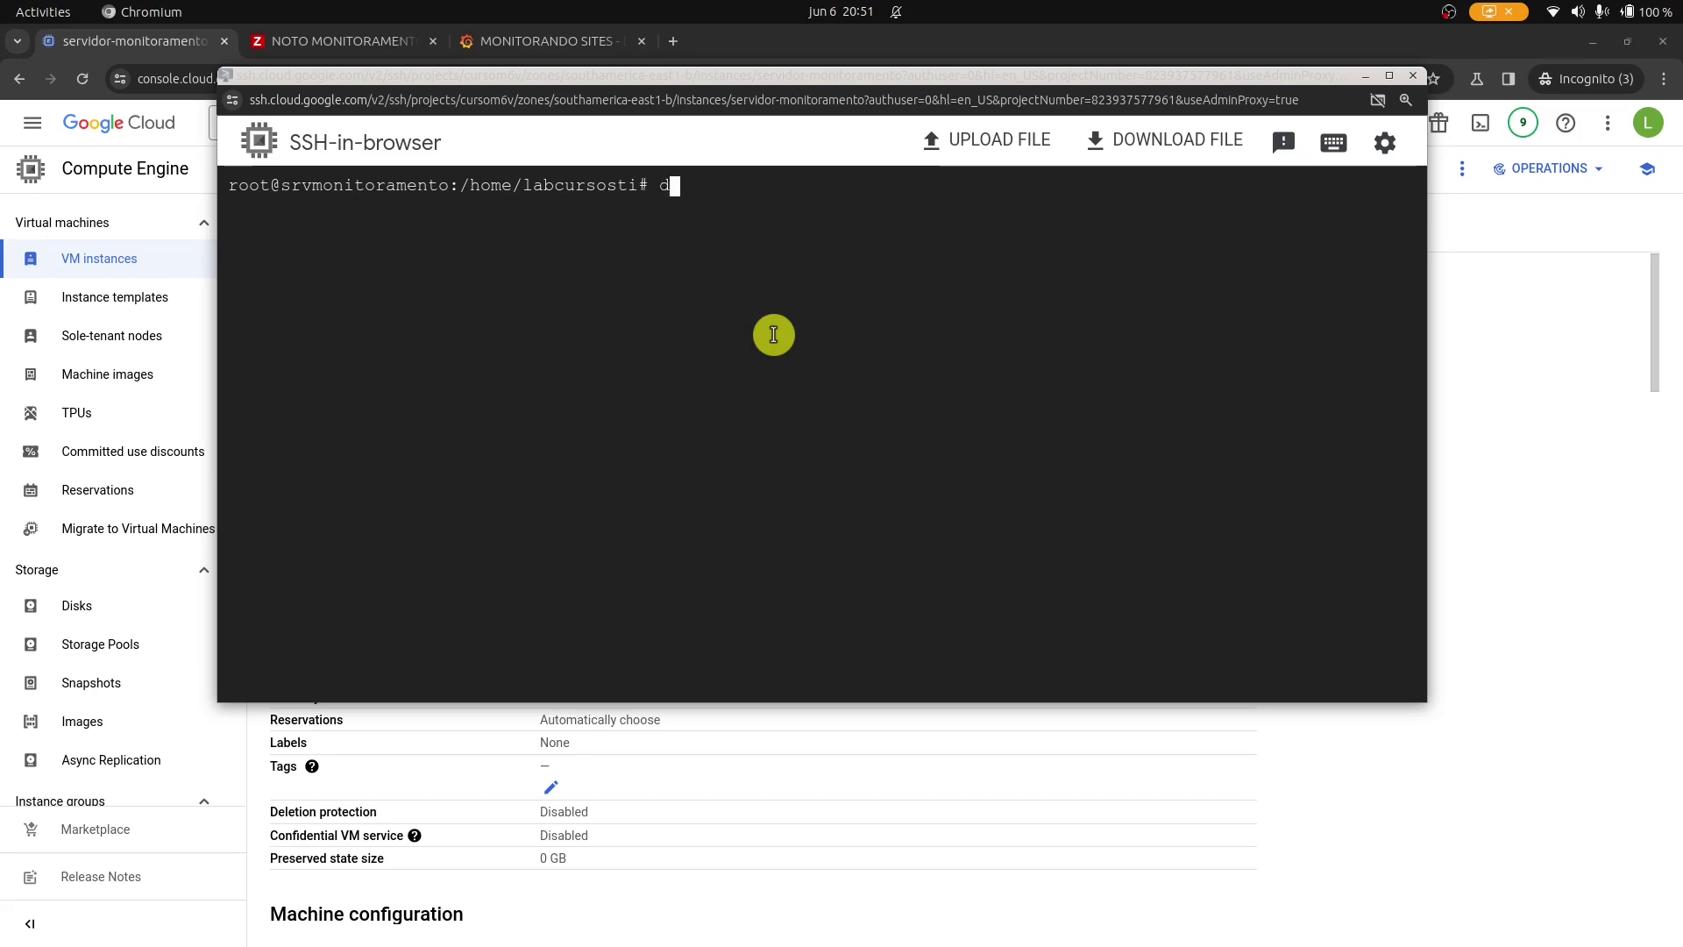
pyautogui.write('f -h')
pyautogui.press('Return')
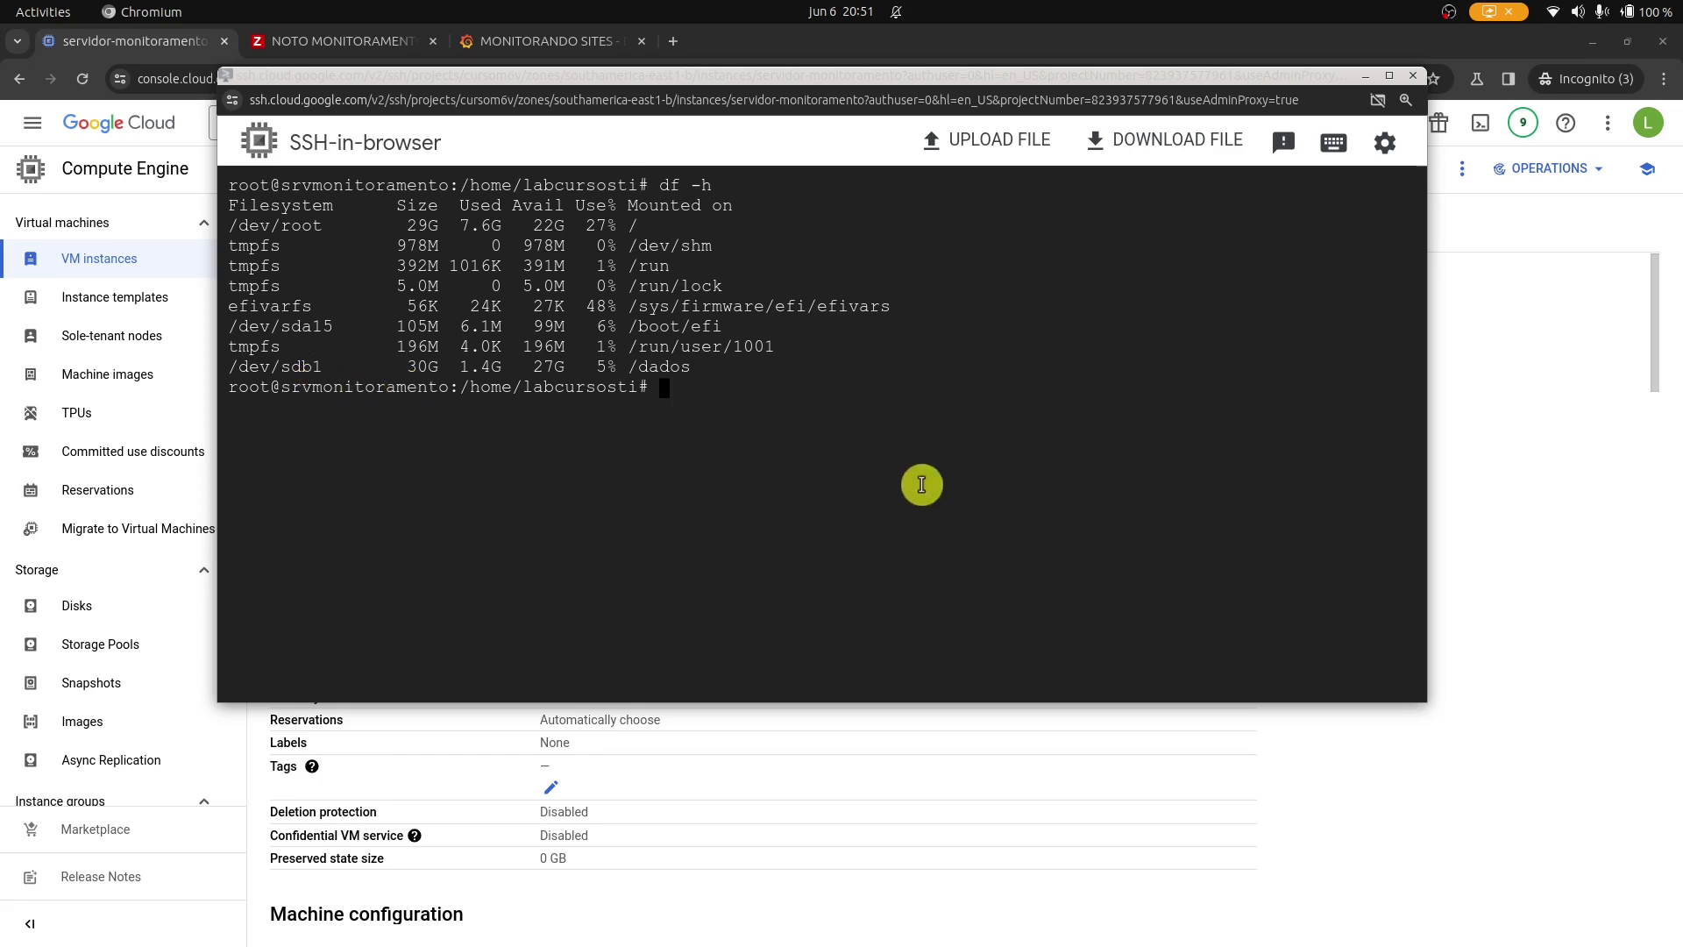
pyautogui.write('umount /dados')
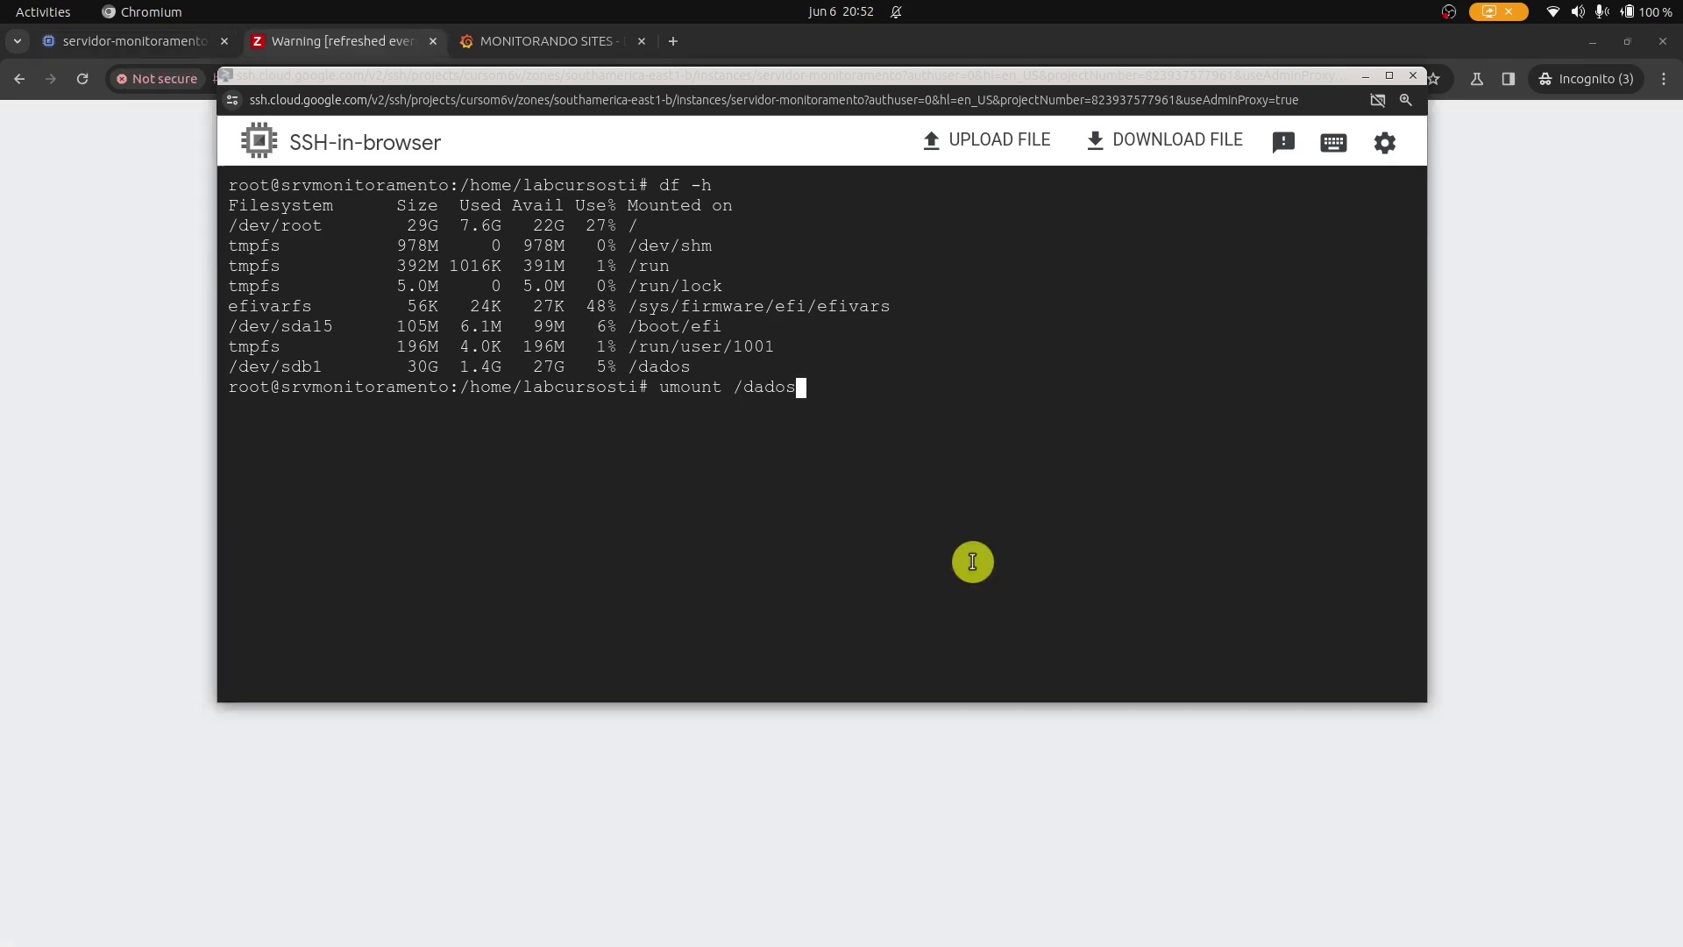
pyautogui.press('Return')
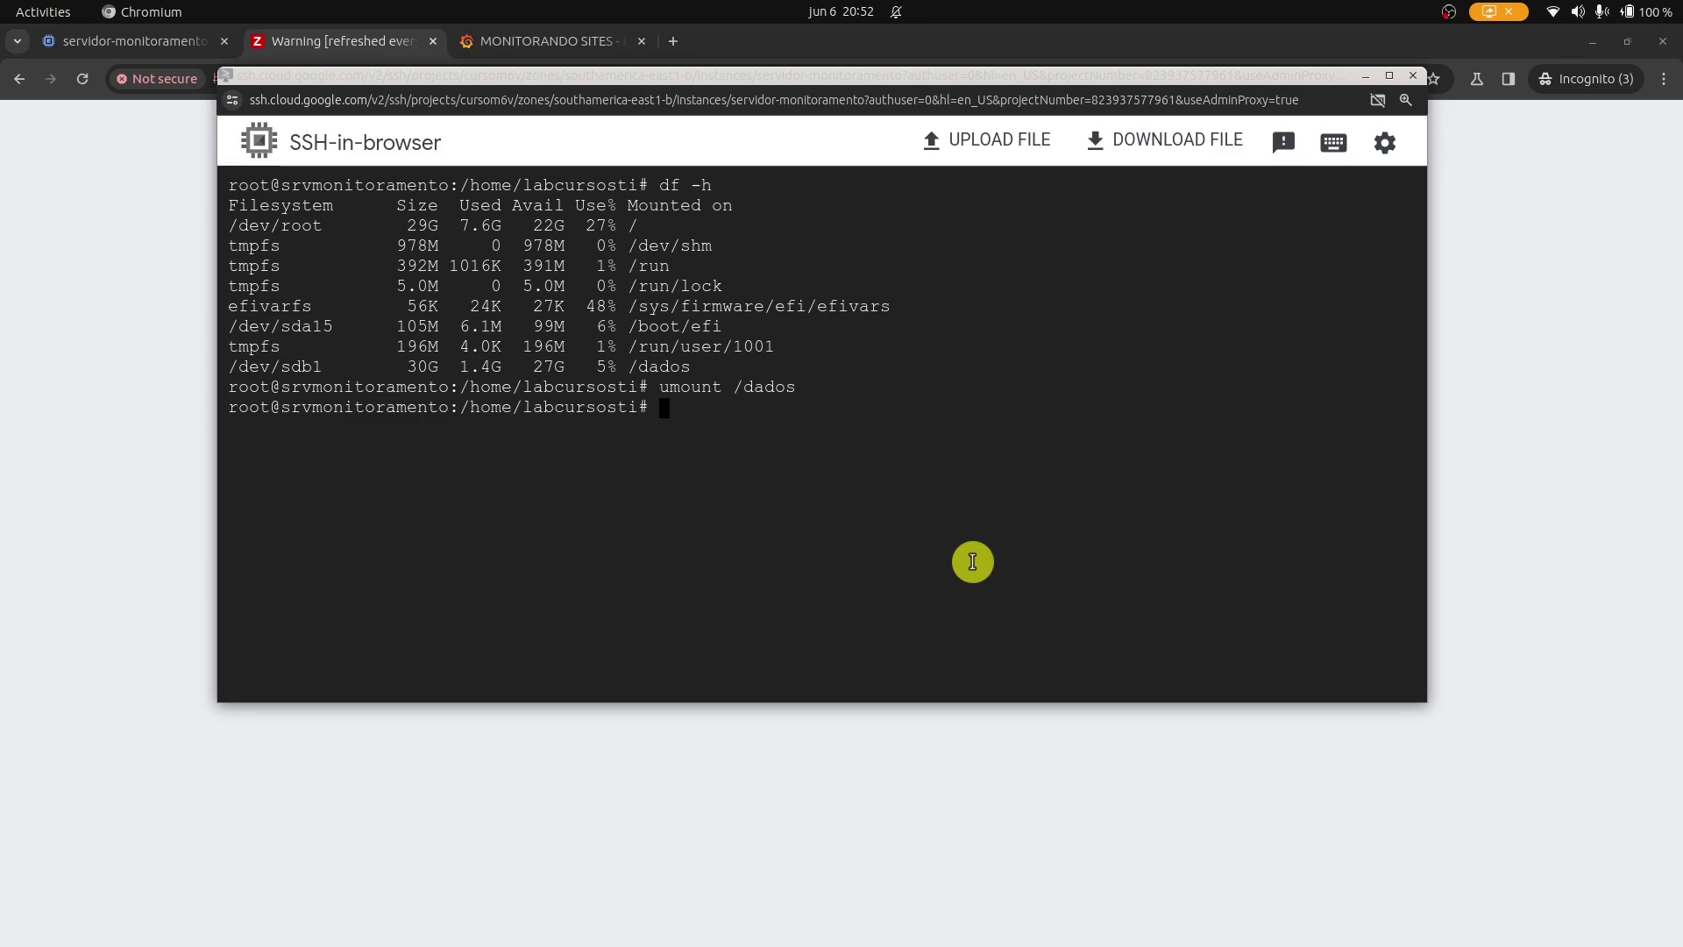
# Mount /dev/sdc1 at /mnt as ext4, adding -t ext4 after the first attempt fails.
pyautogui.write('mount')
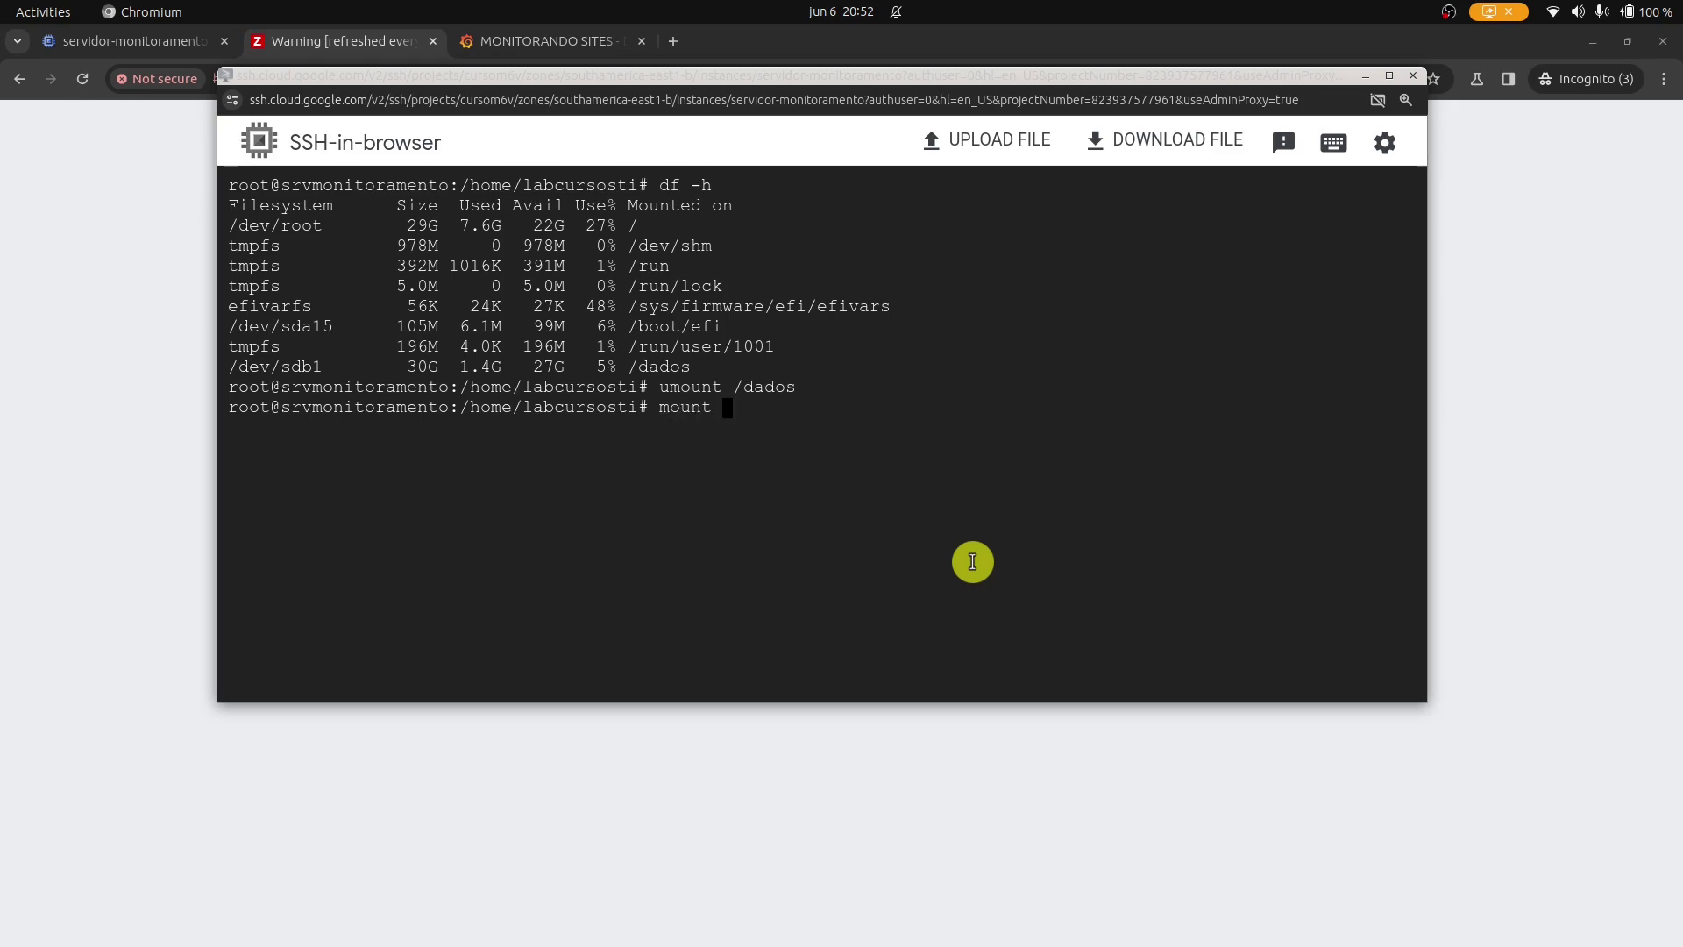
pyautogui.write(' -')
pyautogui.press('BackSpace')
pyautogui.write('dev/sdc1 /mnt')
pyautogui.press('Return')
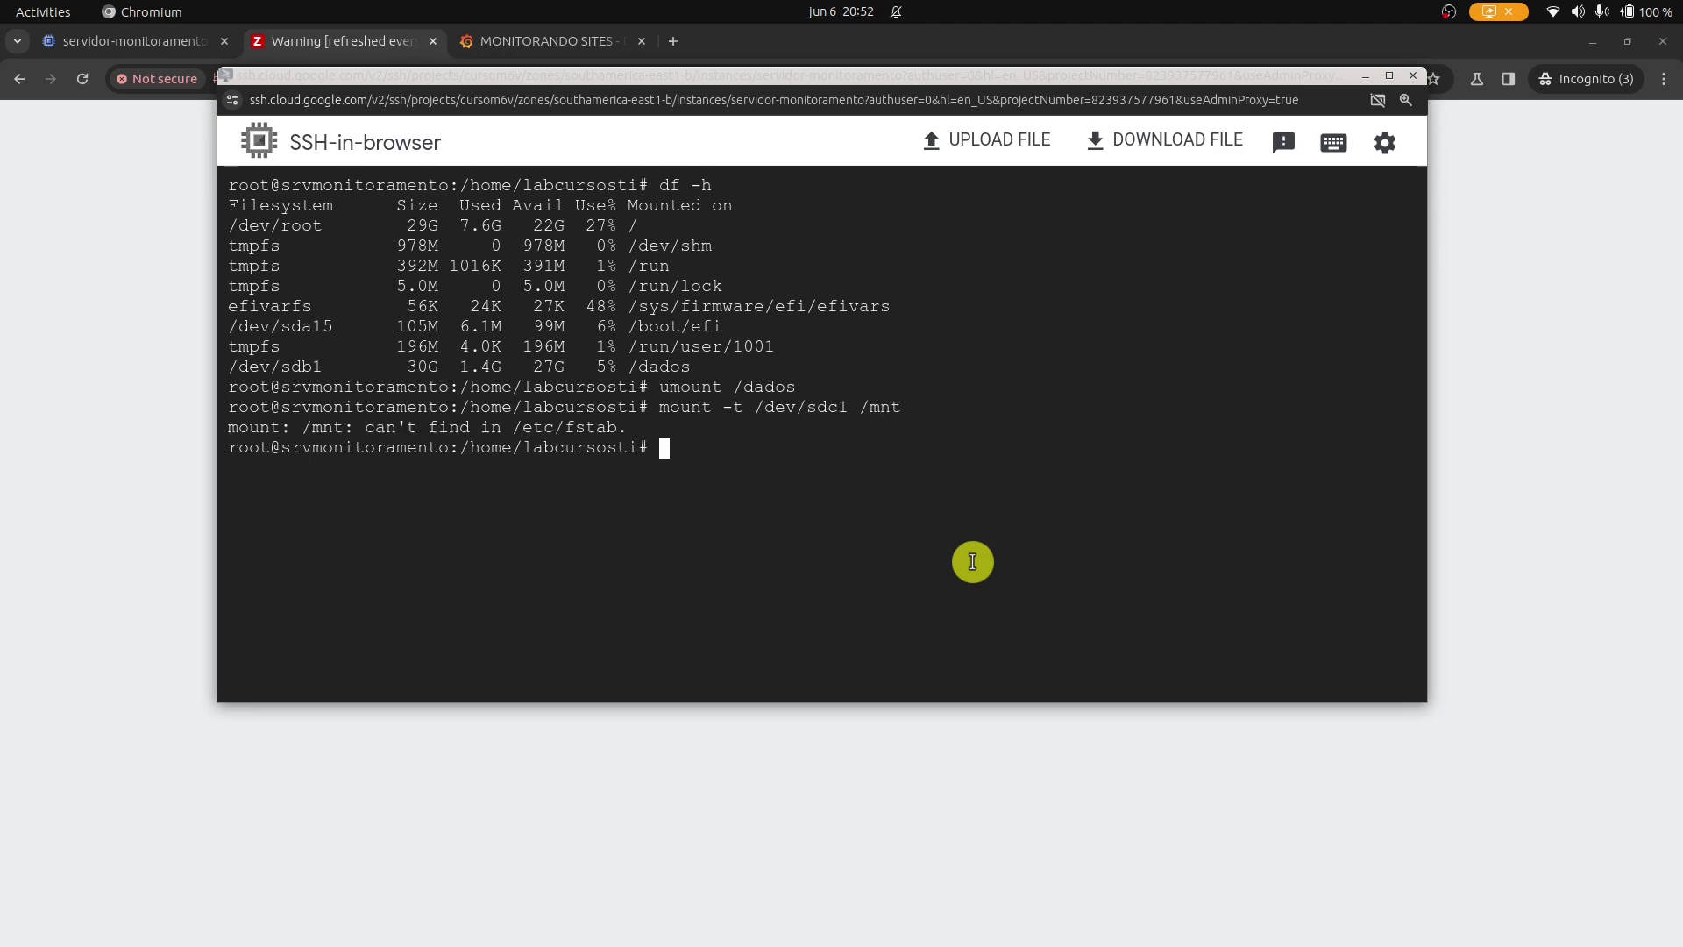
pyautogui.press('Up')
pyautogui.press('Left')
pyautogui.press('Left')
pyautogui.press('Left')
pyautogui.press('Left')
pyautogui.press('Left')
pyautogui.press('Left')
pyautogui.press('Left')
pyautogui.press('Left')
pyautogui.press('Left')
pyautogui.press('Left')
pyautogui.press('Left')
pyautogui.press('Left')
pyautogui.press('Left')
pyautogui.press('Left')
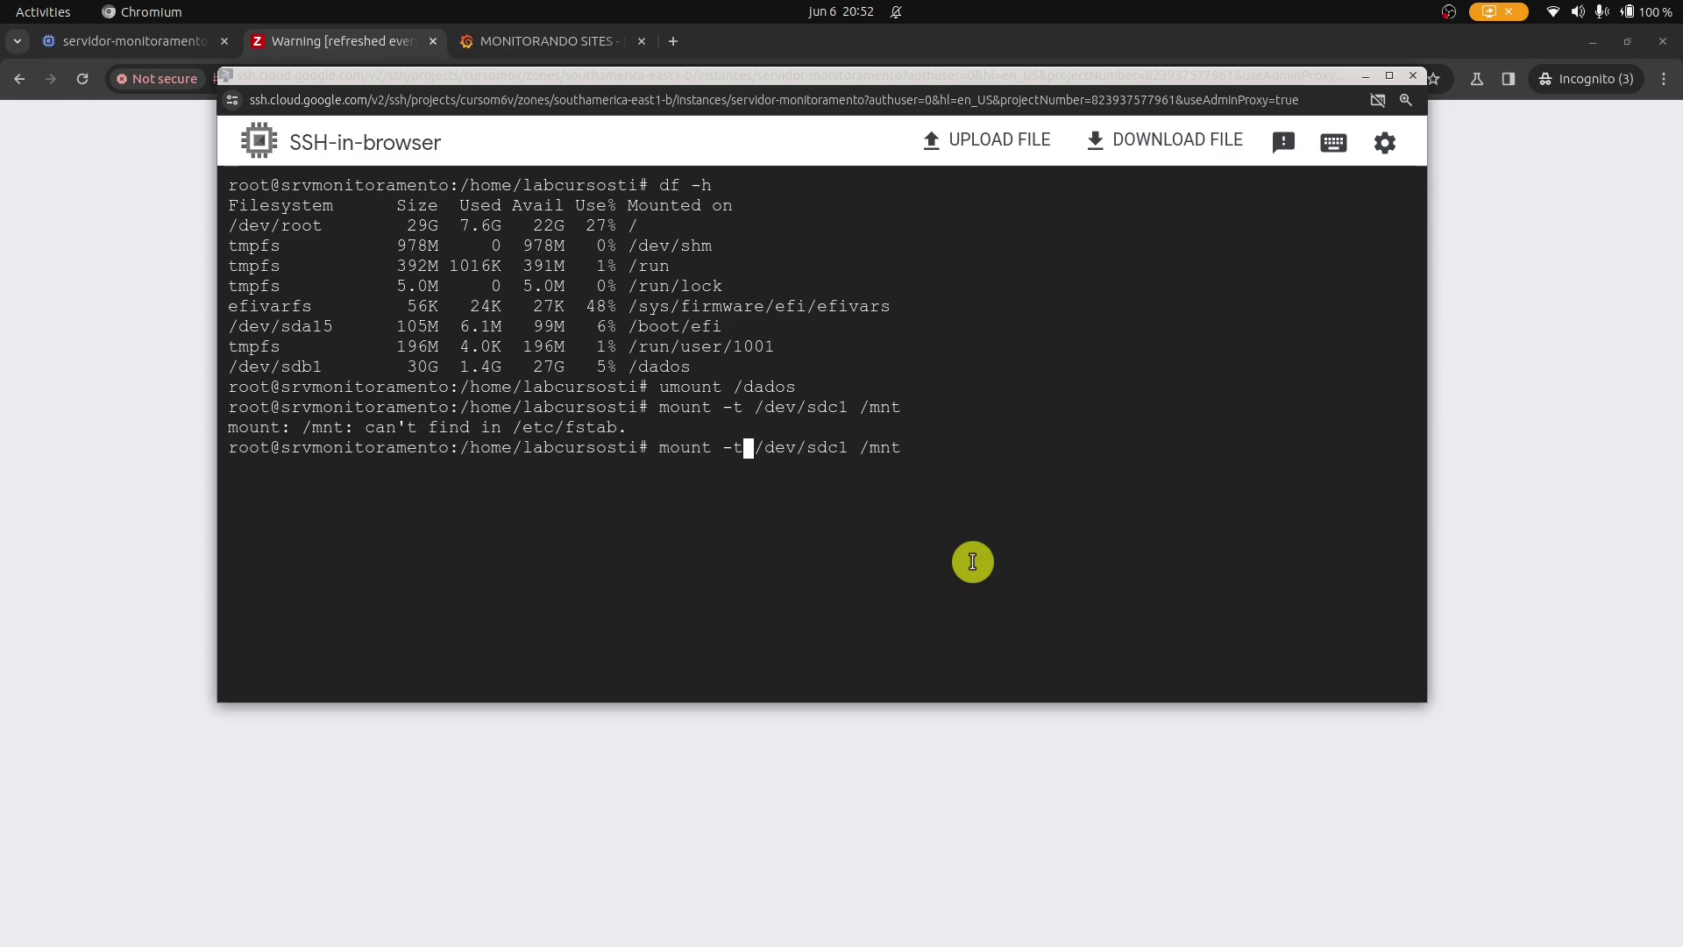
pyautogui.press('Left')
pyautogui.write('ext')
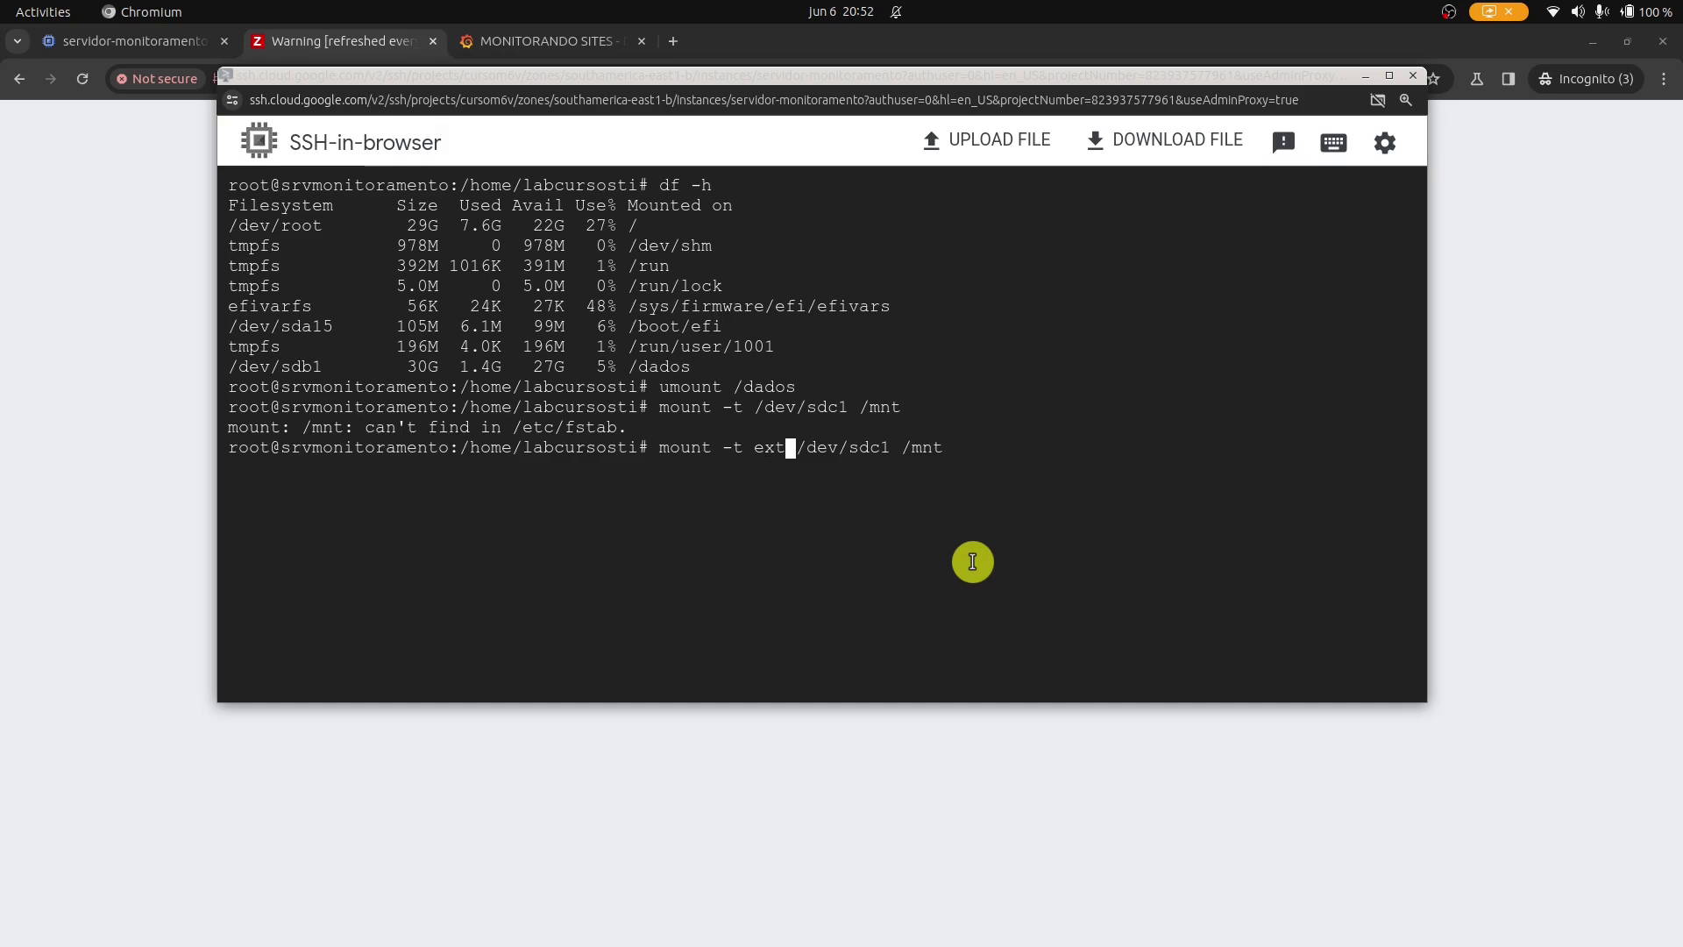
pyautogui.write('4')
pyautogui.press('Return')
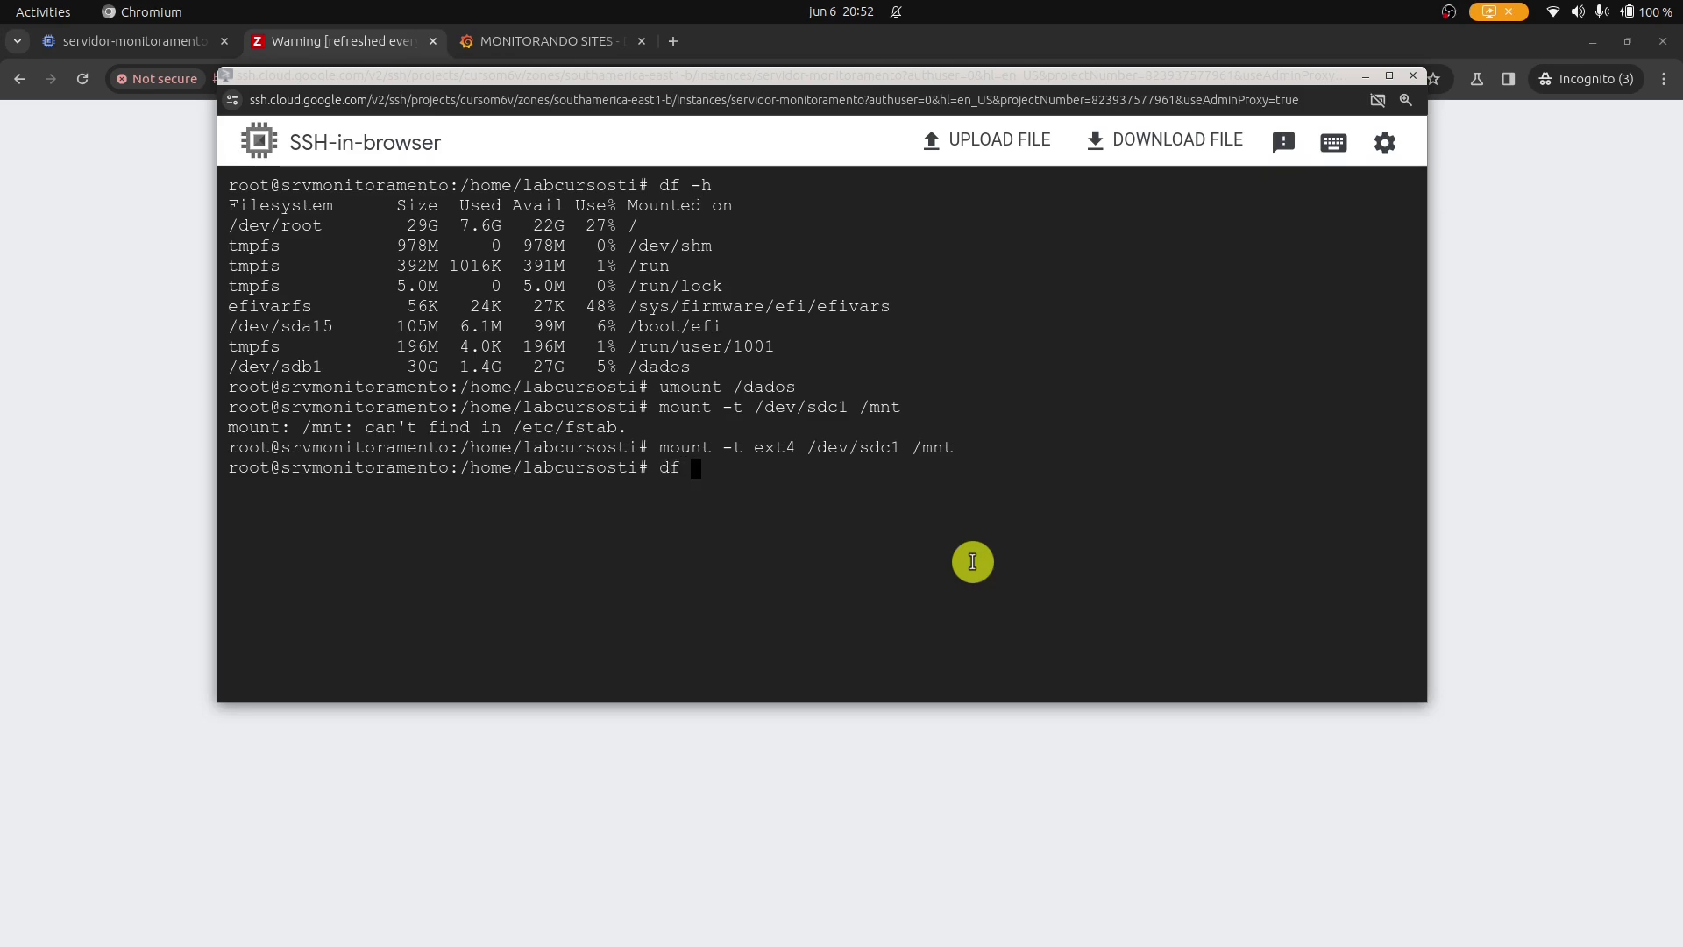
# Verify the 32G ext4 mount at /mnt with df -HT and clear the terminal.
pyautogui.write('df -HT')
pyautogui.press('Return')
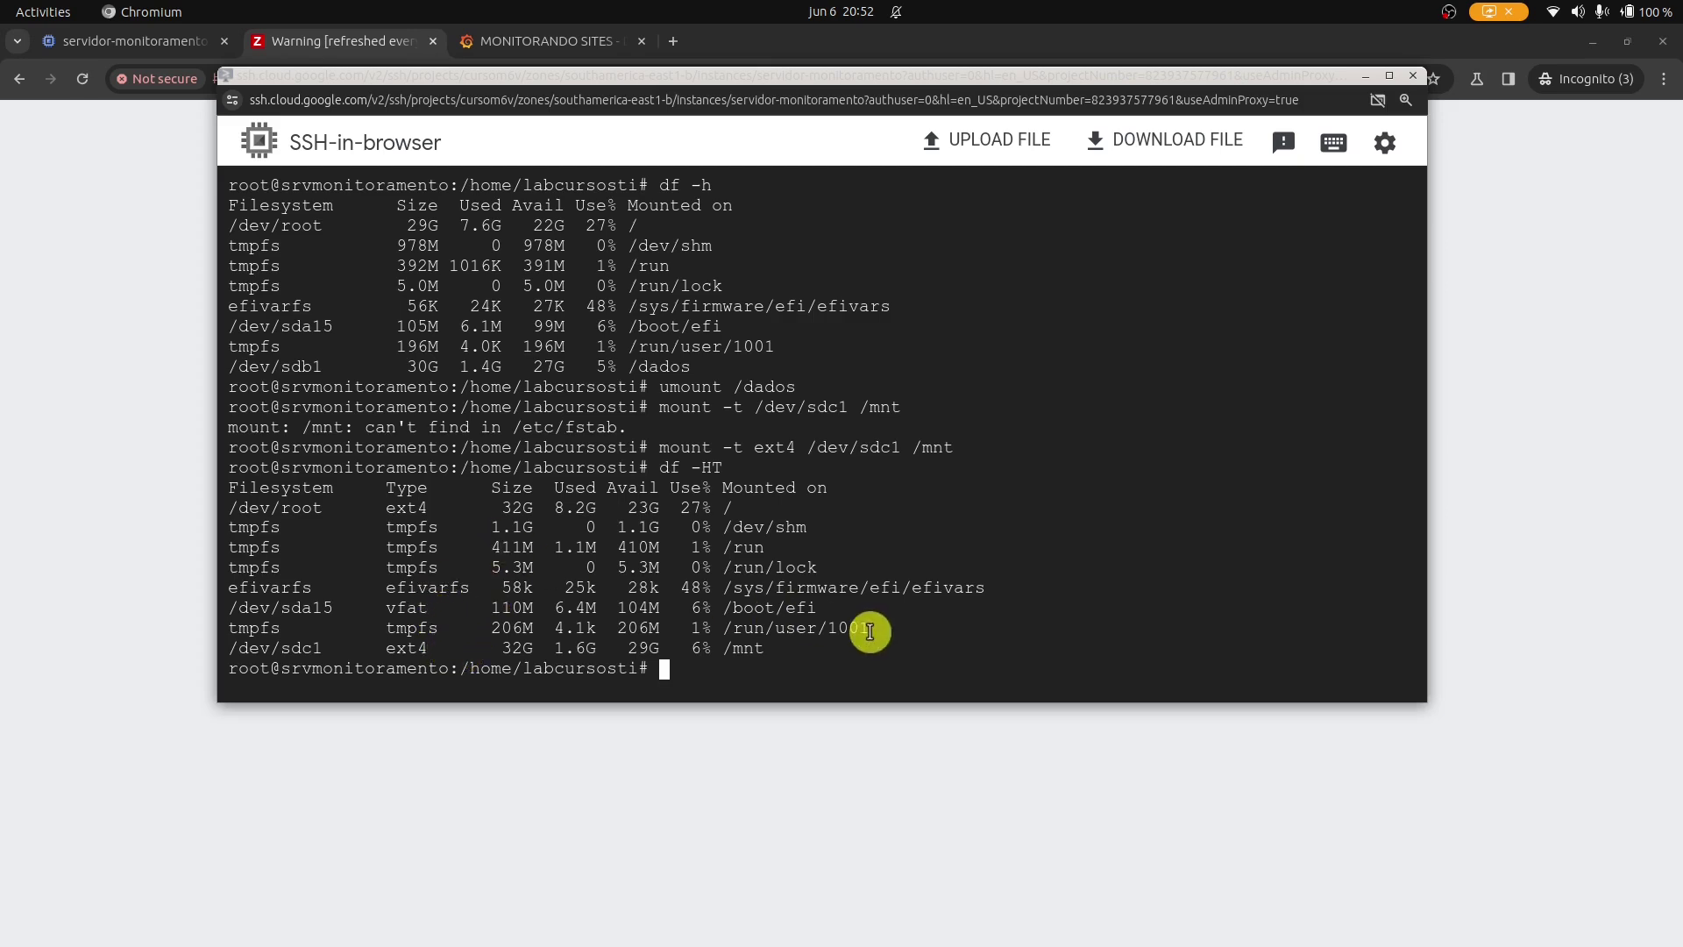
pyautogui.hotkey('ctrl', 'l')
pyautogui.press('Up')
pyautogui.press('Up')
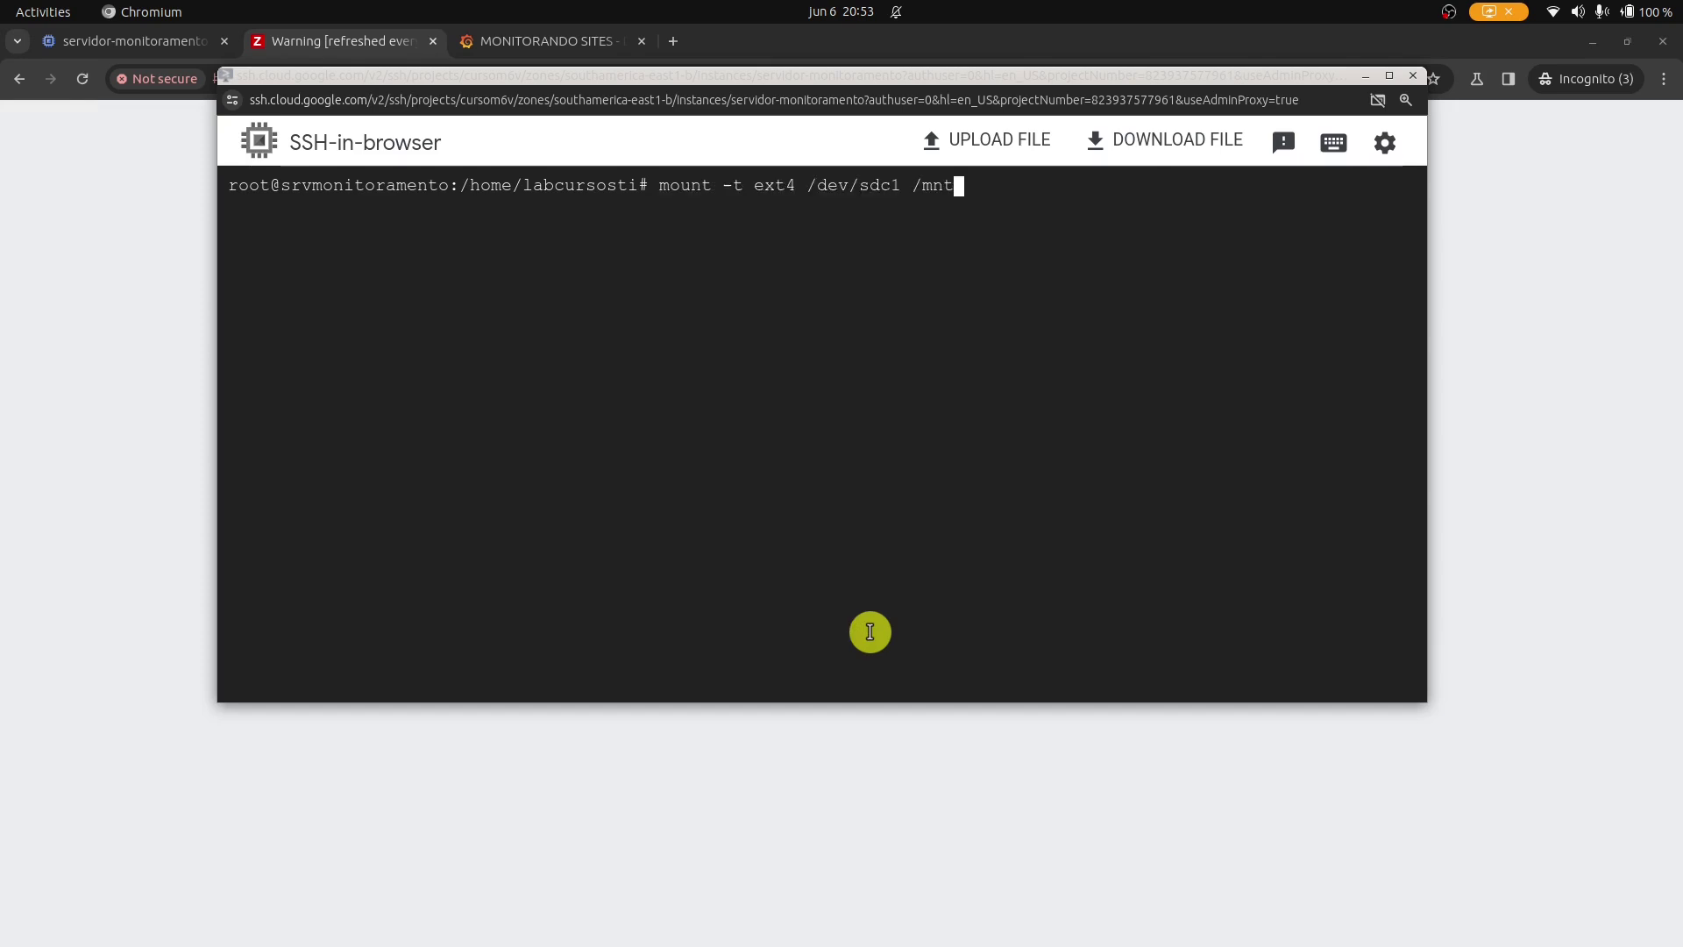
# Re-list filesystems and check the MySQL data files under /mnt/ with ls -lh.
pyautogui.press('Up')
pyautogui.press('Return')
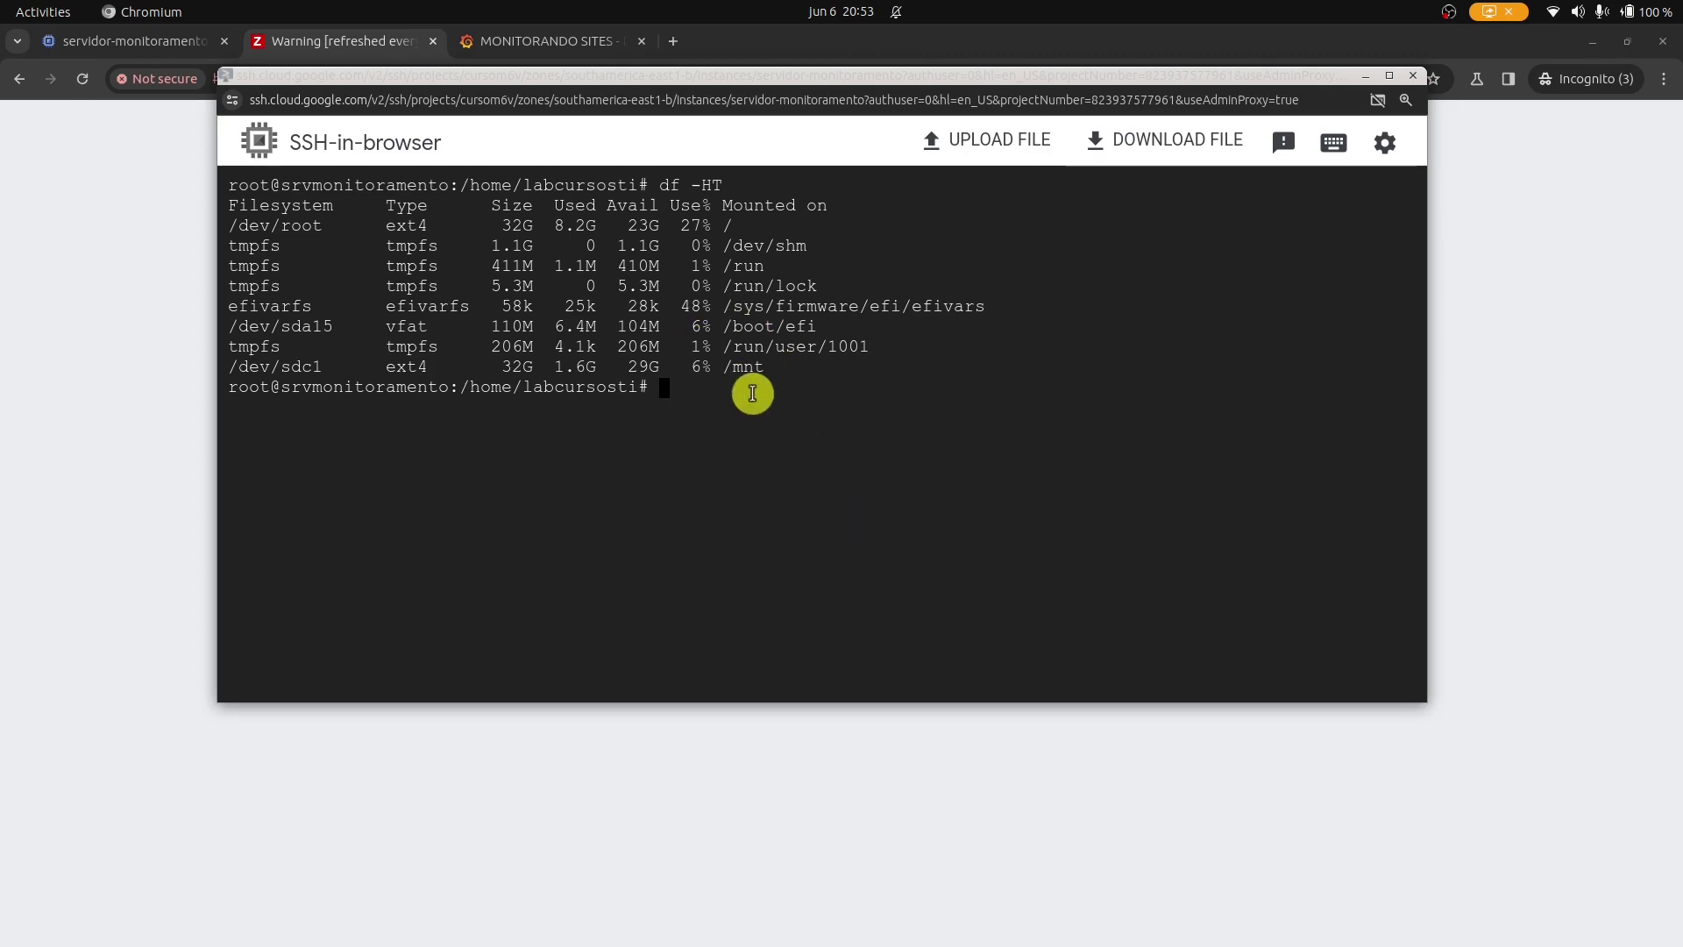
pyautogui.write('ls -lh /mnt/')
pyautogui.press('Return')
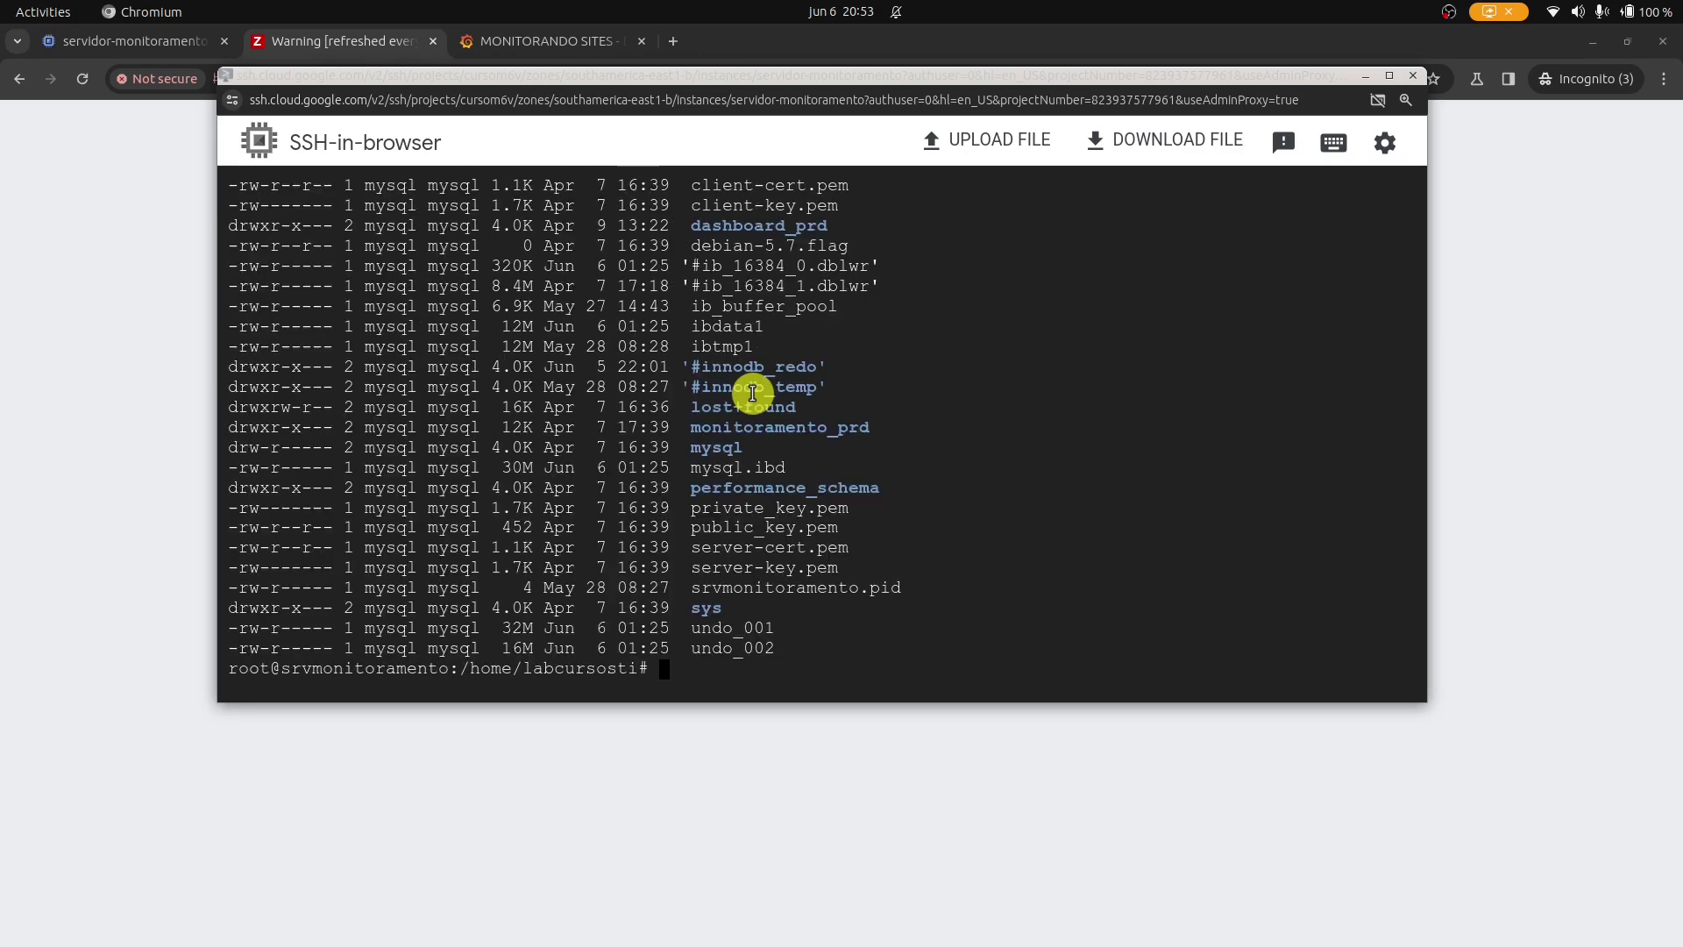
pyautogui.scroll(9, 754, 385)
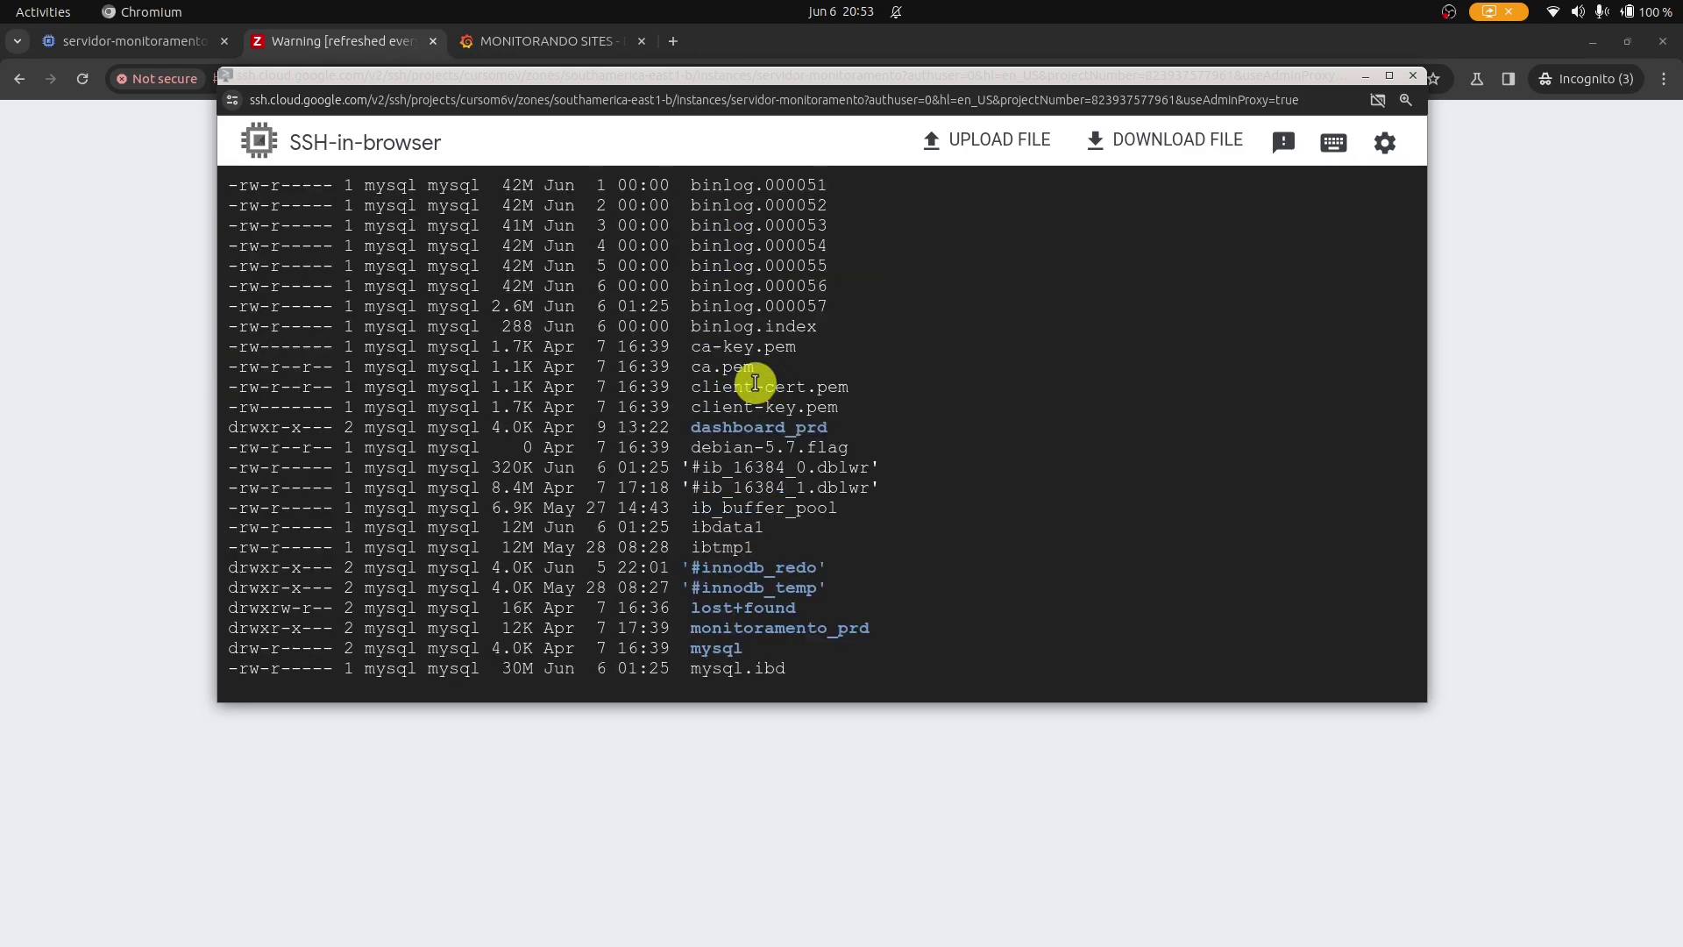
pyautogui.scroll(-7, 759, 381)
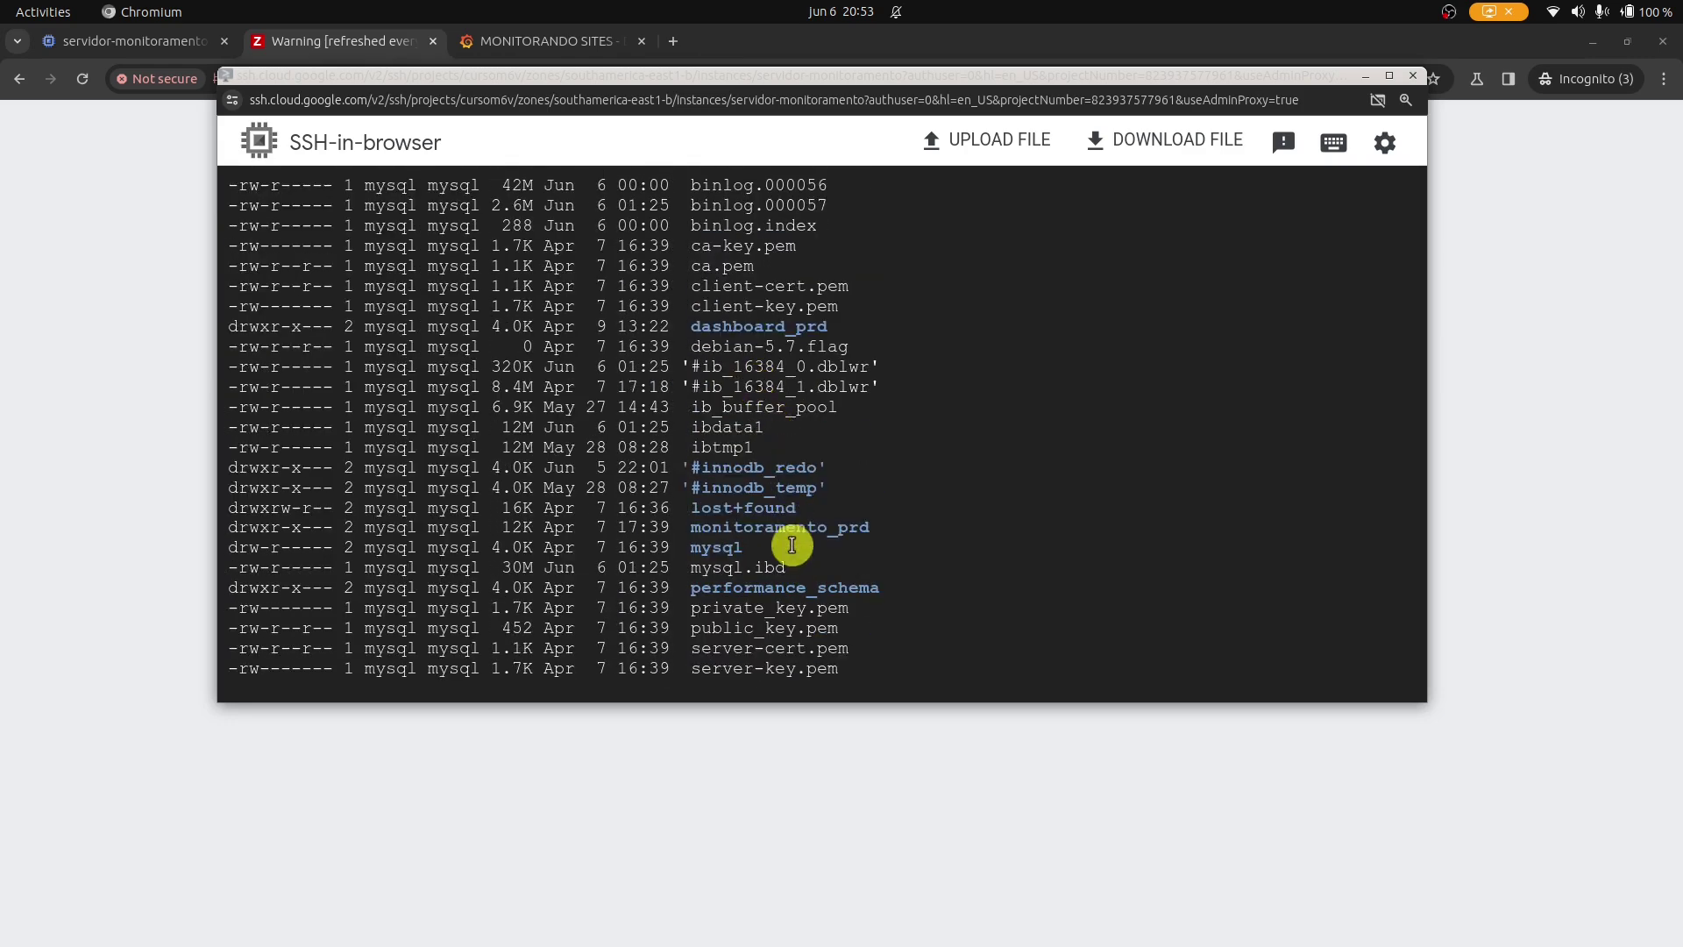
pyautogui.scroll(-2, 904, 543)
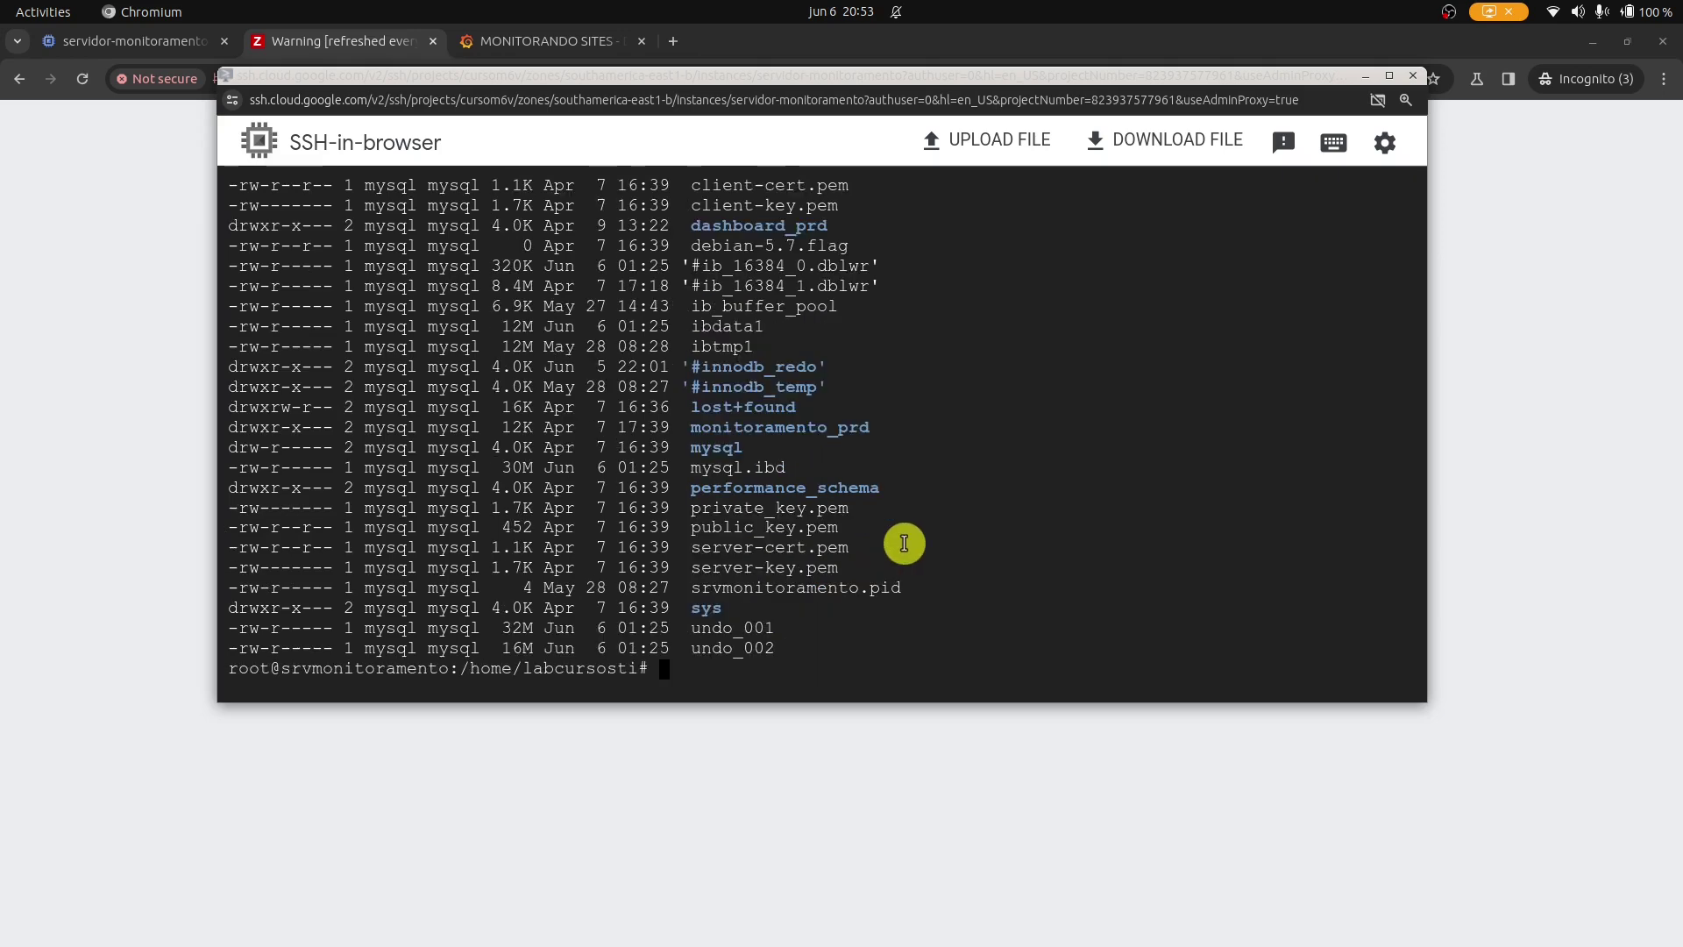
# Clear the terminal and unmount /mnt/.
pyautogui.hotkey('ctrl', 'l')
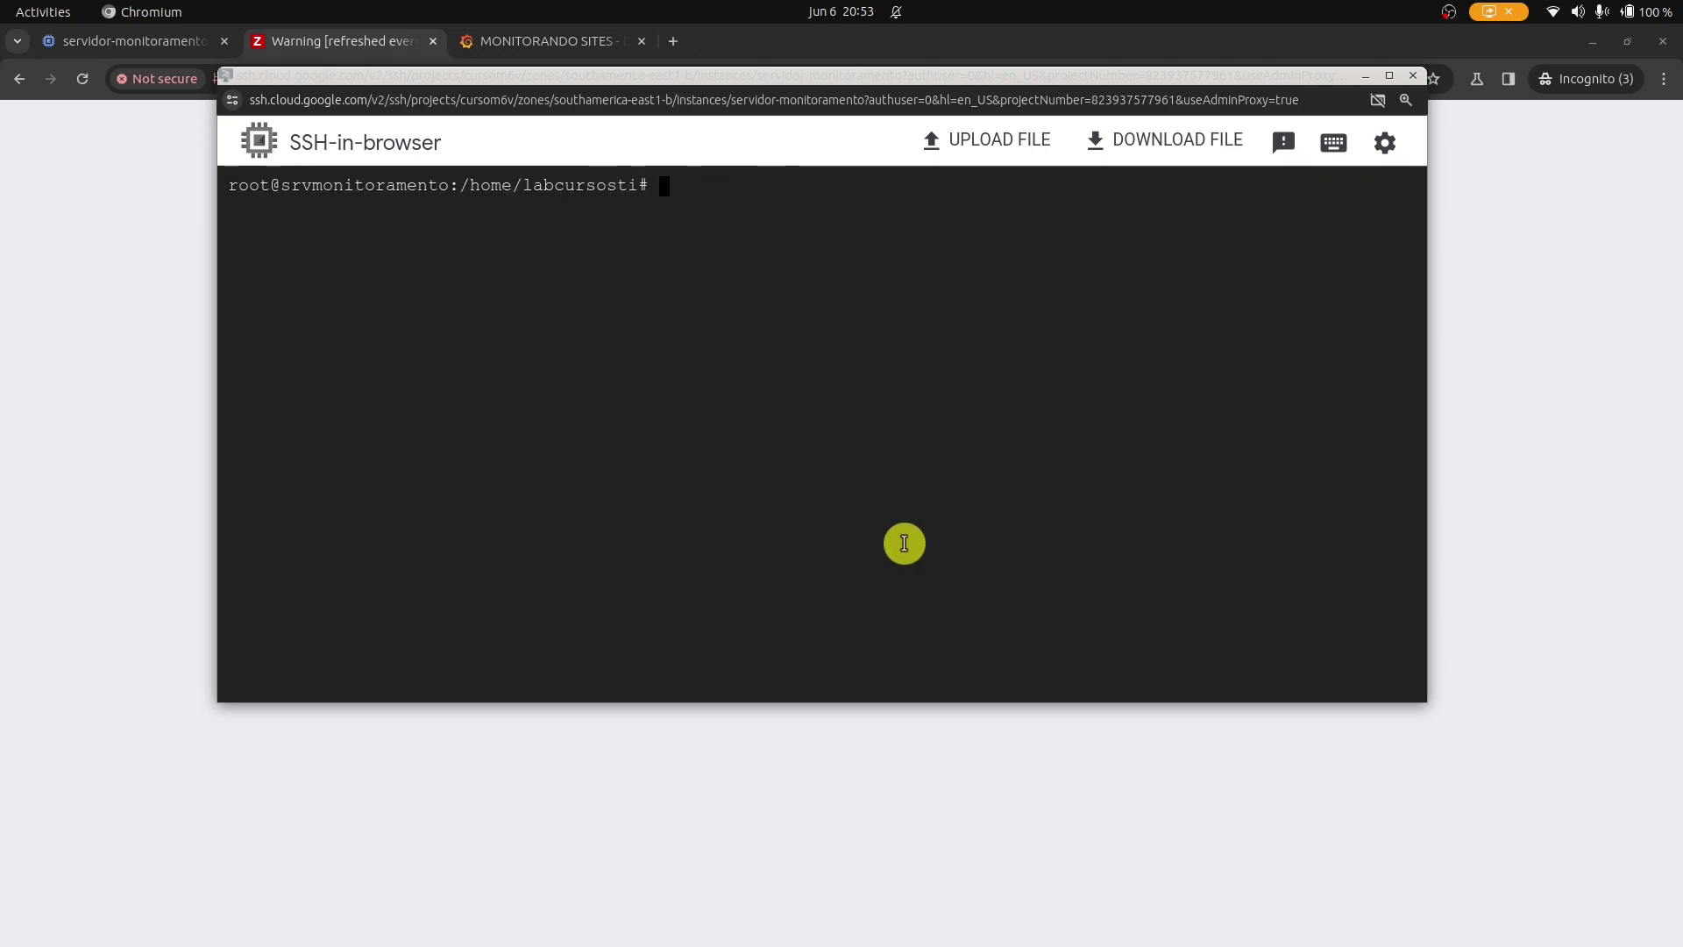
pyautogui.write('umount ')
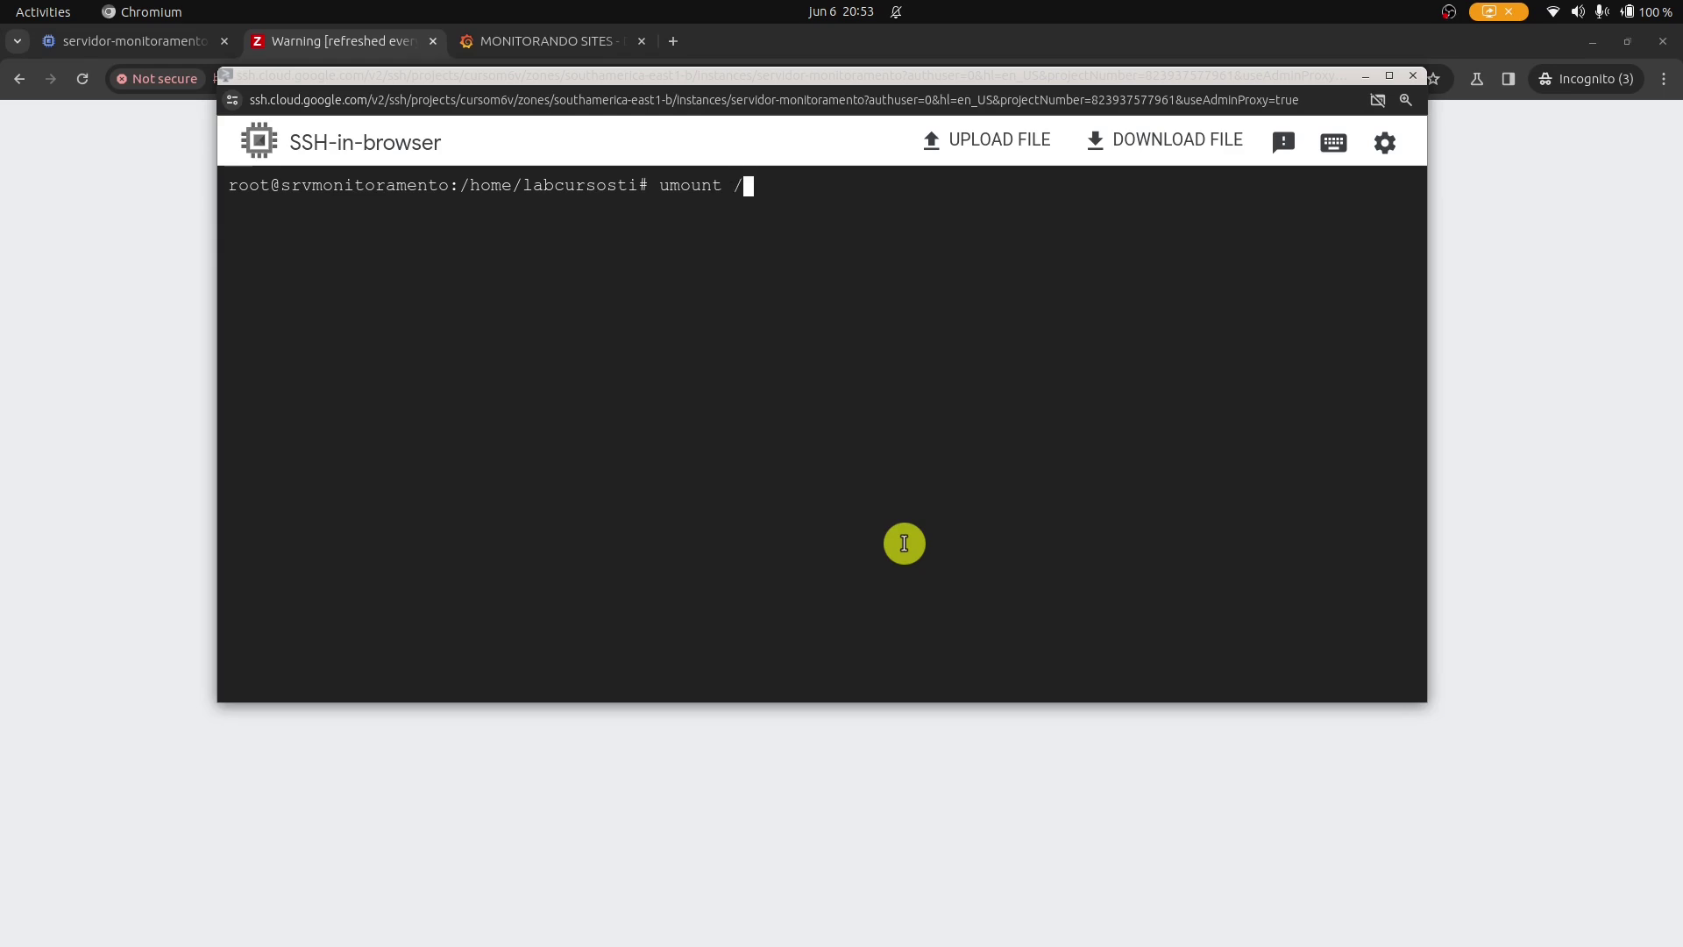
pyautogui.write('/mnt/')
pyautogui.press('Return')
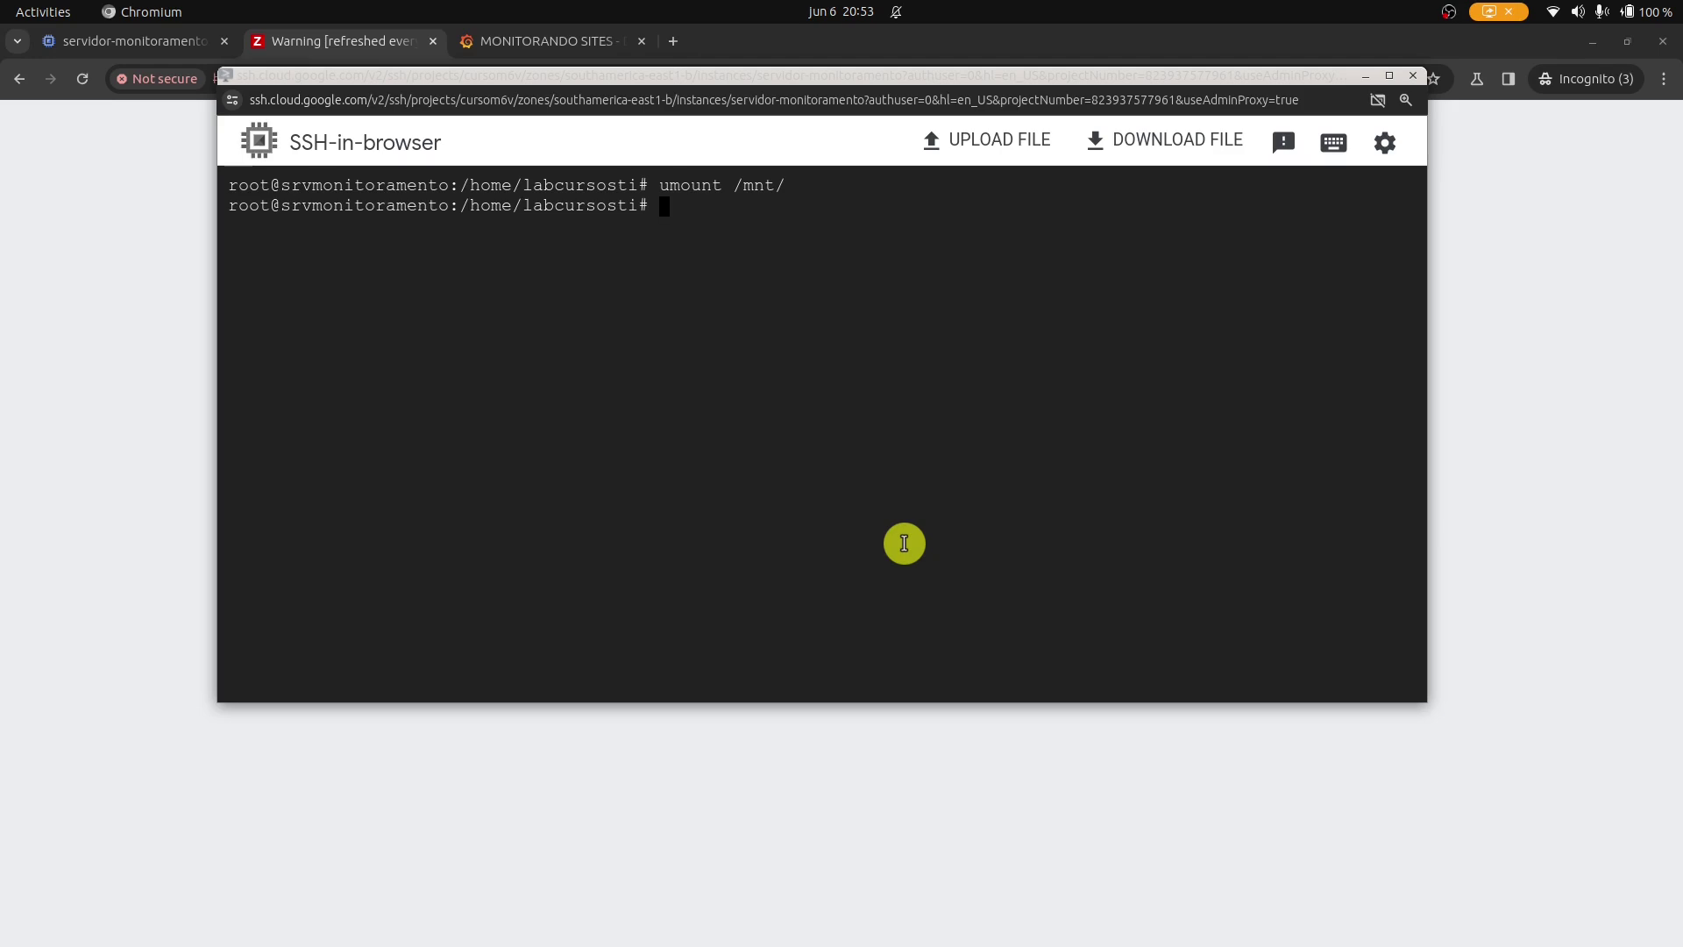
pyautogui.press('Return')
pyautogui.press('Return')
pyautogui.press('Return')
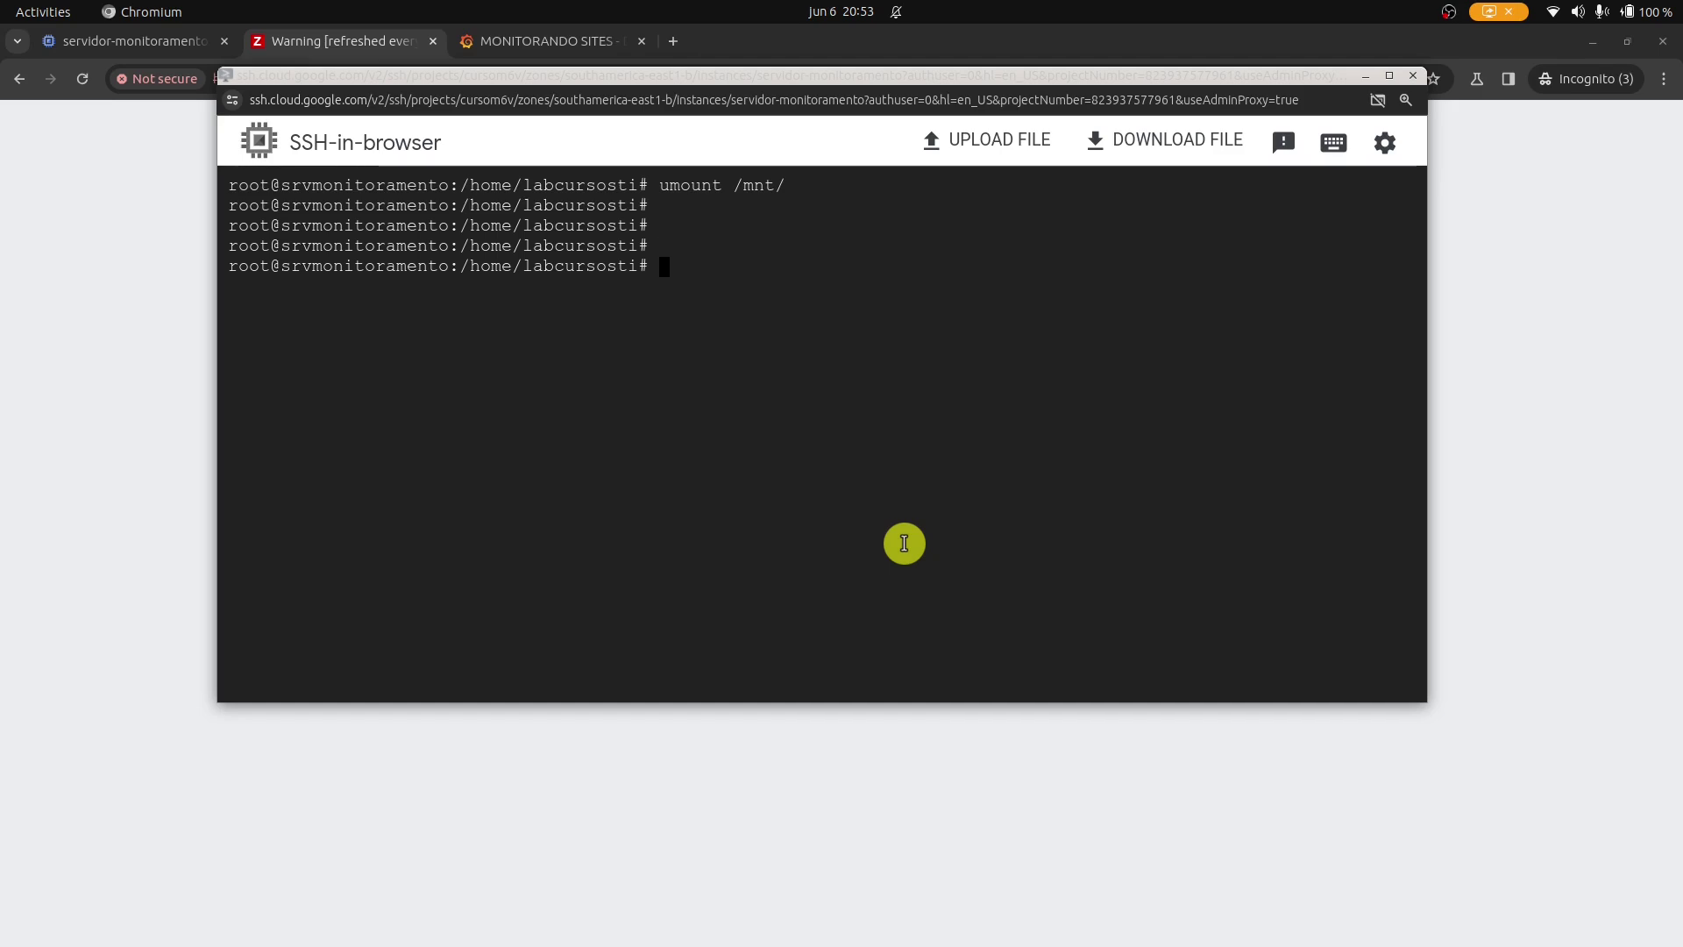
pyautogui.press('Up')
pyautogui.press('Up')
pyautogui.press('Up')
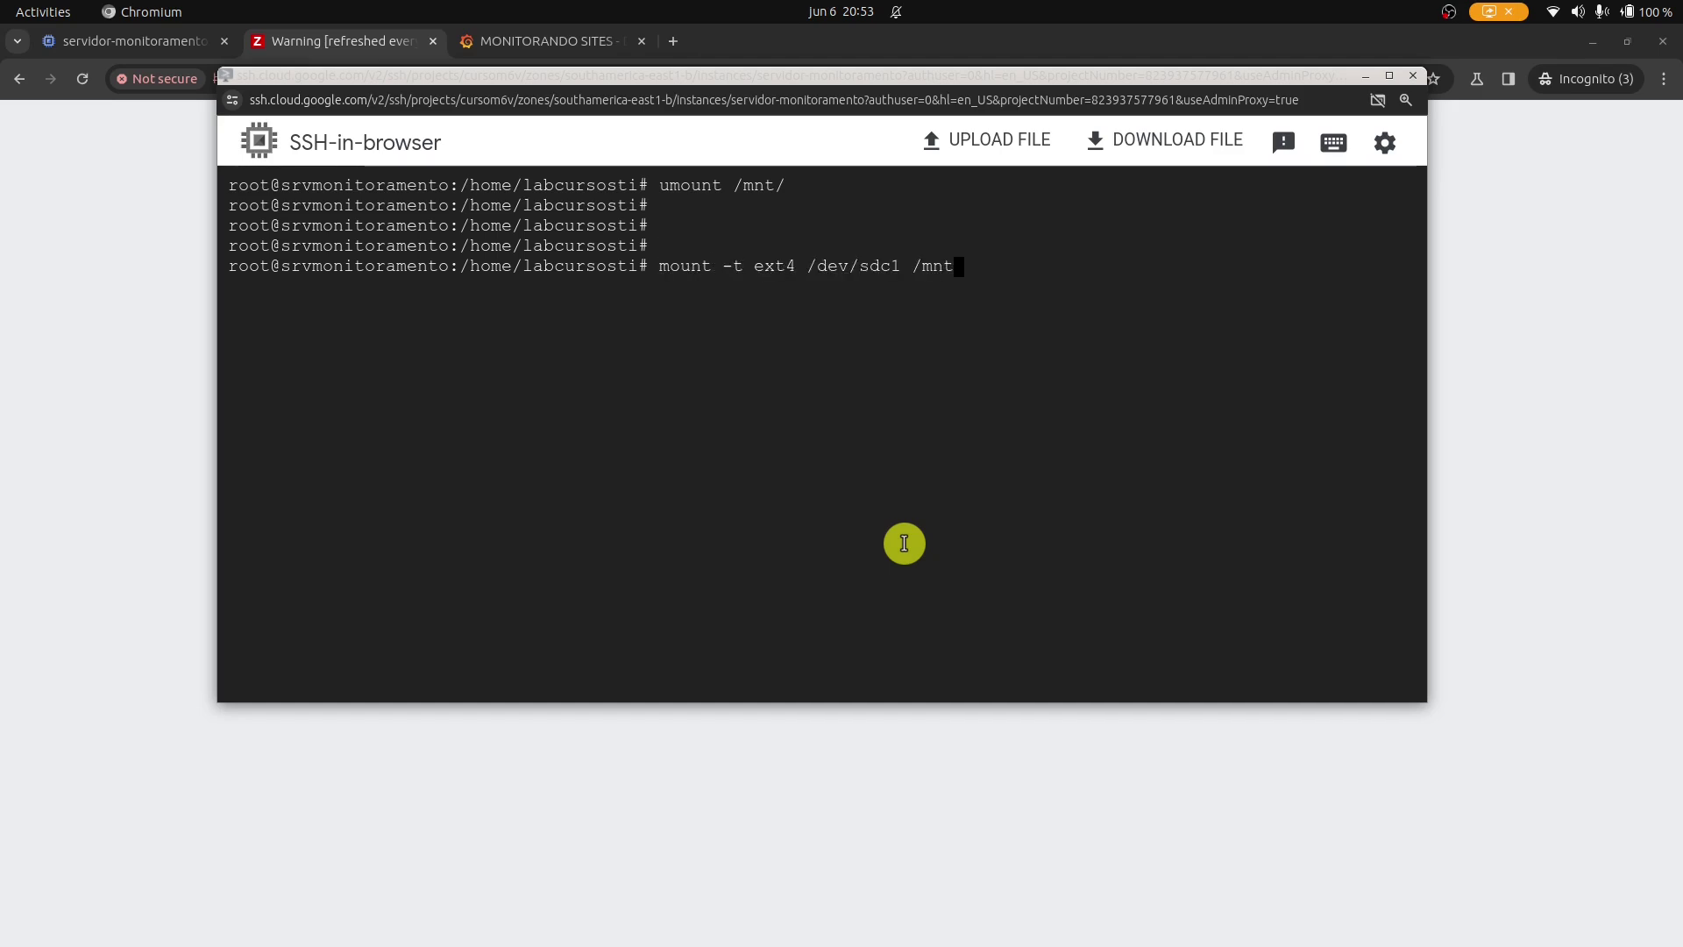
# Mount /dev/sdc1 as ext4 at /dados.
pyautogui.press('BackSpace')
pyautogui.press('BackSpace')
pyautogui.press('BackSpace')
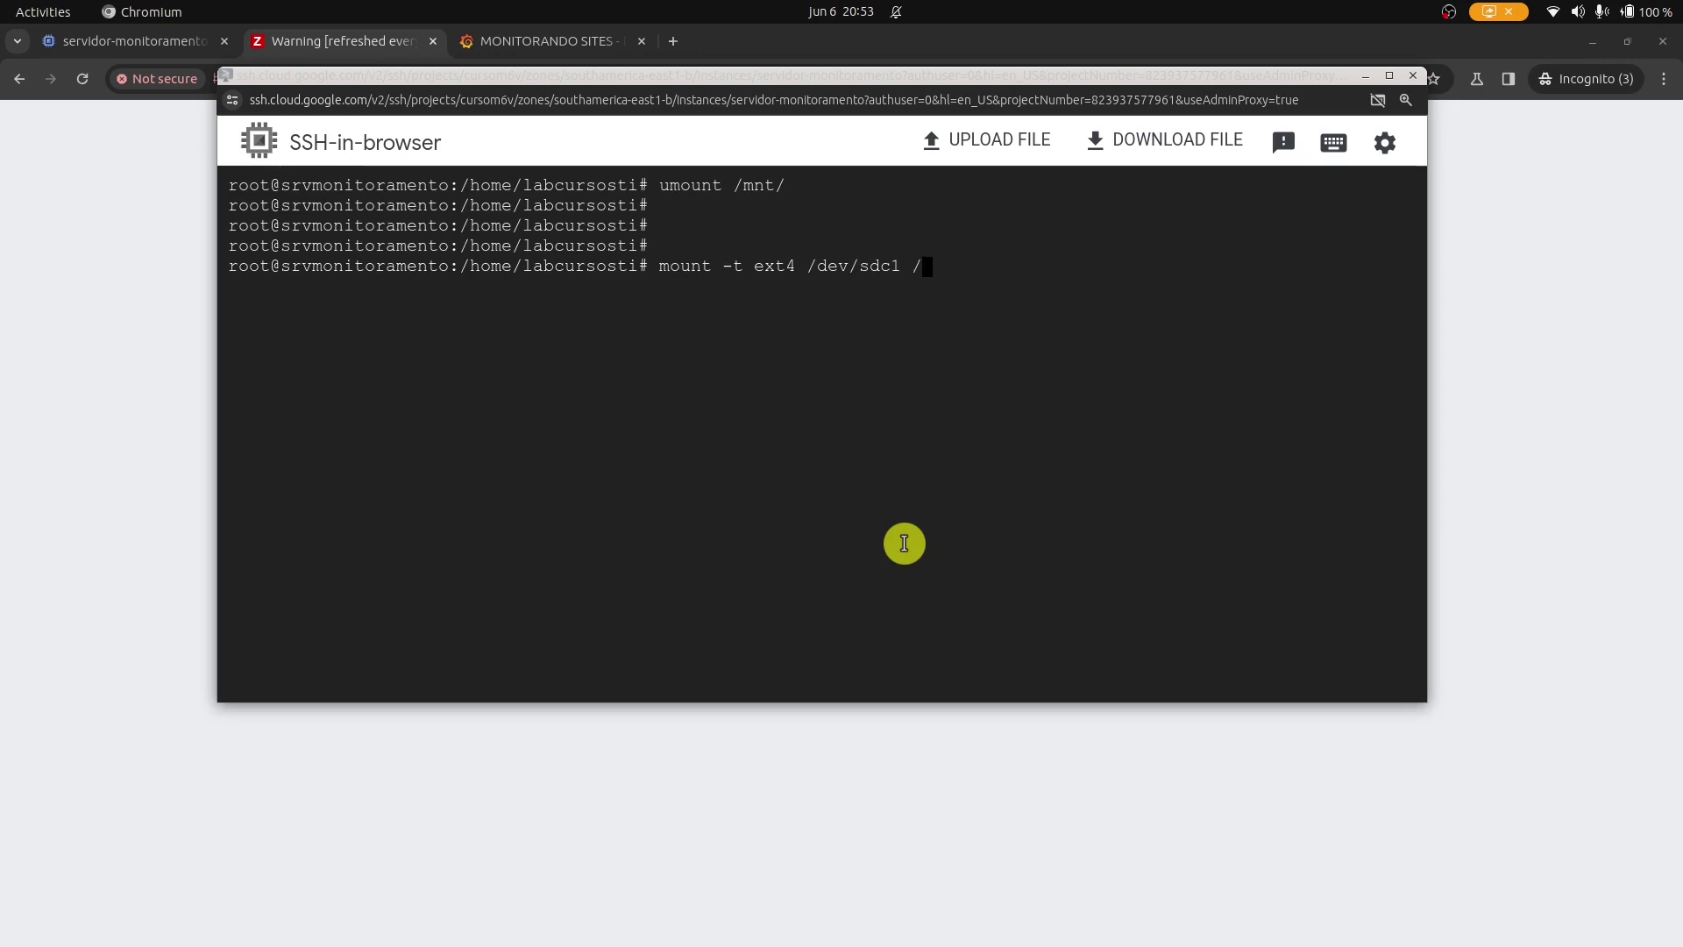
pyautogui.write('dados')
pyautogui.press('Return')
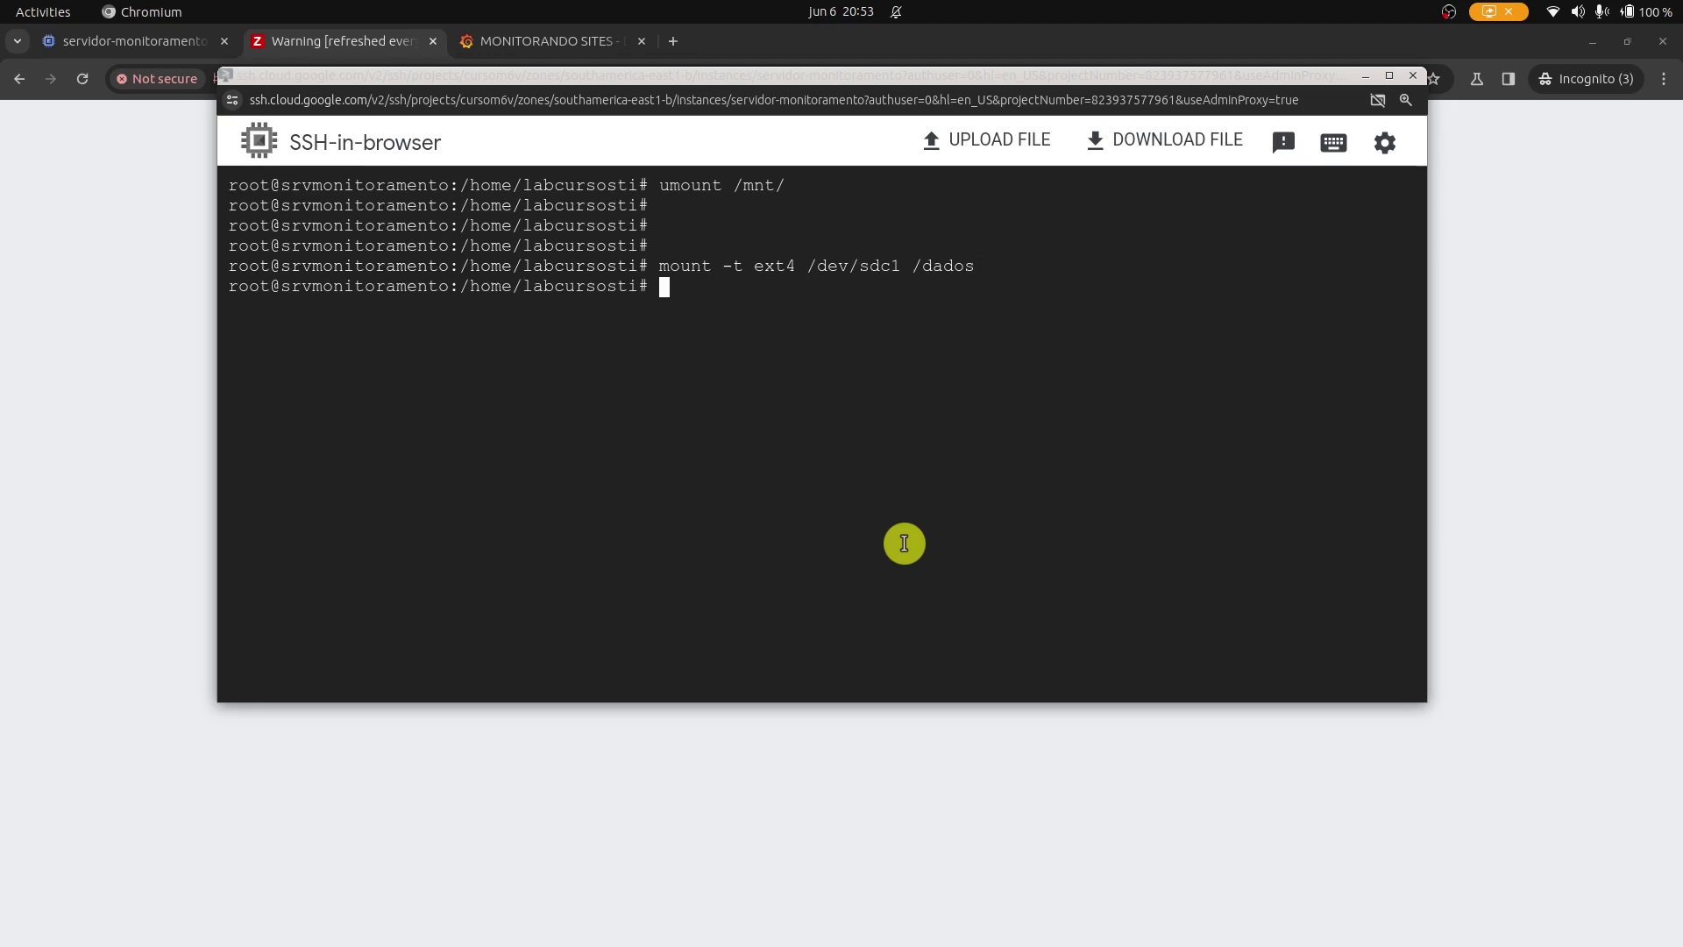
pyautogui.press('Return')
pyautogui.press('Return')
pyautogui.press('Return')
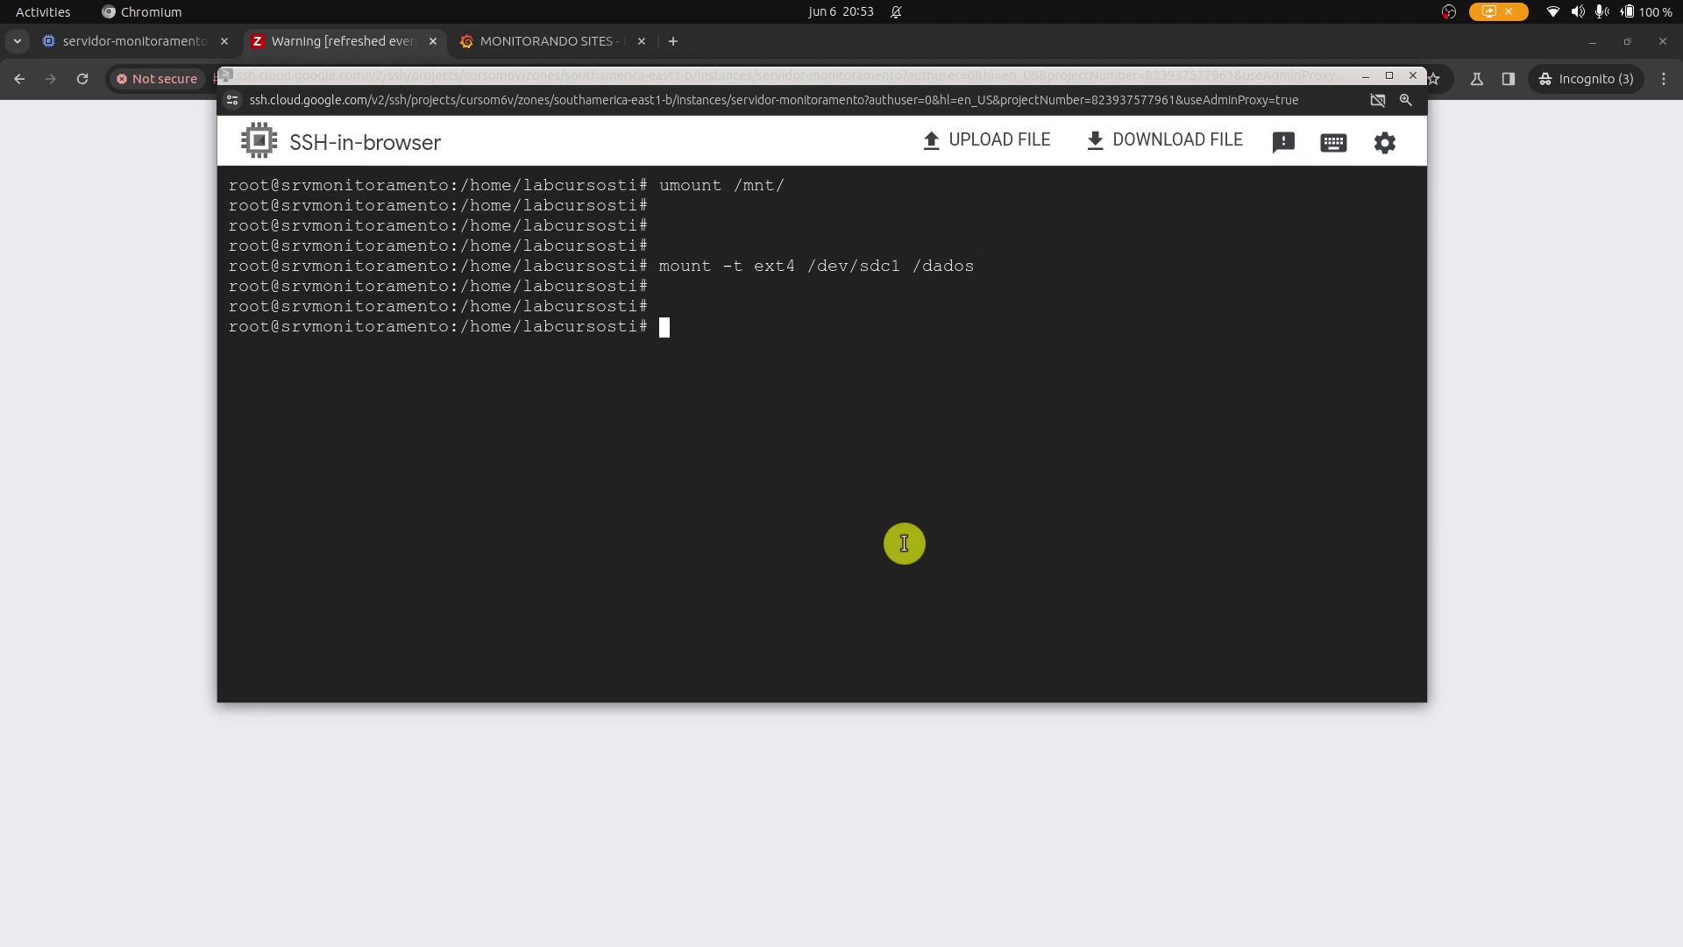
# Confirm the 30G mount with df -h and the MySQL files via ls -lh /dados/, then clear.
pyautogui.write('df -h')
pyautogui.press('Return')
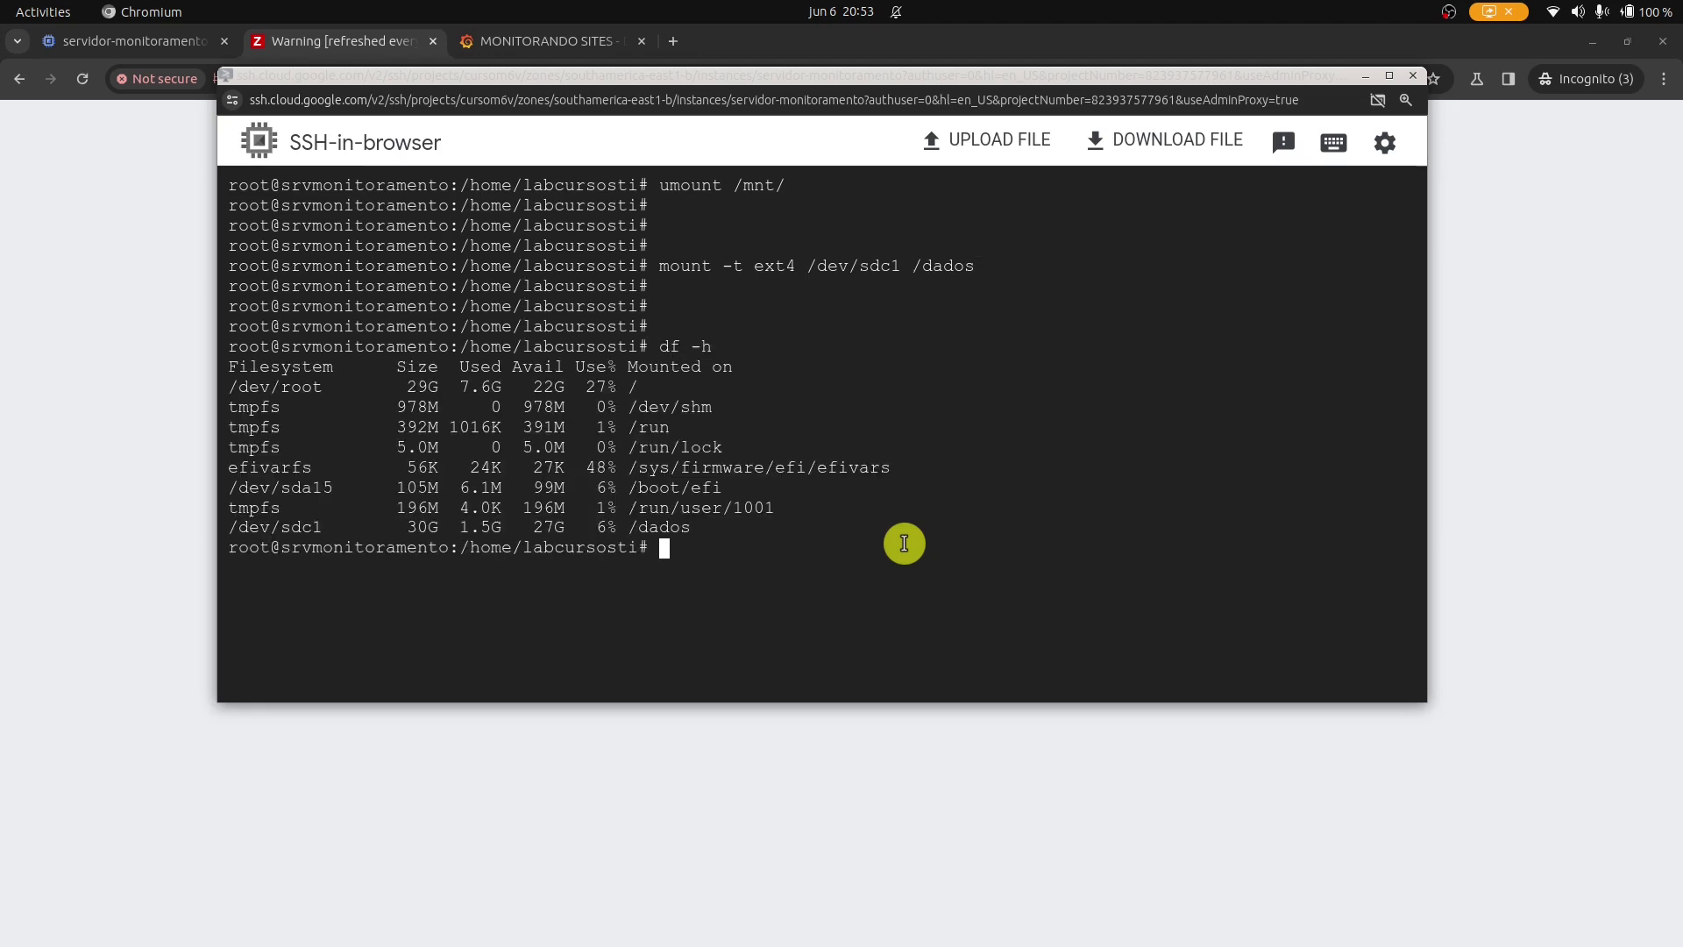
pyautogui.write('ls -lh /dados/')
pyautogui.press('Return')
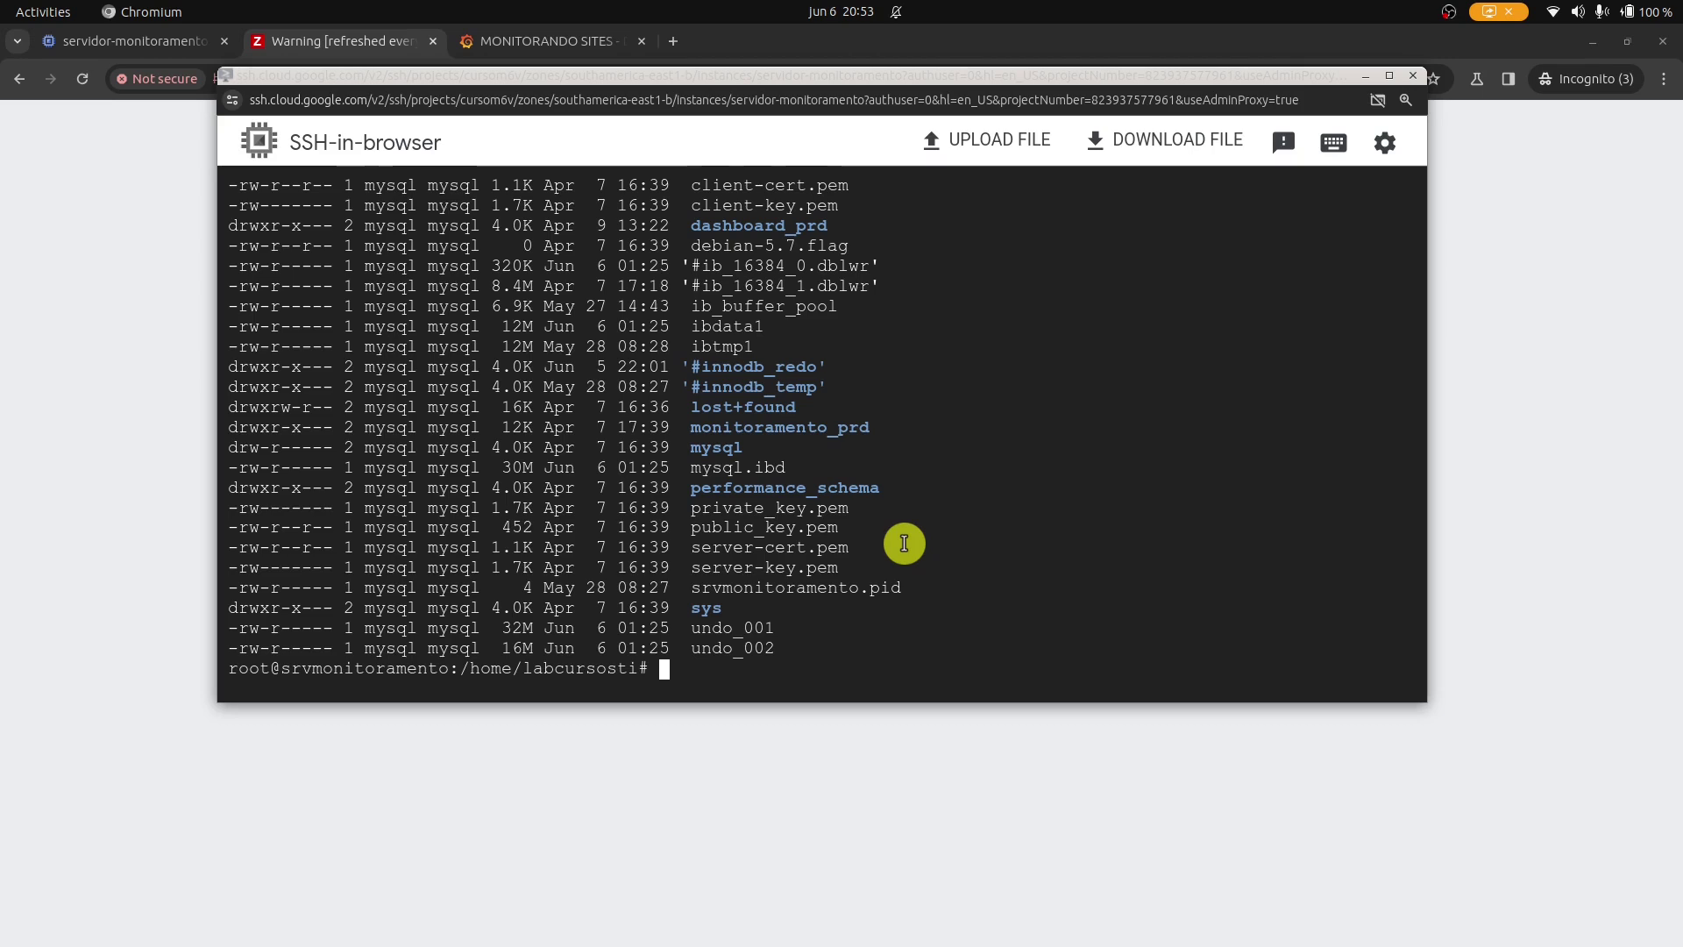
pyautogui.hotkey('ctrl', 'l')
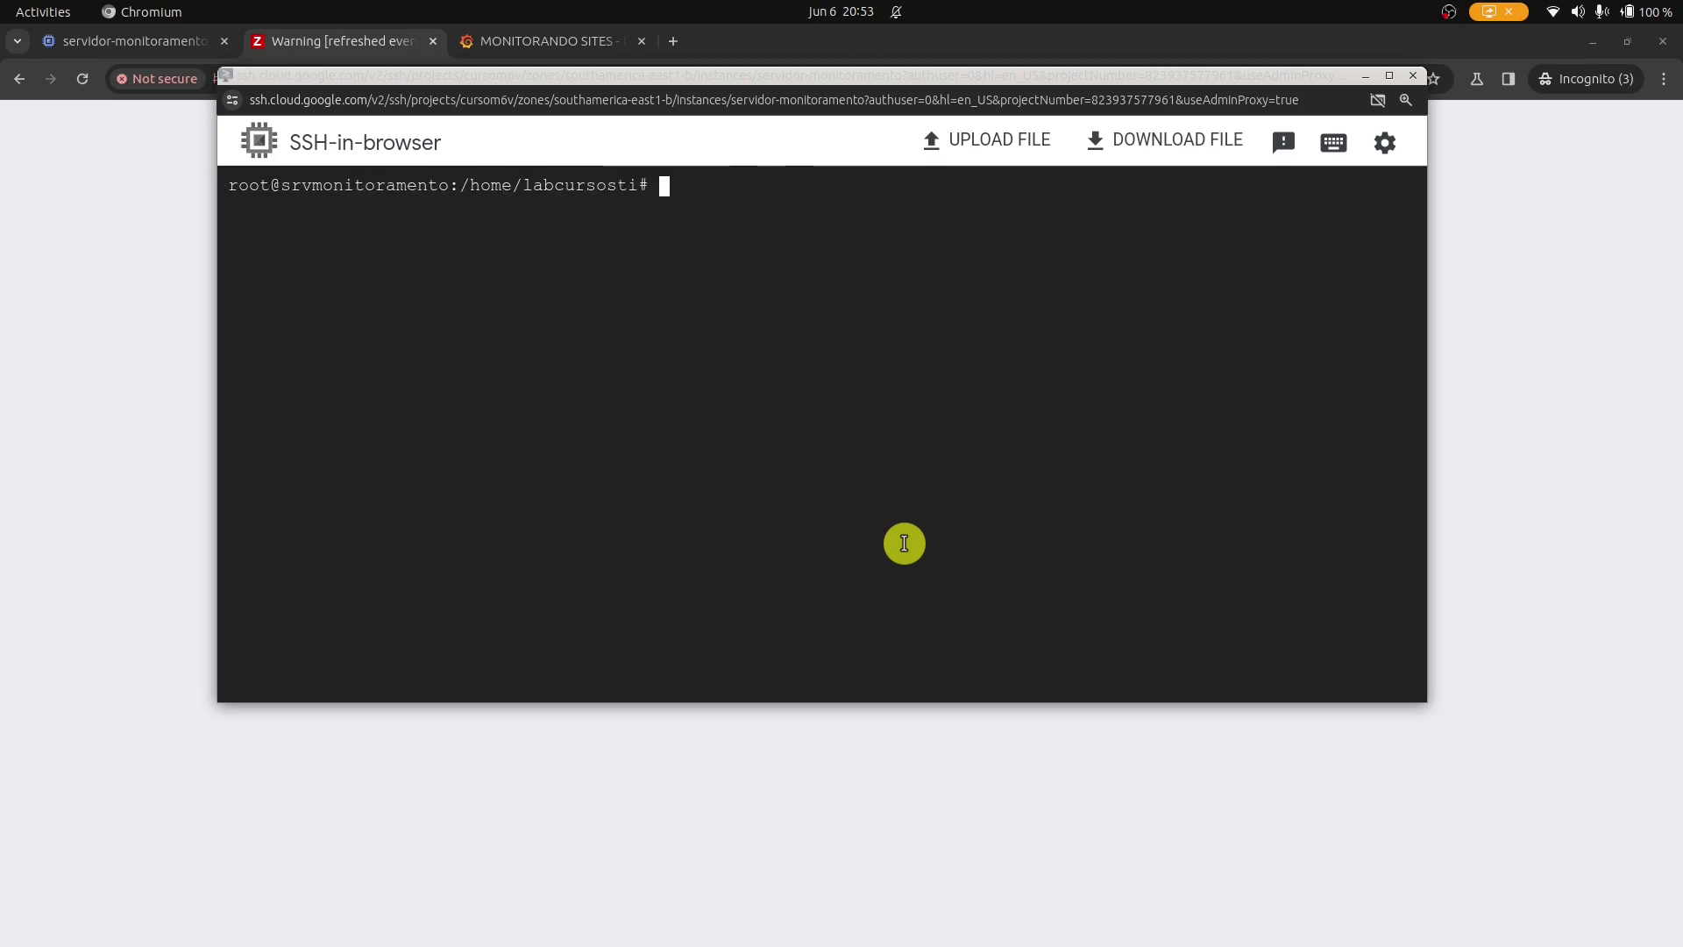
# Start the MySQL service and check its status.
pyautogui.write('service mysql start')
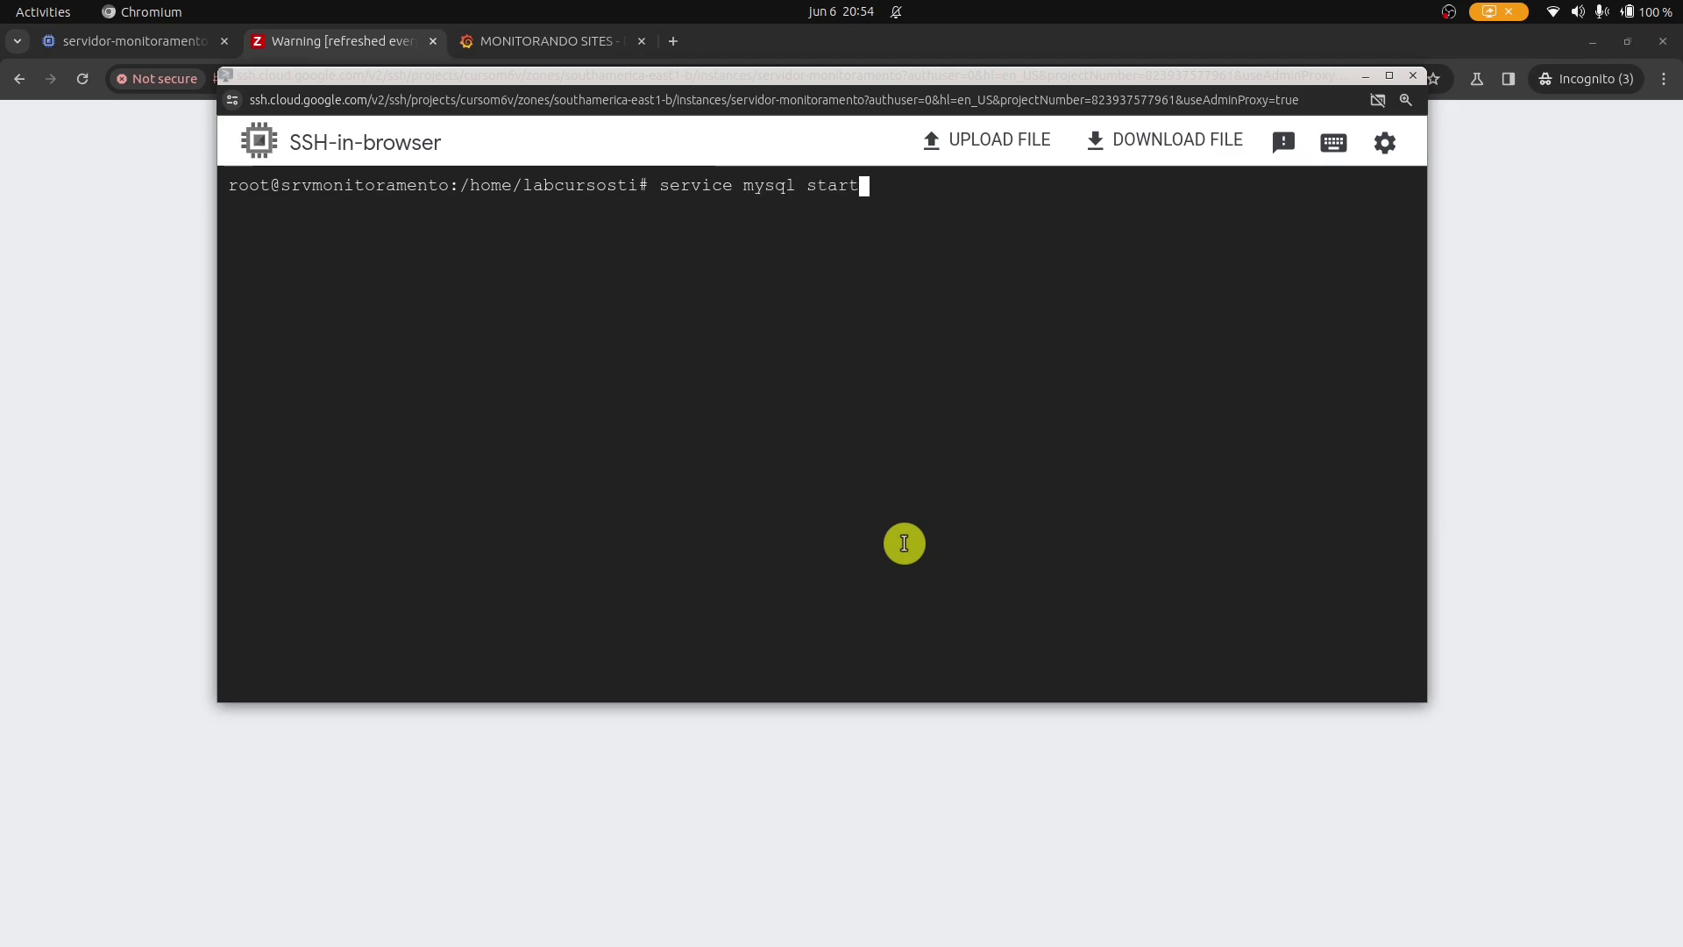
pyautogui.press('Return')
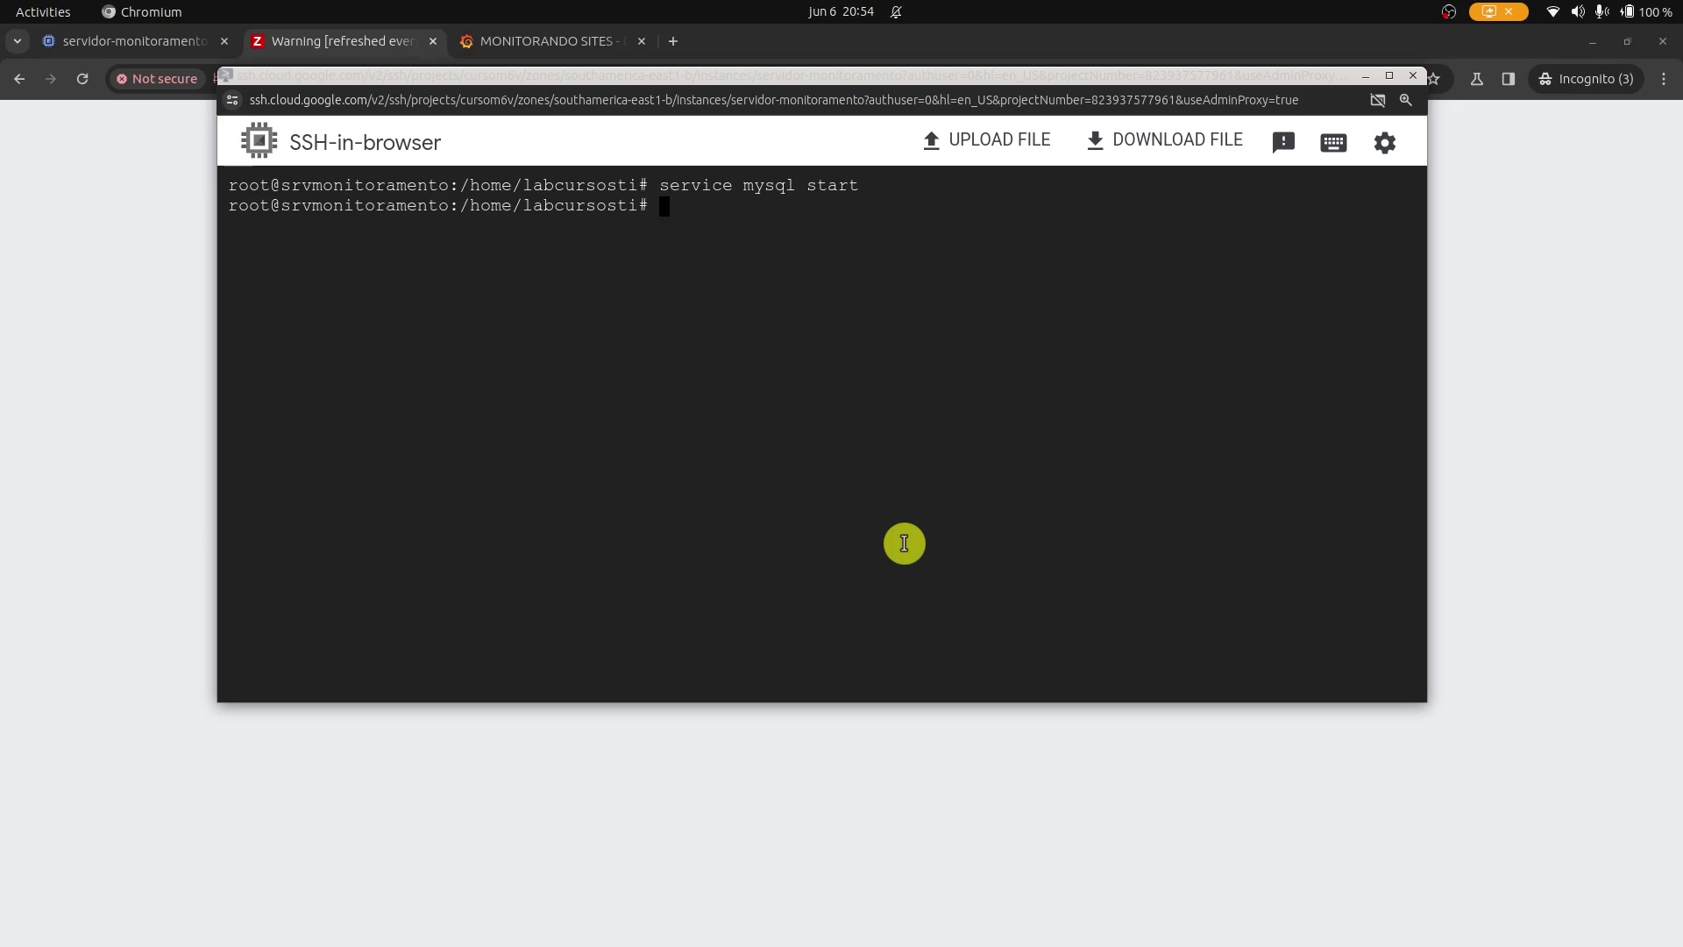
pyautogui.press('Up')
pyautogui.press('BackSpace')
pyautogui.press('BackSpace')
pyautogui.write('tus')
pyautogui.press('Return')
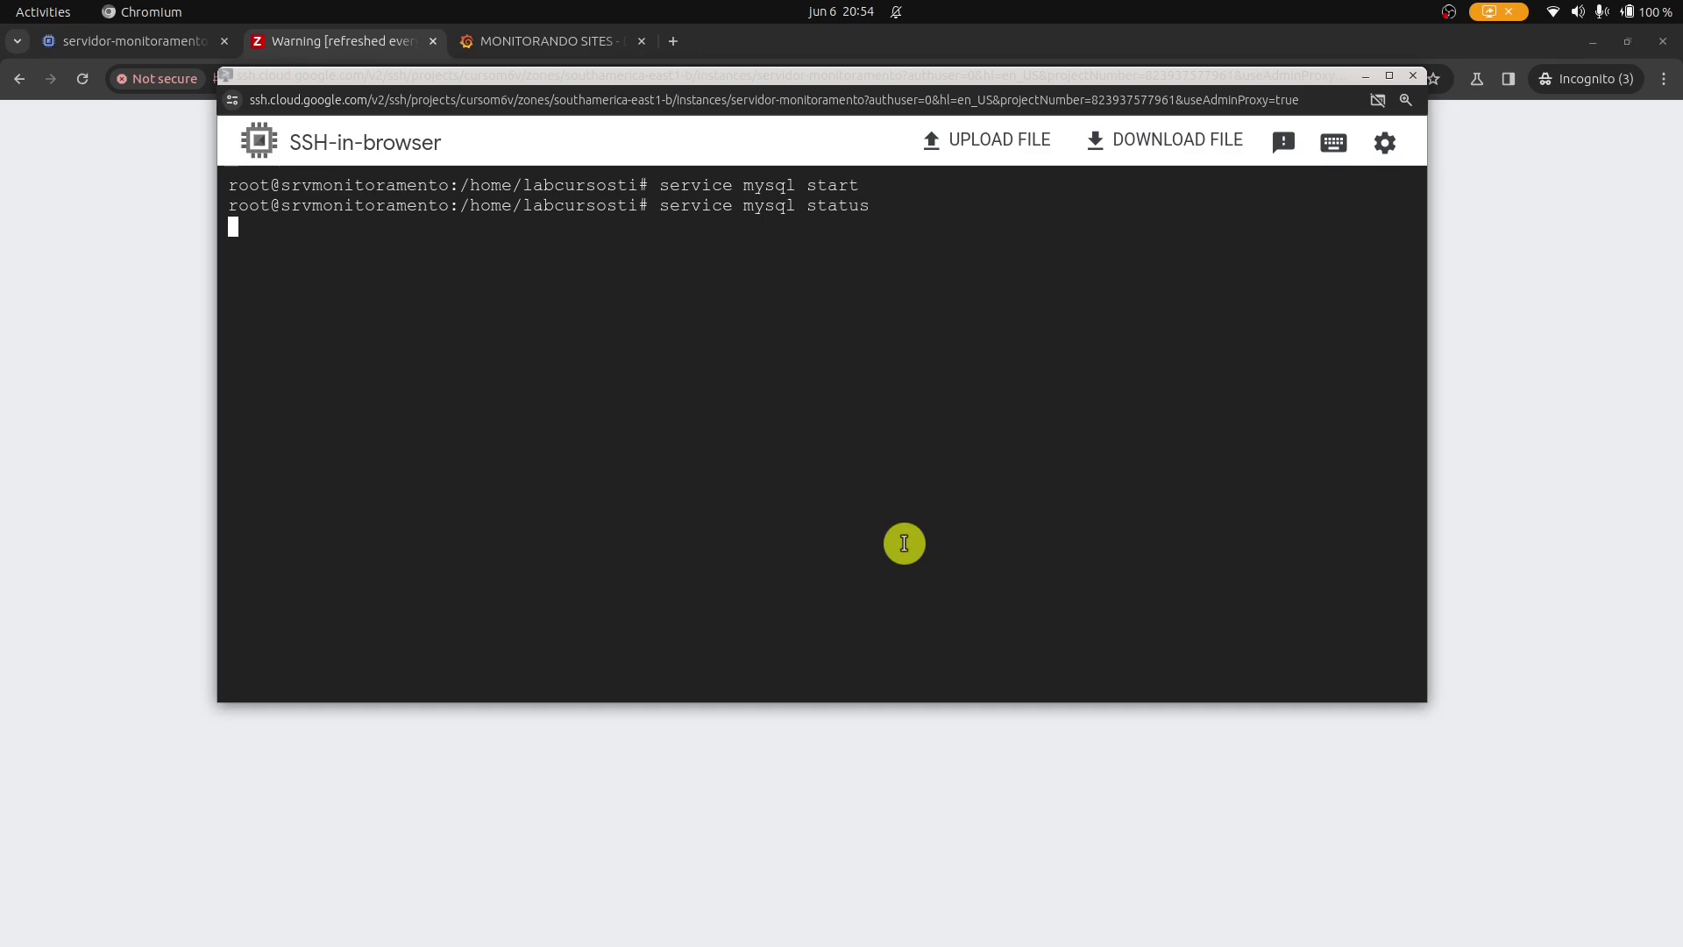
# Start the grafana-server service and clear the terminal.
pyautogui.press('Up')
pyautogui.press('BackSpace')
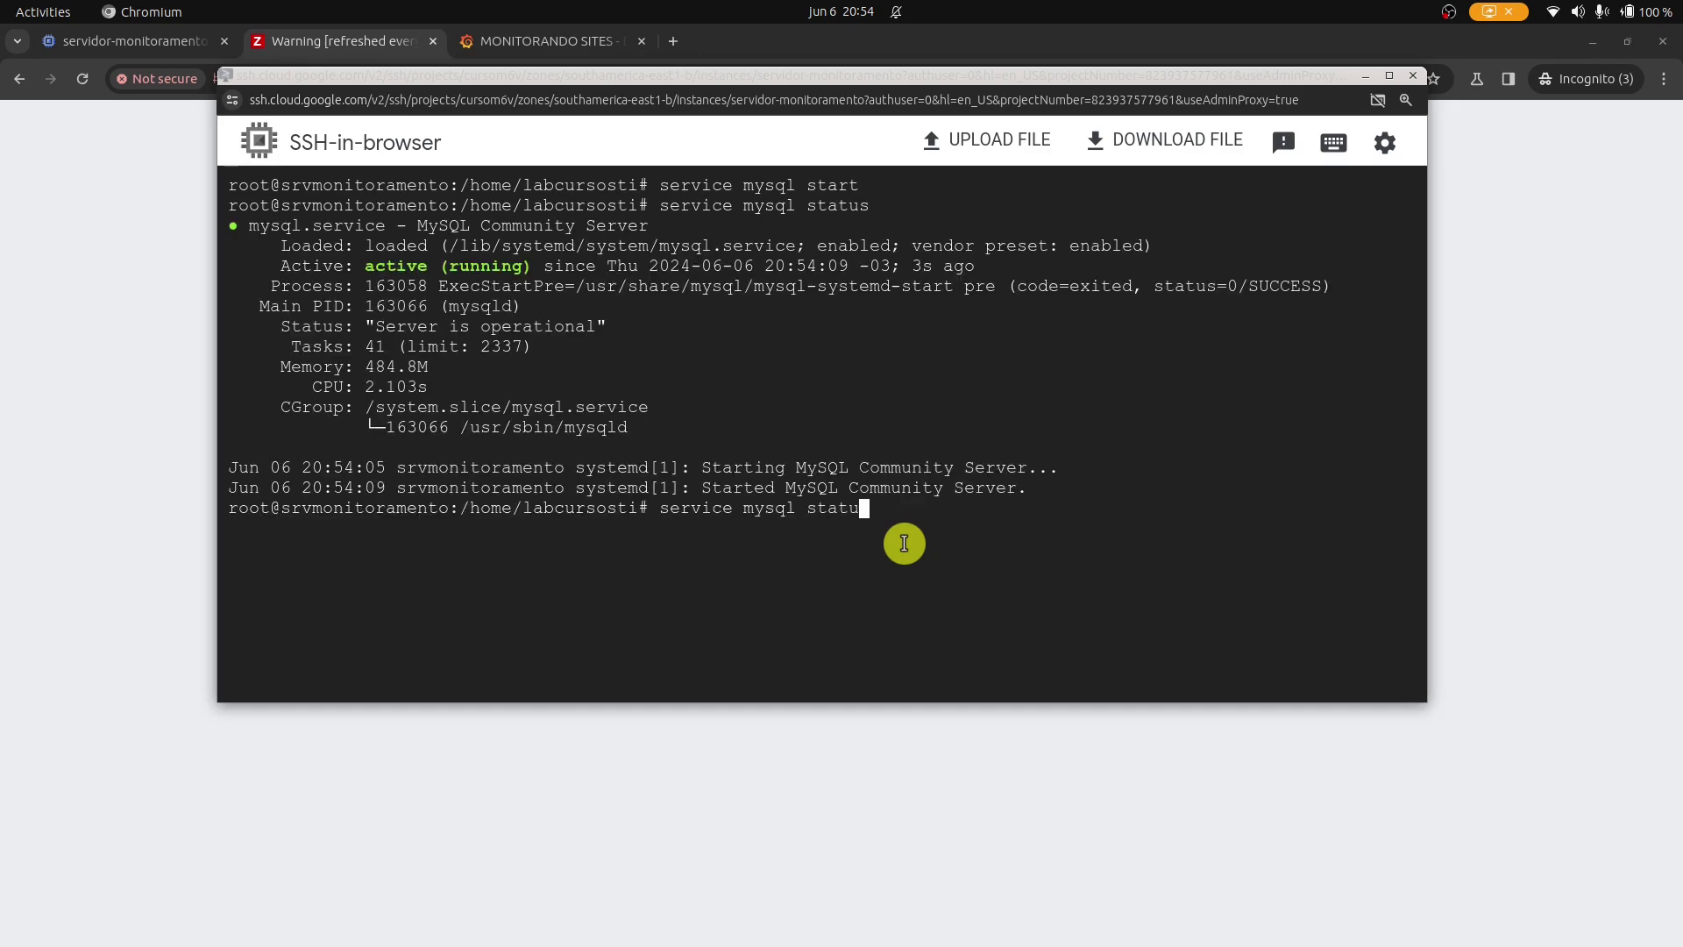
pyautogui.press('BackSpace')
pyautogui.press('BackSpace')
pyautogui.press('BackSpace')
pyautogui.press('BackSpace')
pyautogui.press('BackSpace')
pyautogui.press('BackSpace')
pyautogui.press('BackSpace')
pyautogui.press('BackSpace')
pyautogui.write('grafa')
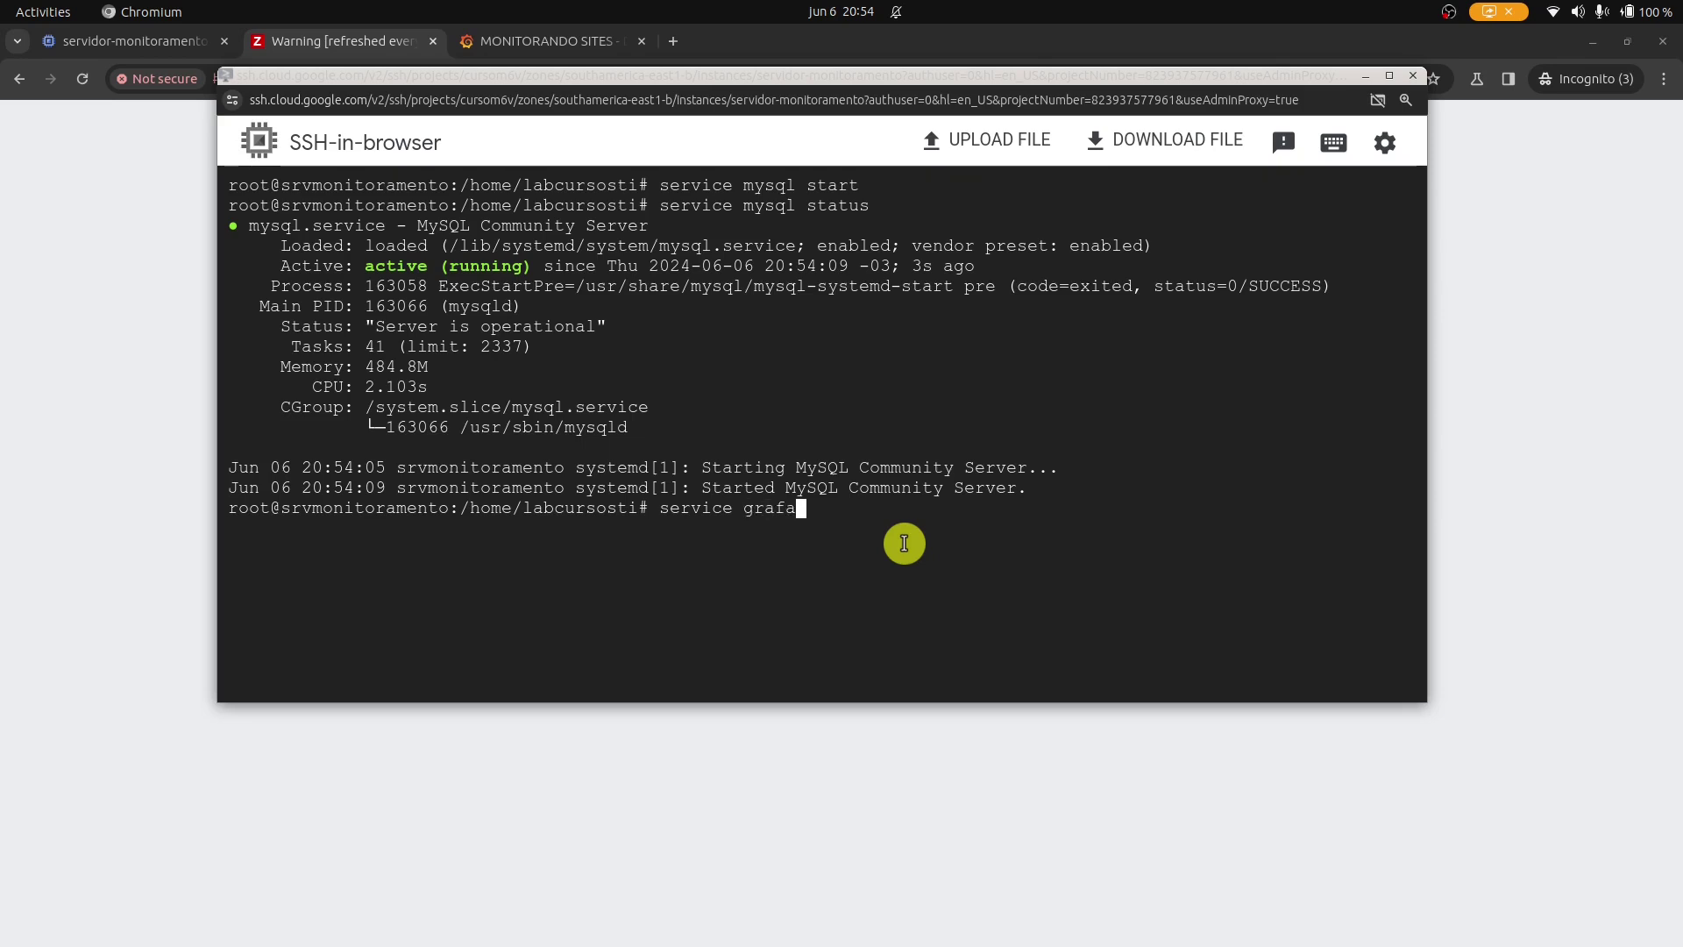
pyautogui.write('na-ser')
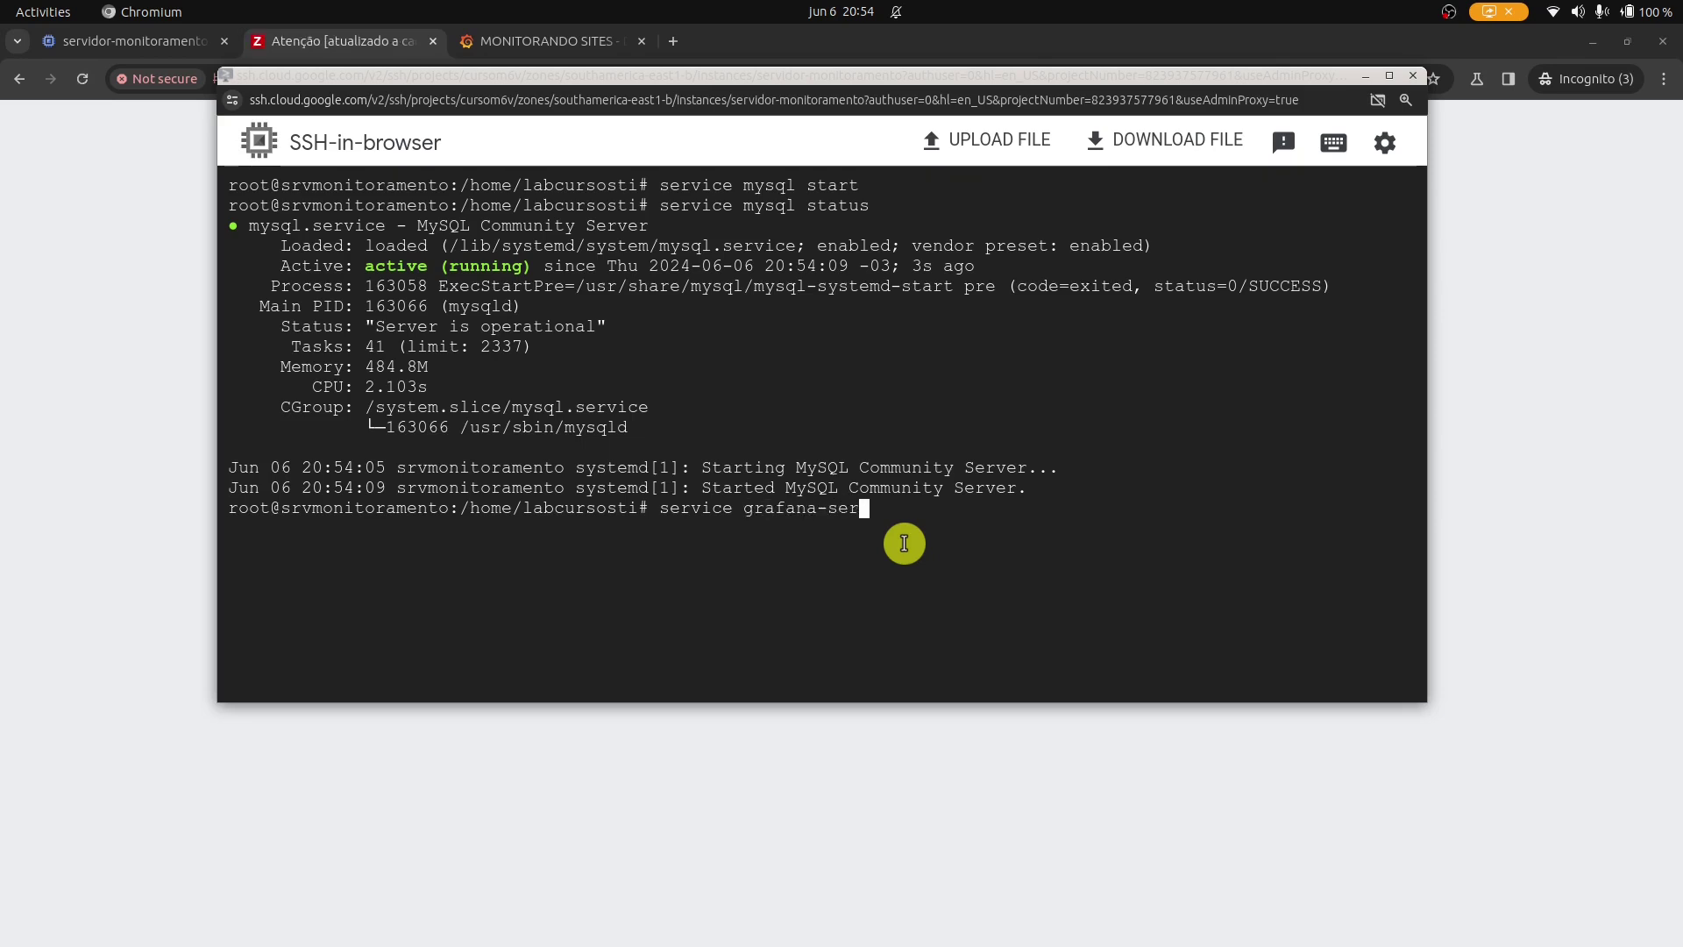
pyautogui.write('ver start')
pyautogui.press('Return')
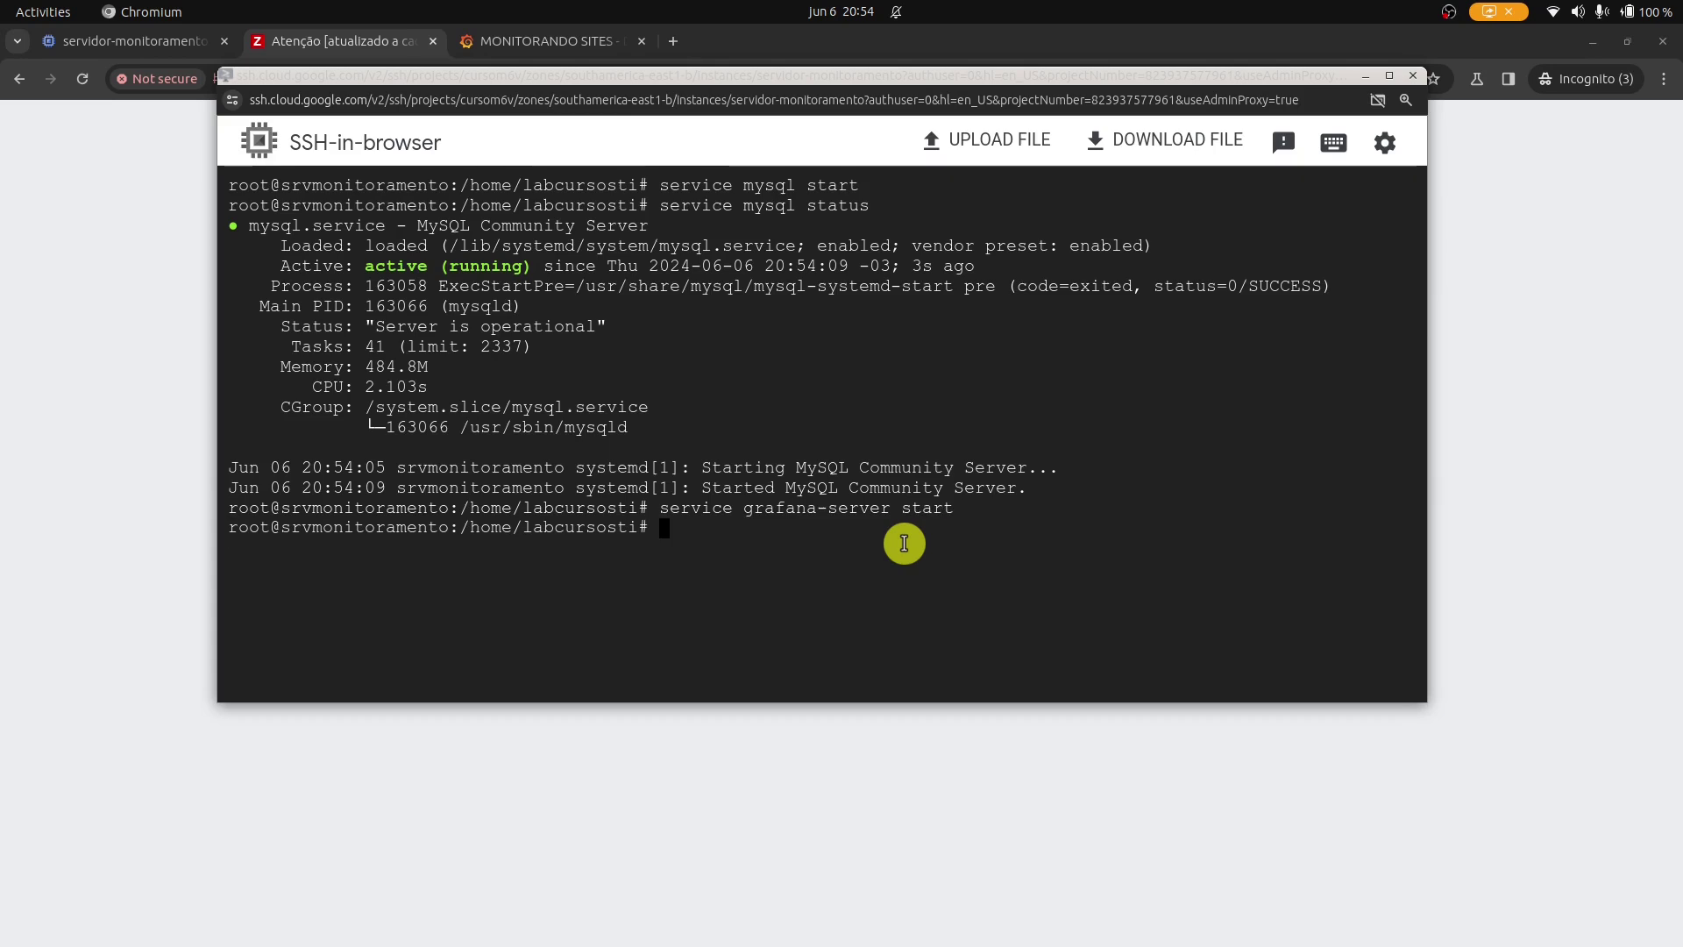
pyautogui.hotkey('ctrl', 'l')
# Start zabbix-server, confirm it is active (running), then return to the Zabbix page full screen.
pyautogui.press('Up')
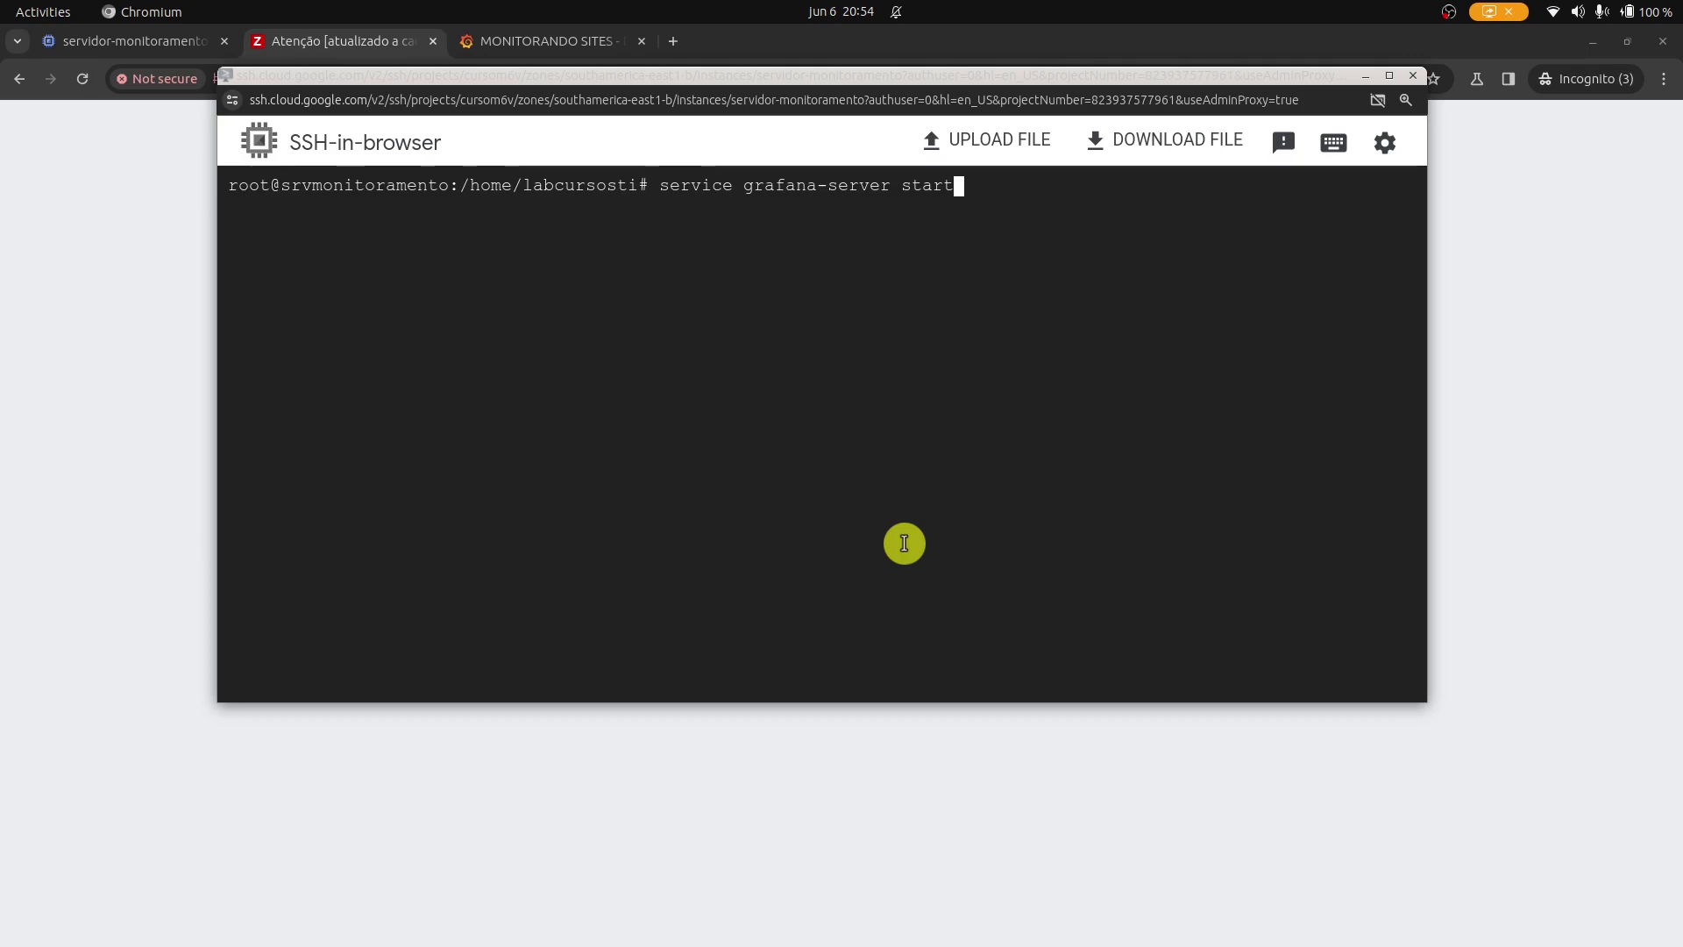
pyautogui.press('BackSpace')
pyautogui.press('BackSpace')
pyautogui.press('BackSpace')
pyautogui.press('BackSpace')
pyautogui.press('BackSpace')
pyautogui.press('BackSpace')
pyautogui.press('BackSpace')
pyautogui.press('BackSpace')
pyautogui.press('BackSpace')
pyautogui.press('BackSpace')
pyautogui.press('BackSpace')
pyautogui.press('BackSpace')
pyautogui.press('BackSpace')
pyautogui.press('BackSpace')
pyautogui.press('BackSpace')
pyautogui.press('BackSpace')
pyautogui.press('BackSpace')
pyautogui.press('BackSpace')
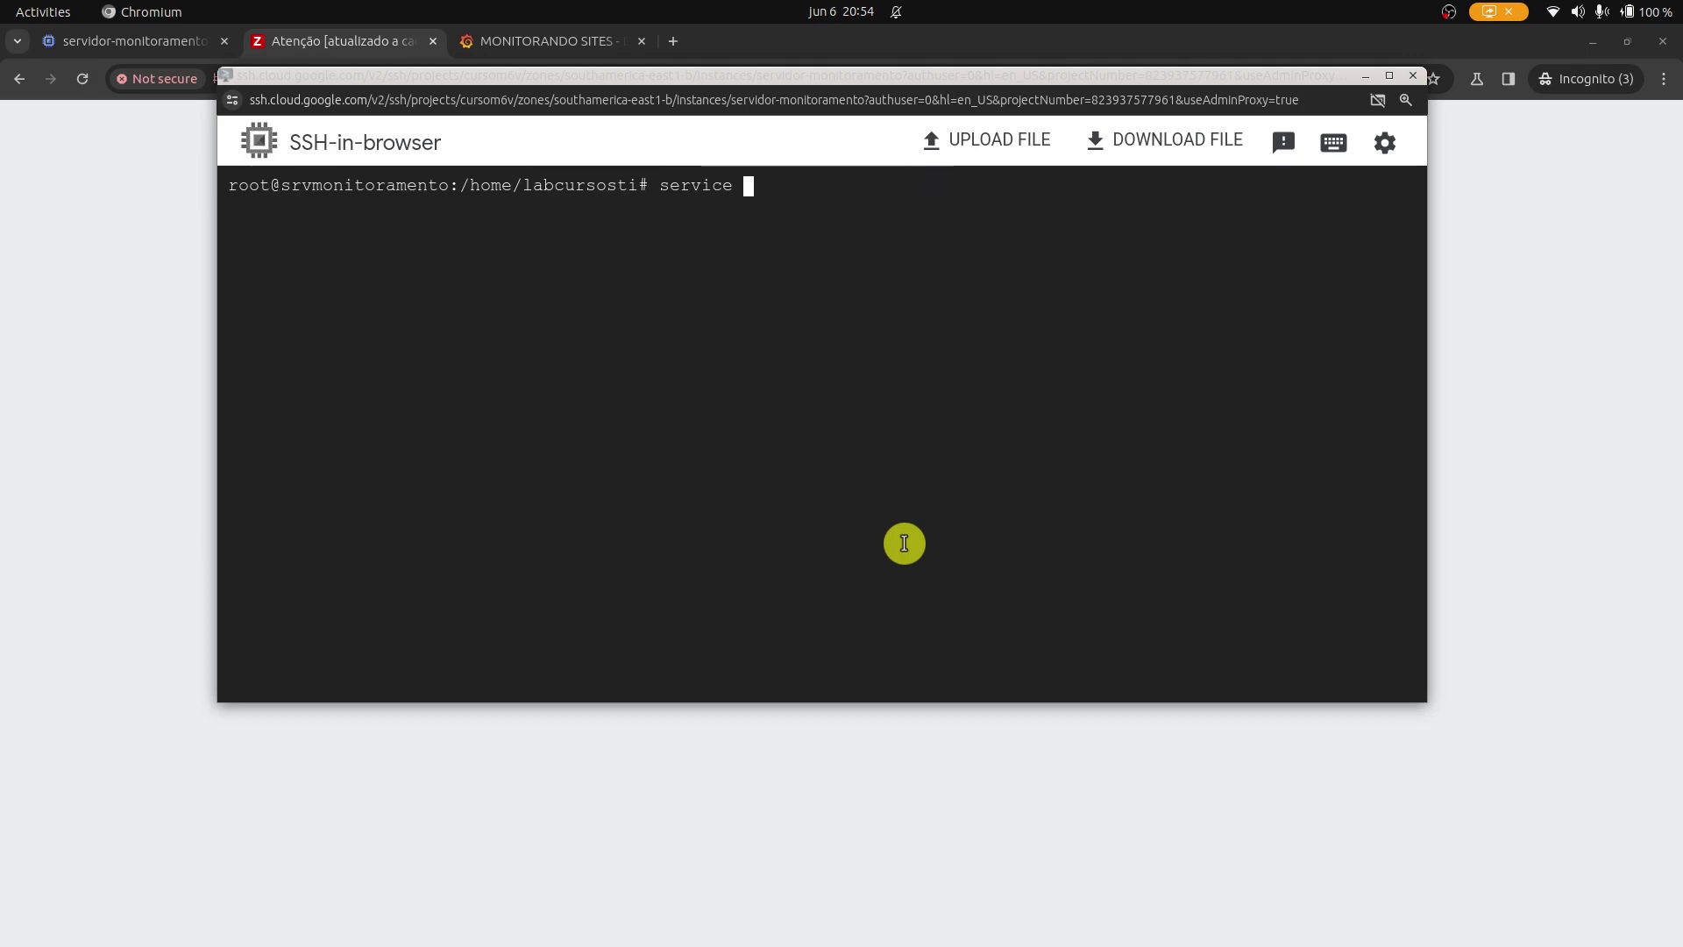
pyautogui.write('zabbix-server start')
pyautogui.press('Return')
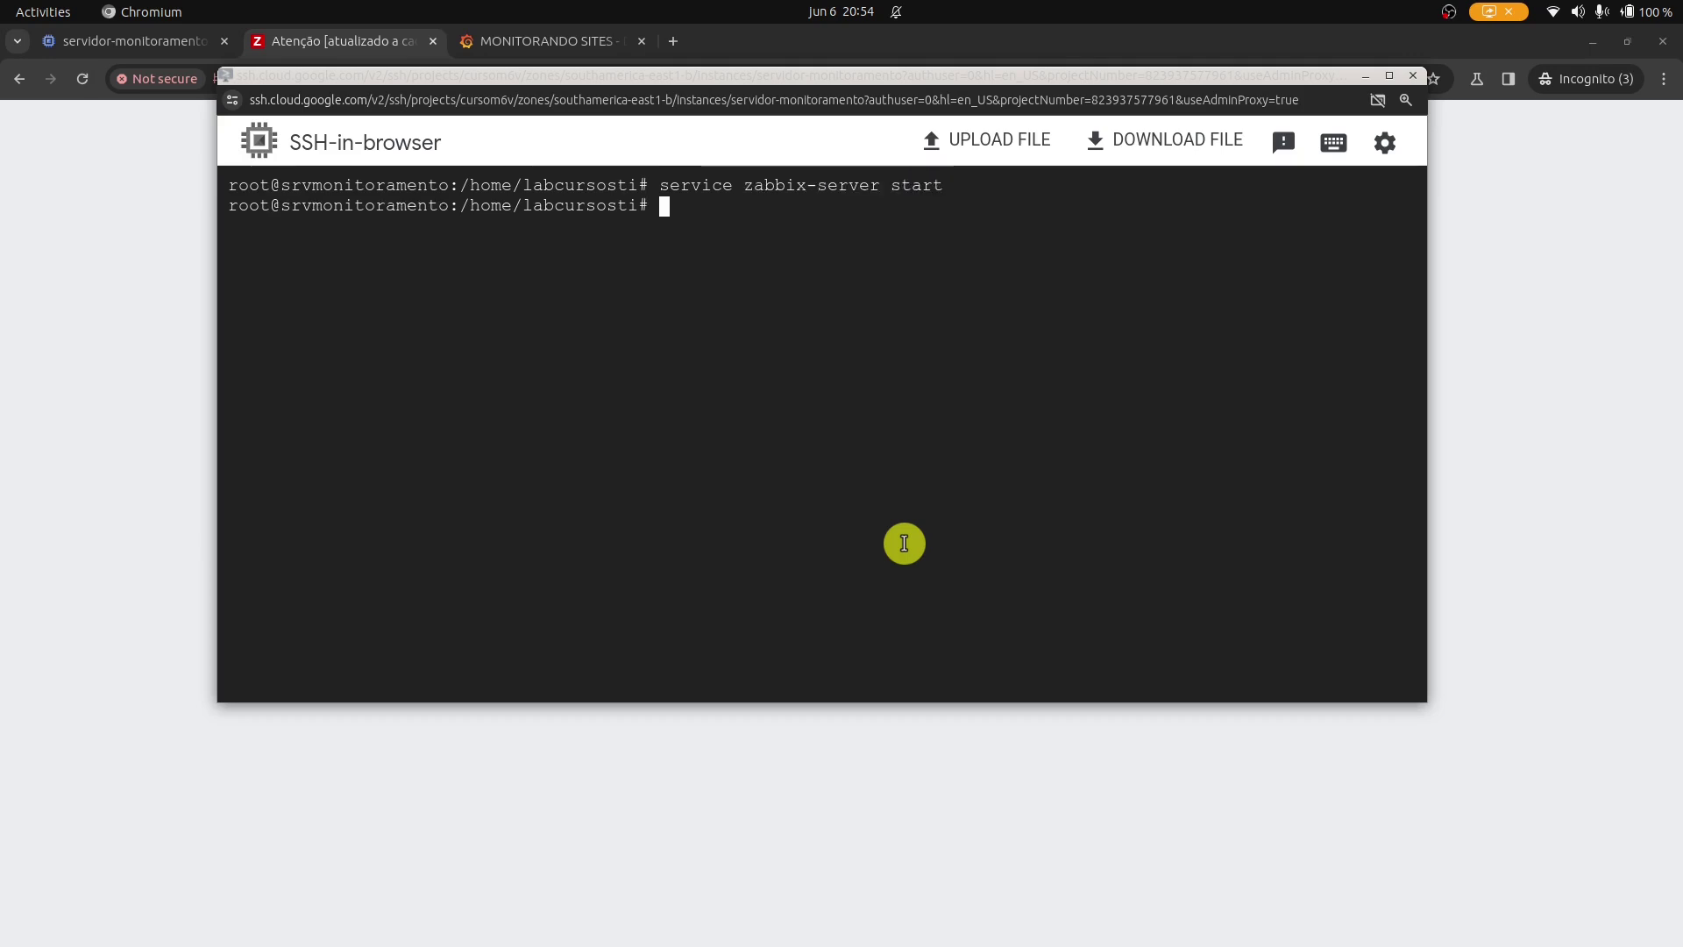
pyautogui.press('Up')
pyautogui.press('BackSpace')
pyautogui.press('BackSpace')
pyautogui.write('tu')
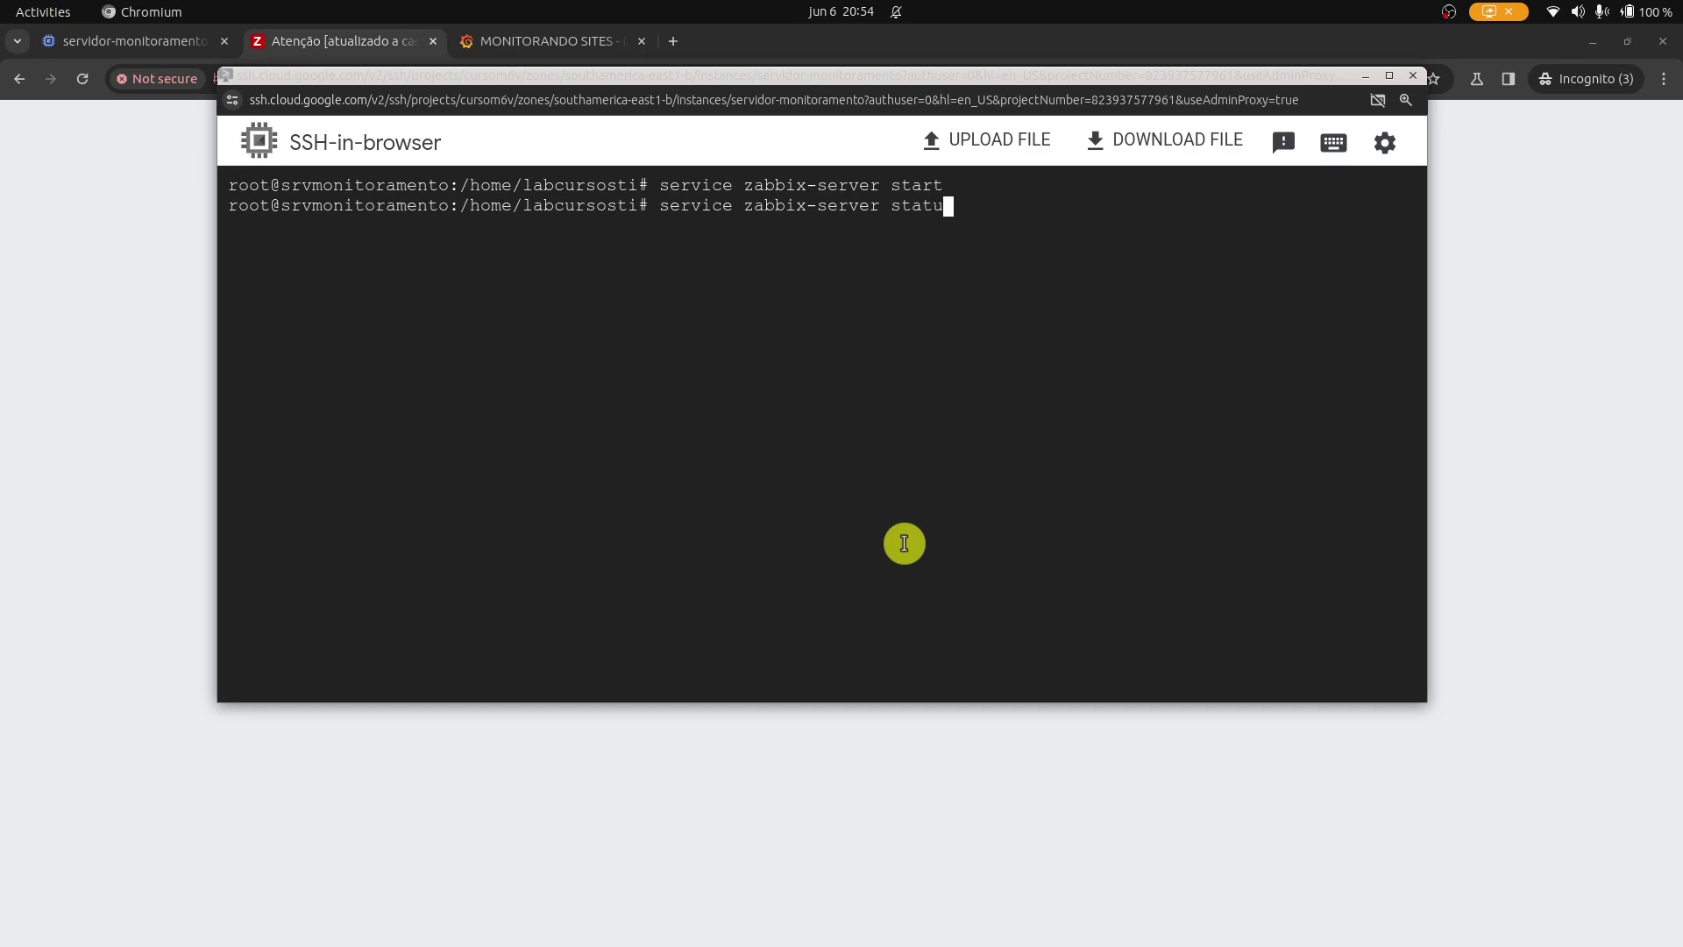
pyautogui.write('s')
pyautogui.press('Return')
pyautogui.press('q')
pyautogui.press('Return')
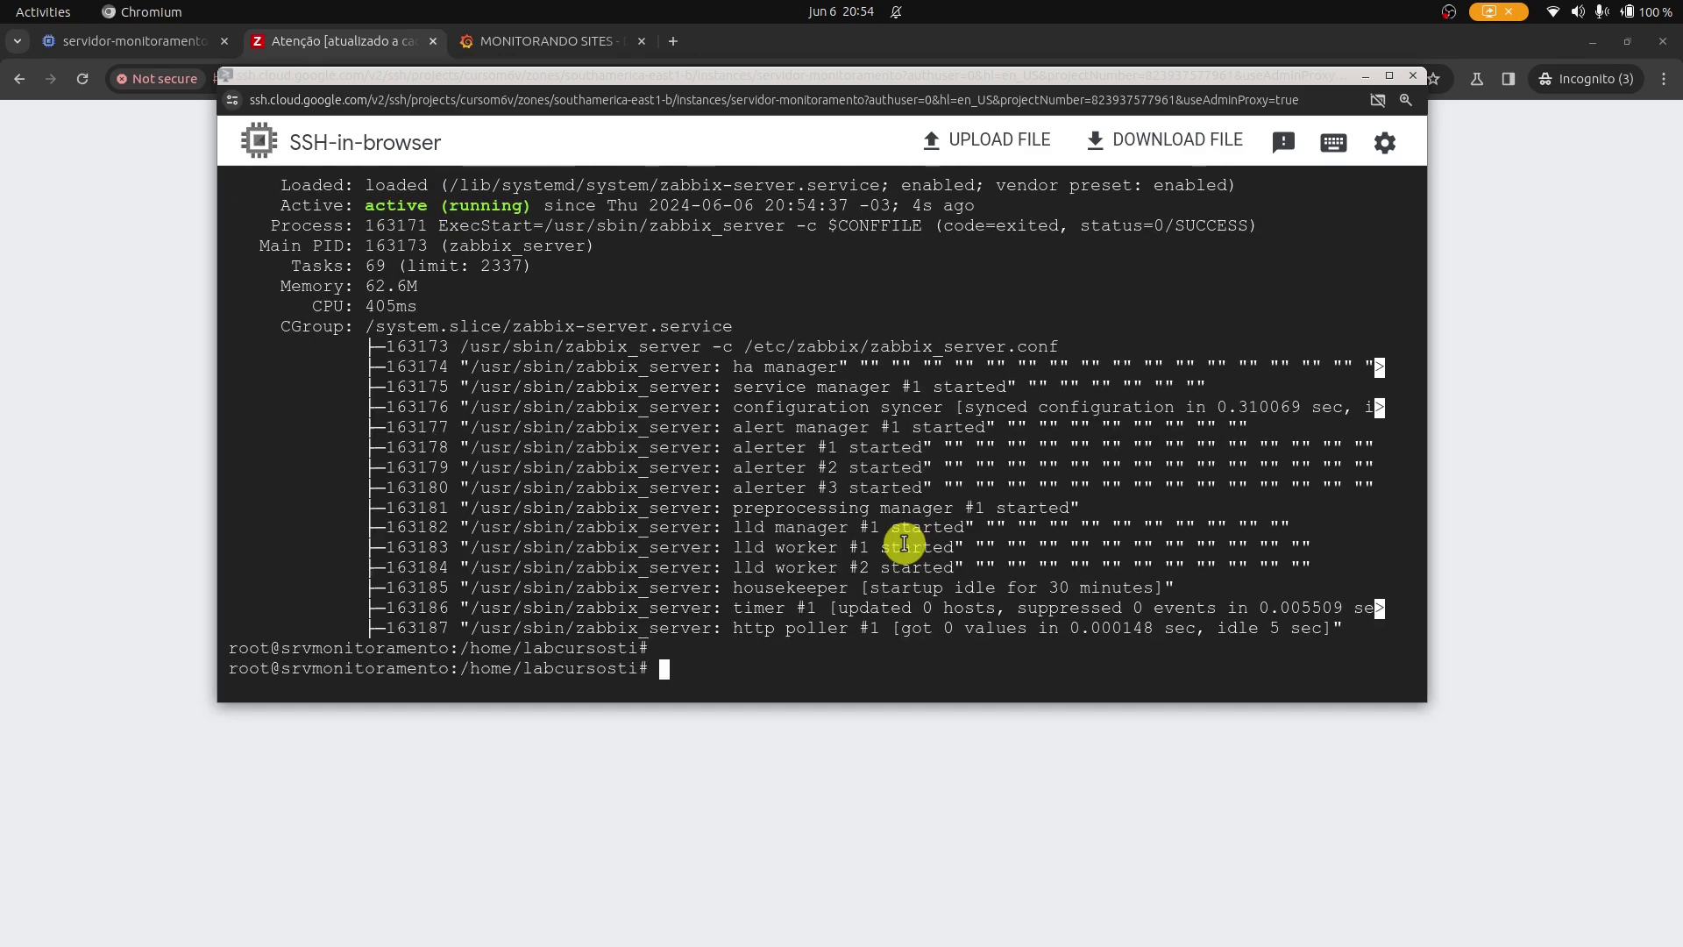
pyautogui.hotkey('ctrl', 'l')
pyautogui.hotkey('alt', 'Tab')
pyautogui.press('F11')
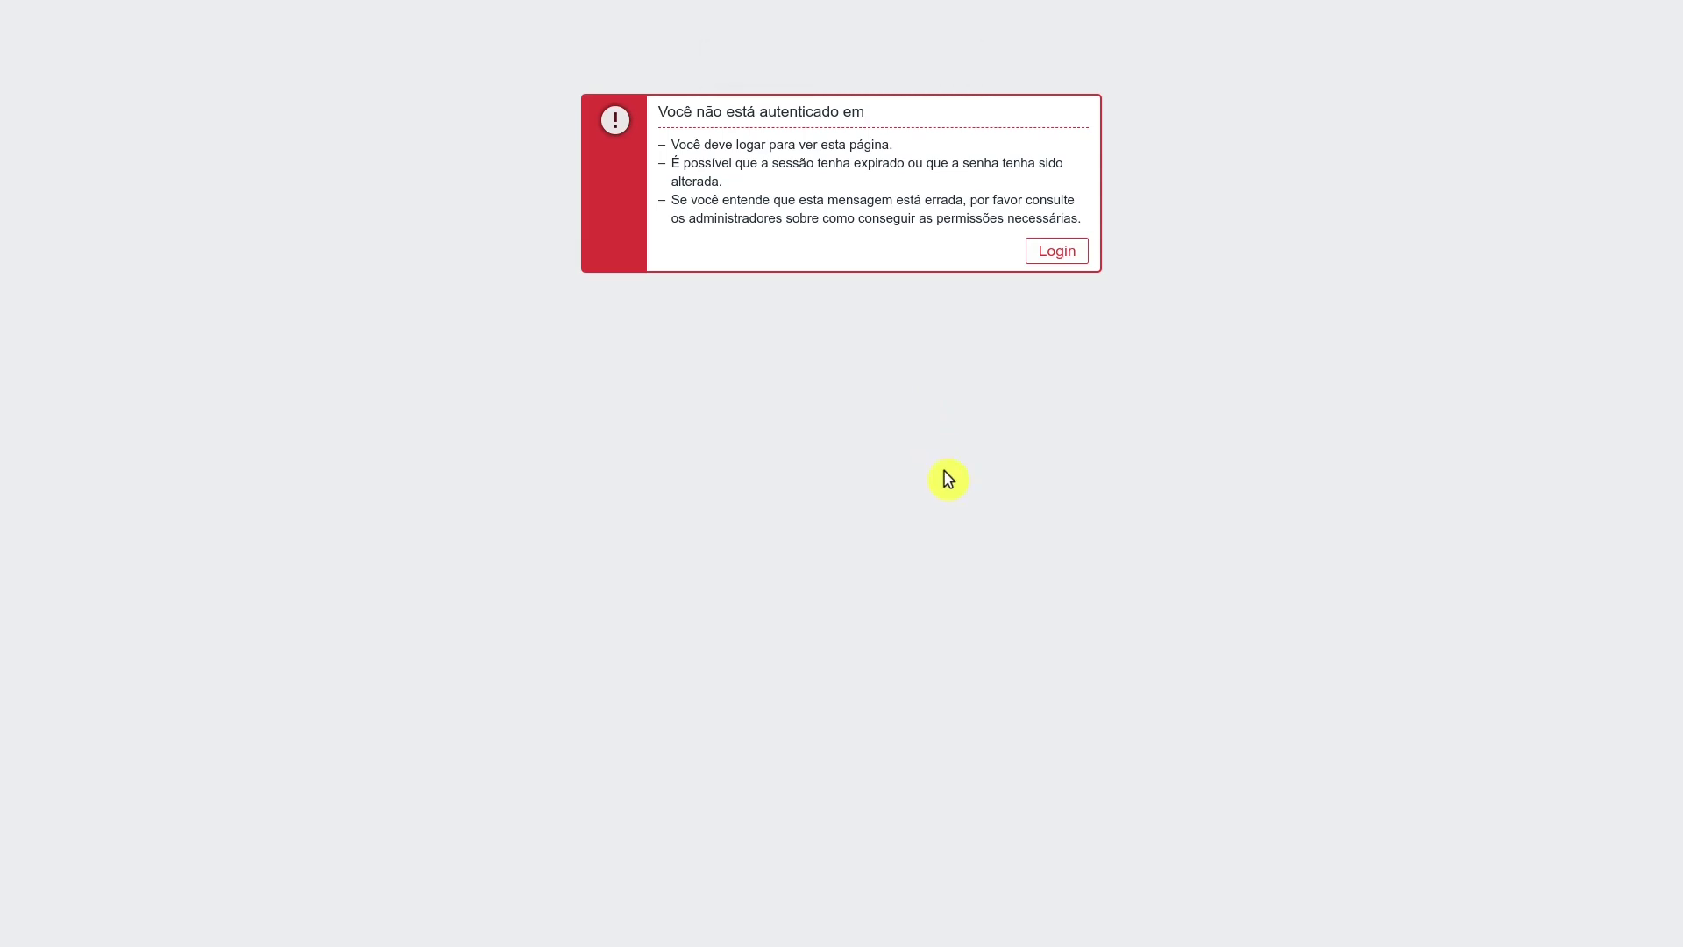
# Sign in to Zabbix with the administrator credentials and apply the Hosts filter, listing 11 hosts.
pyautogui.click(1056, 252)
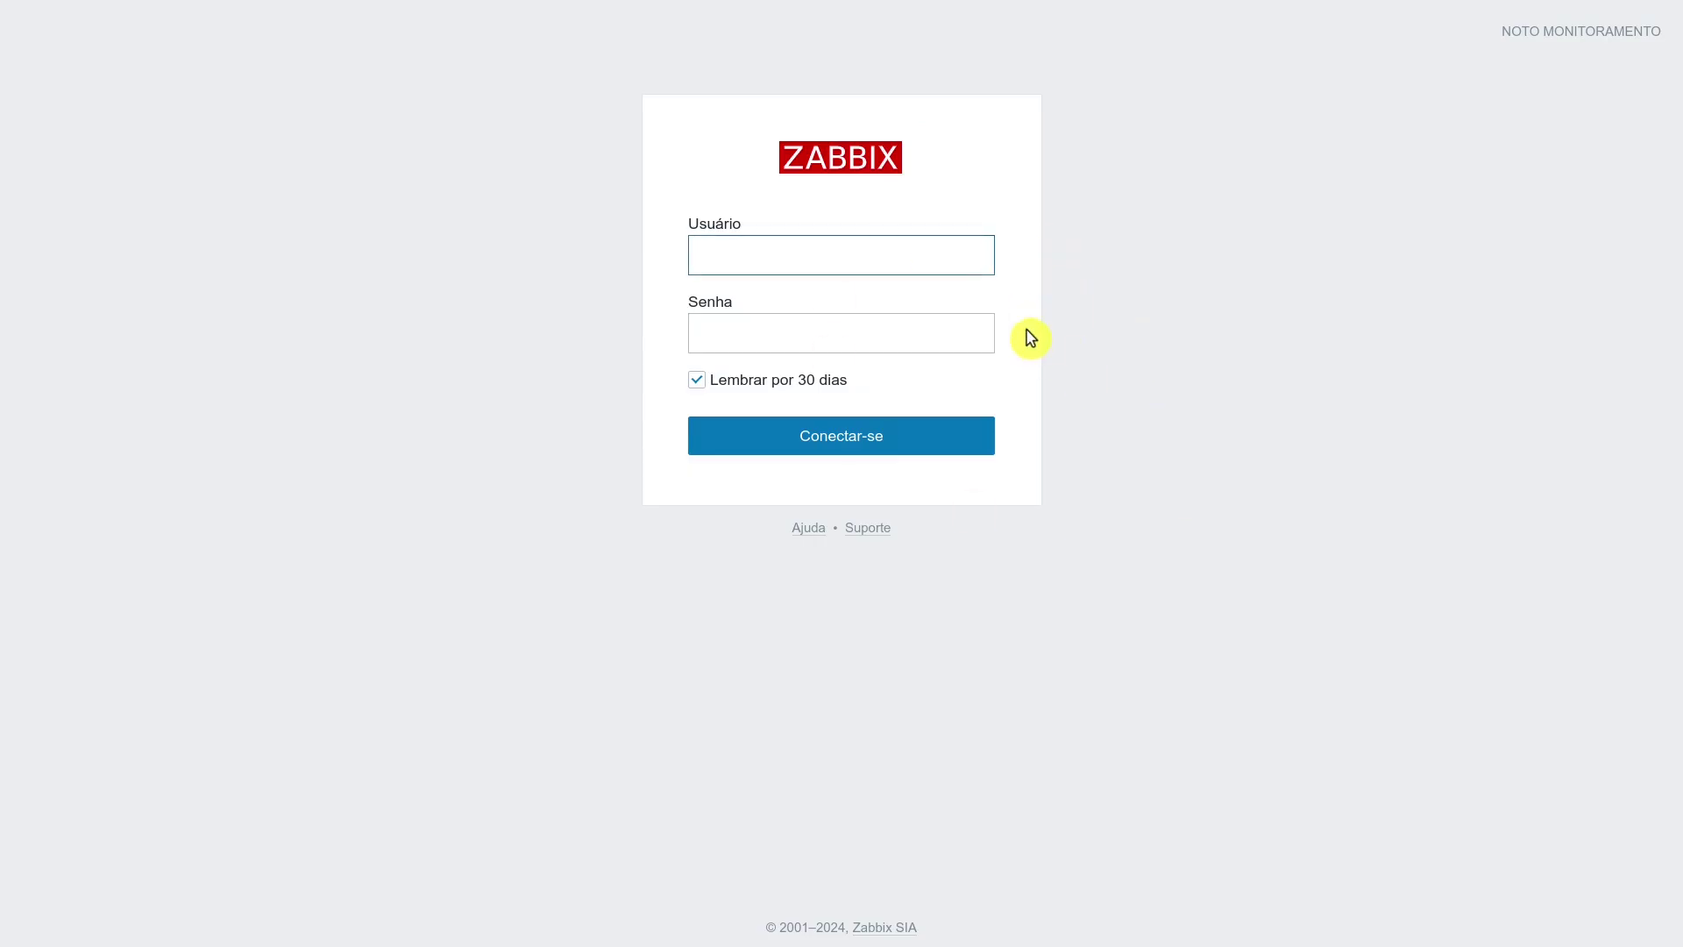
pyautogui.write('Admin')
pyautogui.press('Tab')
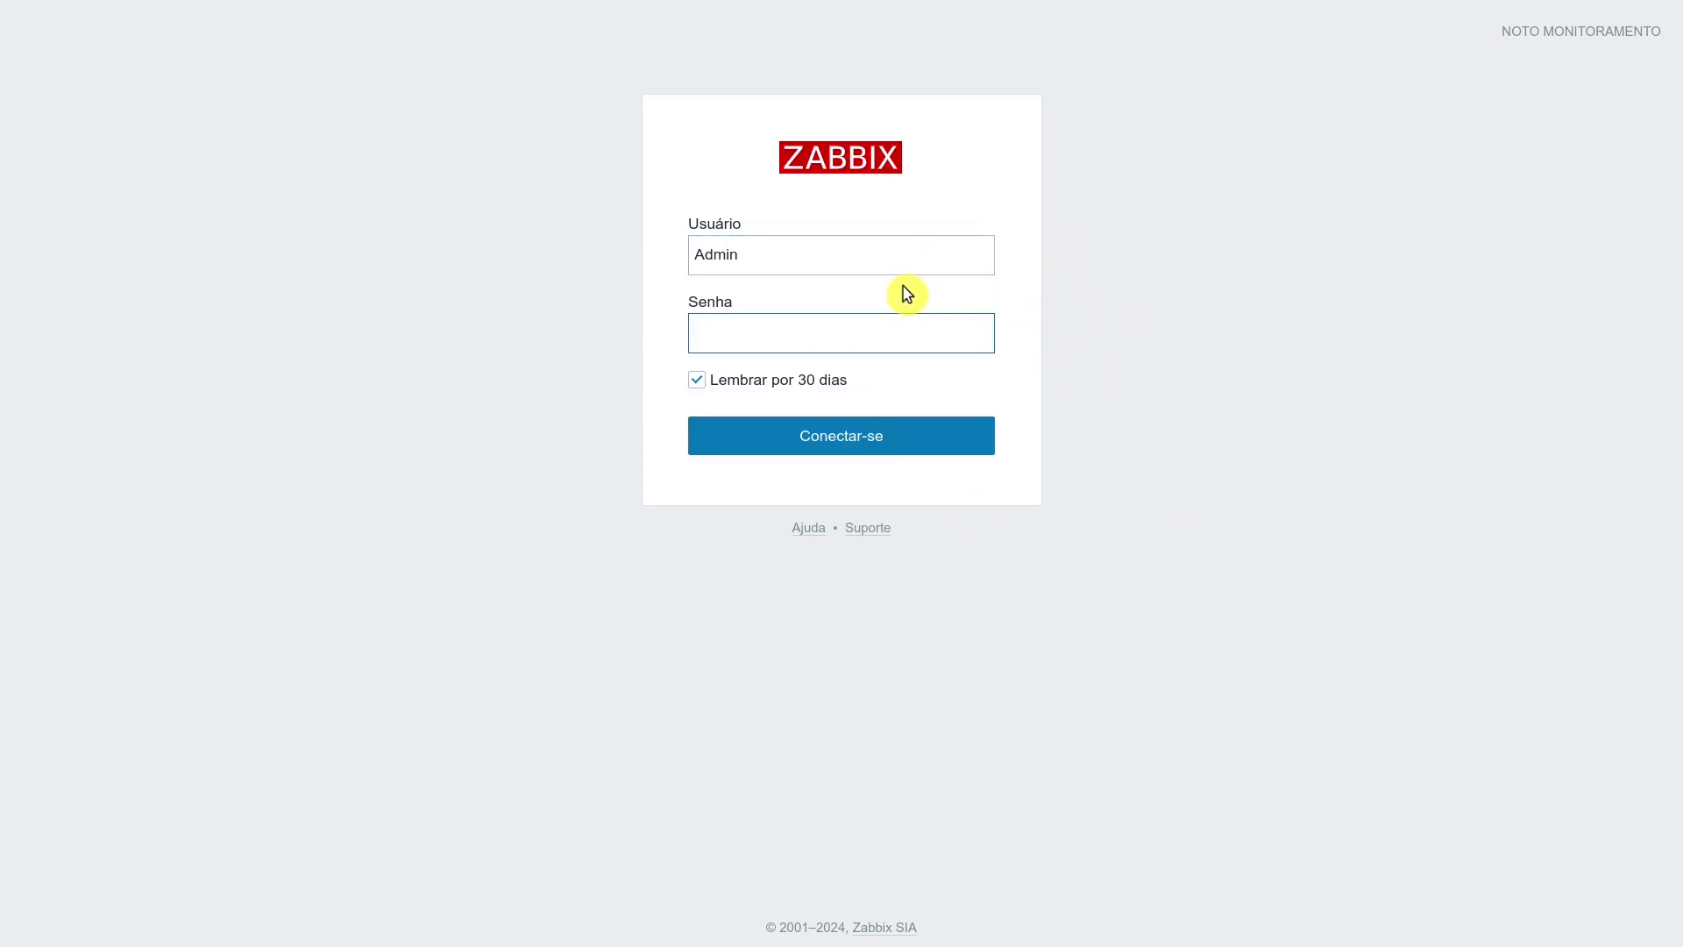
pyautogui.write('zabbix')
pyautogui.press('Return')
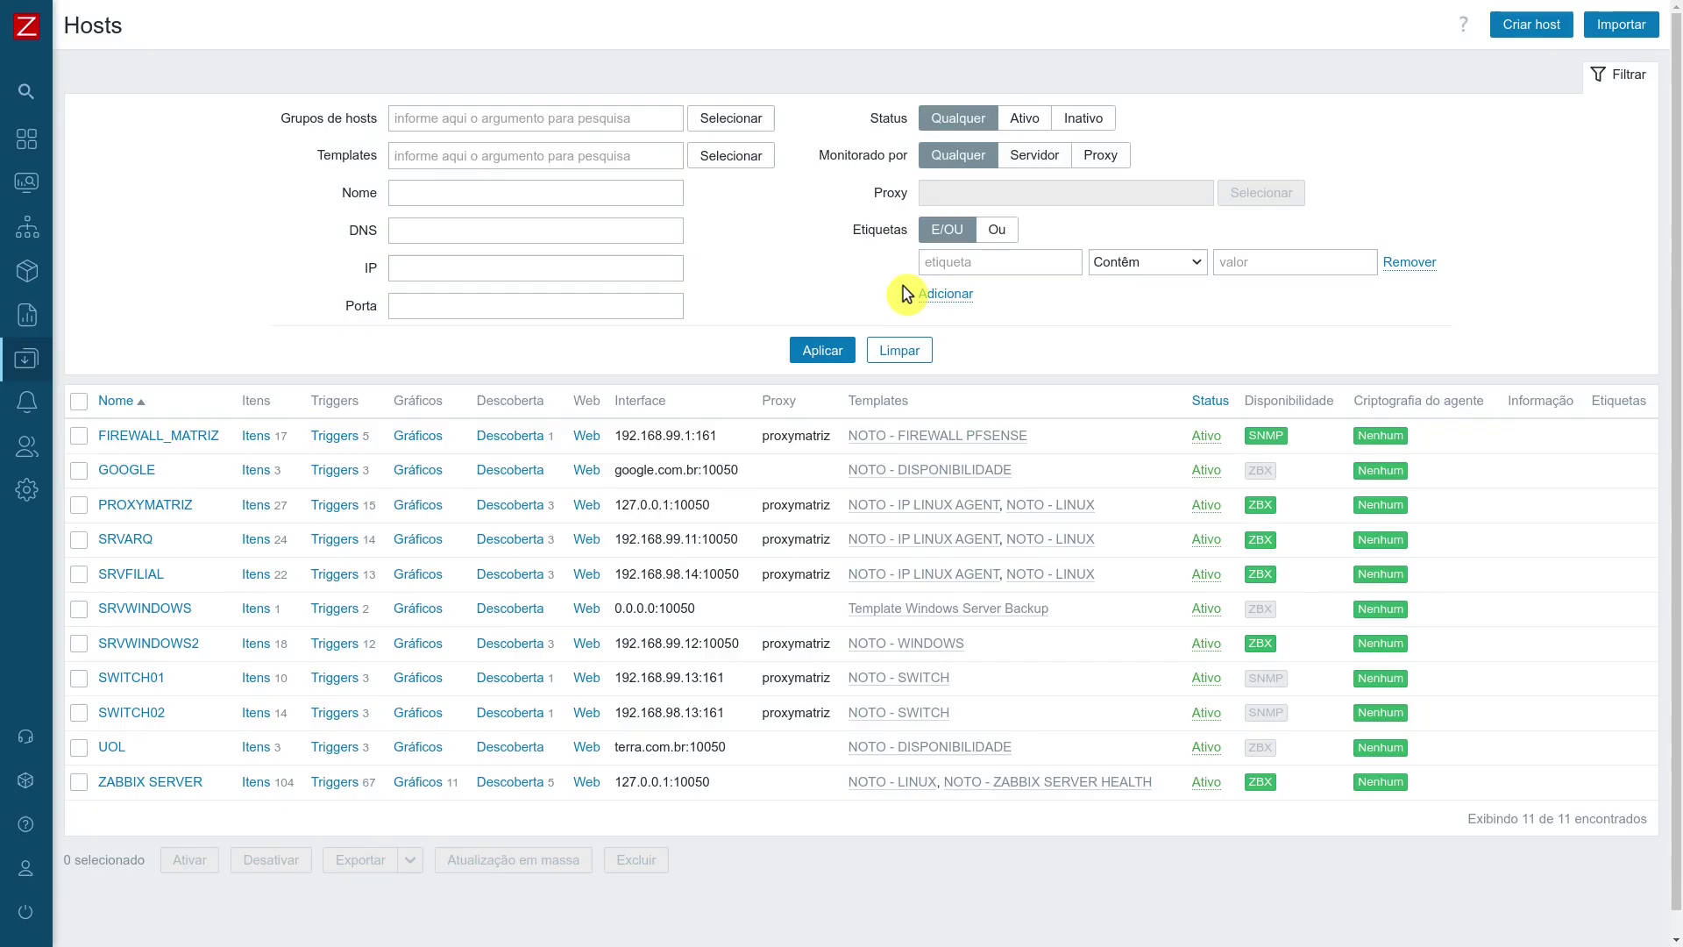
pyautogui.click(822, 352)
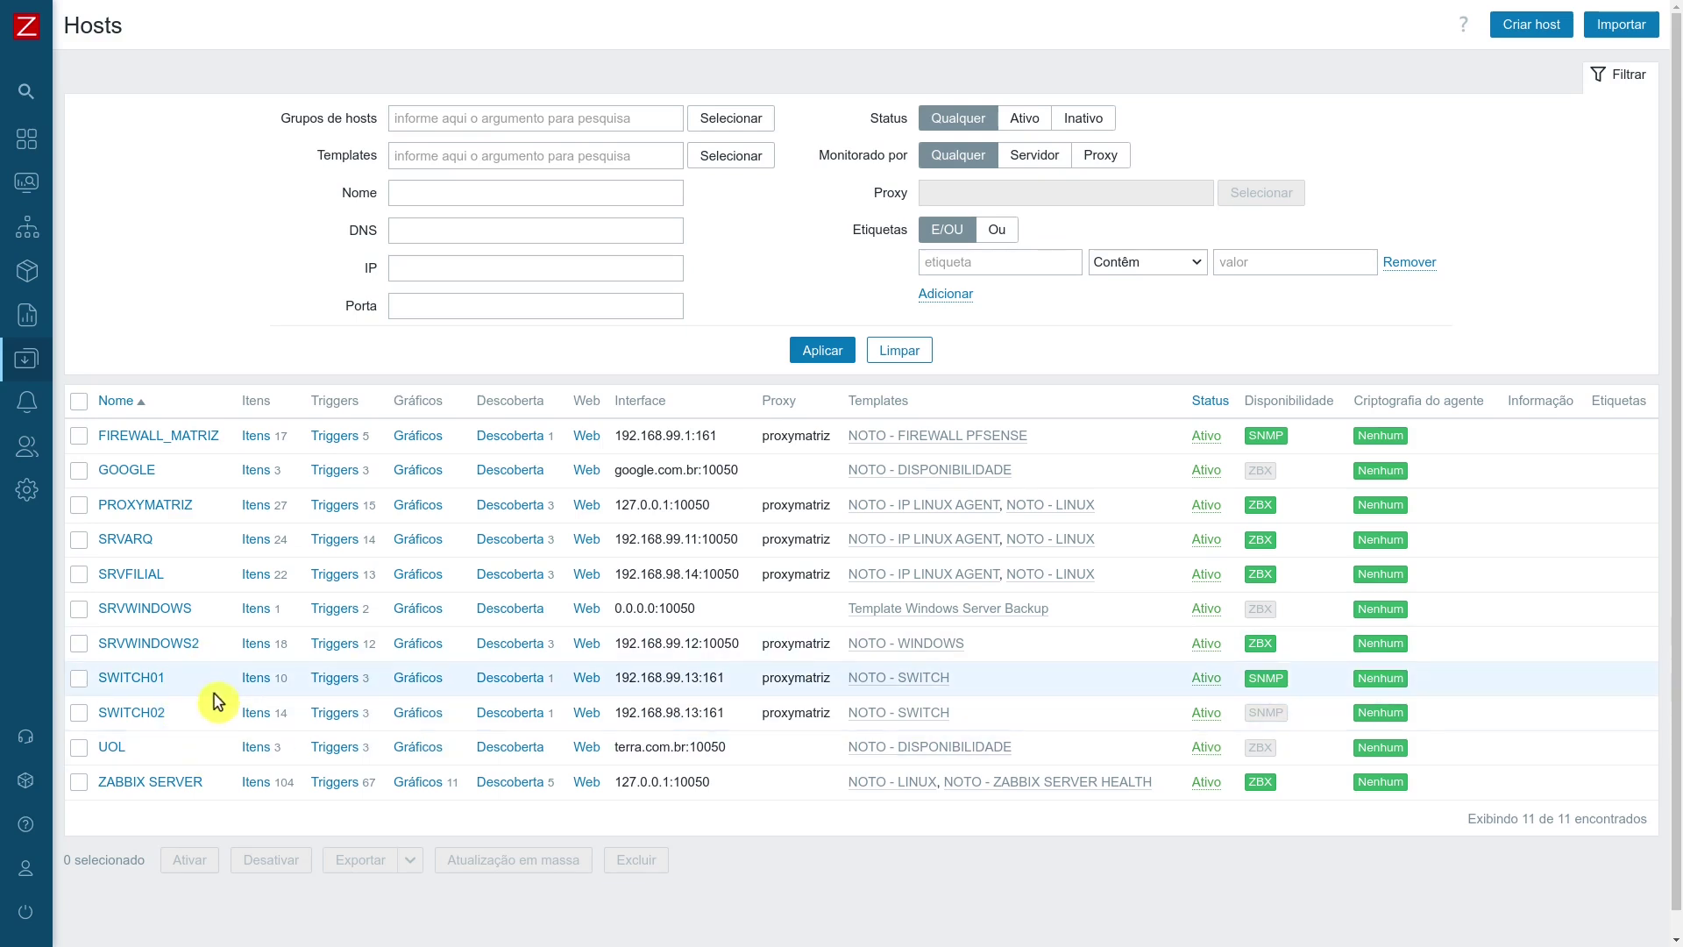
# Filter Monitoramento > Dados recentes to host ZABBIX SERVER instead of SRVWINDOWS.
pyautogui.moveTo(64, 271)
pyautogui.click(112, 184)
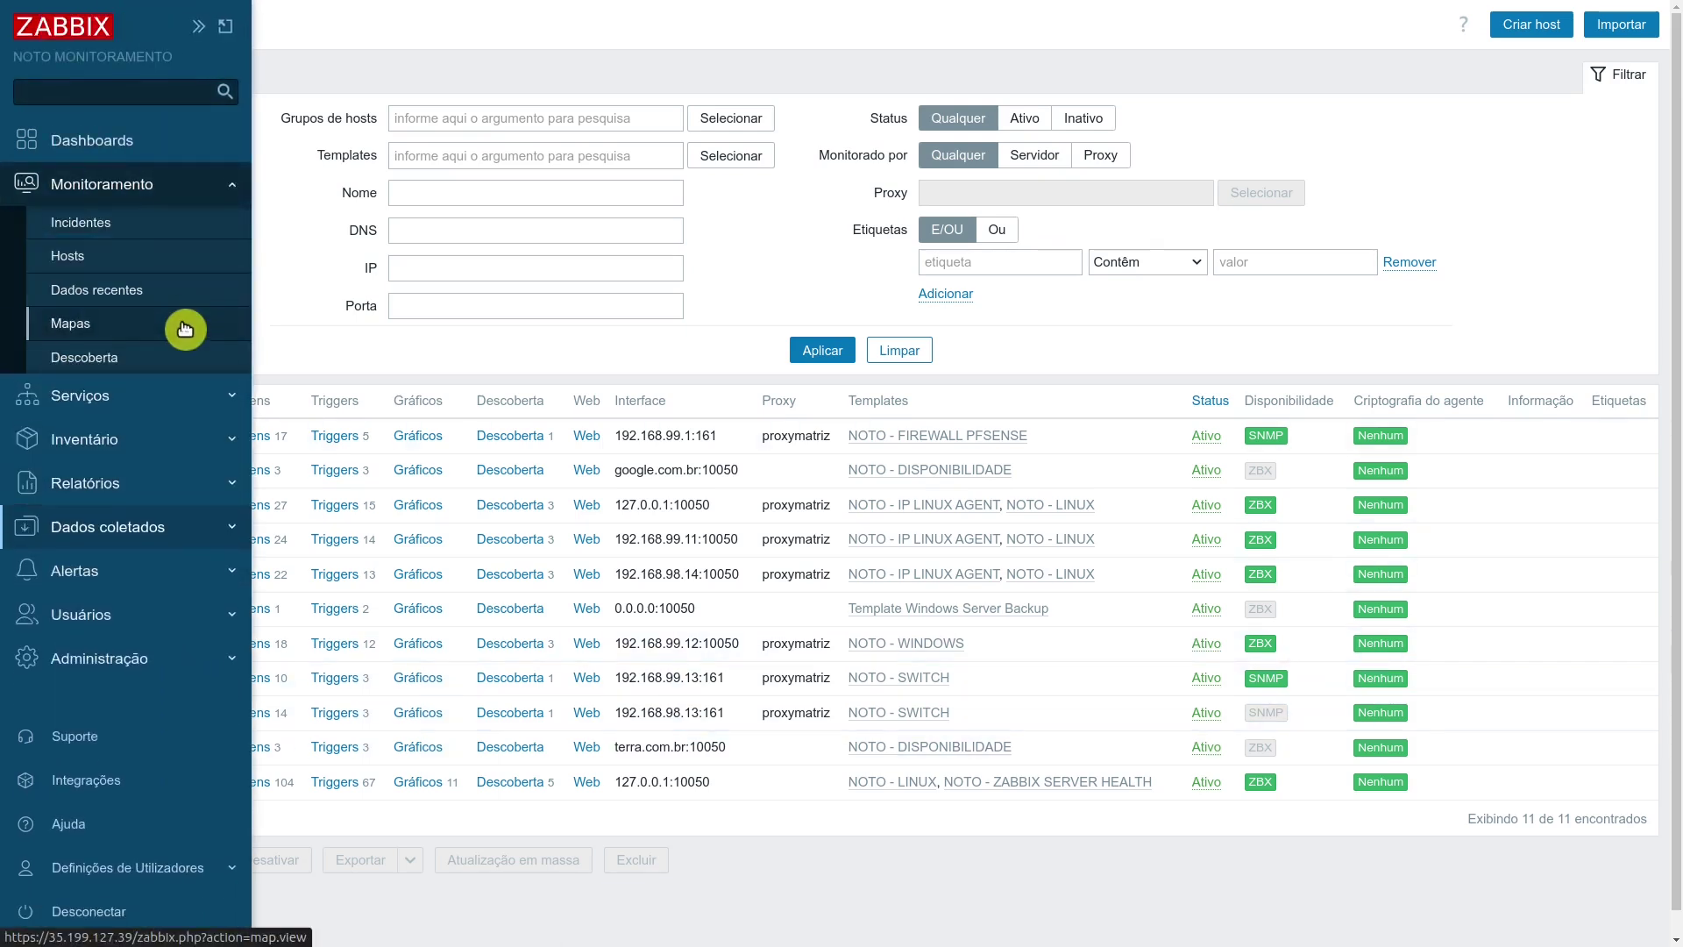
pyautogui.click(180, 295)
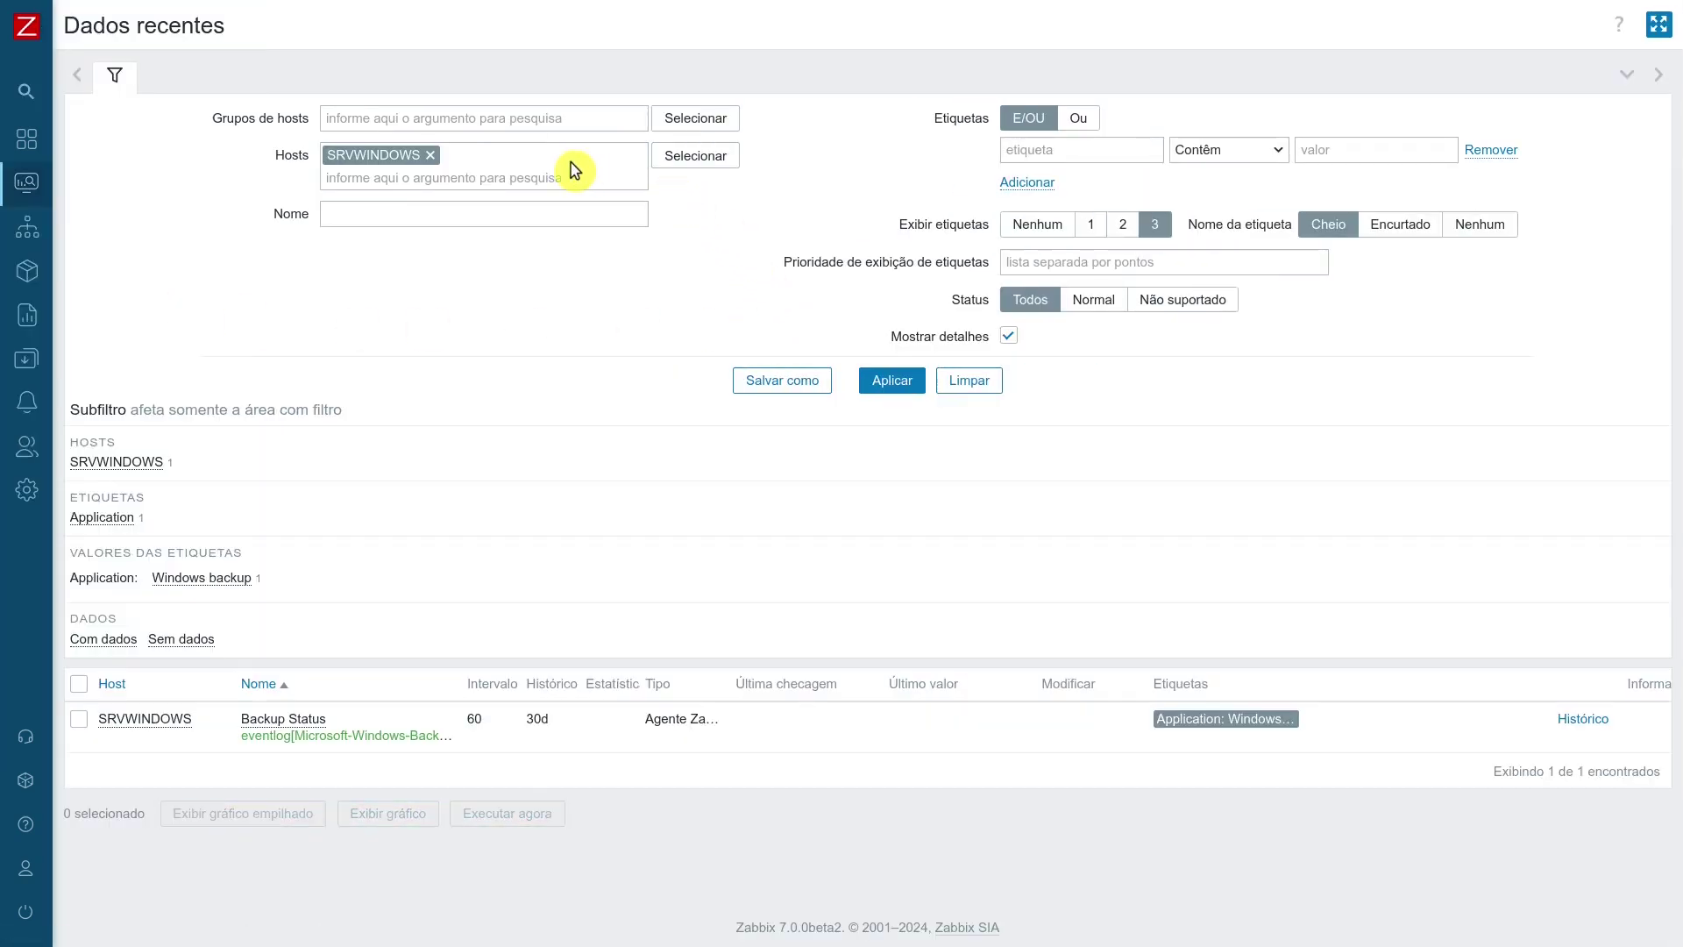
pyautogui.click(429, 155)
pyautogui.click(694, 158)
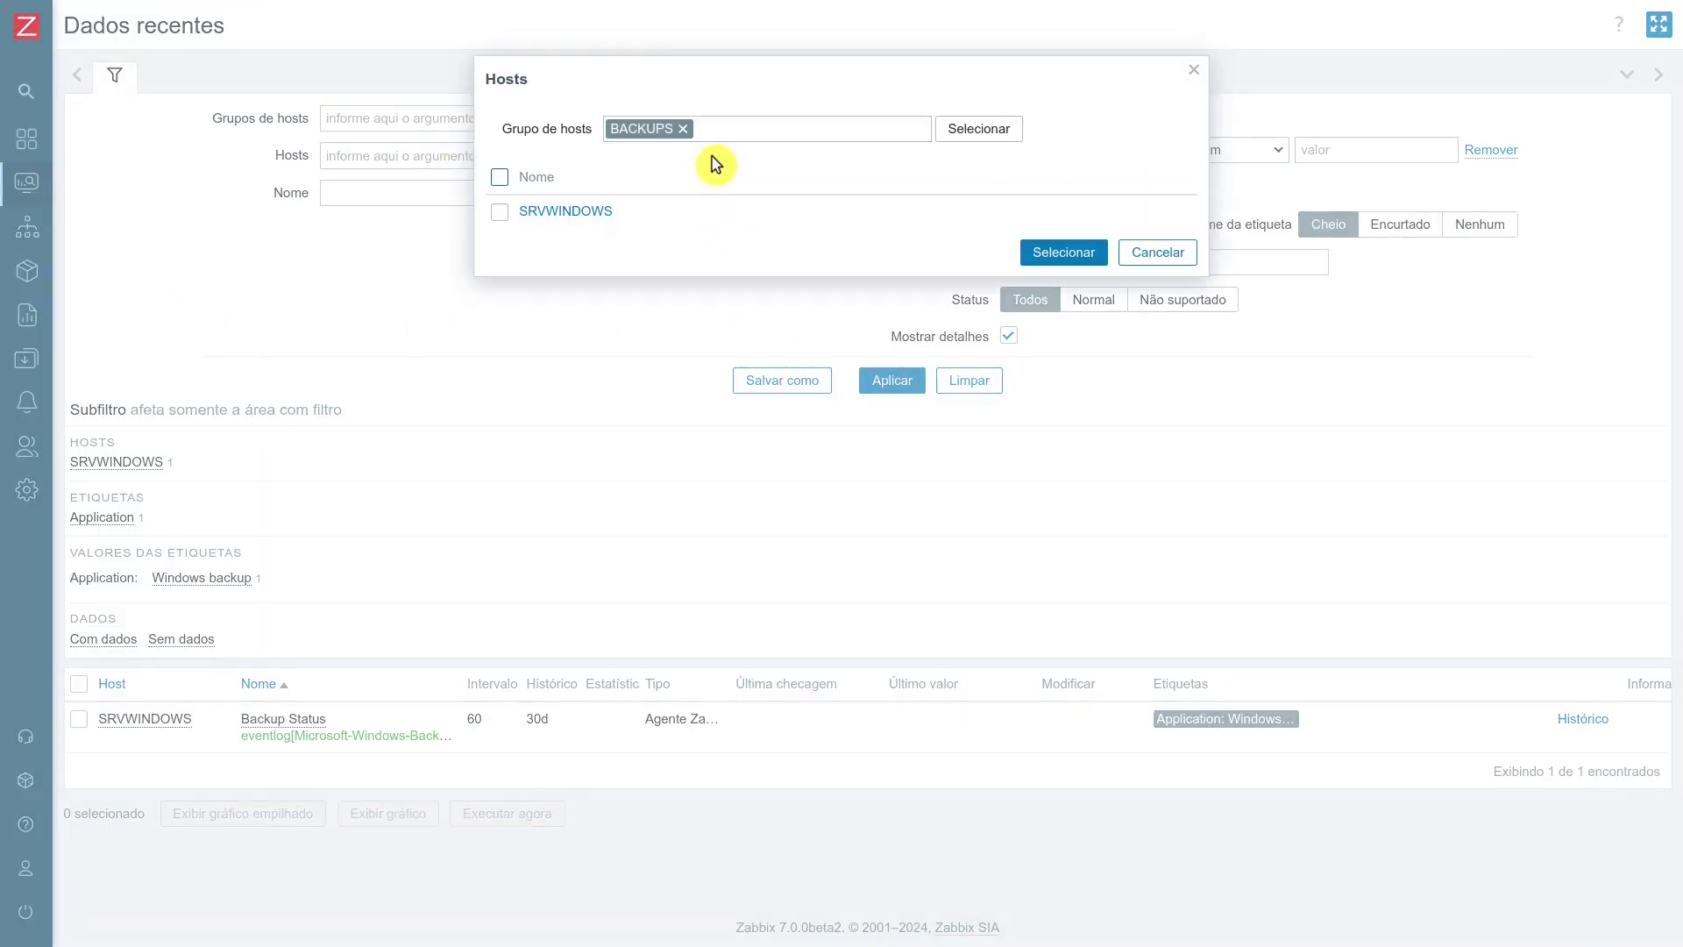
pyautogui.click(682, 129)
pyautogui.click(943, 131)
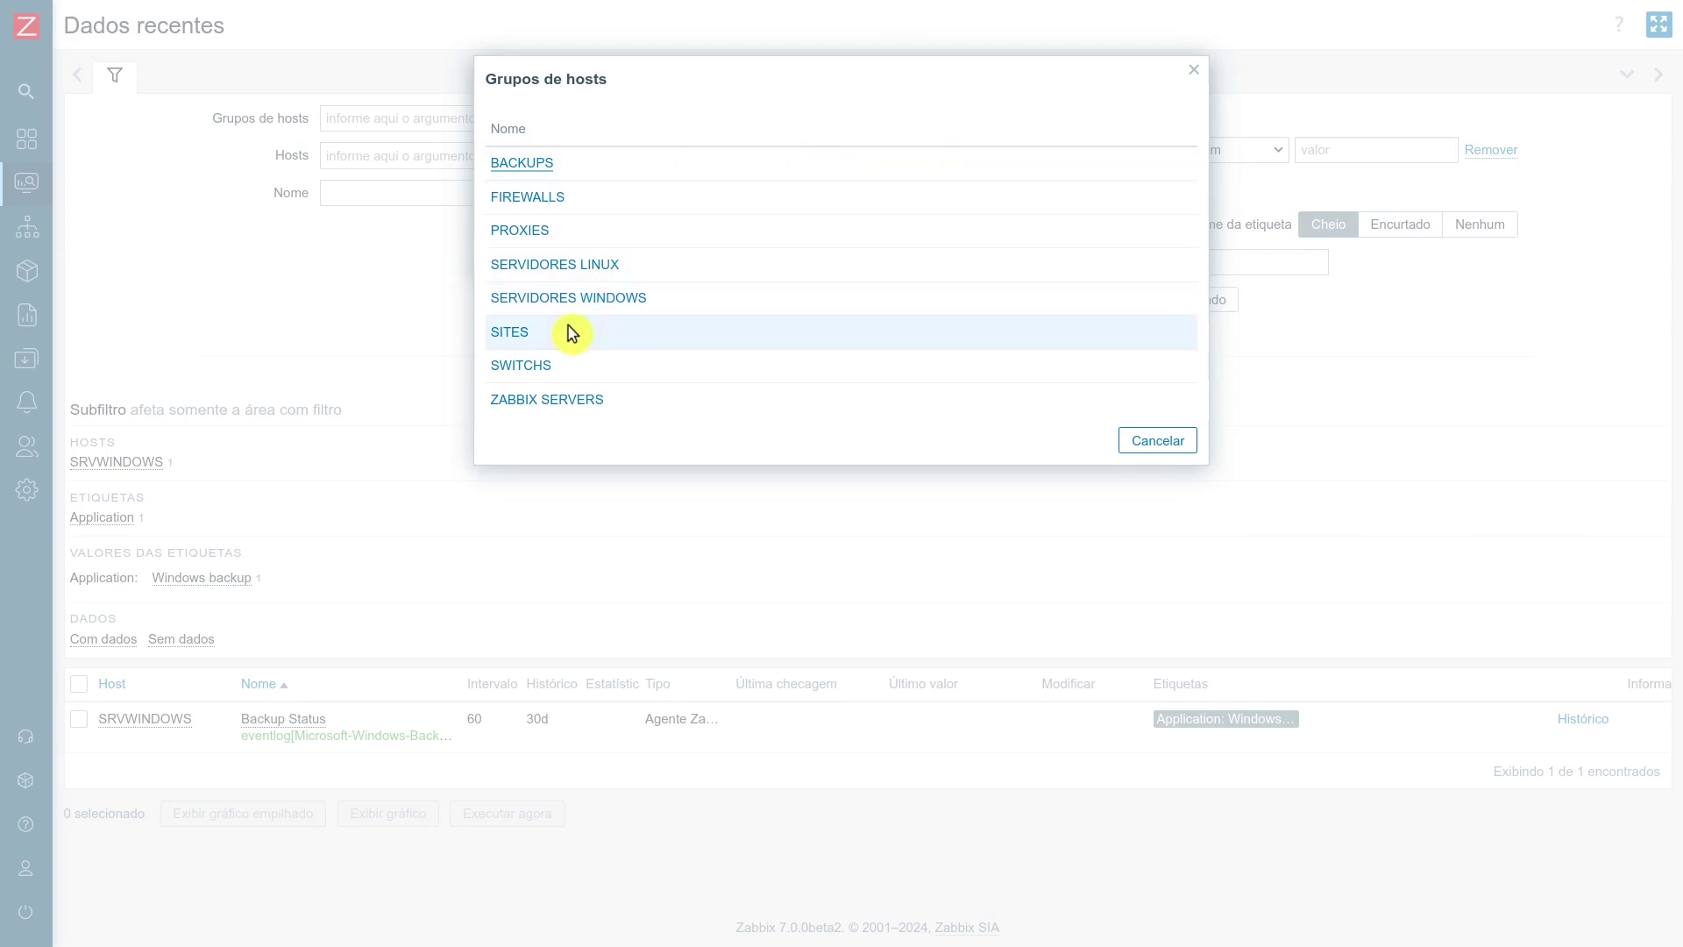
pyautogui.click(591, 403)
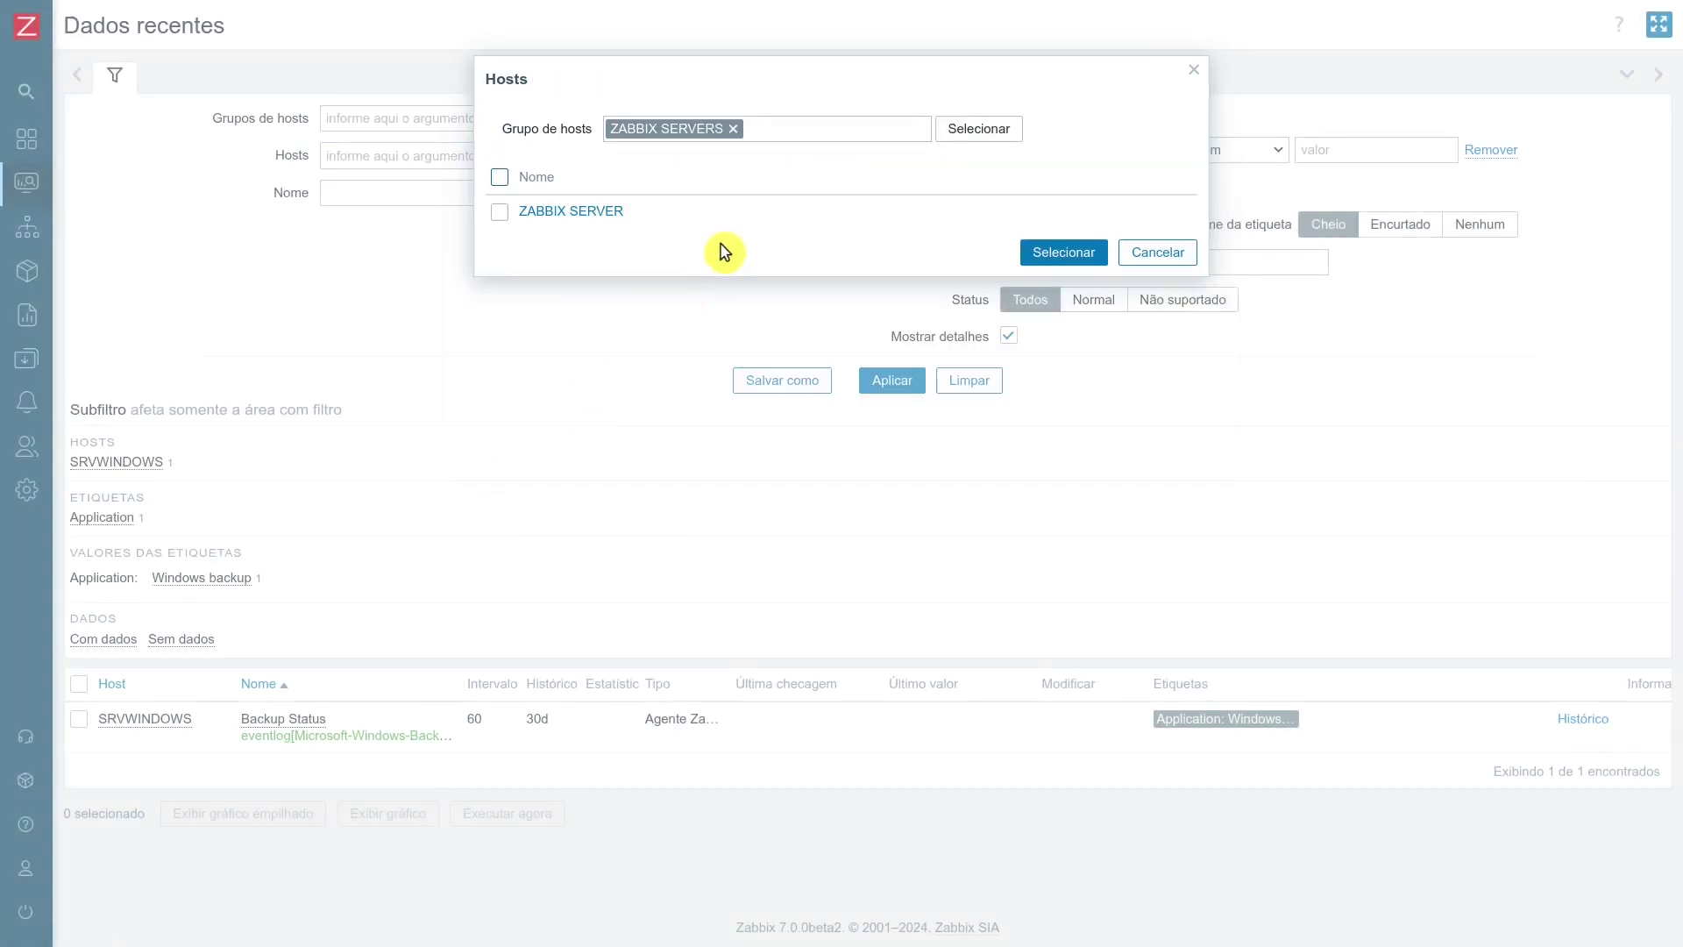
pyautogui.click(618, 213)
pyautogui.click(886, 385)
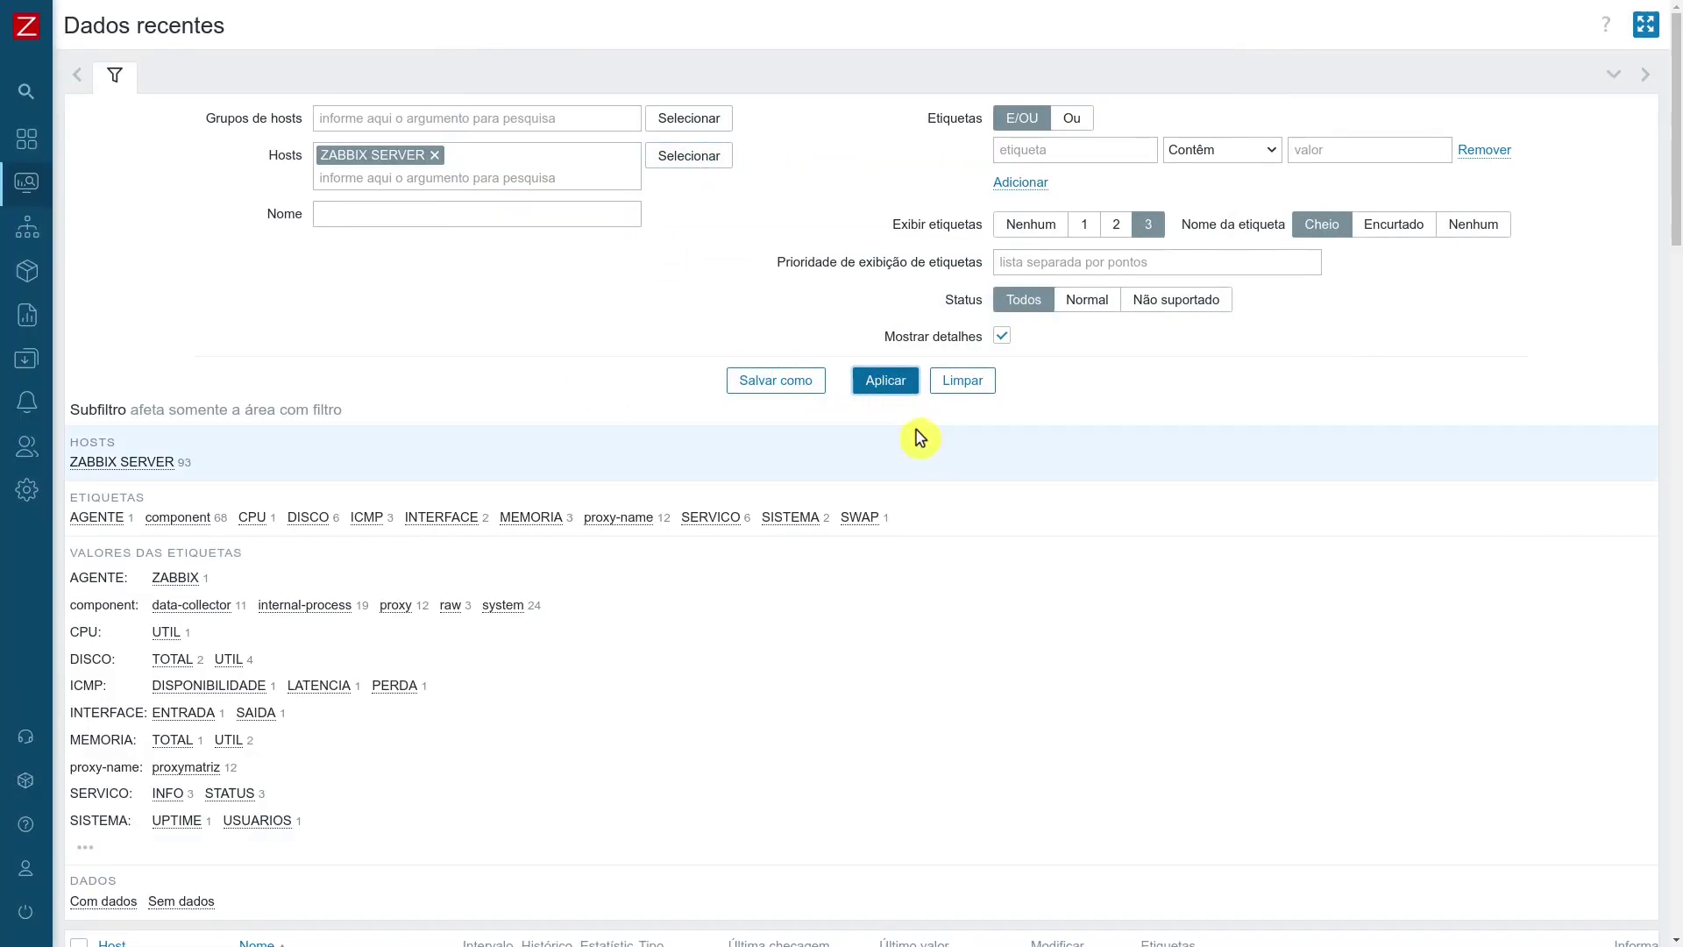
# Scroll down to the Uso de memória RAM % item and open its graph.
pyautogui.scroll(-15, 912, 438)
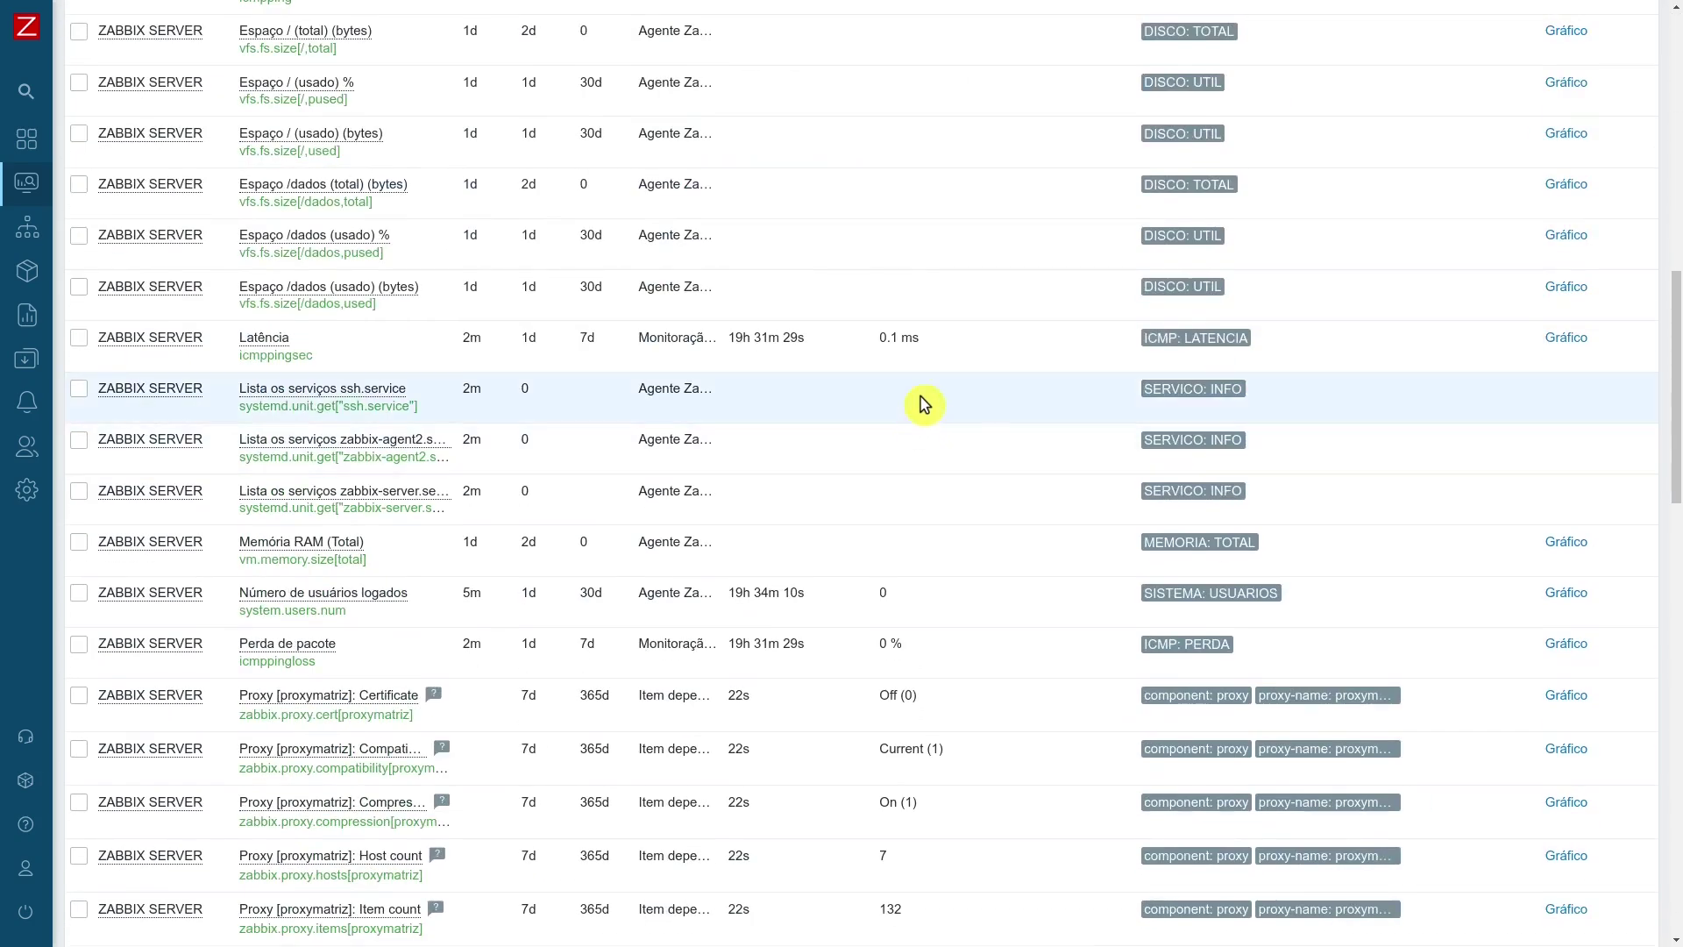
pyautogui.scroll(-3, 996, 638)
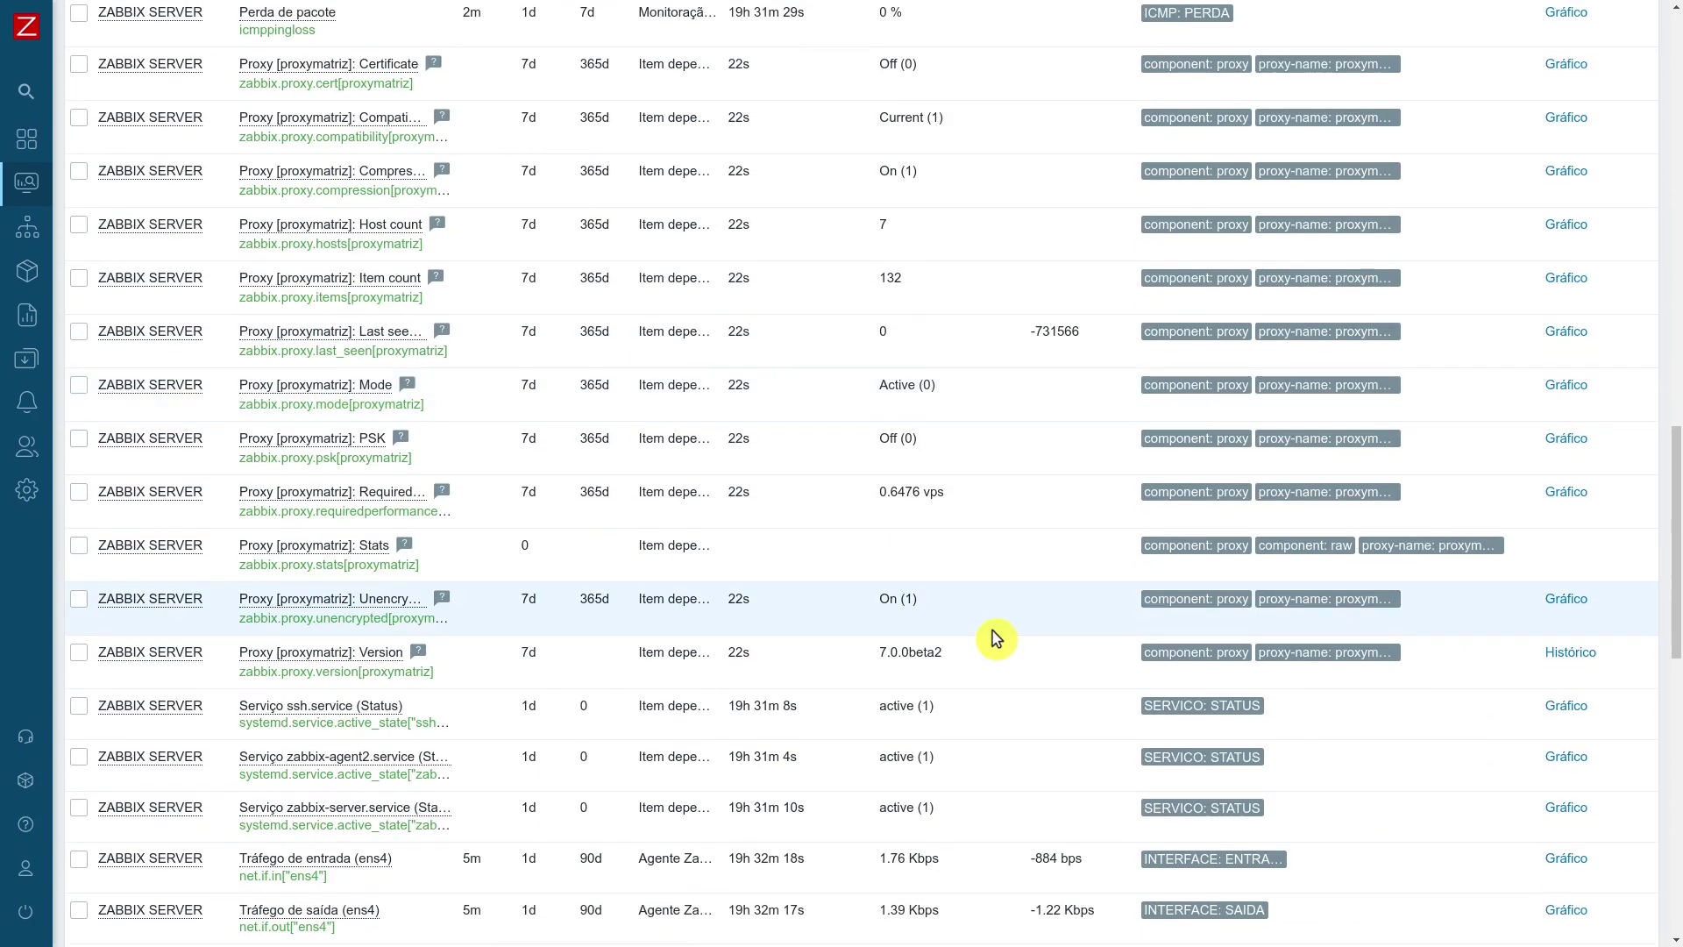
pyautogui.scroll(-5, 995, 638)
pyautogui.scroll(-3, 996, 631)
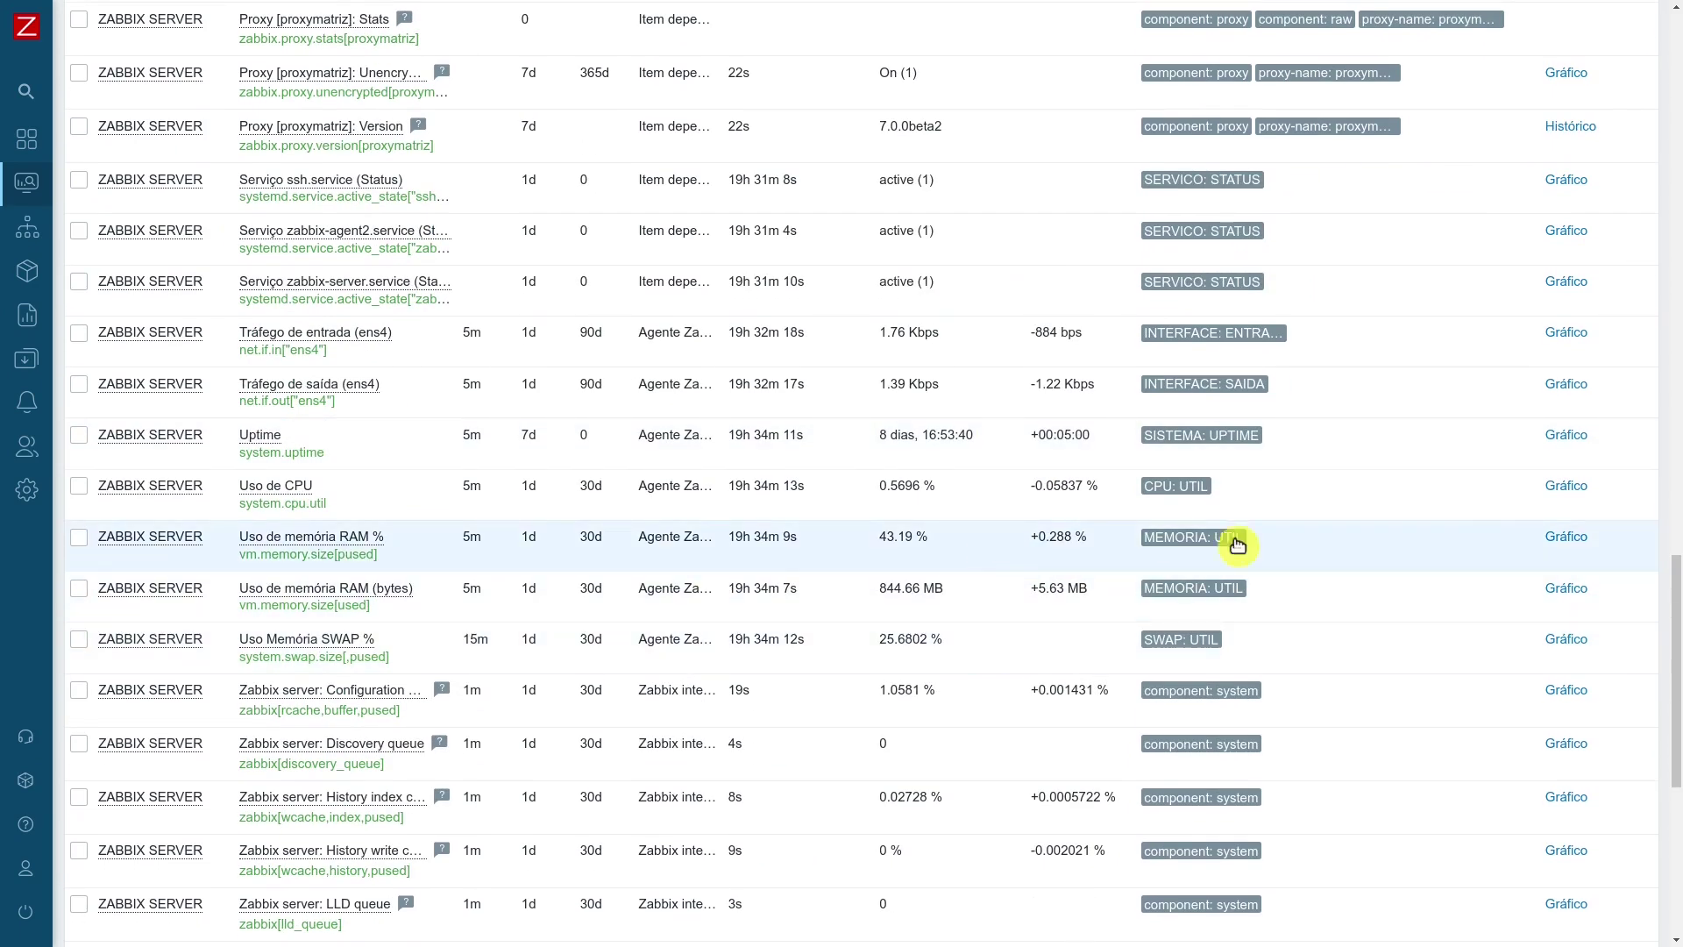
pyautogui.click(1568, 537)
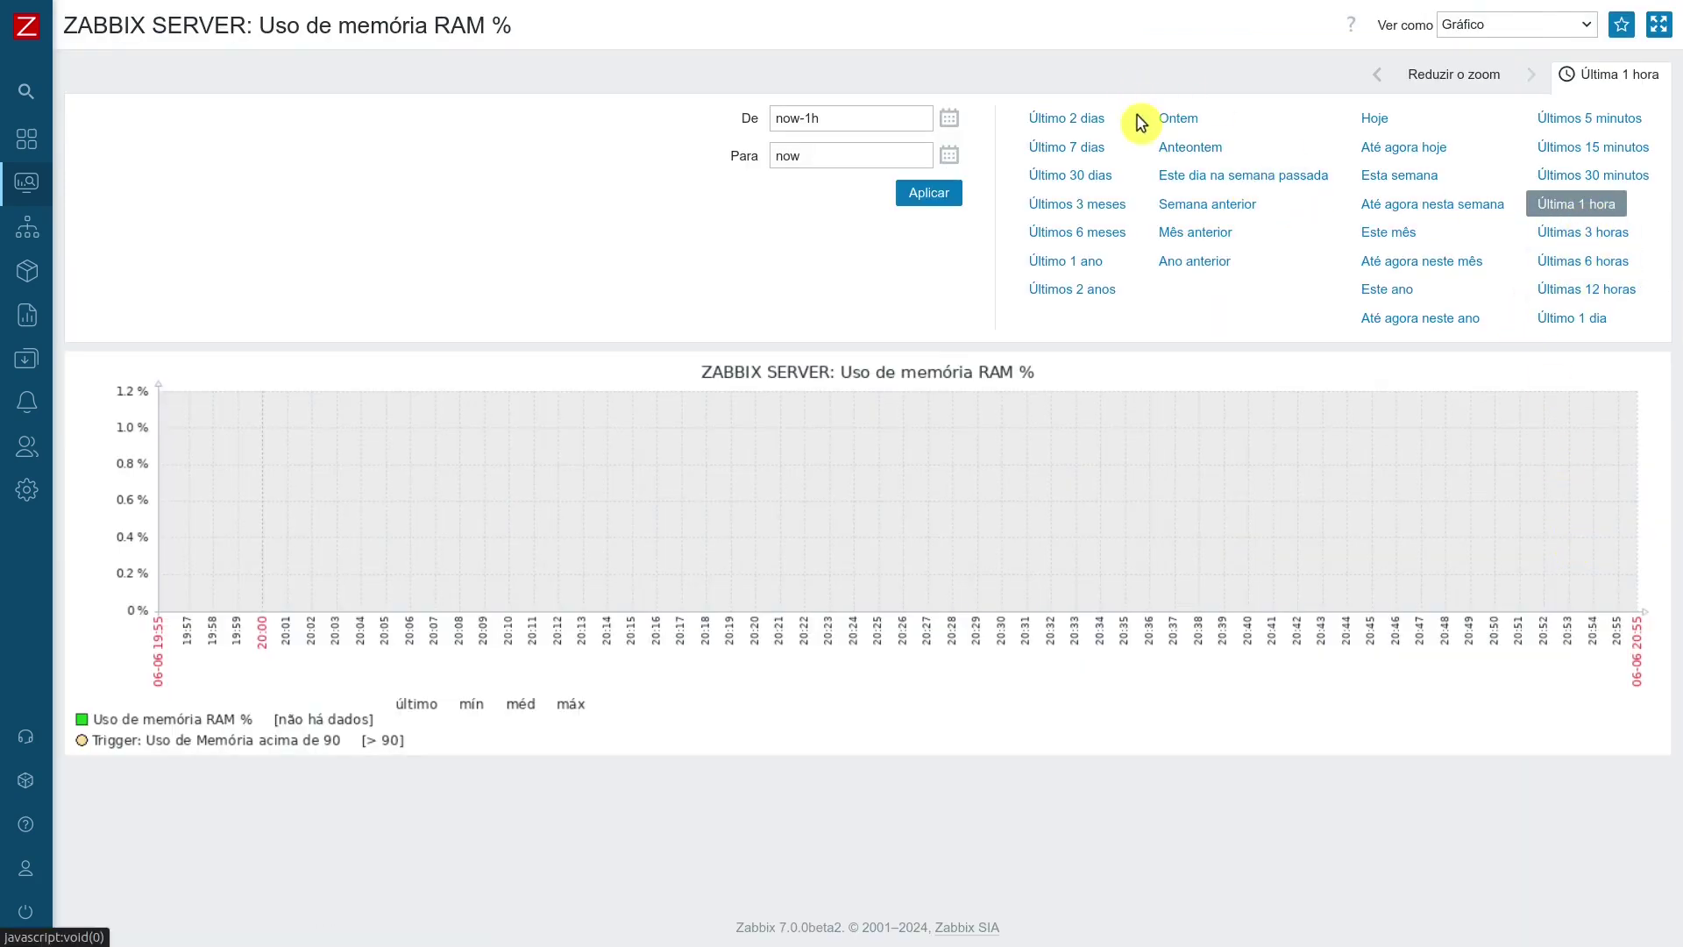
# View the RAM graph for Ontem, Anteontem, last 2 and 7 days, 5 minutes, ending on last hour.
pyautogui.click(1188, 127)
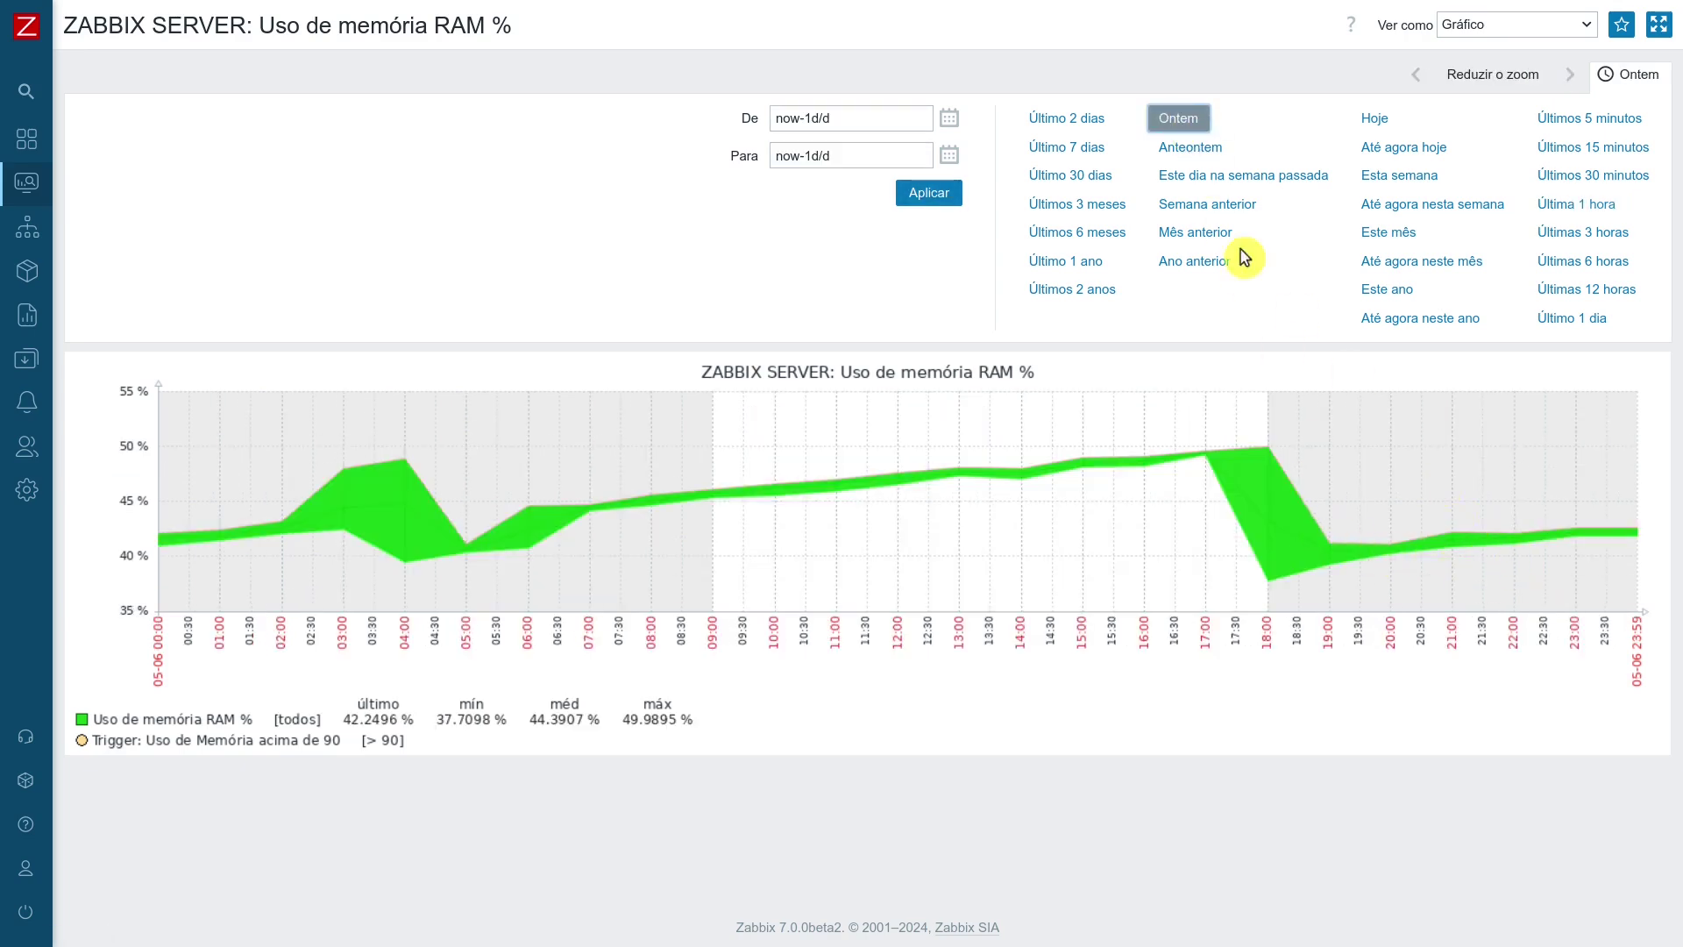
pyautogui.click(1189, 149)
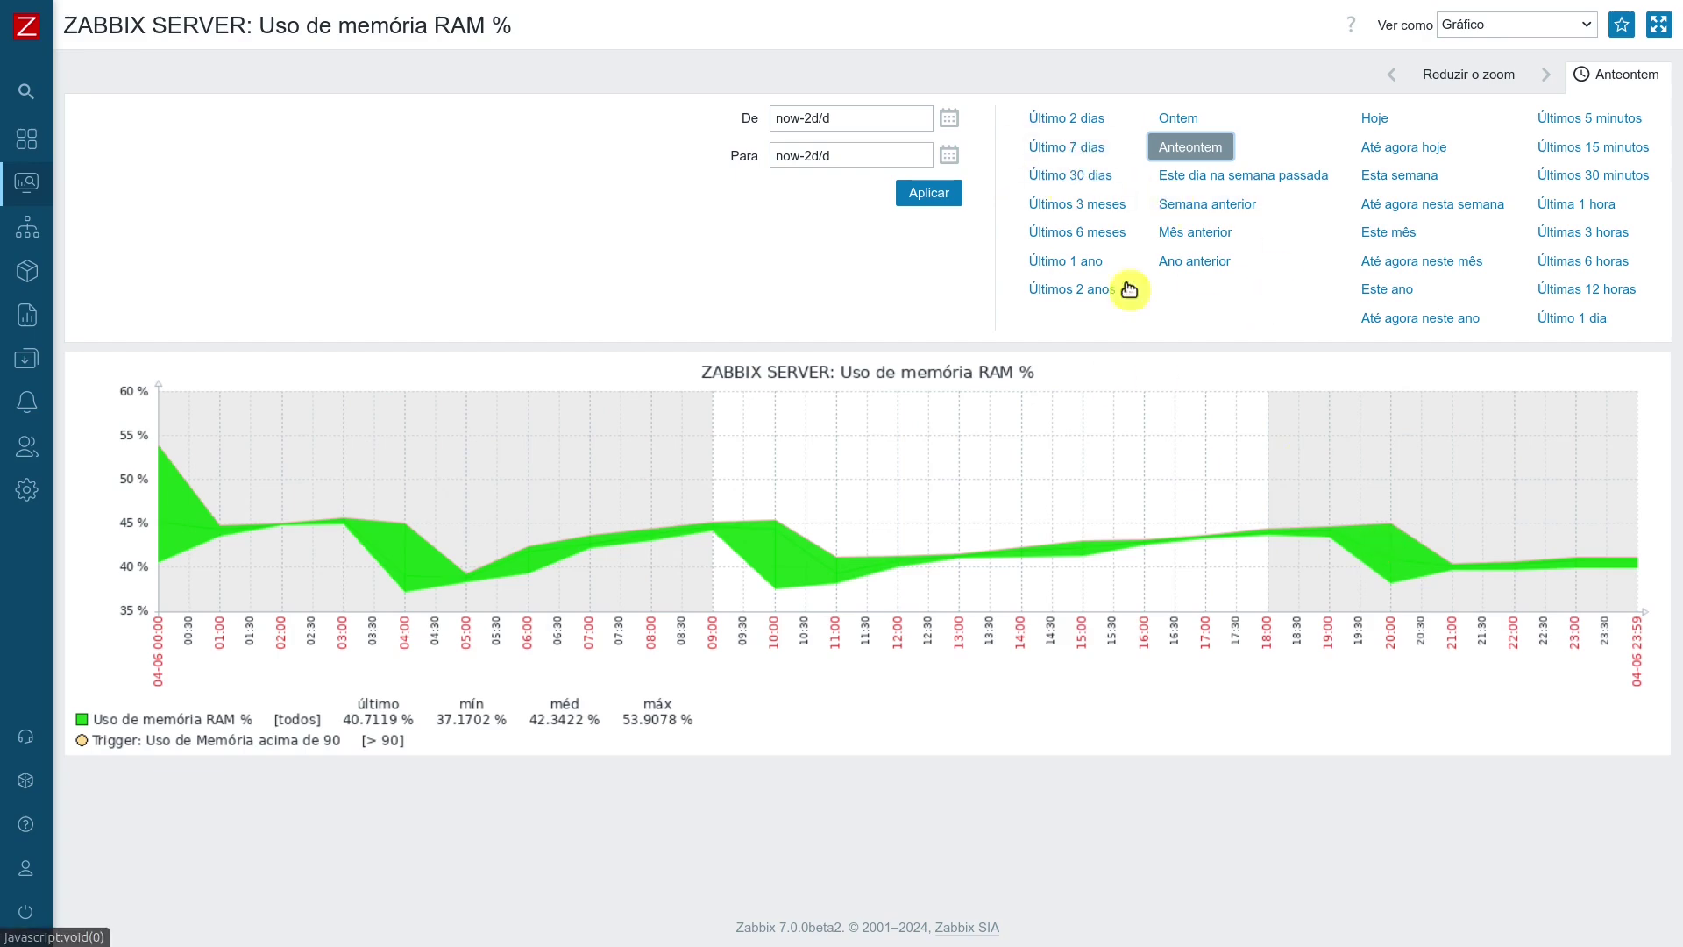
pyautogui.click(1062, 121)
pyautogui.click(1058, 149)
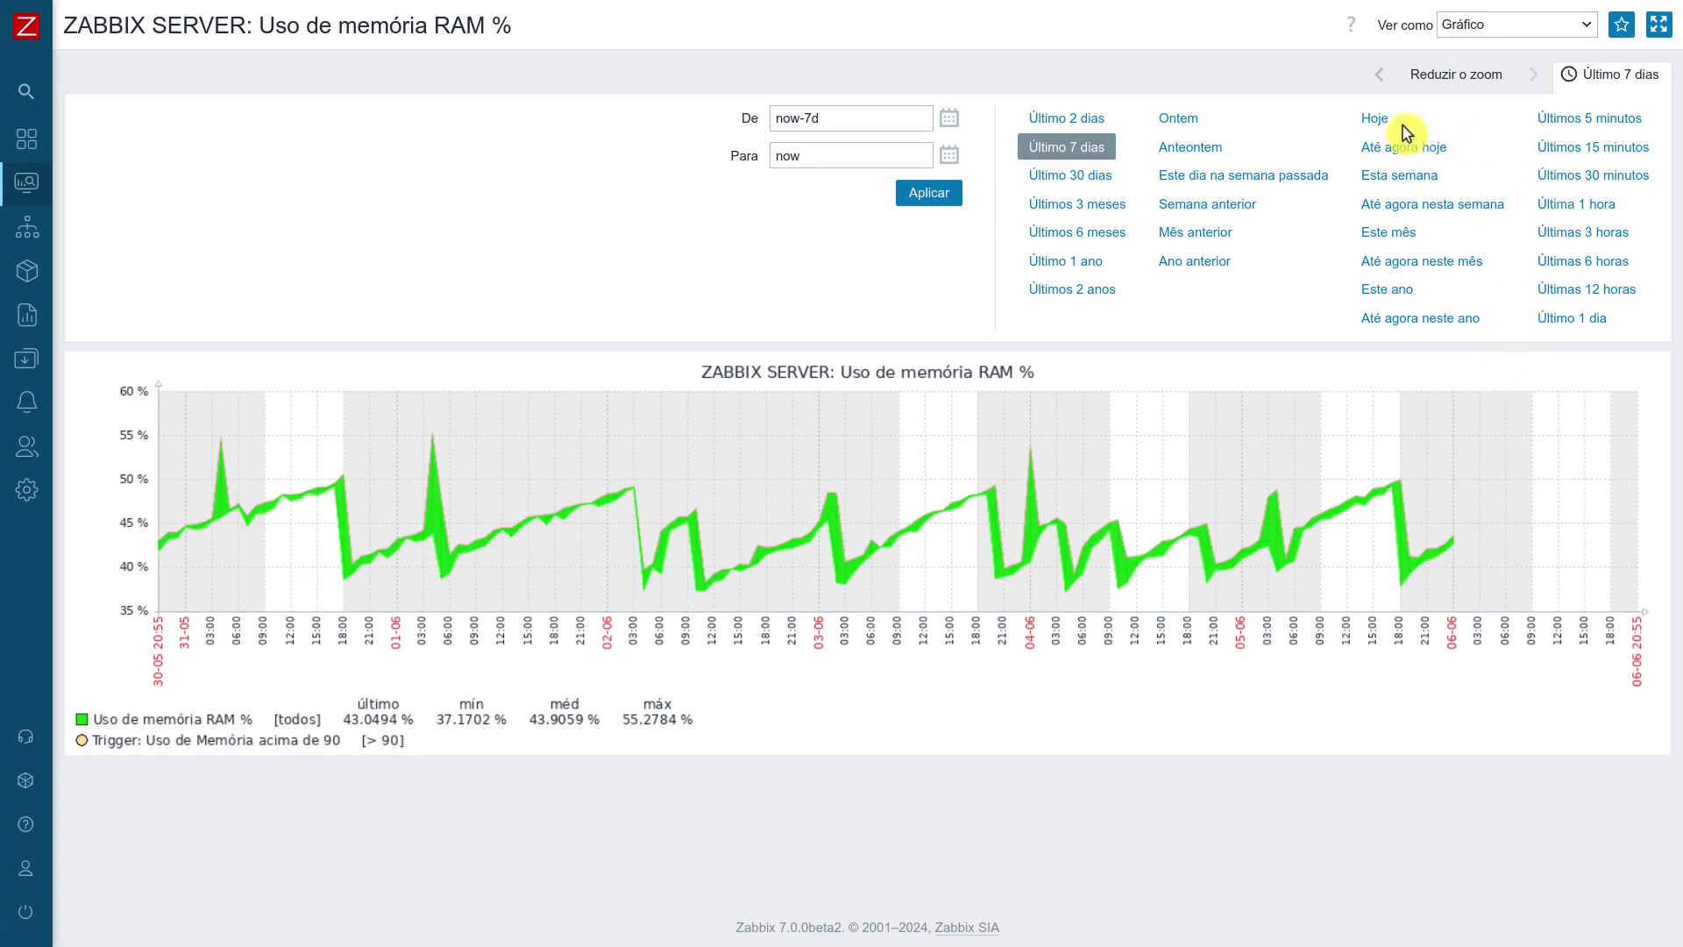
pyautogui.click(1607, 127)
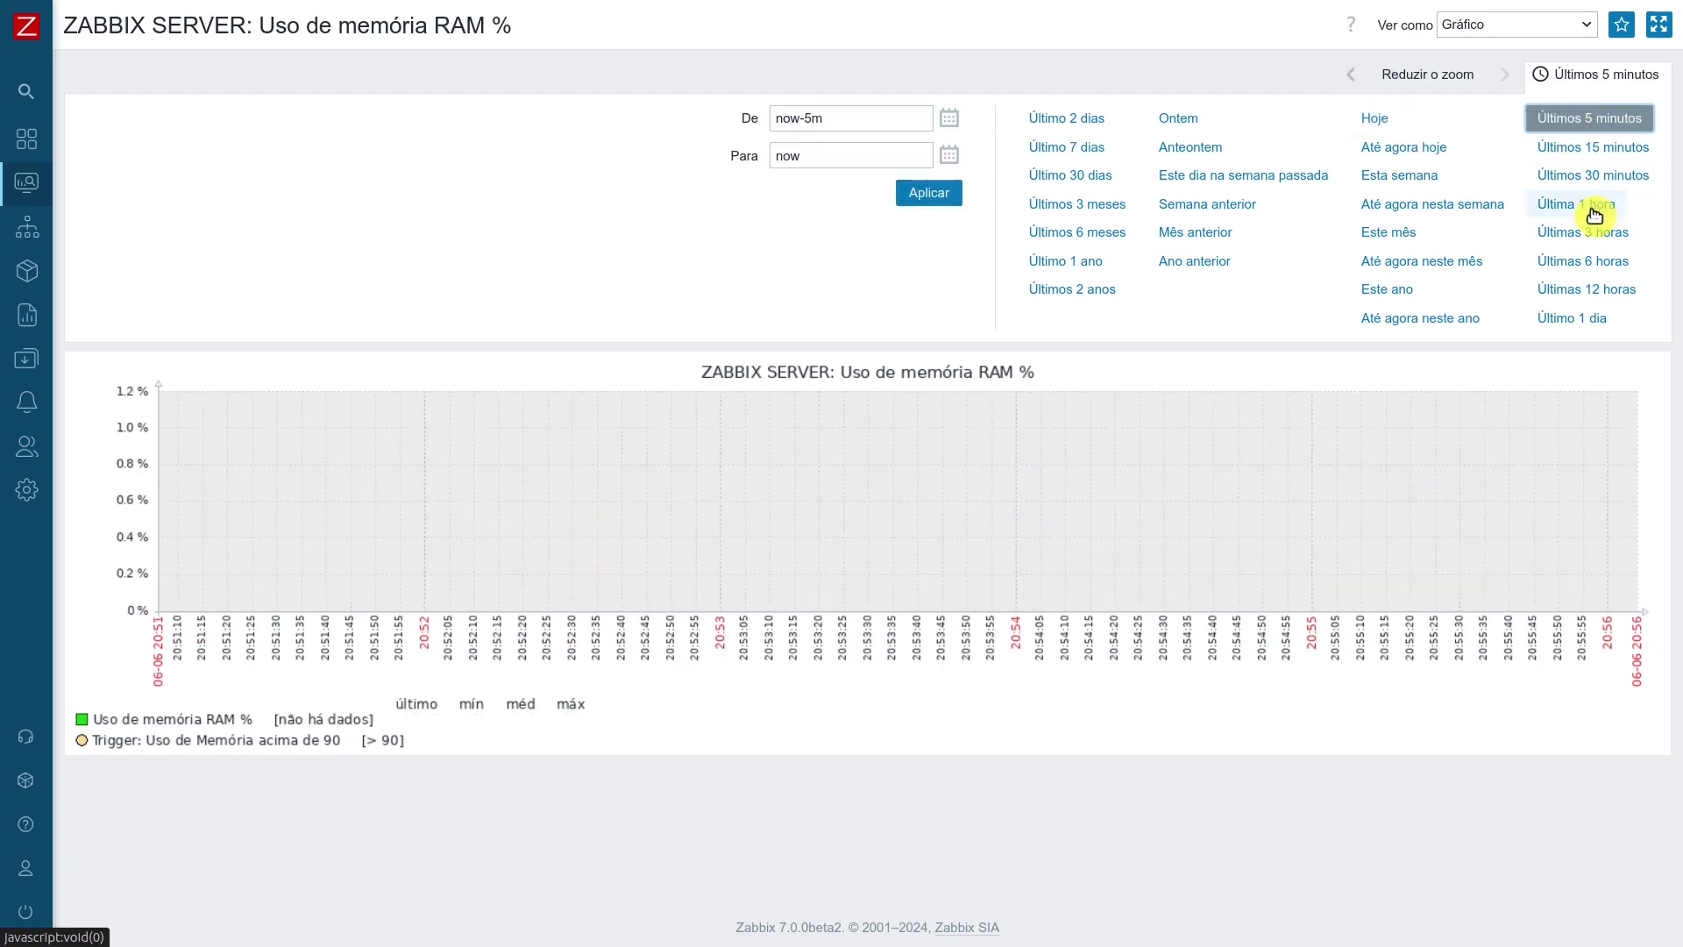
pyautogui.click(1586, 207)
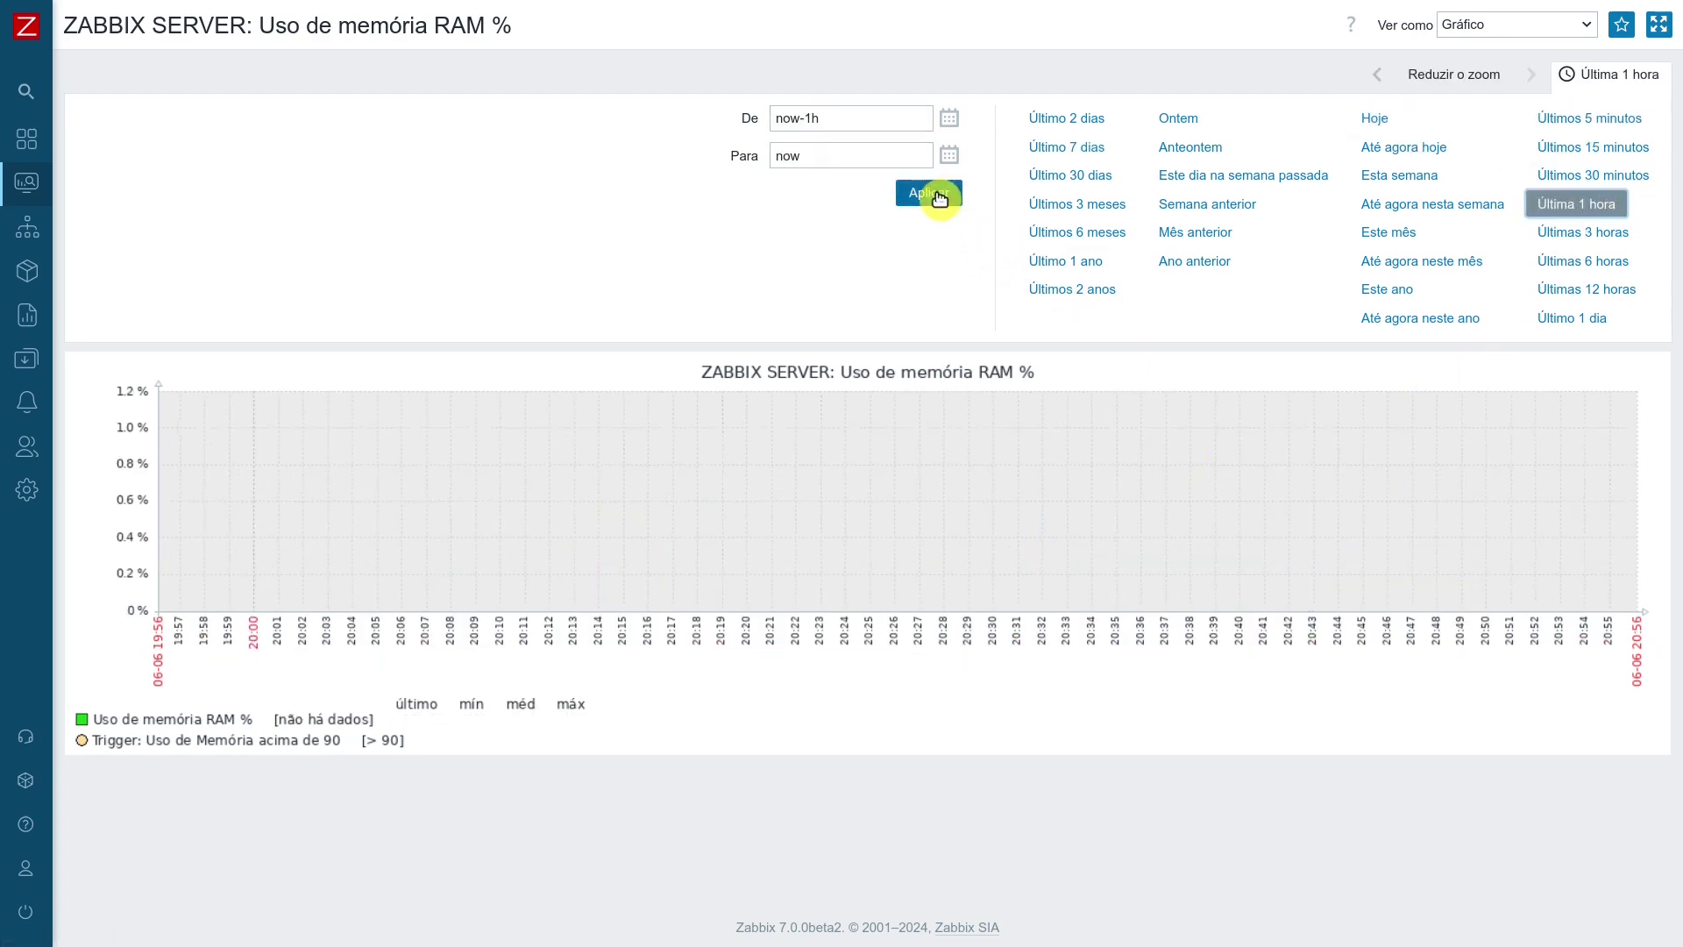
pyautogui.click(931, 194)
# Review problems on the global dashboard, then open Dados coletados > Hosts showing all 11 hosts.
pyautogui.moveTo(4, 650)
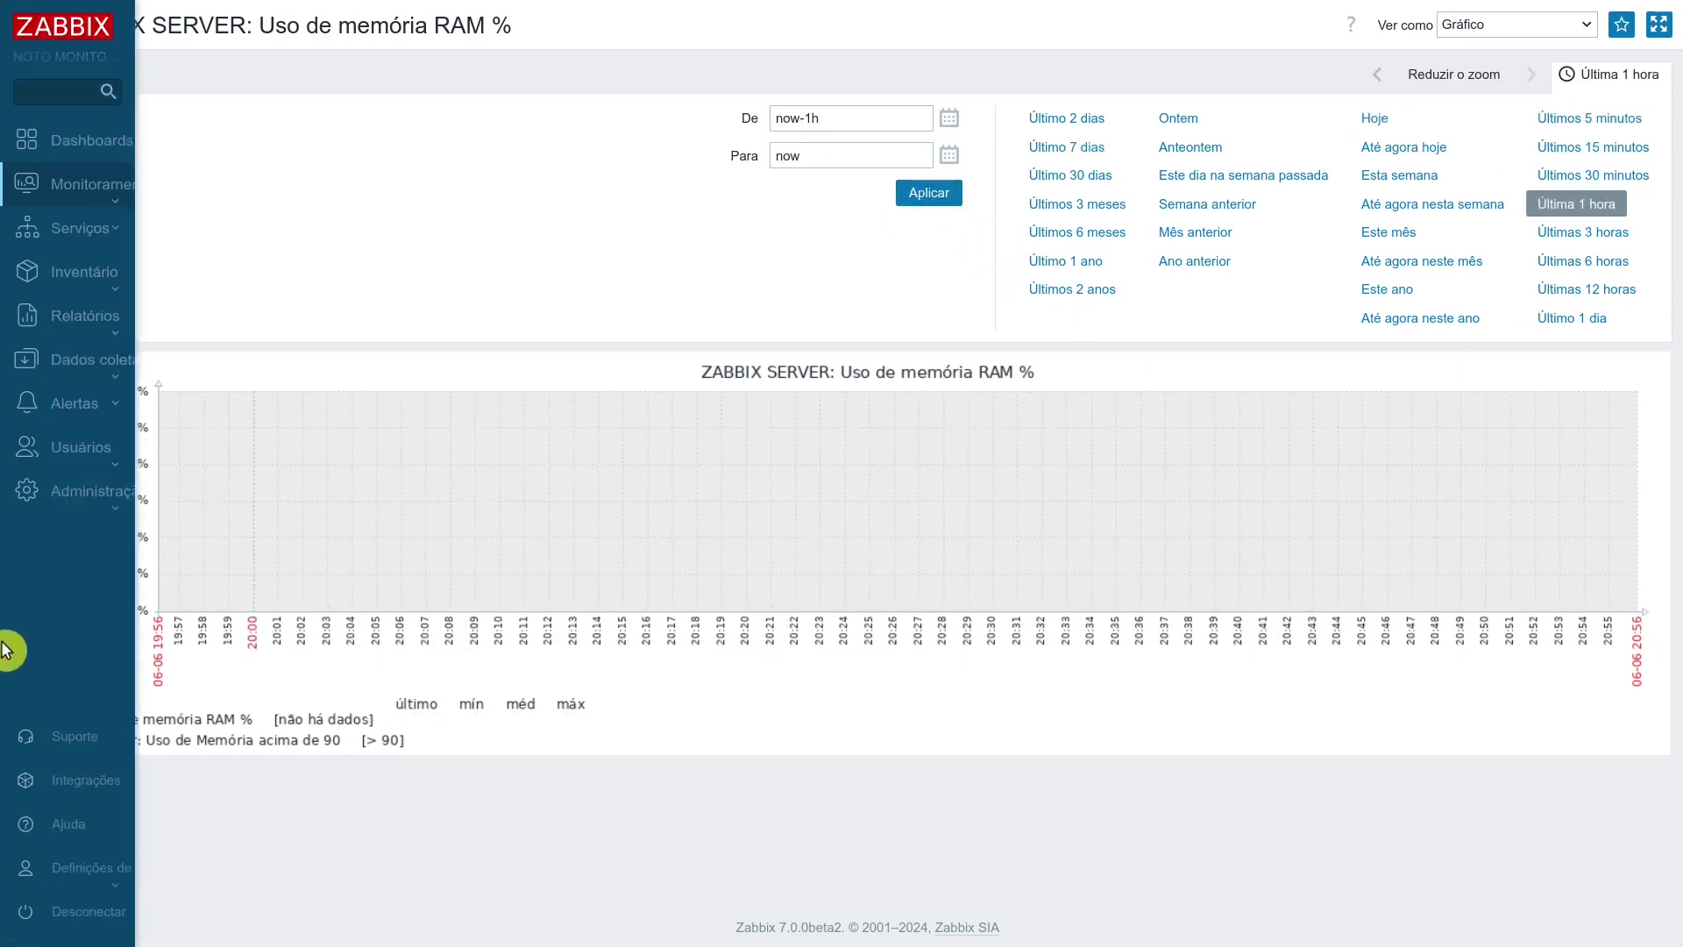
pyautogui.click(112, 143)
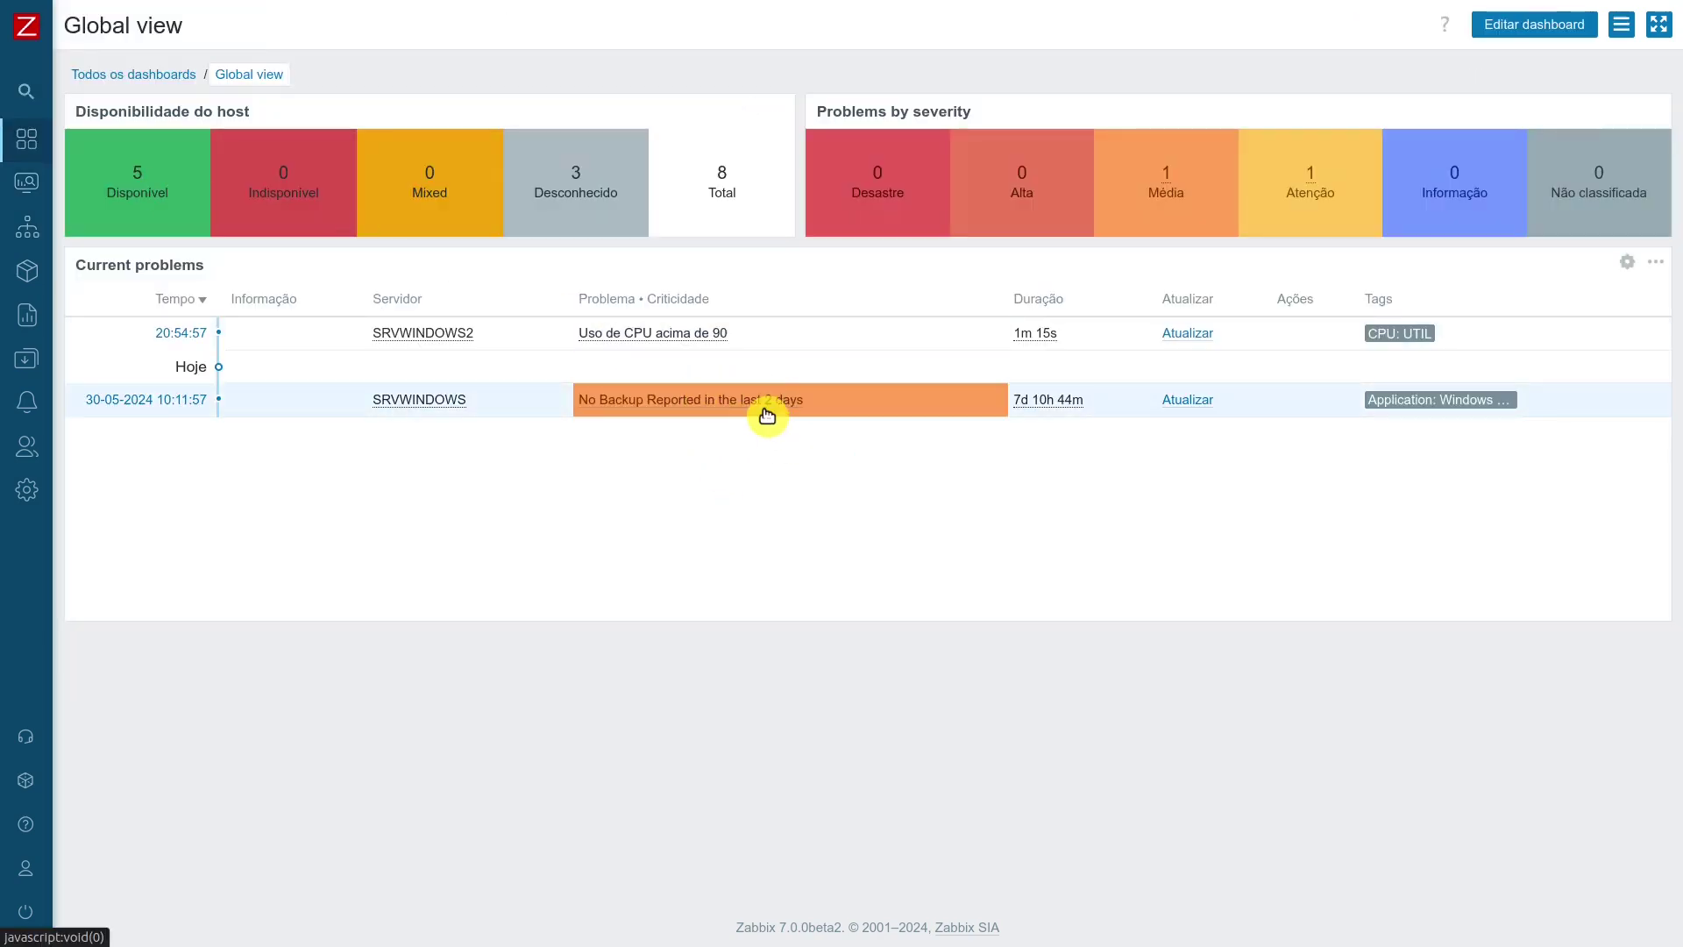
pyautogui.moveTo(33, 496)
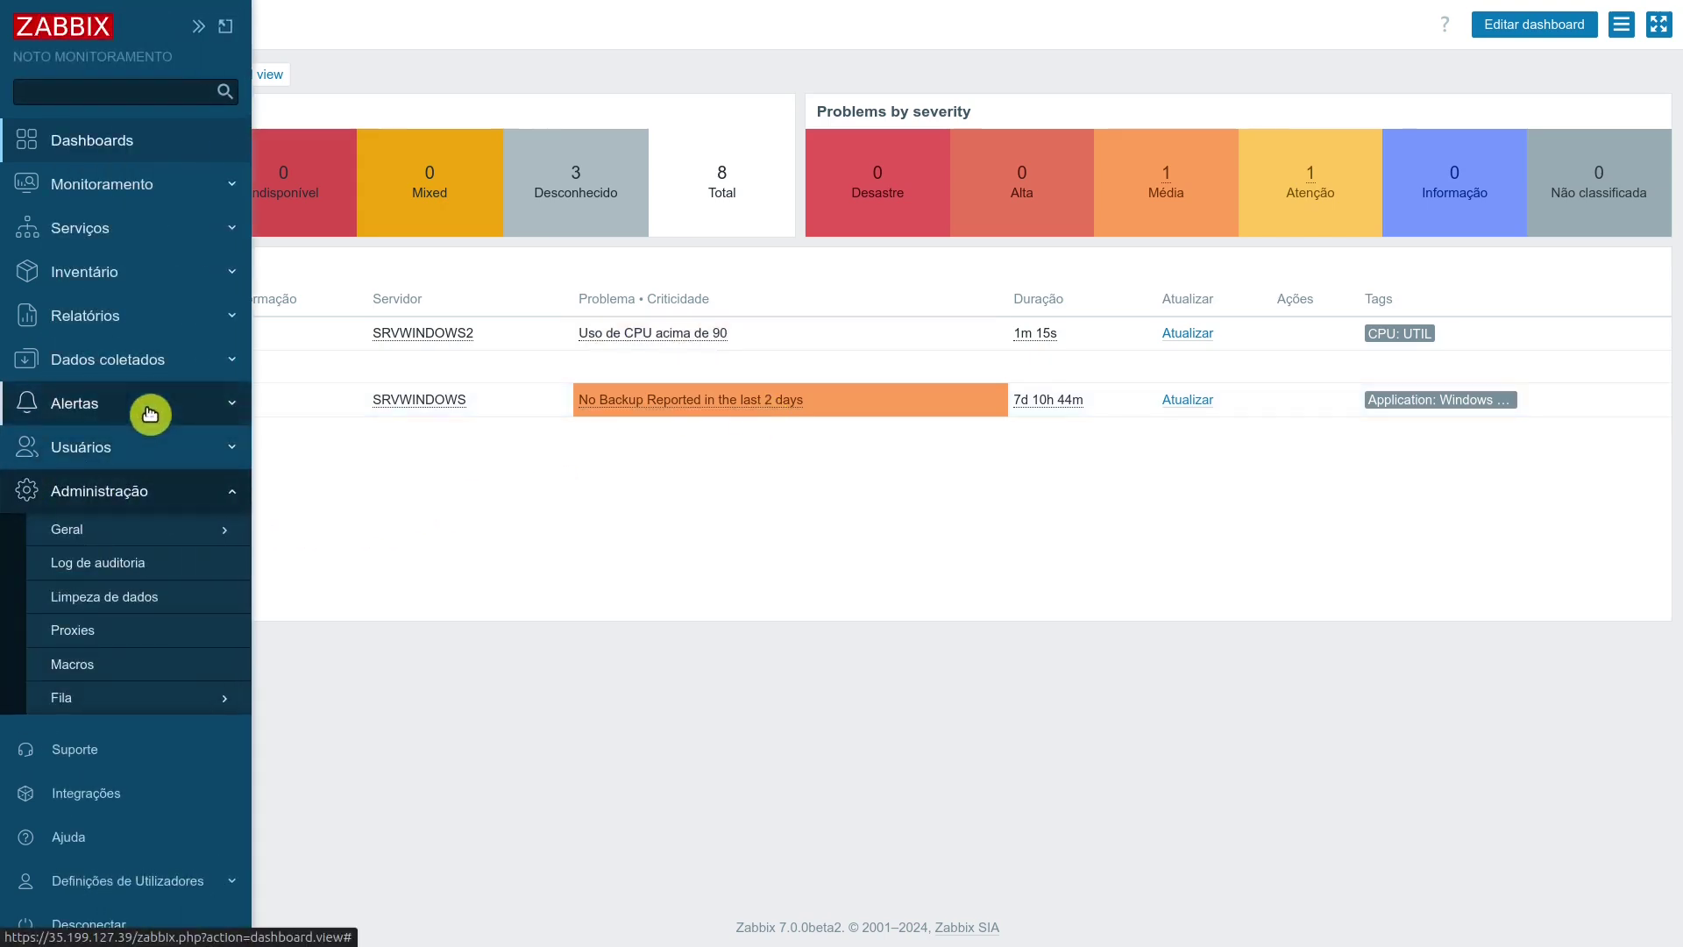
pyautogui.click(166, 372)
pyautogui.click(167, 506)
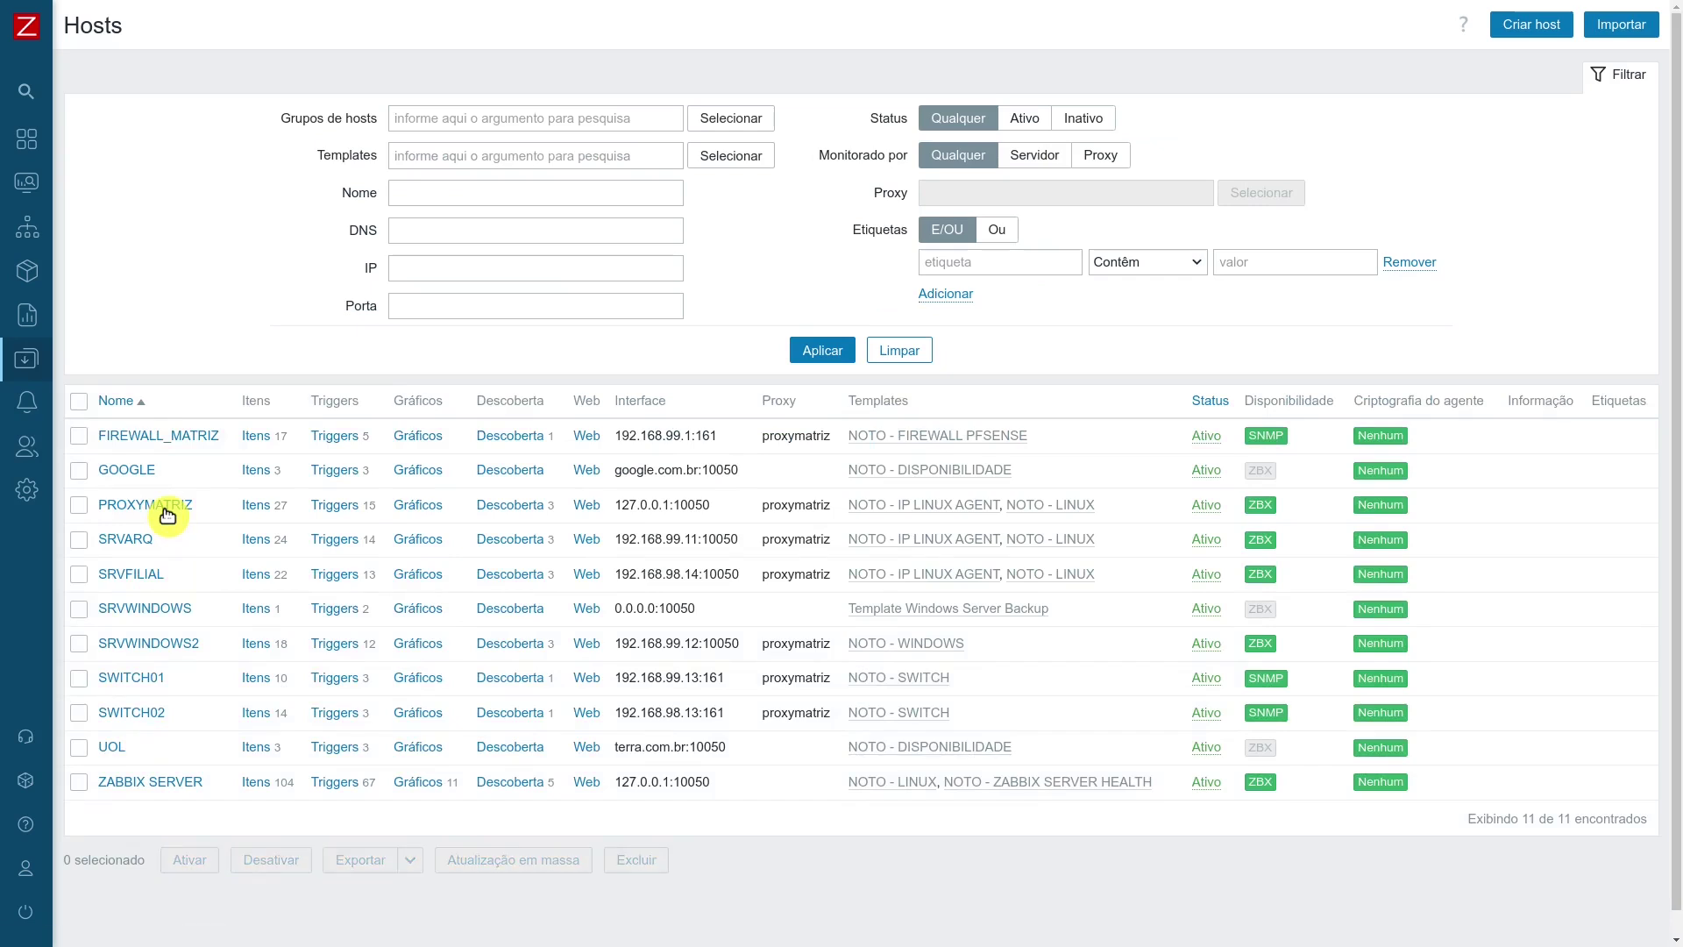